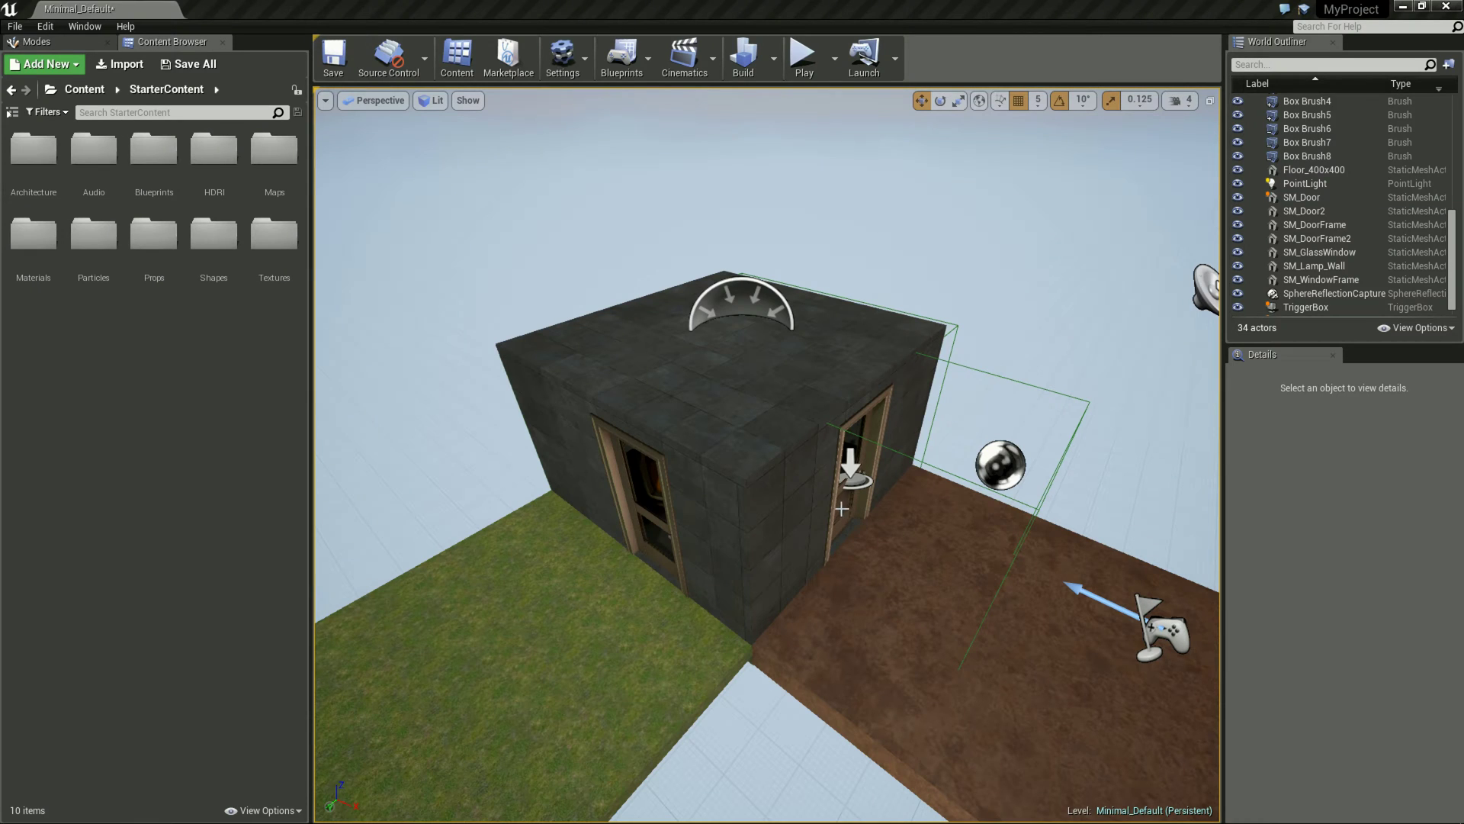
Test-play the level, walking up to the existing door and back again
right_drag(794, 576, 891, 446)
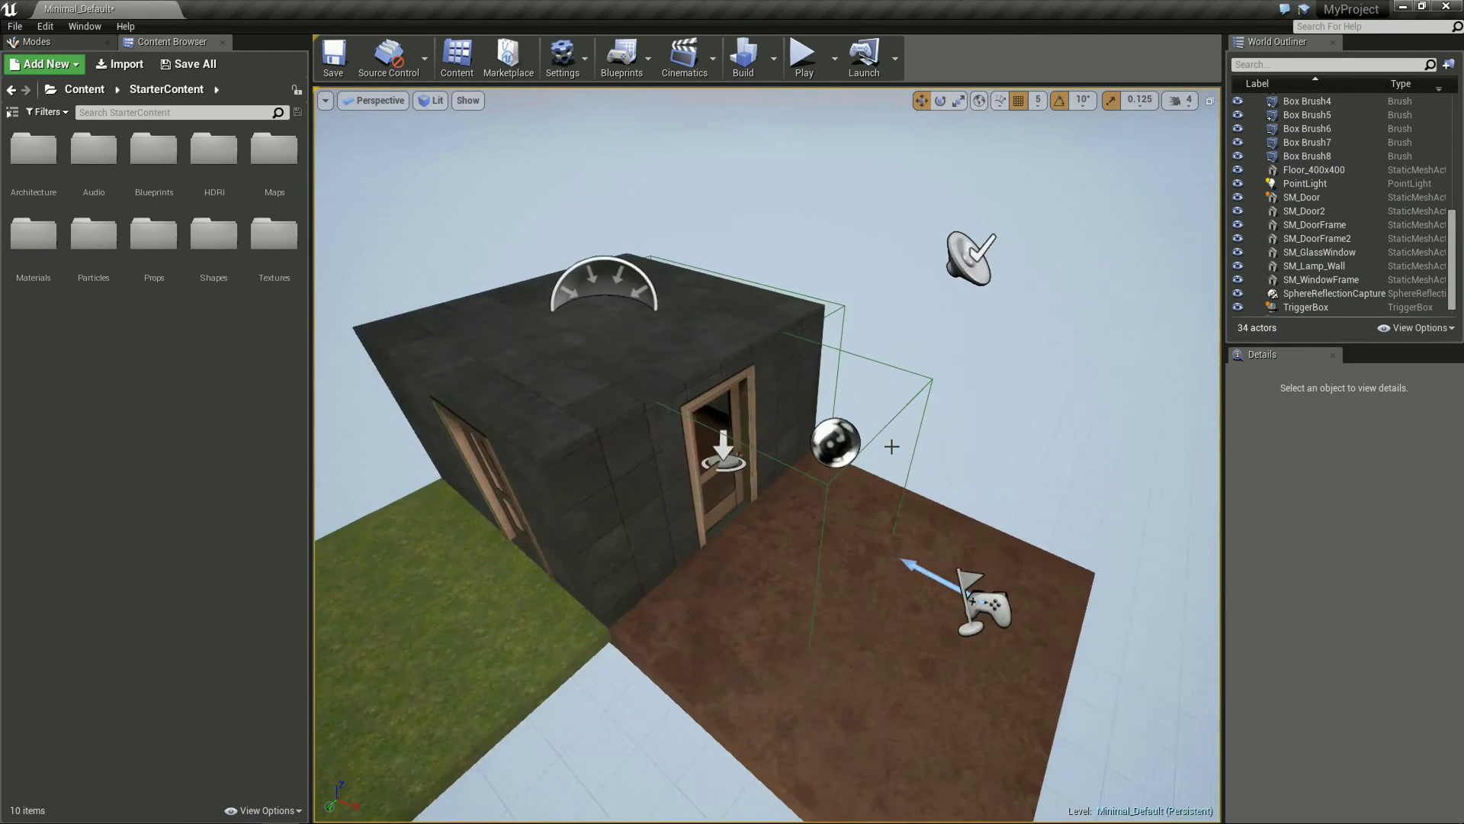
click(802, 55)
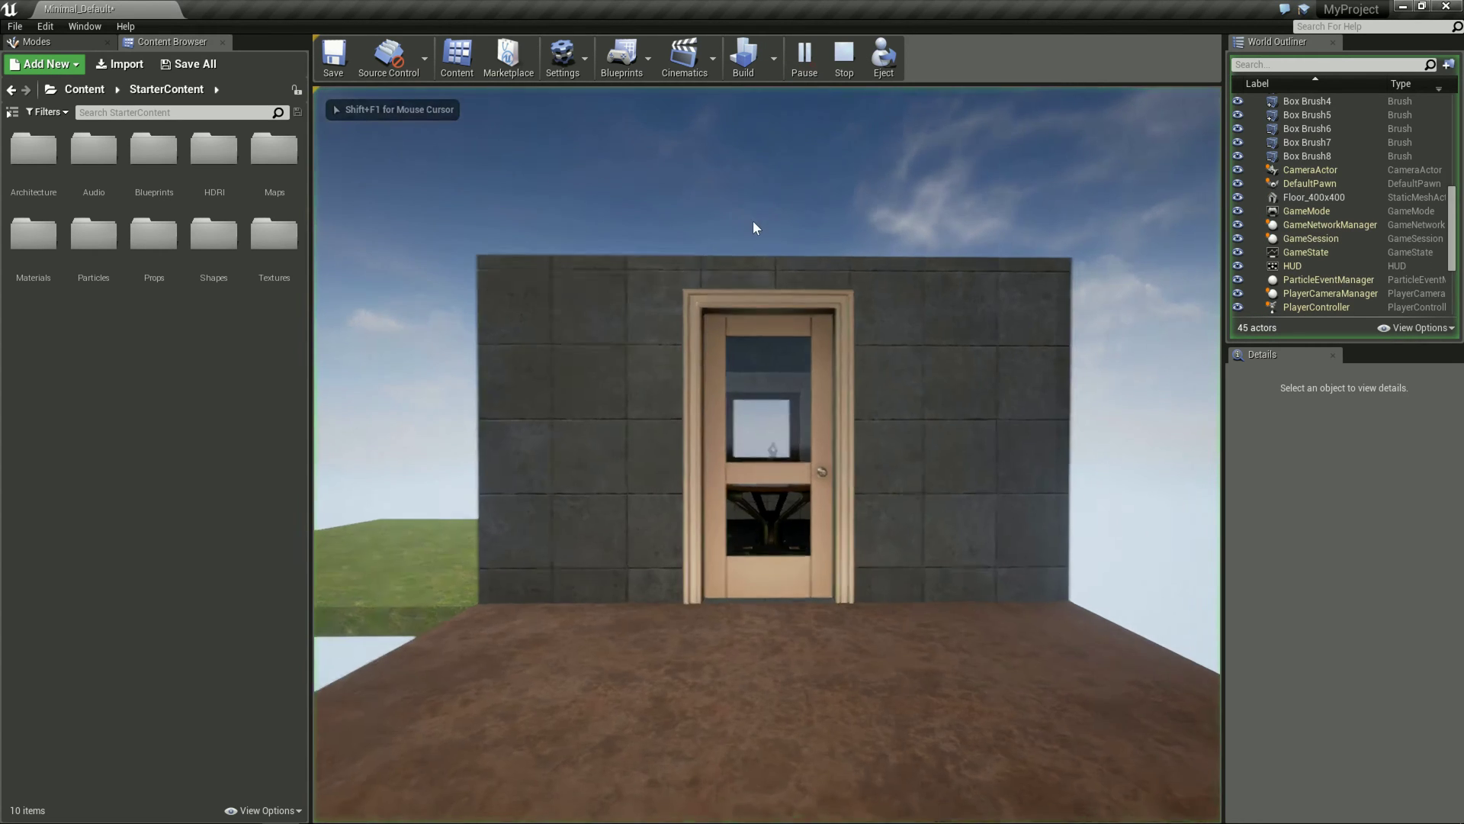
key(w)
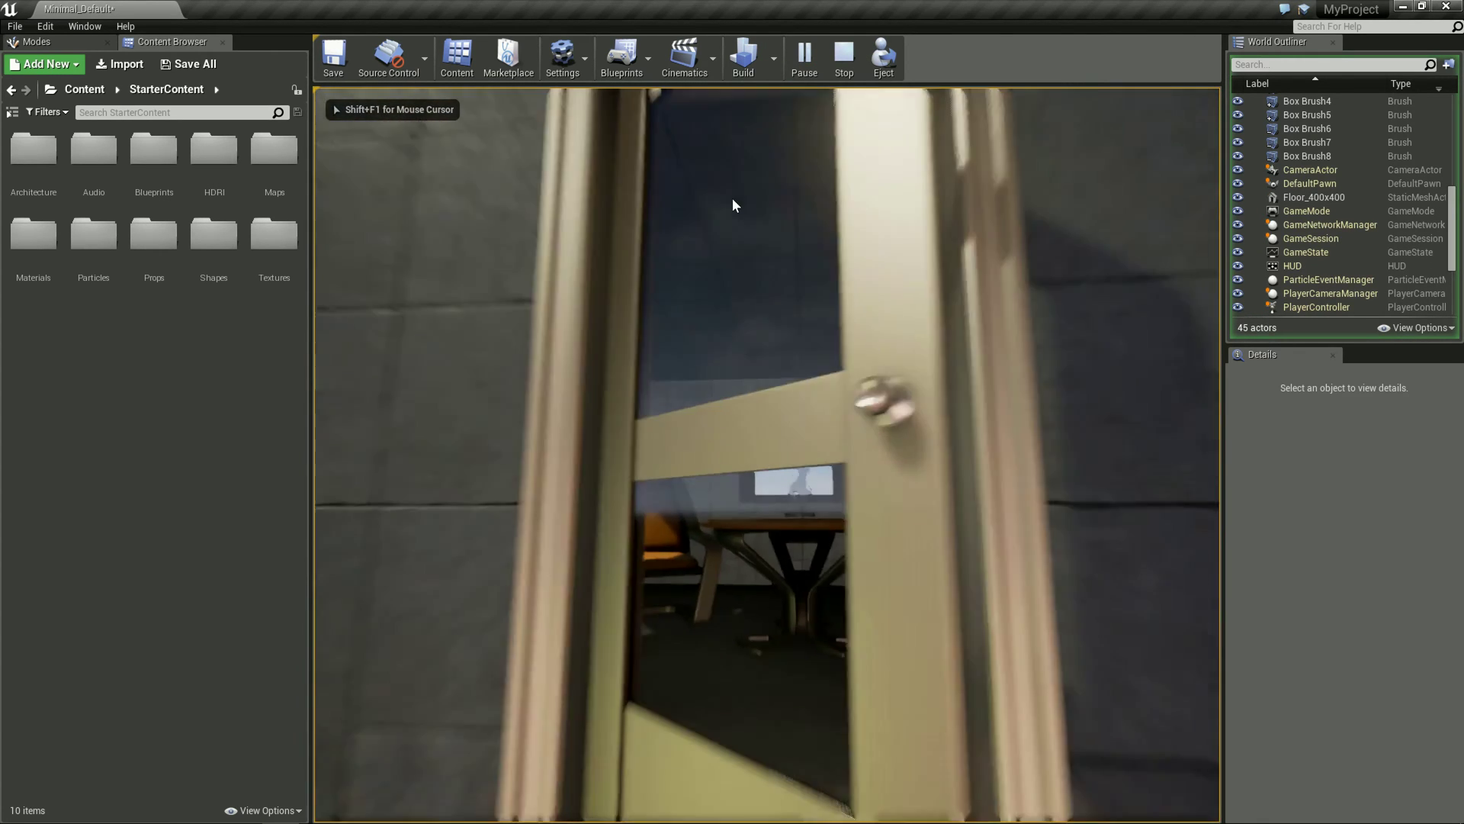
key(s)
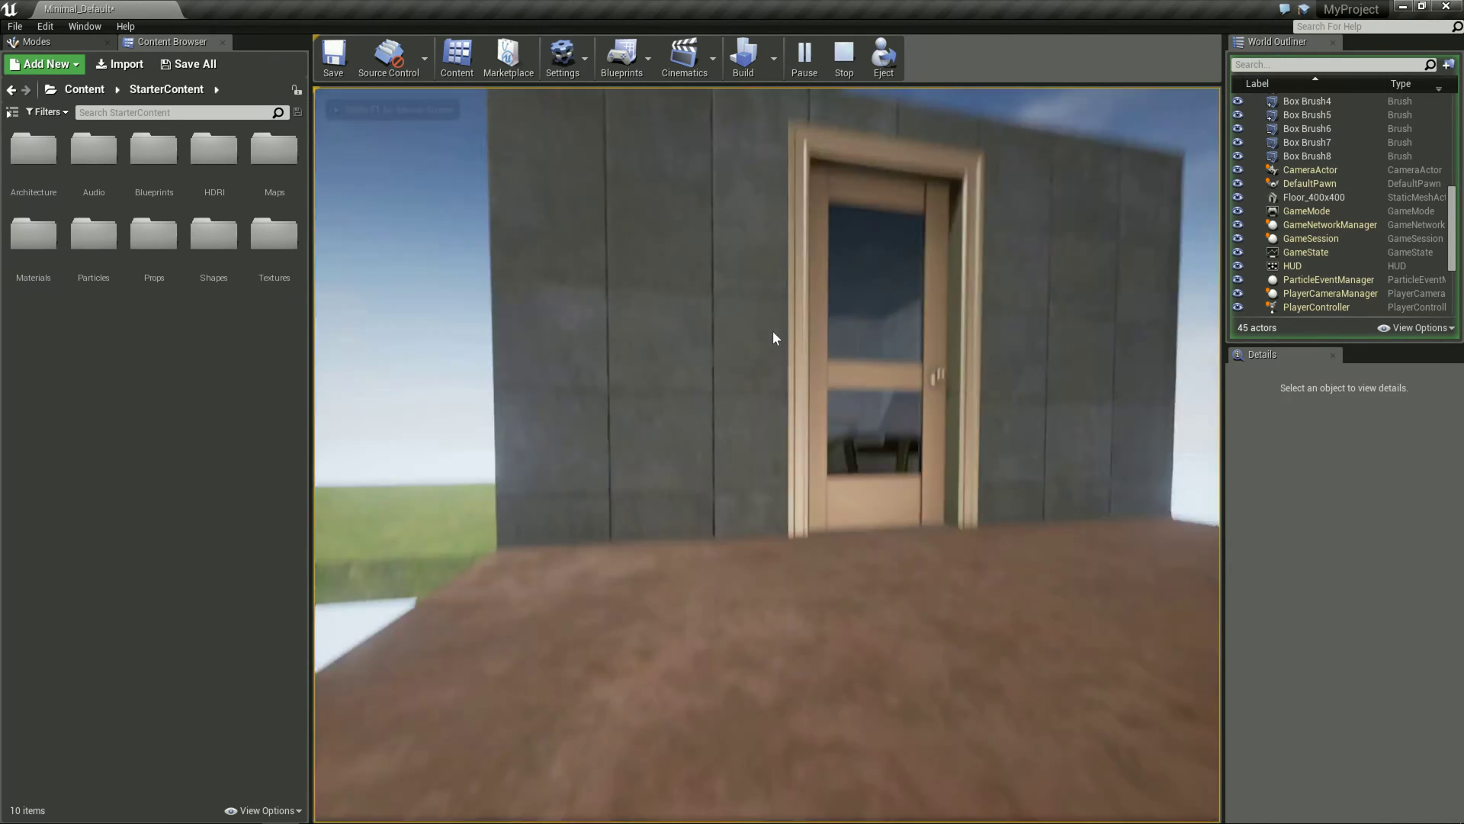
key(Escape)
Open the Level Blueprint and bring the Auto-Türe door overlap nodes into view
mouse_move(777, 358)
right_down()
mouse_move(871, 558)
mouse_move(700, 463)
right_up()
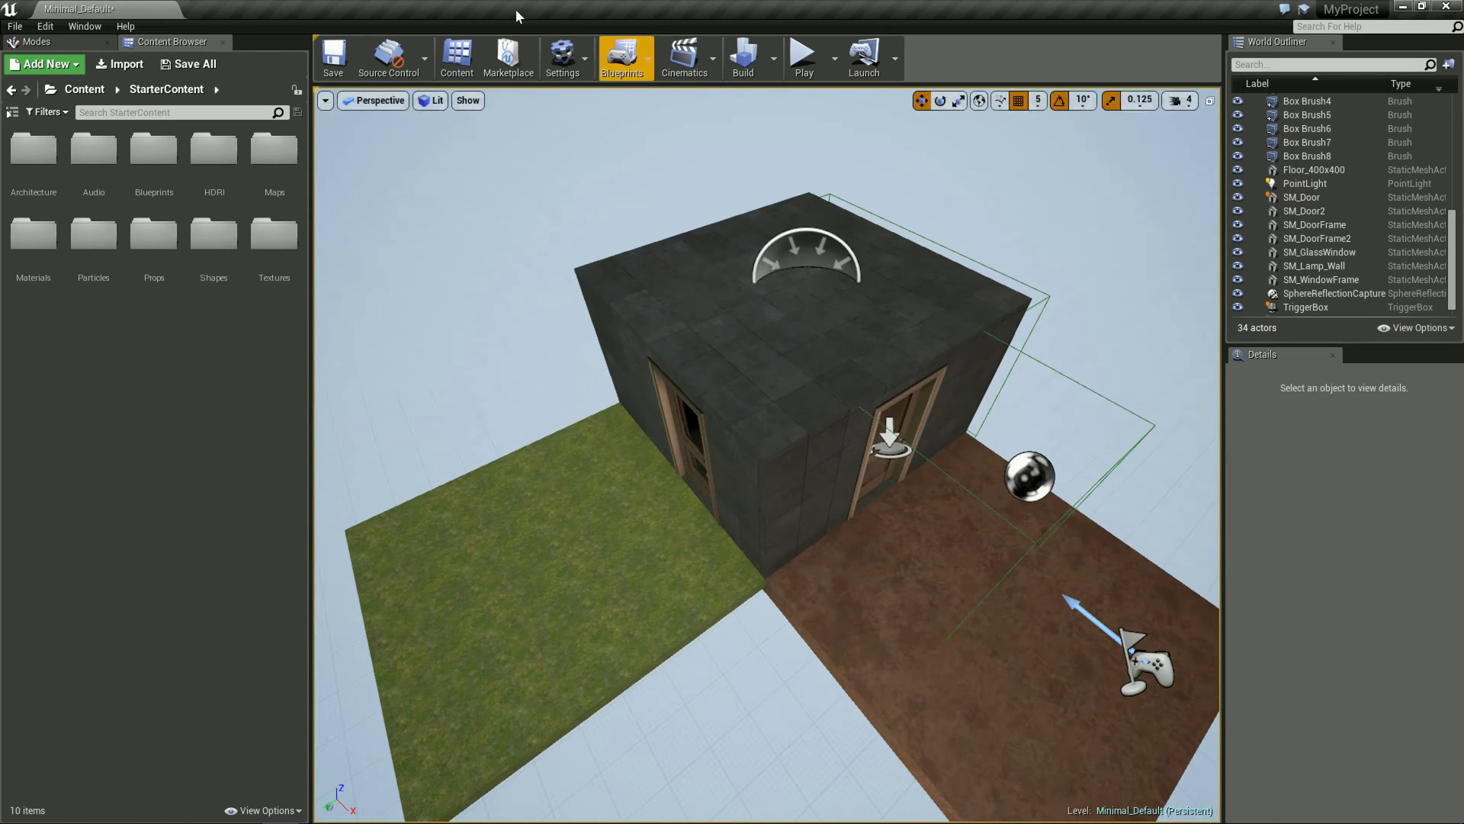
click(645, 71)
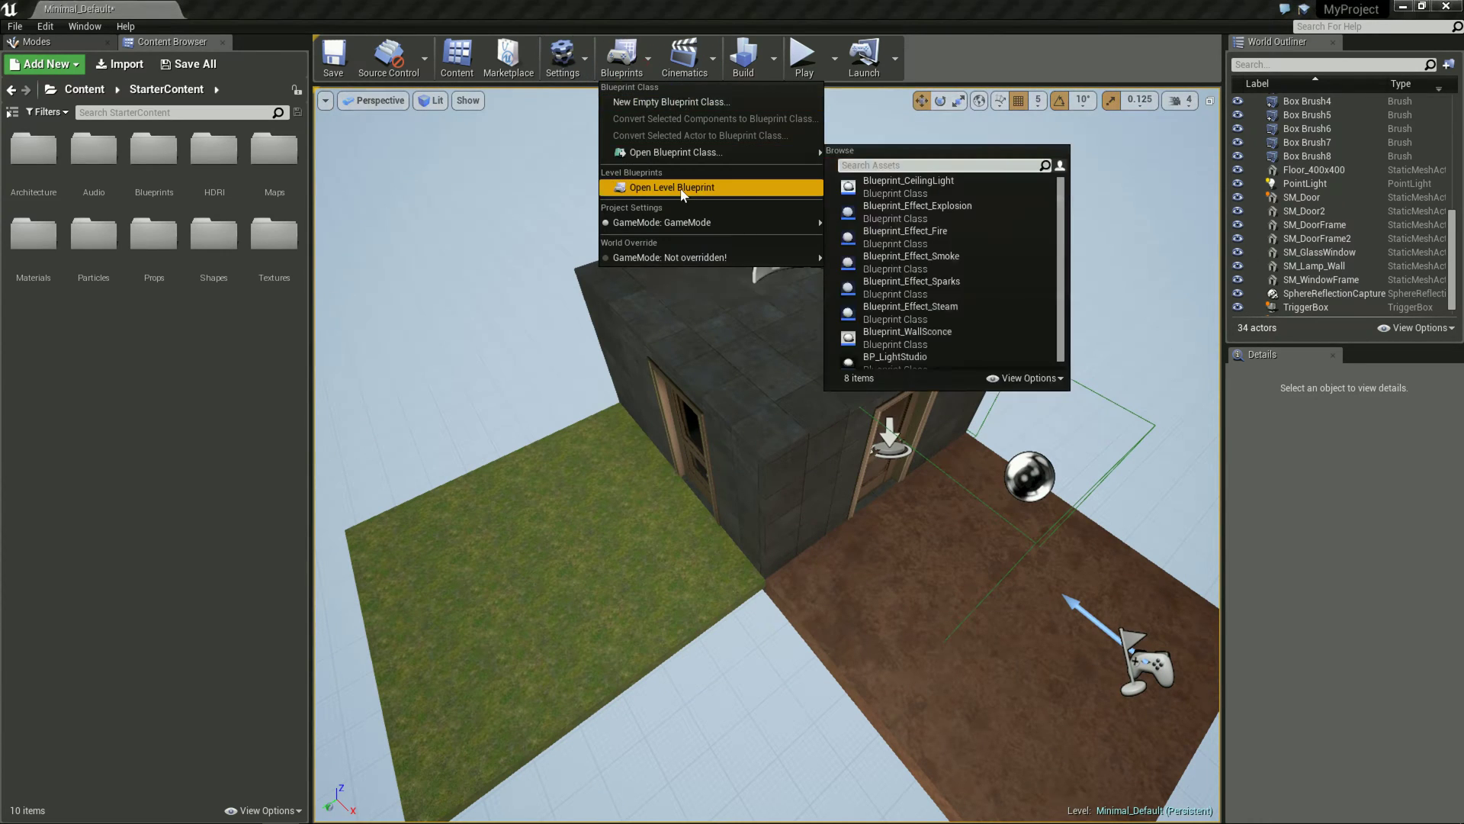
click(672, 187)
right_drag(854, 487, 844, 420)
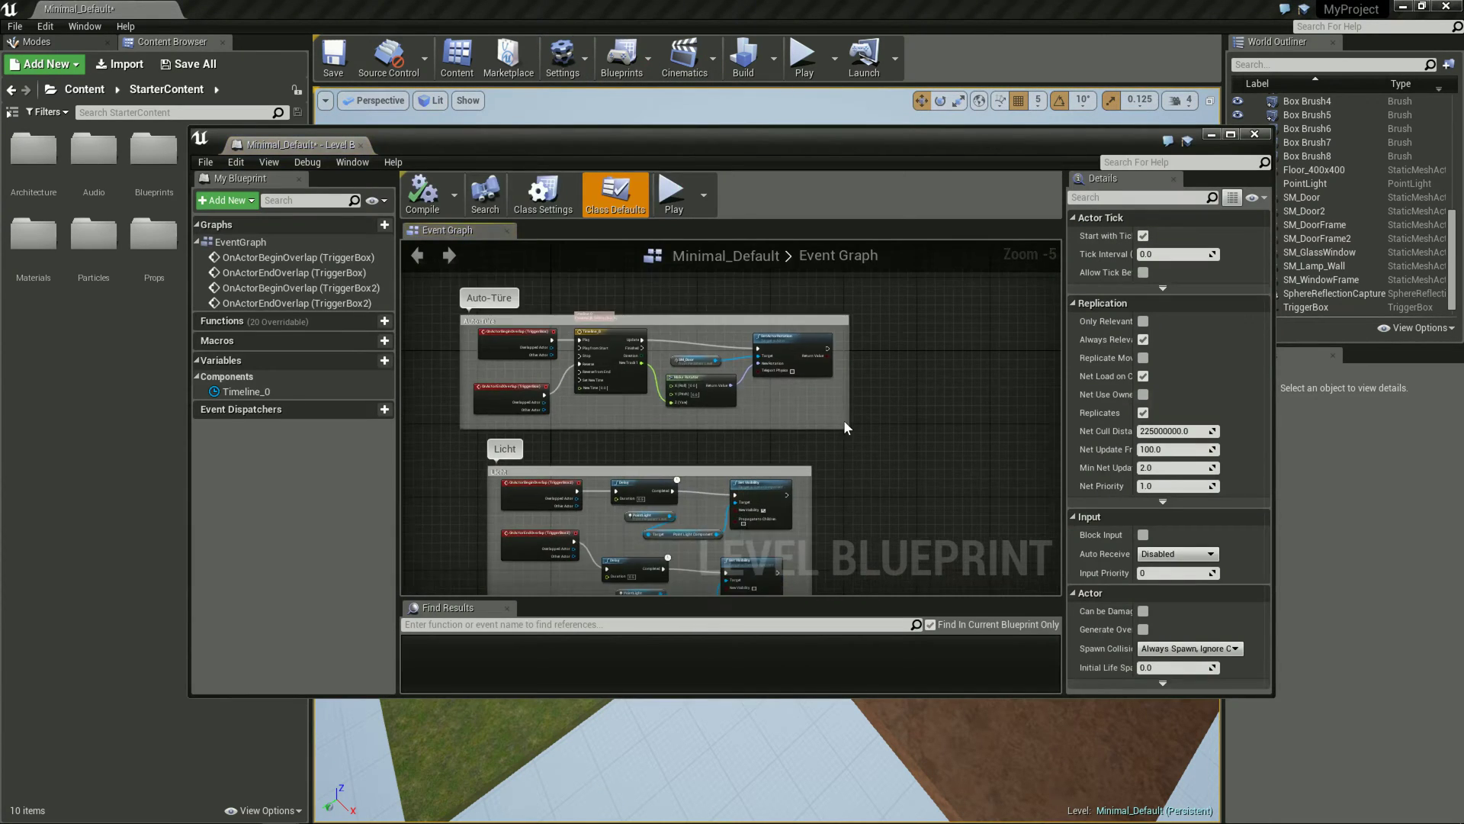
scroll(682, 339, up, 2)
scroll(677, 354, up, 1)
right_drag(675, 361, 865, 377)
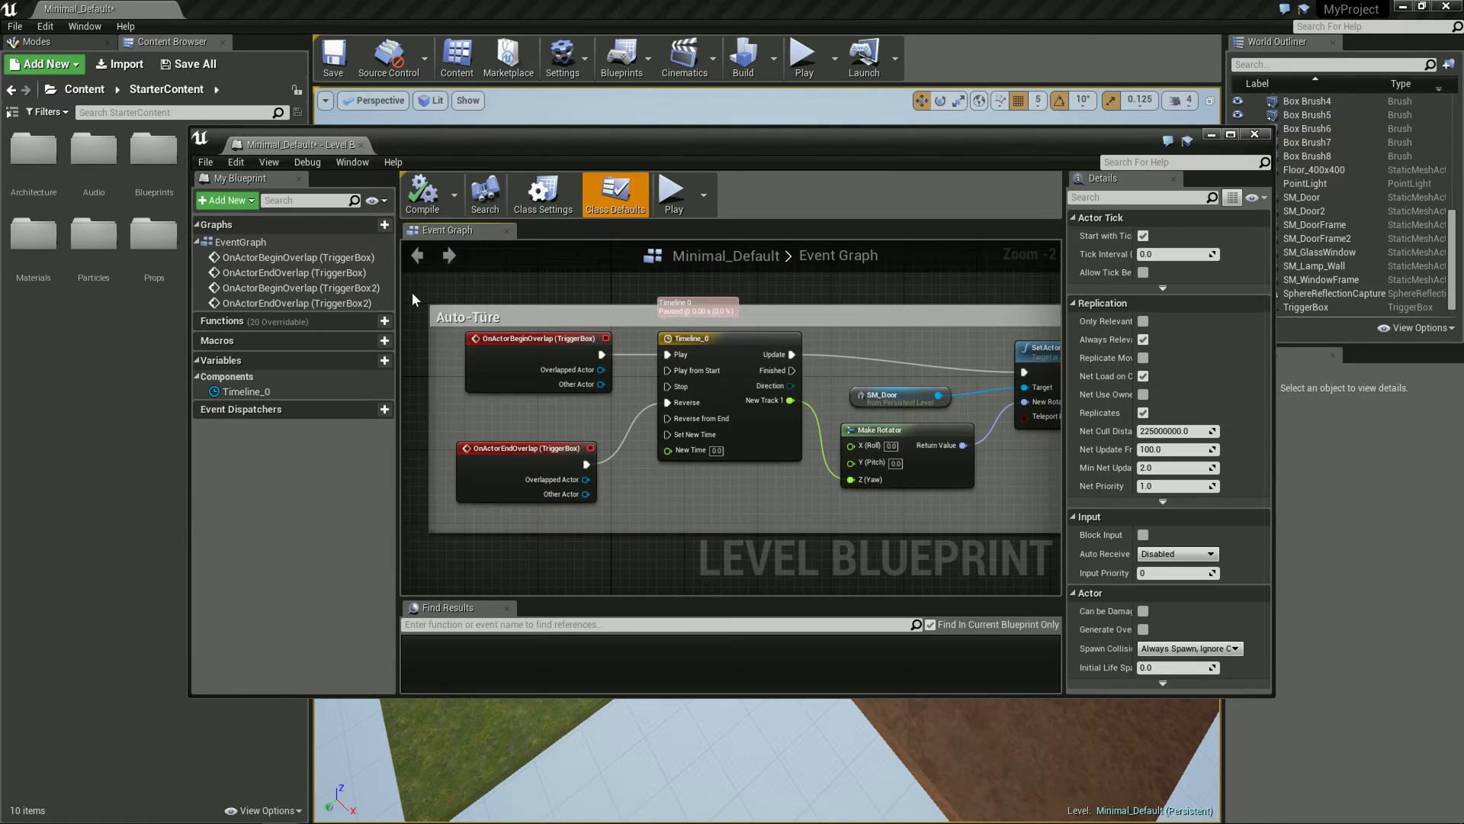
Box-select the Auto-Türe and Licht node groups, wrap them in a comment, then undo it
drag(412, 299, 459, 528)
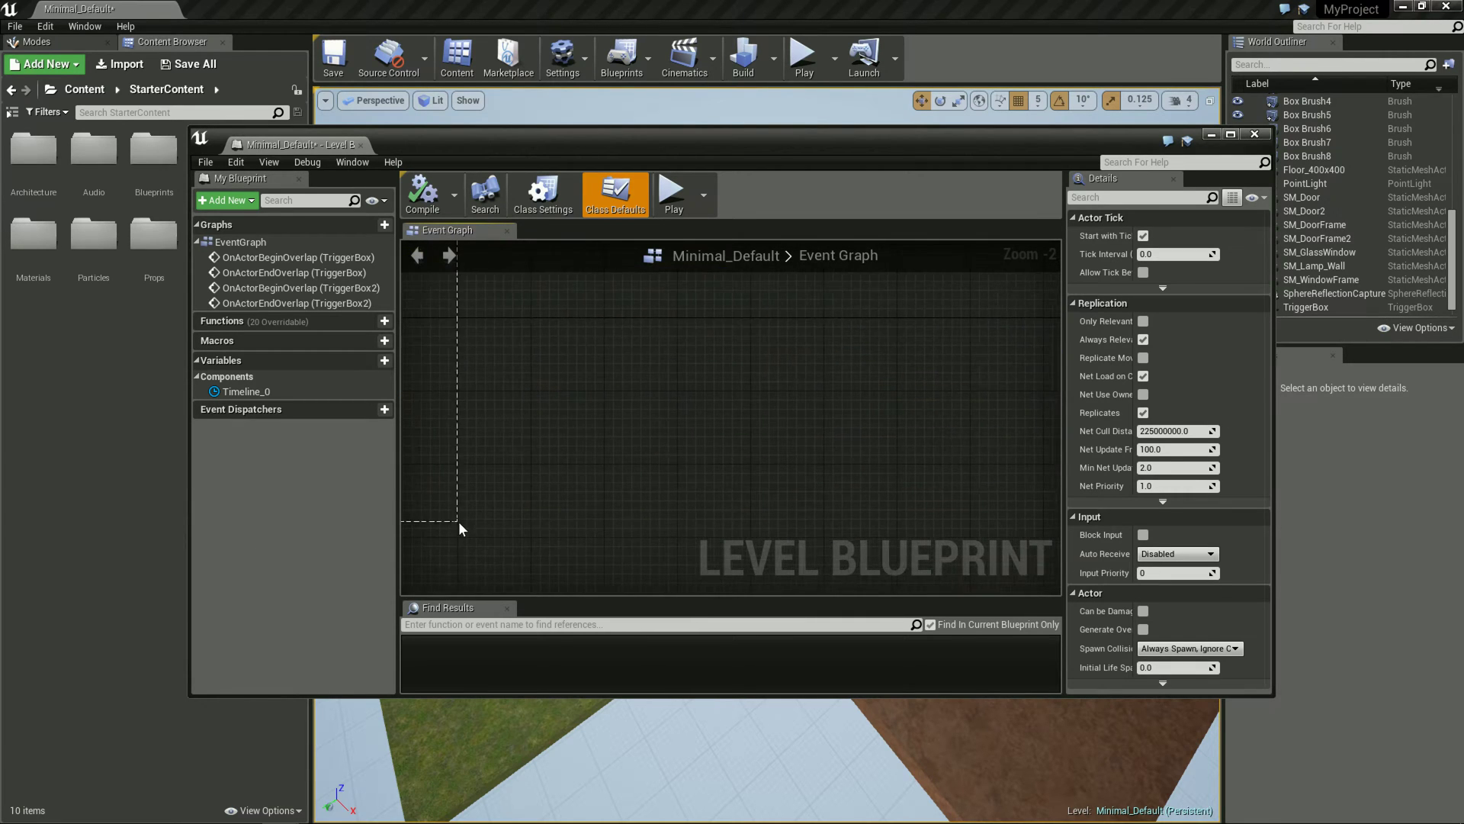
drag(459, 521, 534, 483)
scroll(825, 477, down, 3)
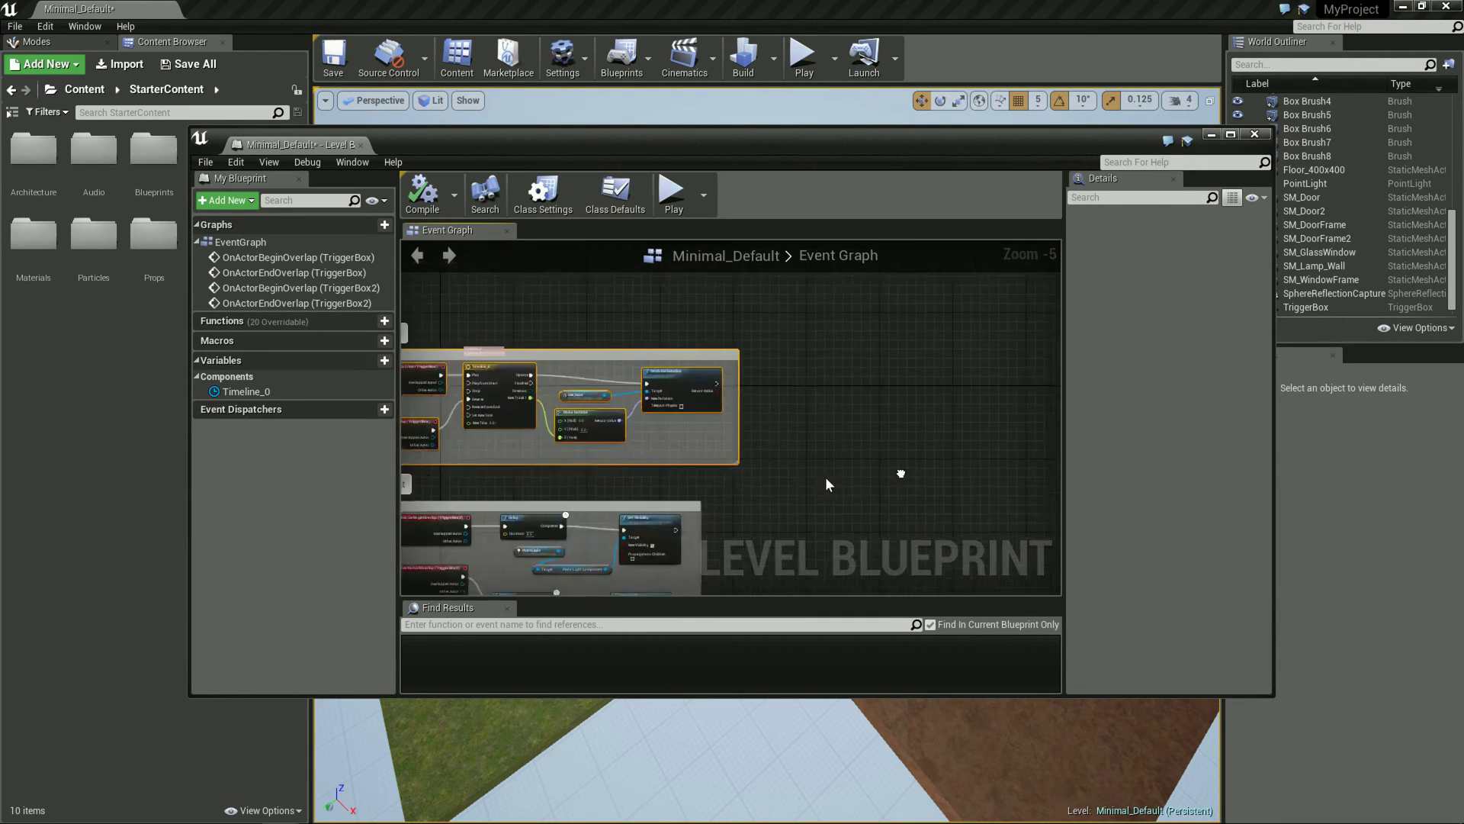
right_drag(900, 474, 1037, 507)
key(c)
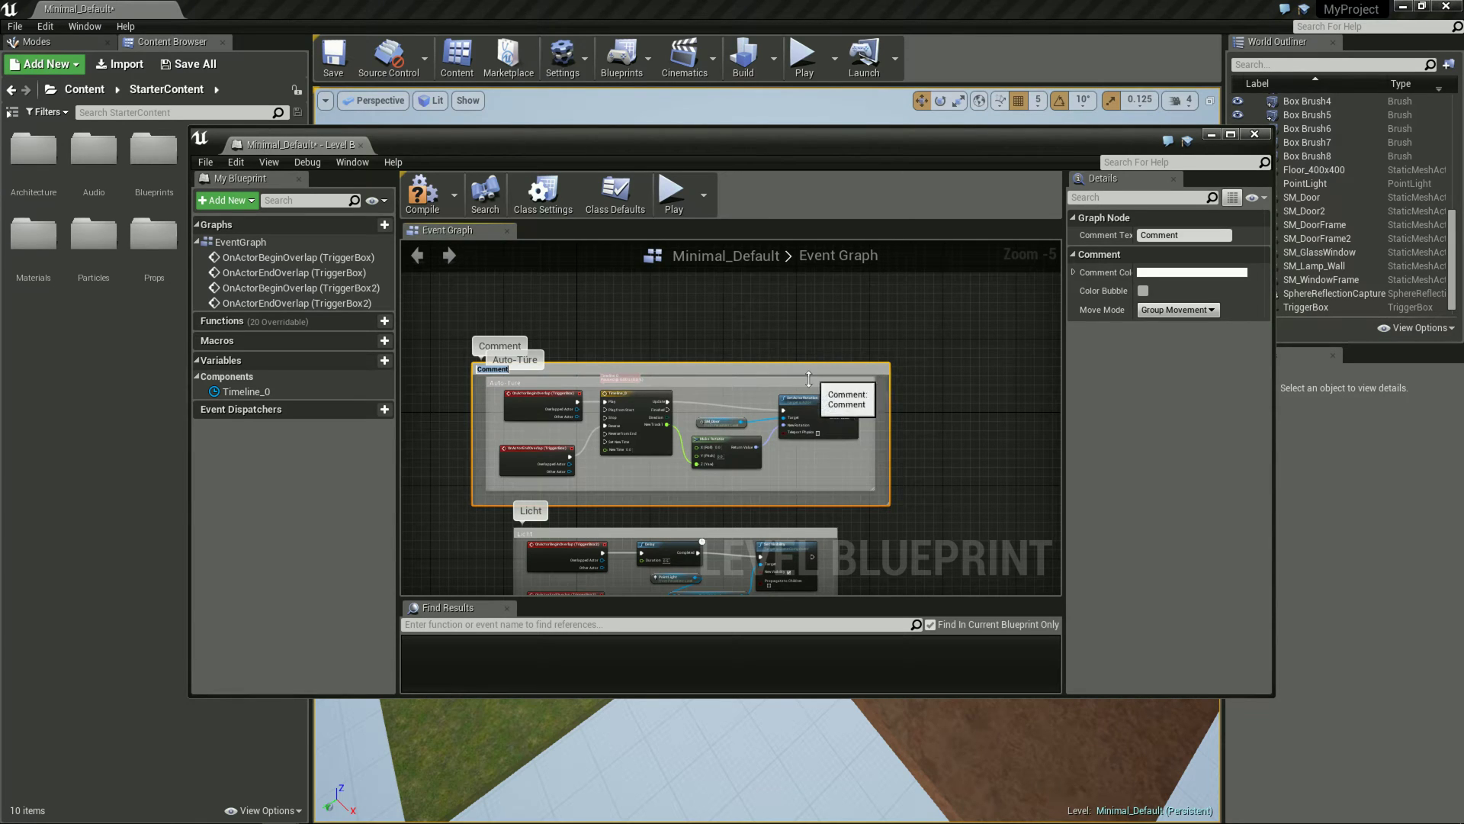
key(ctrl+z)
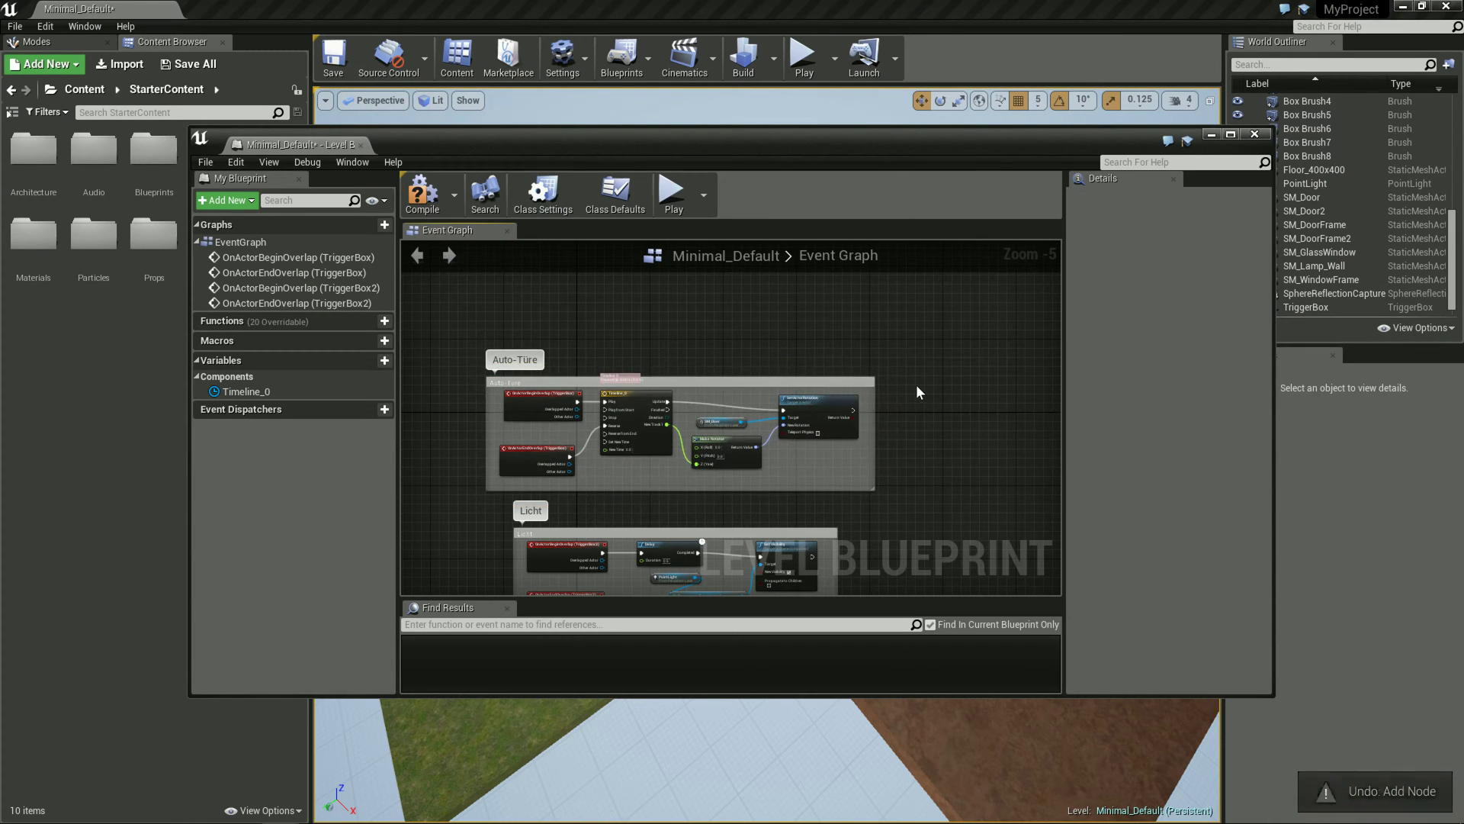
Zoom around the door logic graph, then close the Level Blueprint
scroll(779, 473, up, 1)
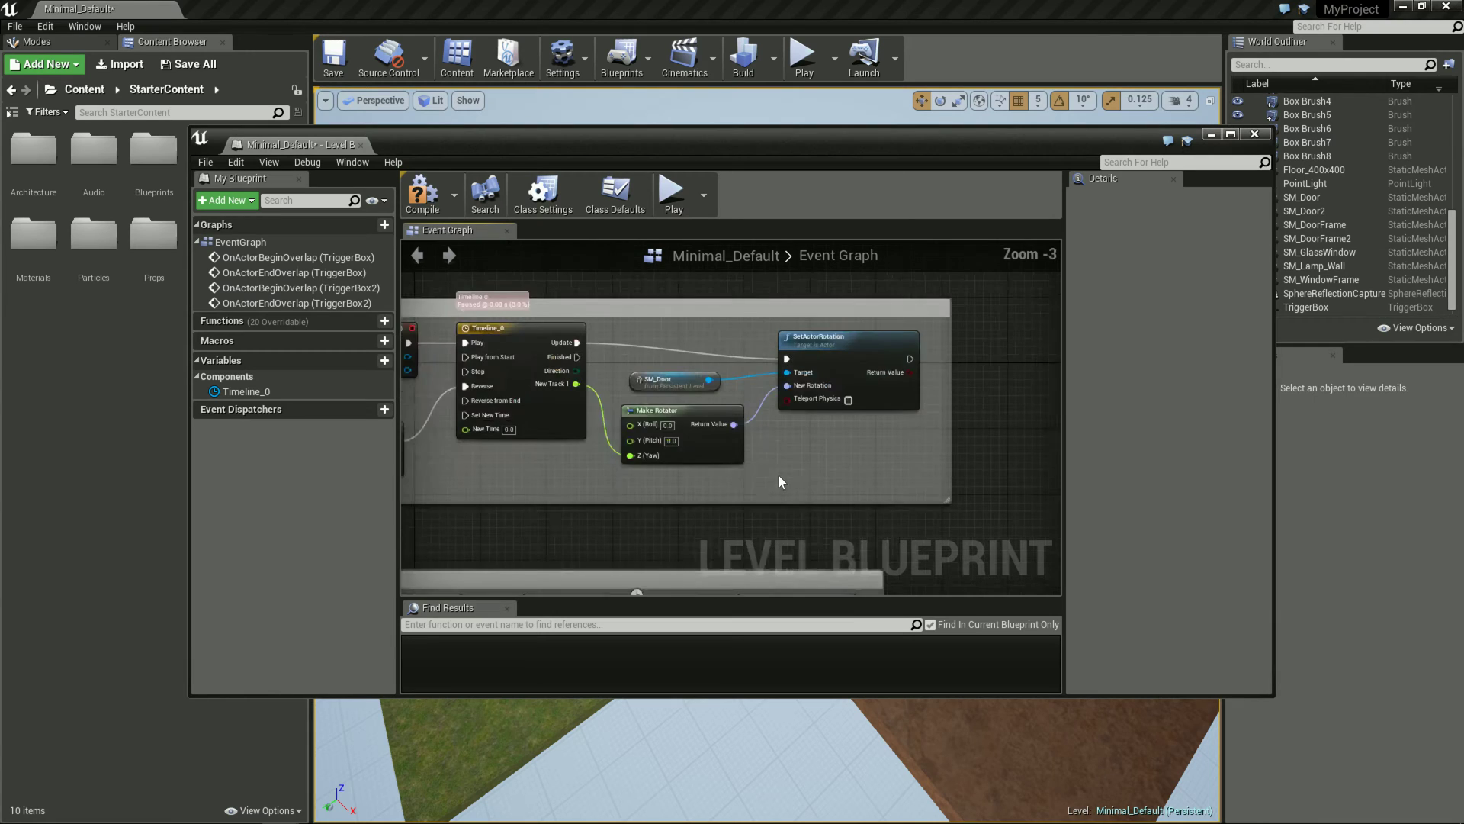
scroll(793, 470, up, 1)
scroll(828, 502, down, 1)
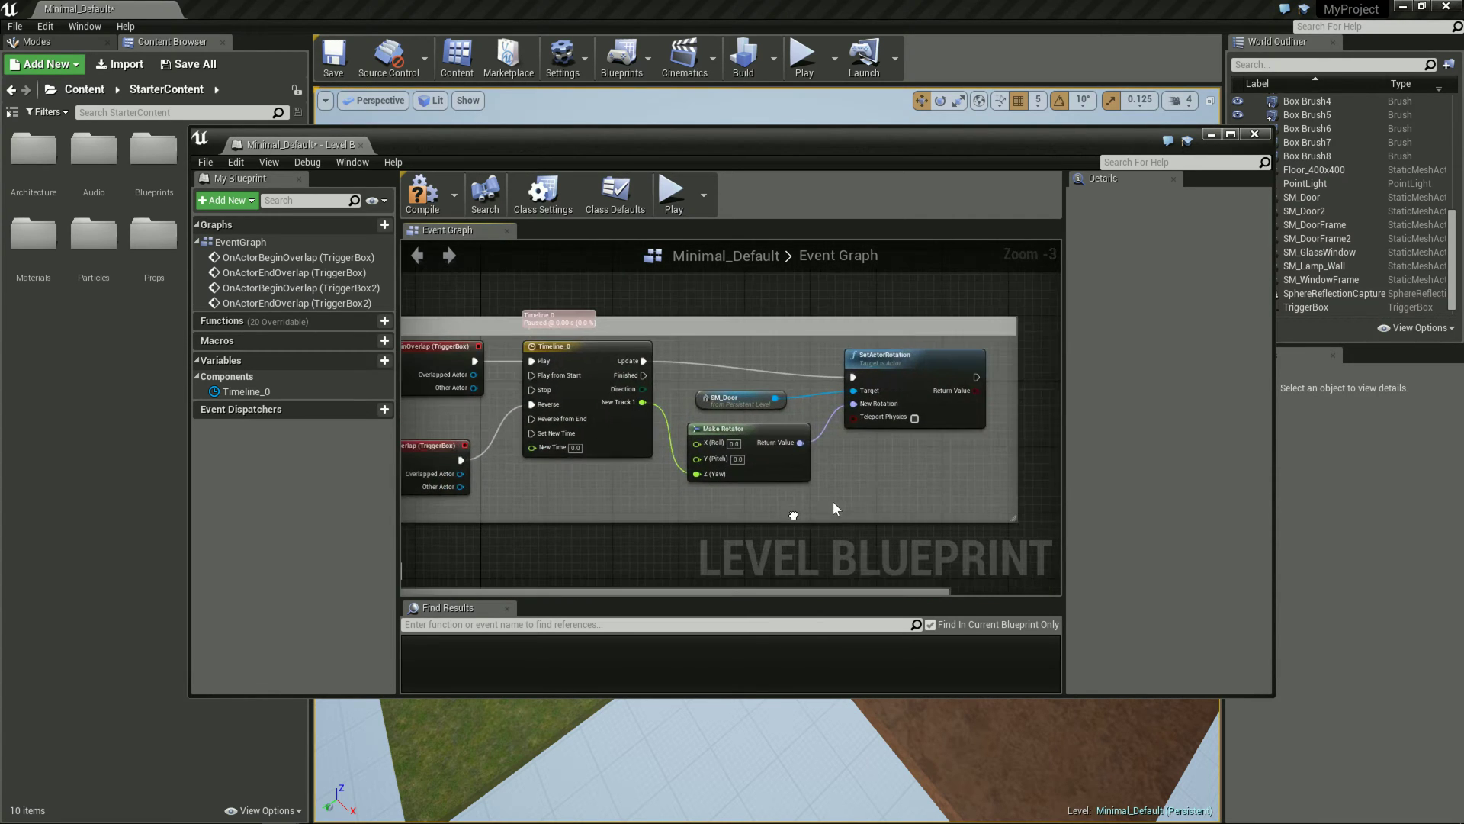
scroll(864, 499, up, 1)
scroll(936, 478, down, 1)
scroll(953, 445, up, 1)
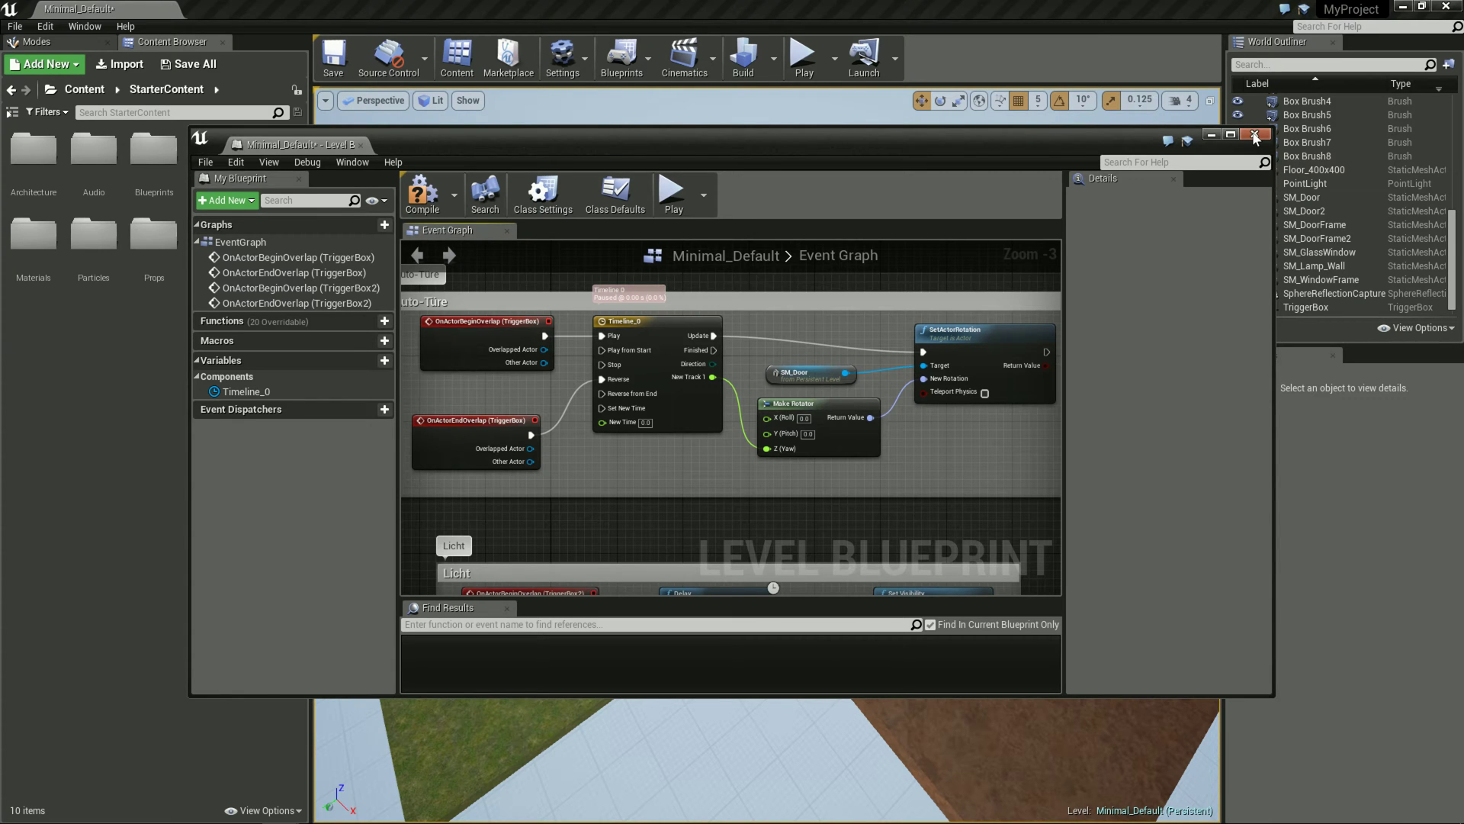
click(1255, 135)
Orbit the viewport closer to the house, turning toward the door side
alt+drag(800, 328, 905, 326)
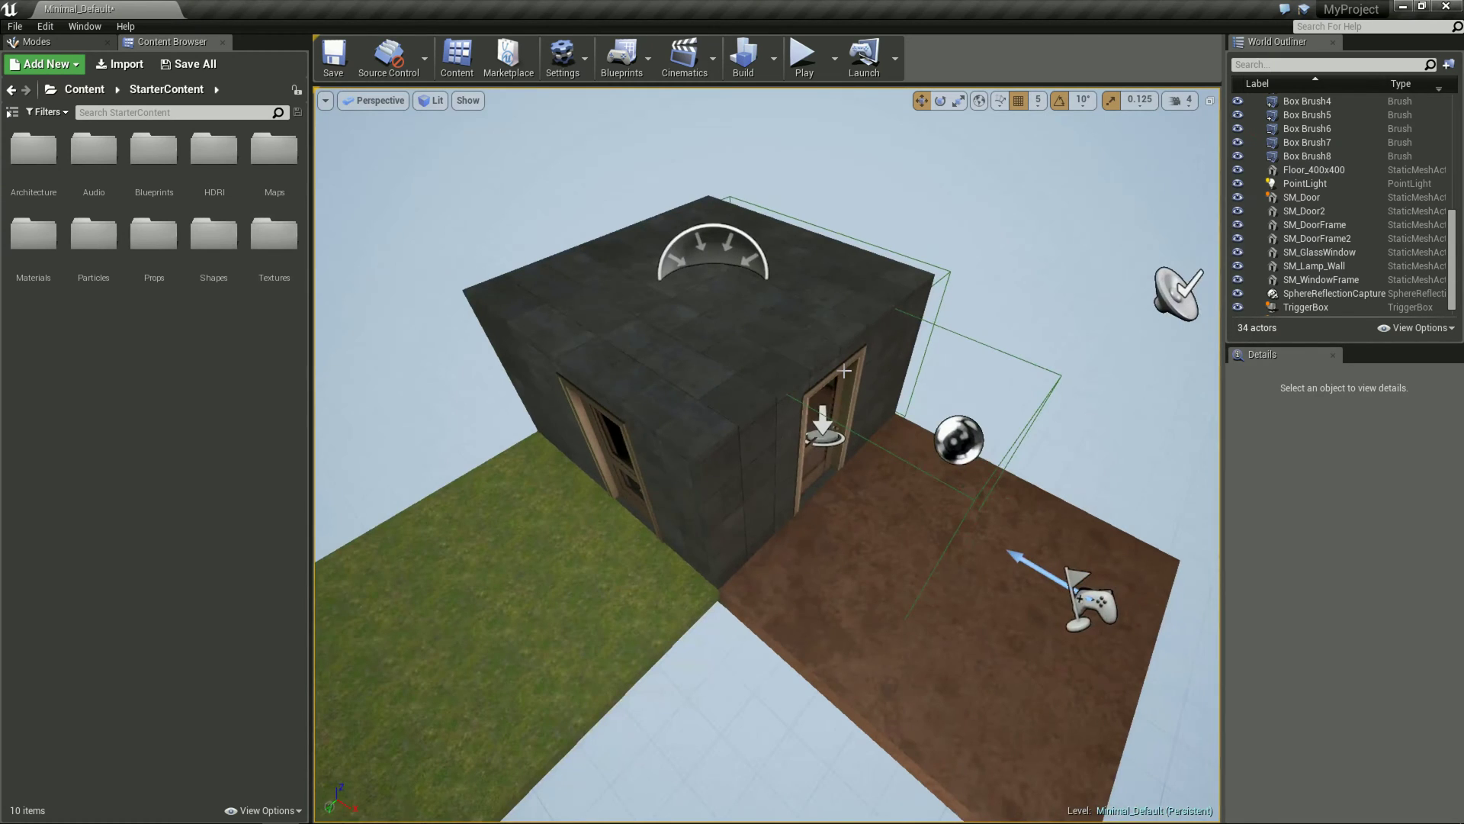
alt+drag(844, 371, 844, 371)
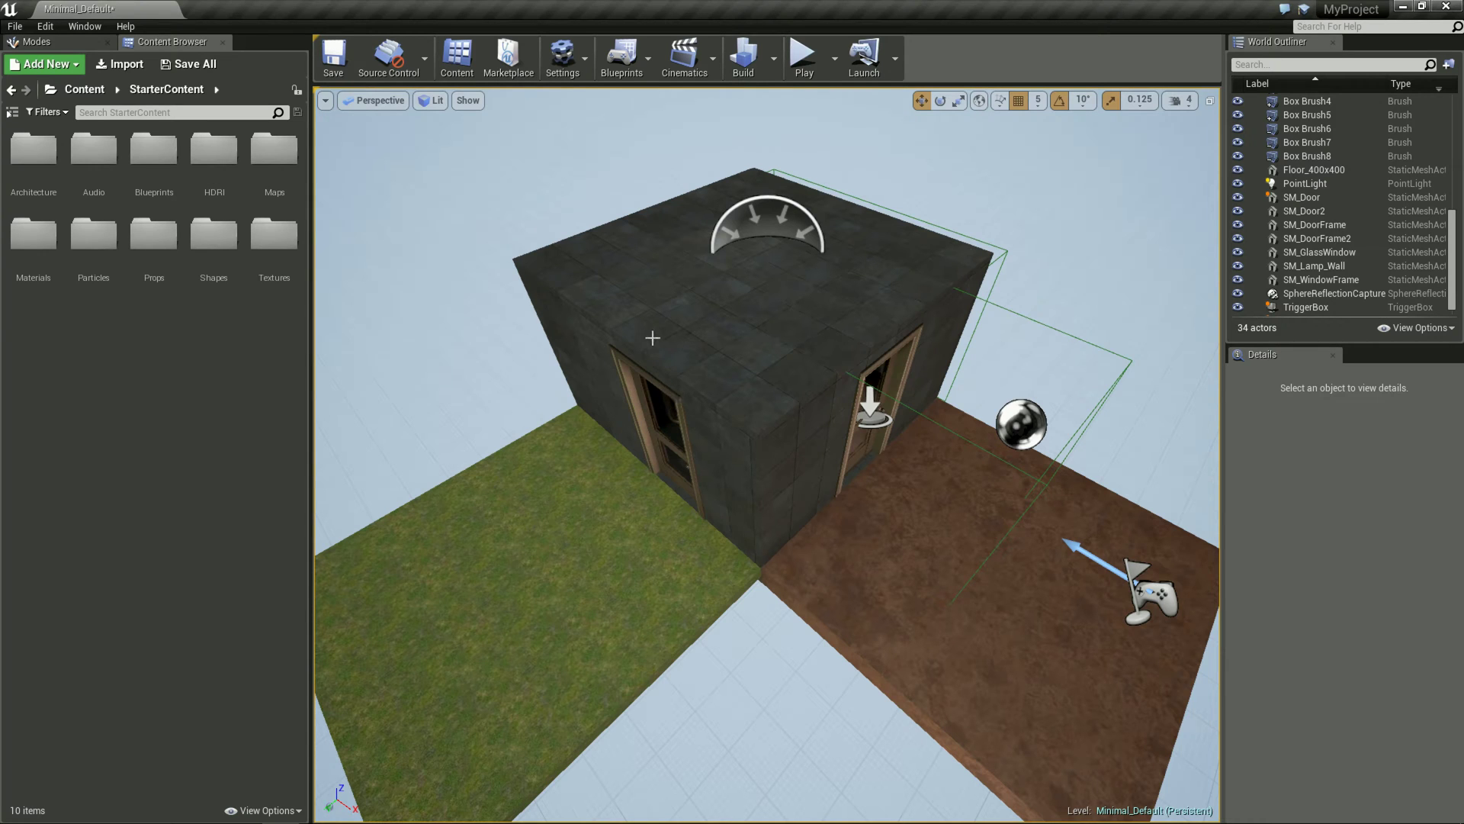
mouse_move(701, 422)
mouse_down()
mouse_move(668, 432)
mouse_move(794, 419)
mouse_move(775, 396)
mouse_up()
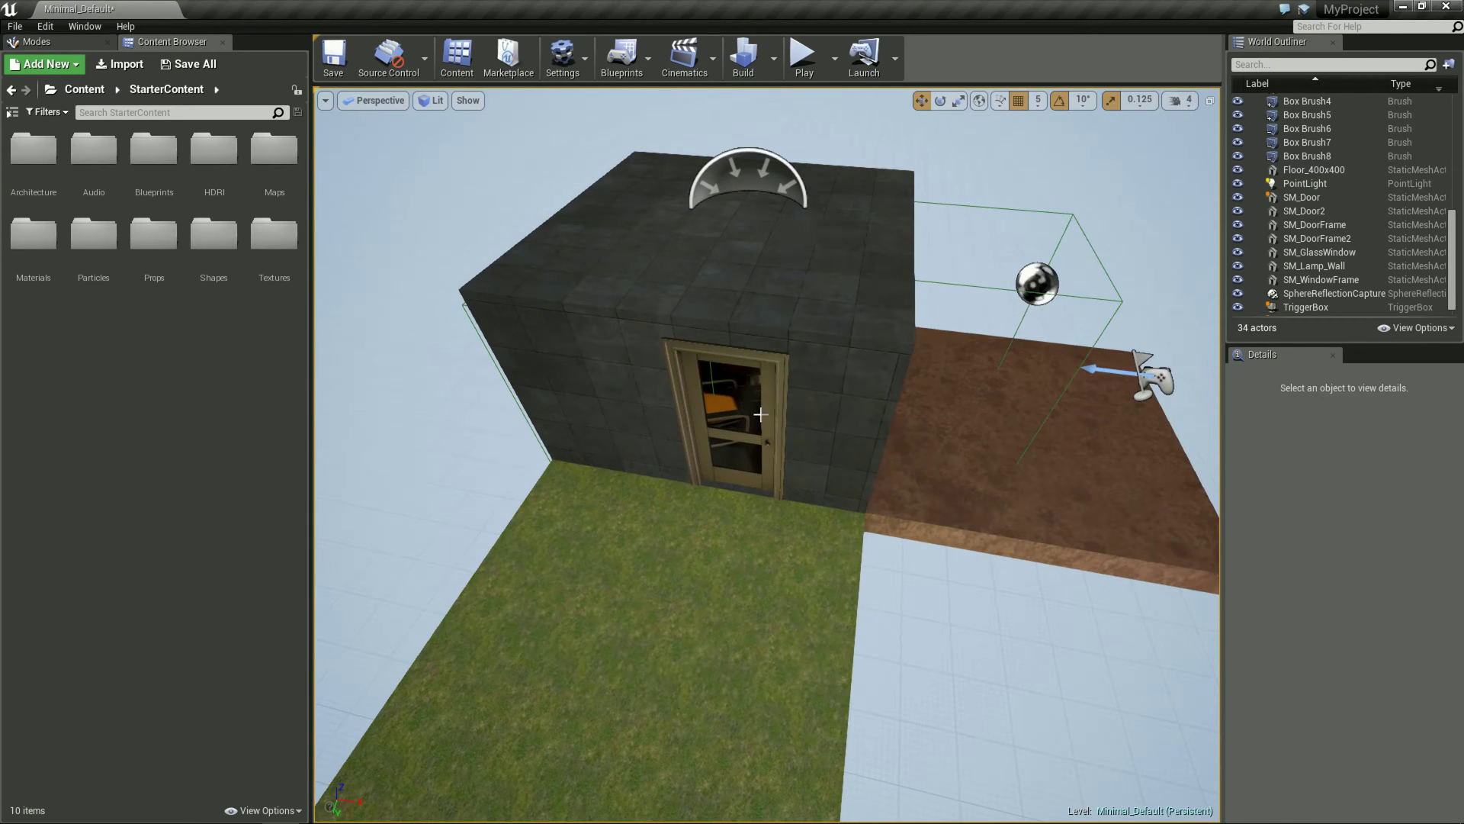
mouse_move(717, 458)
mouse_down()
mouse_move(768, 450)
mouse_move(744, 427)
mouse_up()
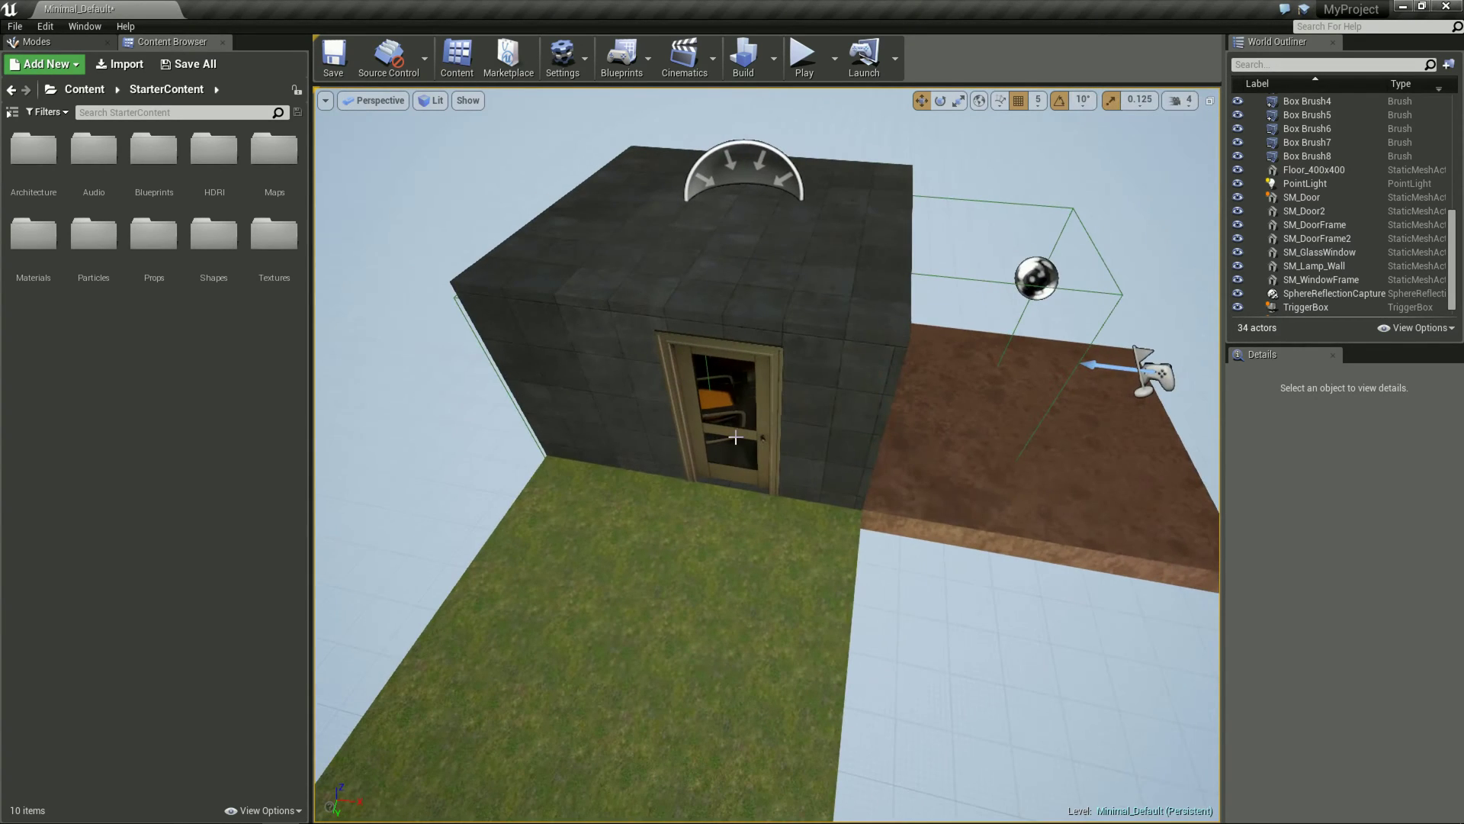
Browse into the Blueprints folder, then go back up to the root Content folder
click(162, 161)
double_click(162, 162)
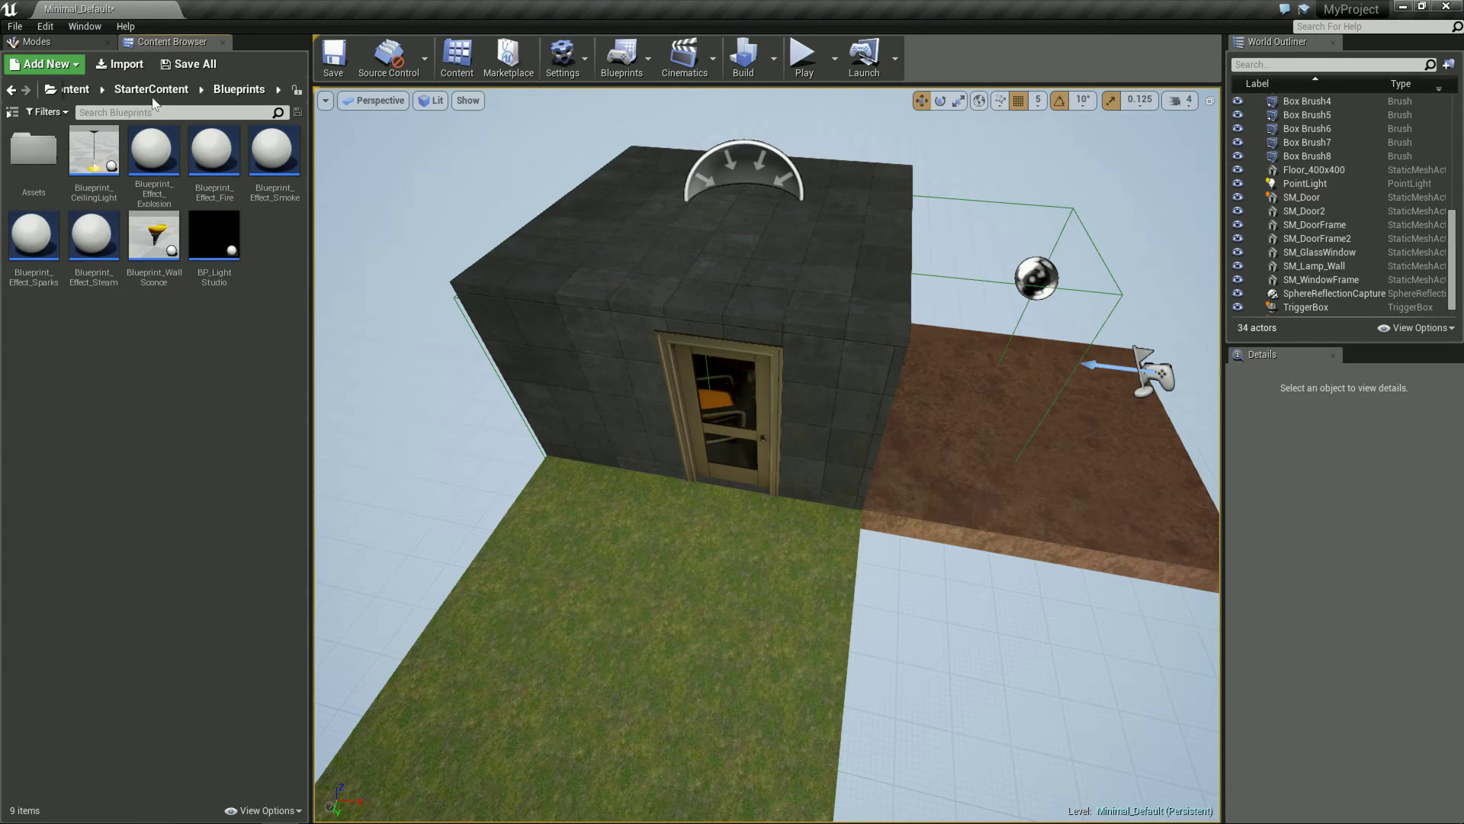
mouse_move(984, 406)
alt+mouse_down()
mouse_move(748, 433)
mouse_move(865, 453)
mouse_move(683, 405)
mouse_move(684, 359)
alt+mouse_up()
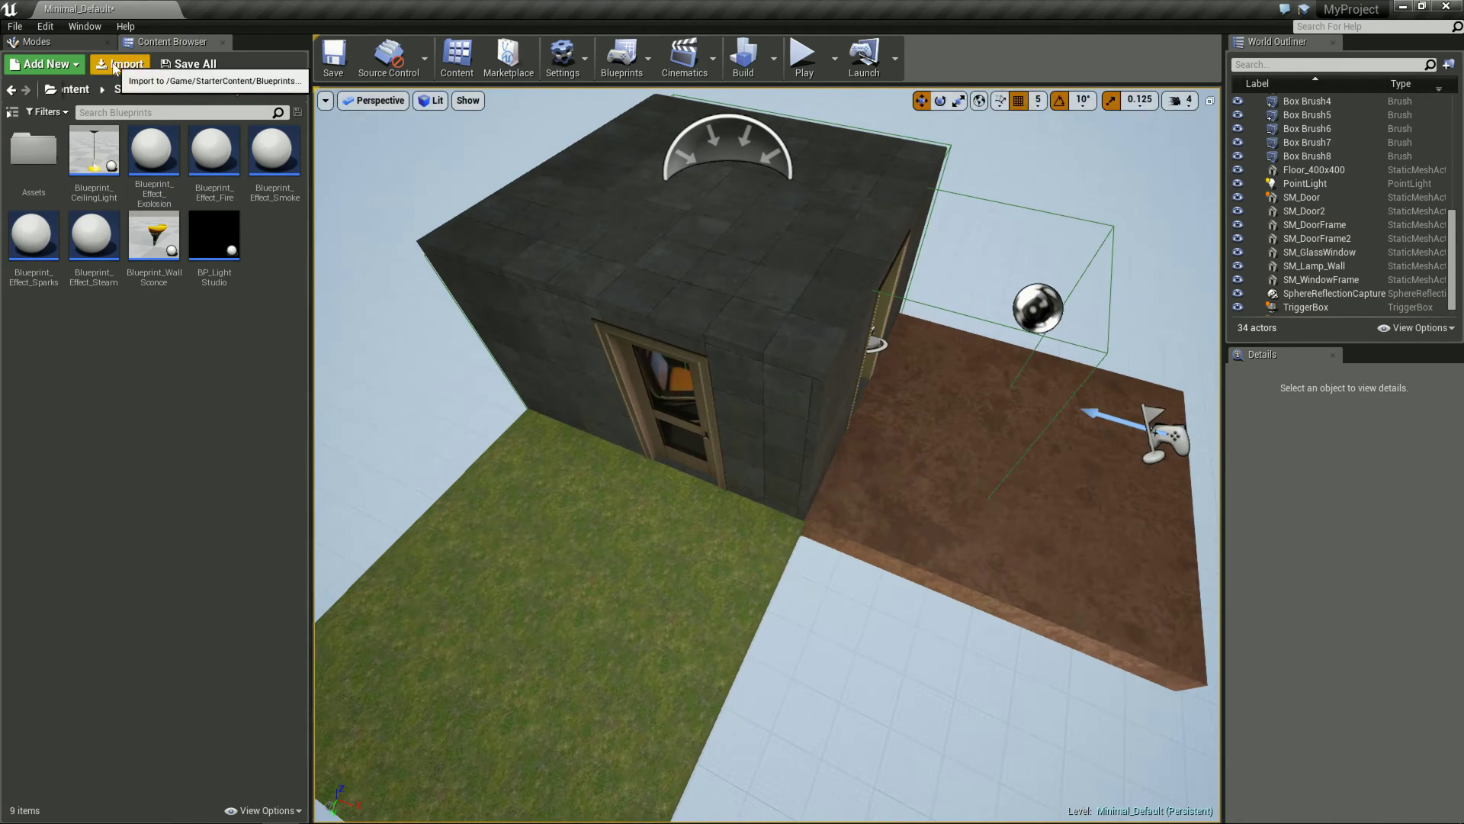
click(67, 44)
click(152, 43)
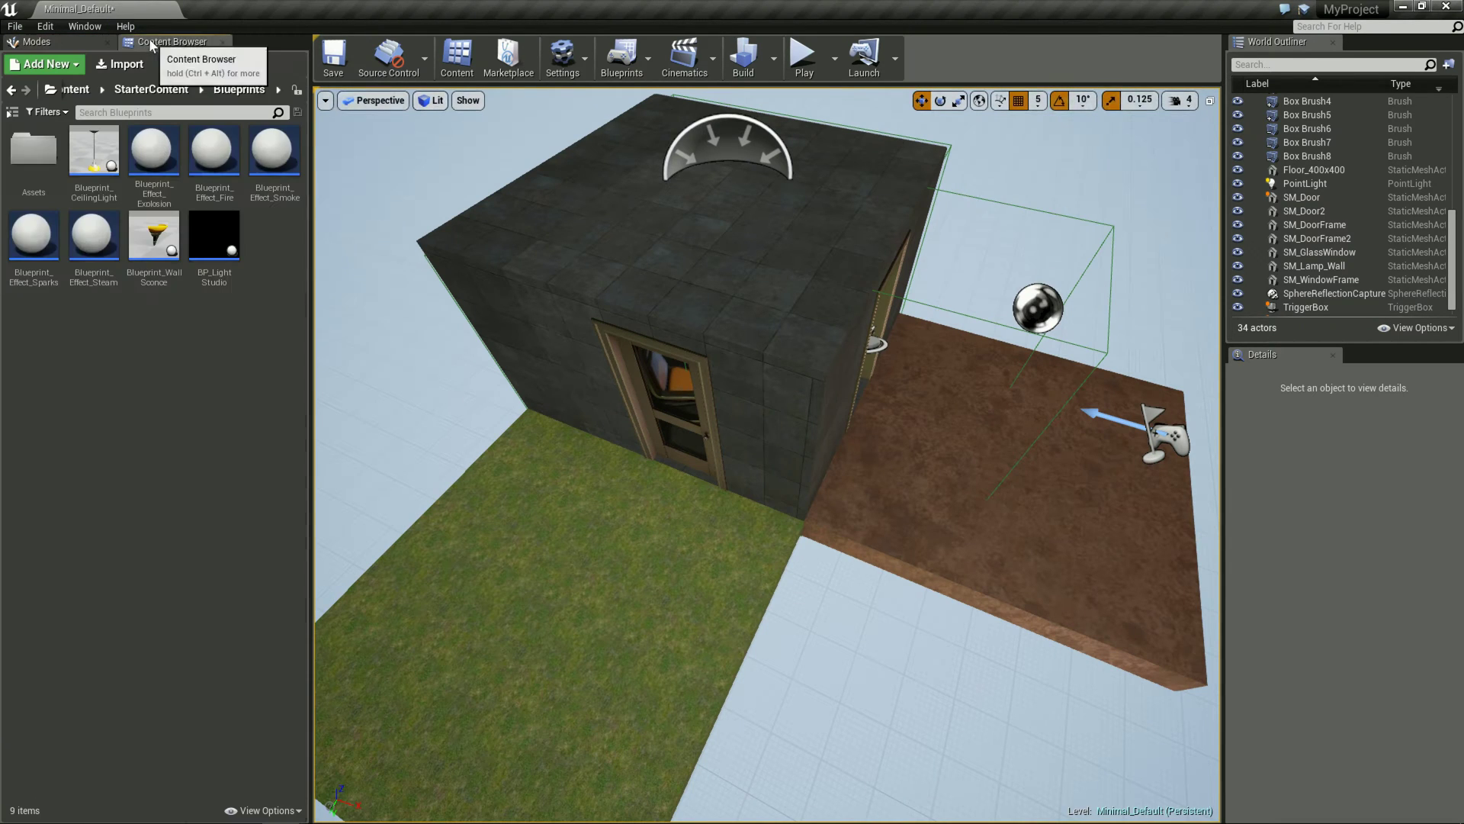
click(73, 89)
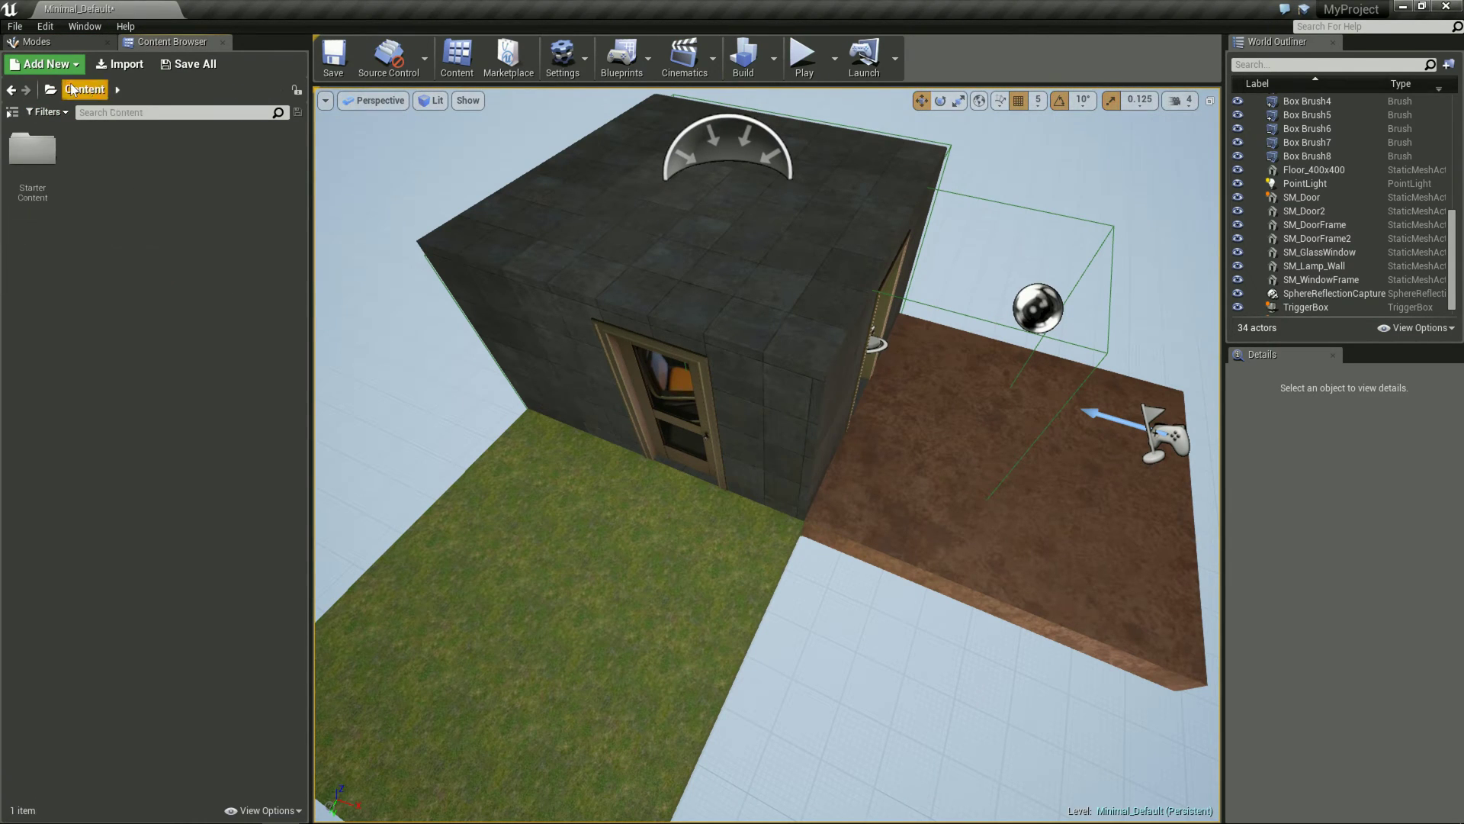
Create an empty Actor-based Blueprint class in Blueprints, named IntelligenteTuere
click(651, 63)
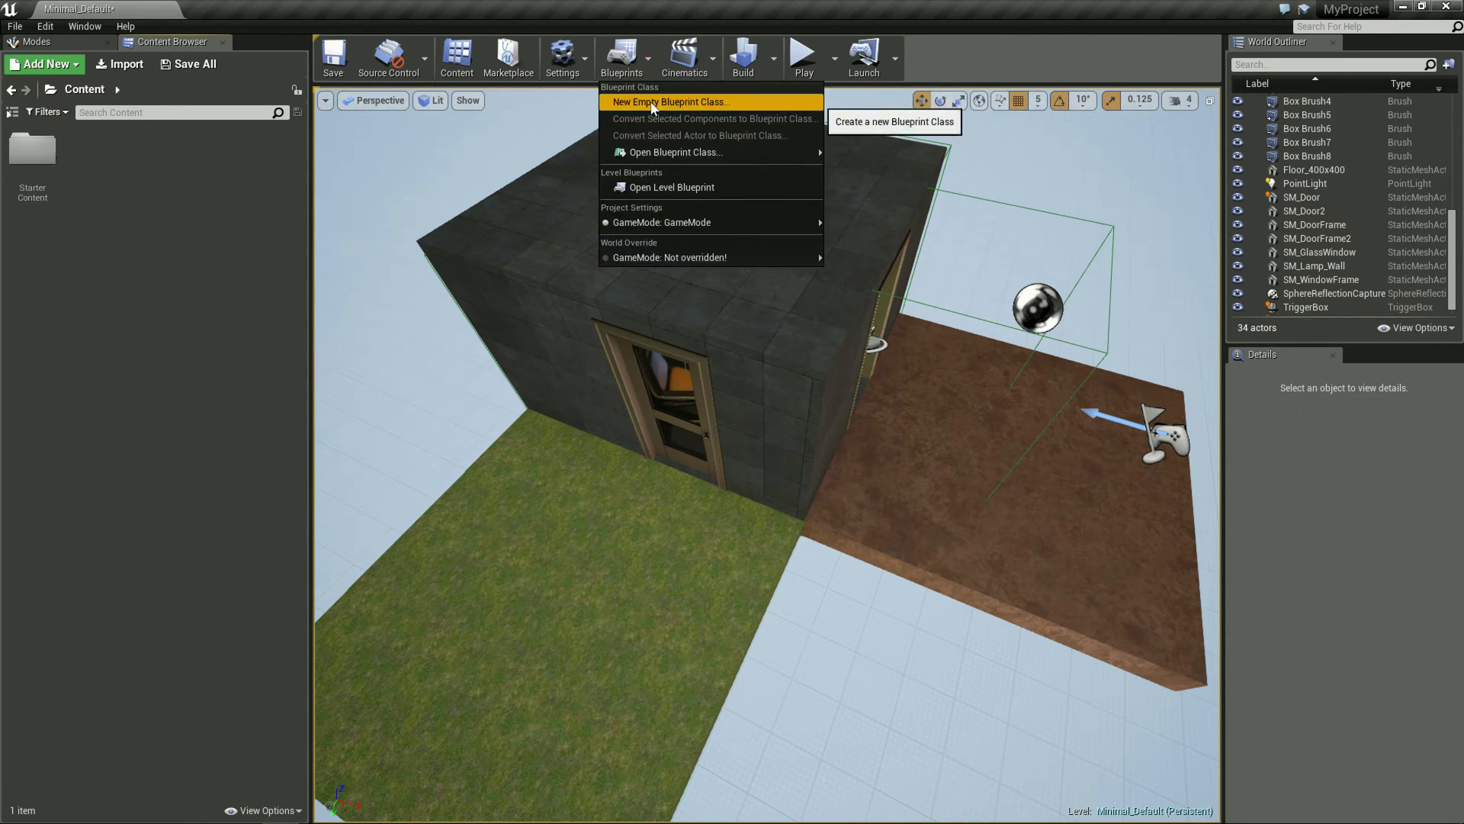
click(653, 105)
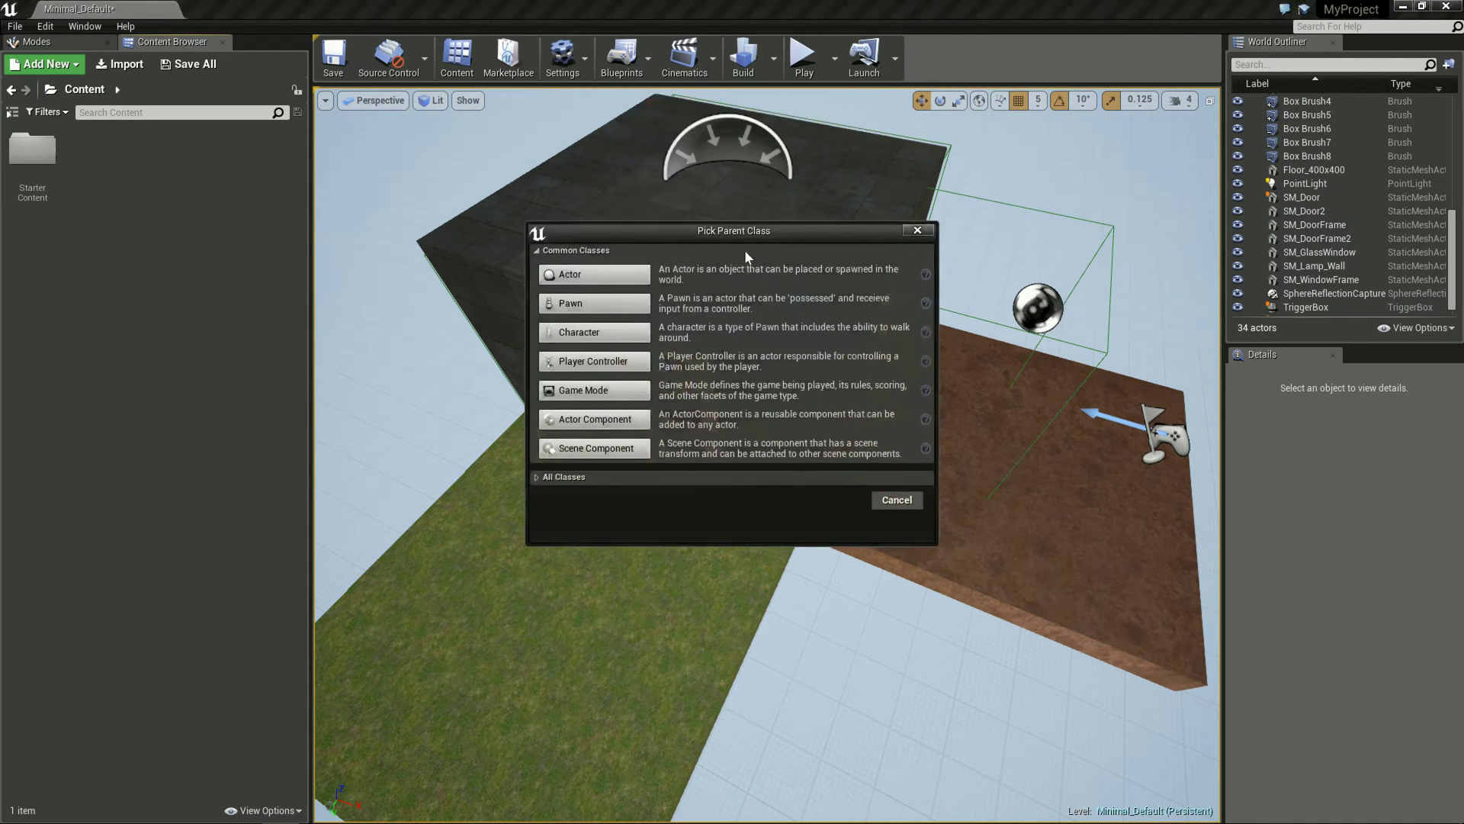
drag(706, 231, 666, 217)
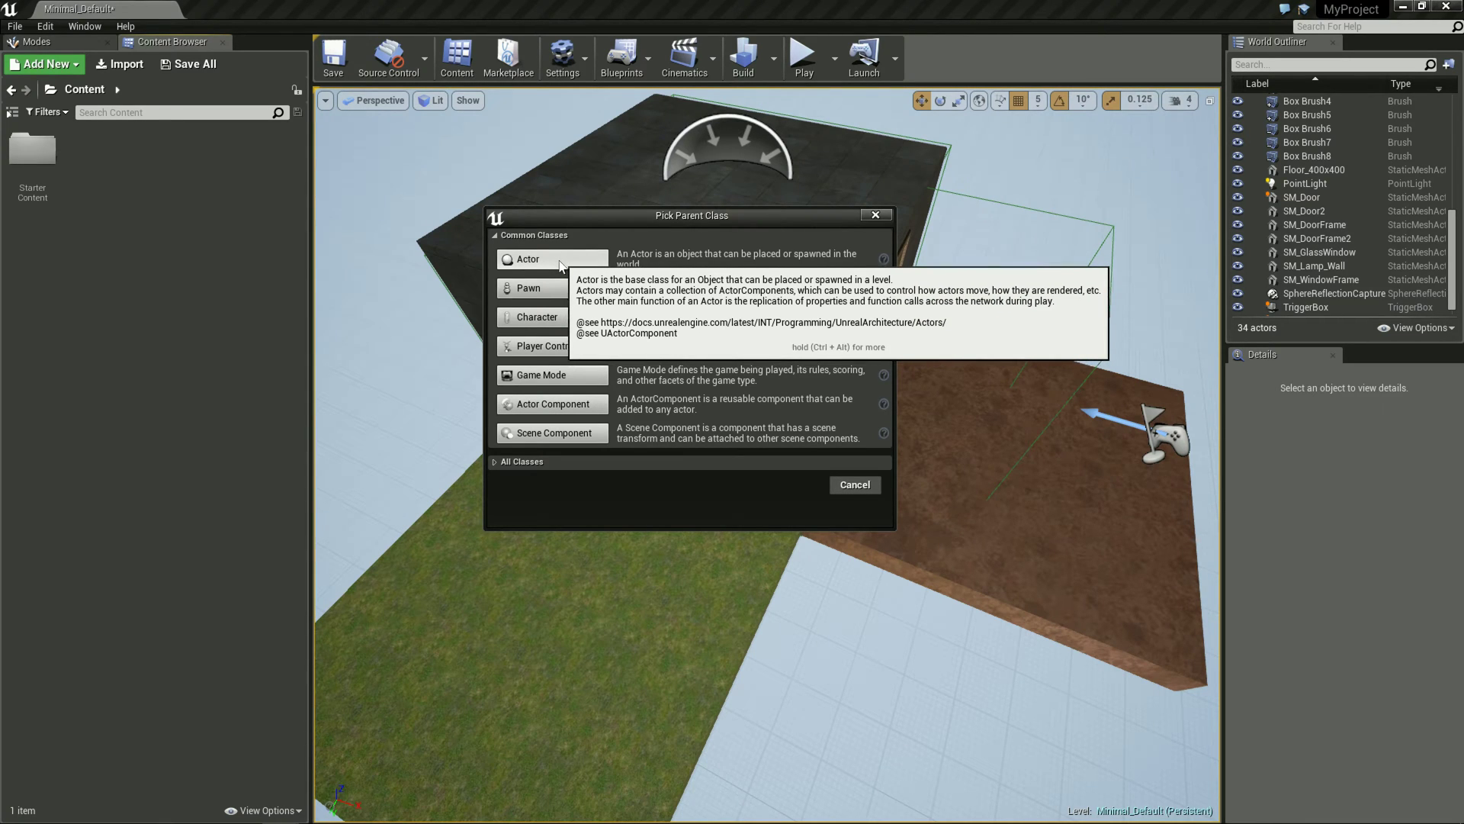
click(560, 263)
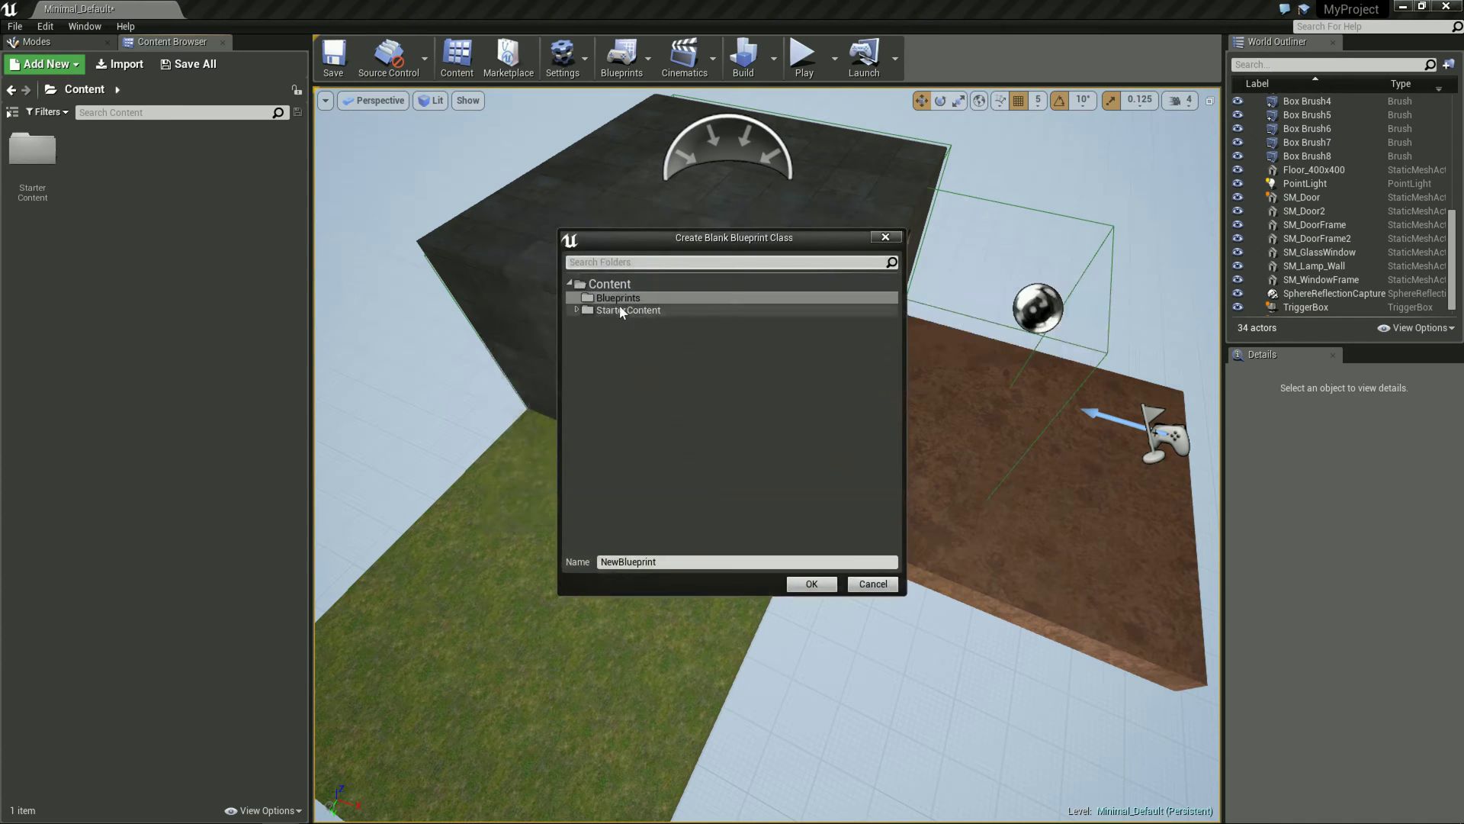
click(629, 298)
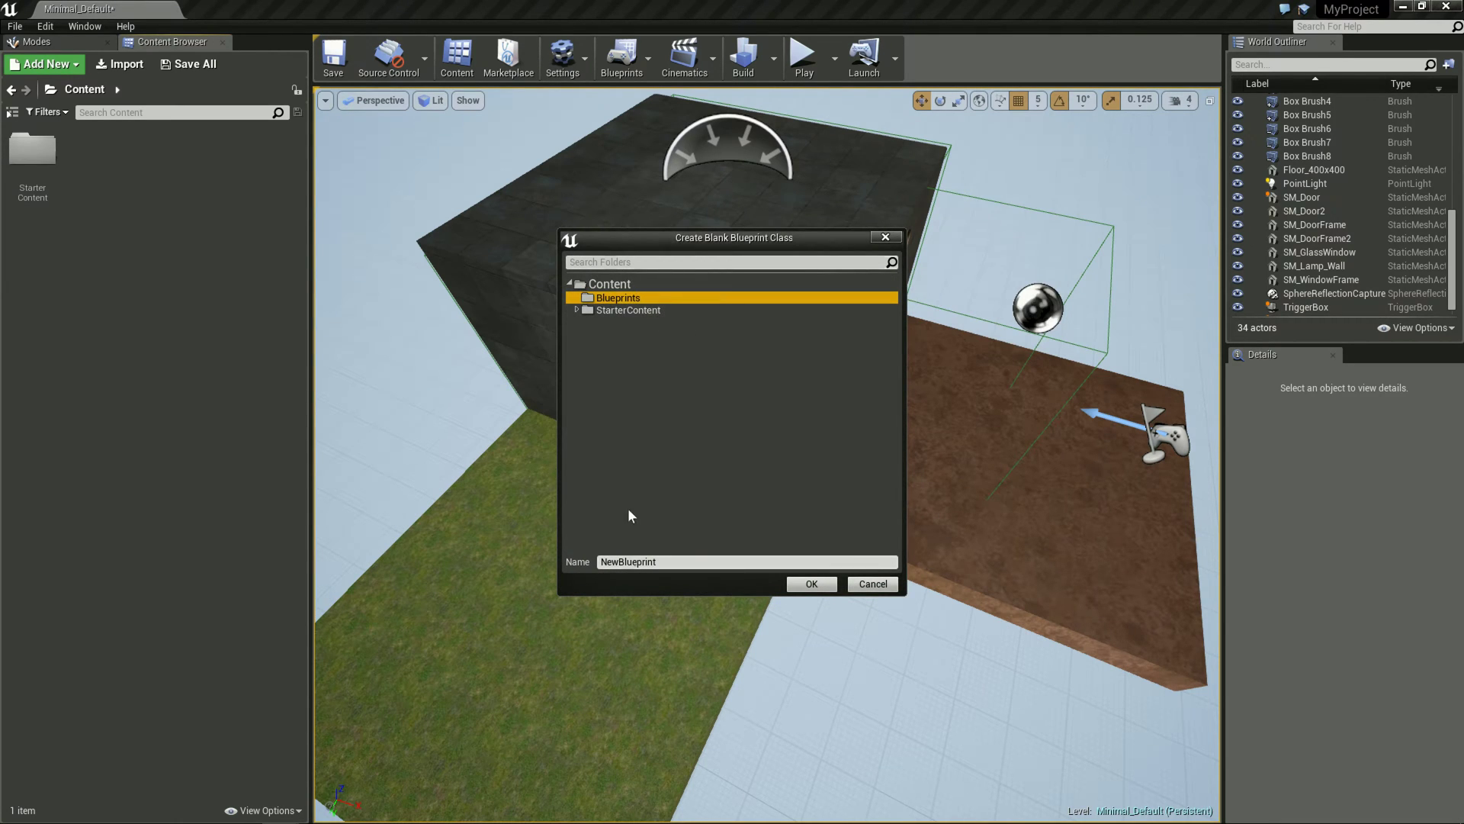
click(599, 562)
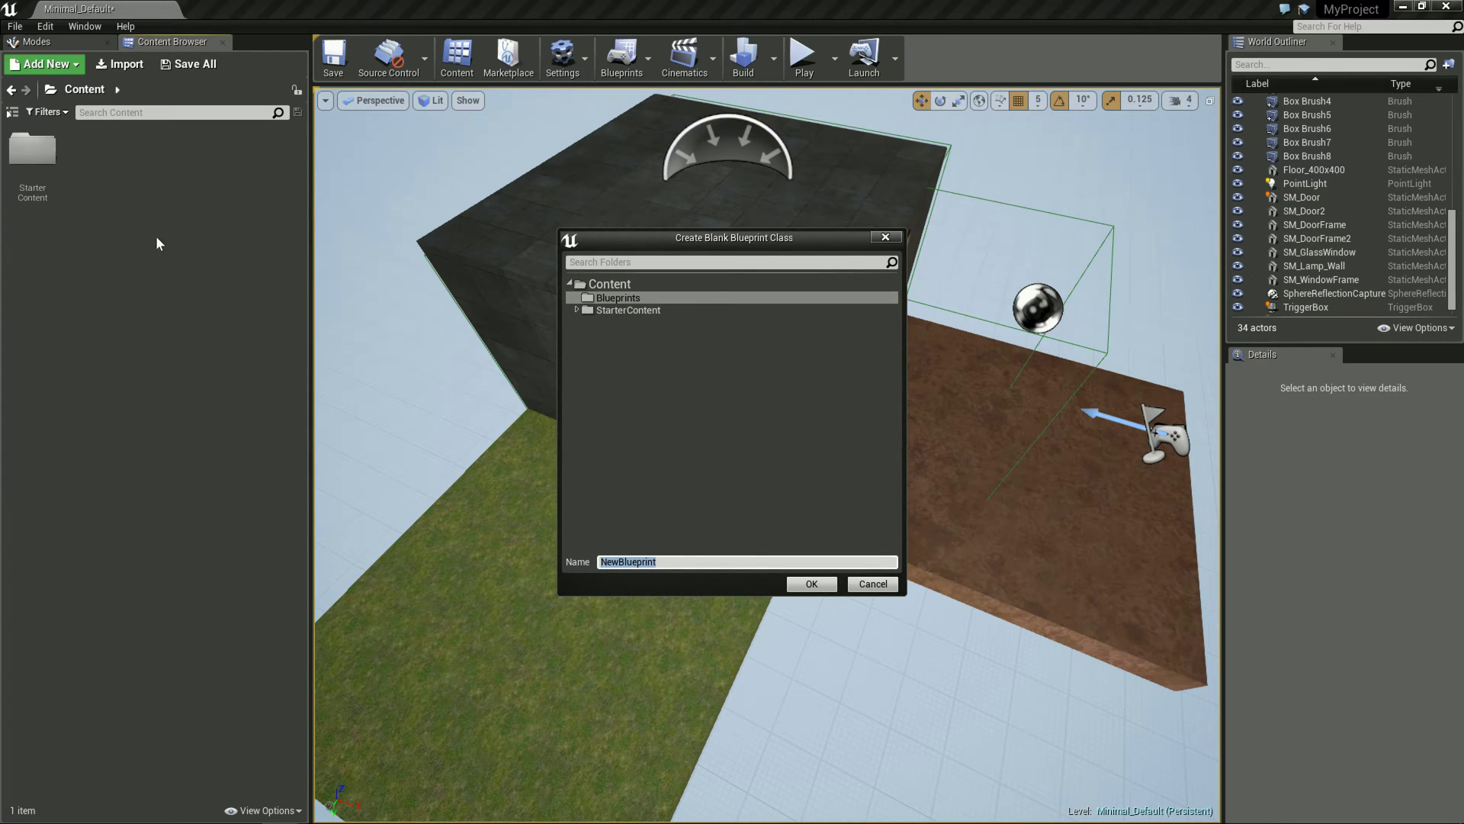
drag(639, 246, 628, 232)
text(IntelligenteTuere)
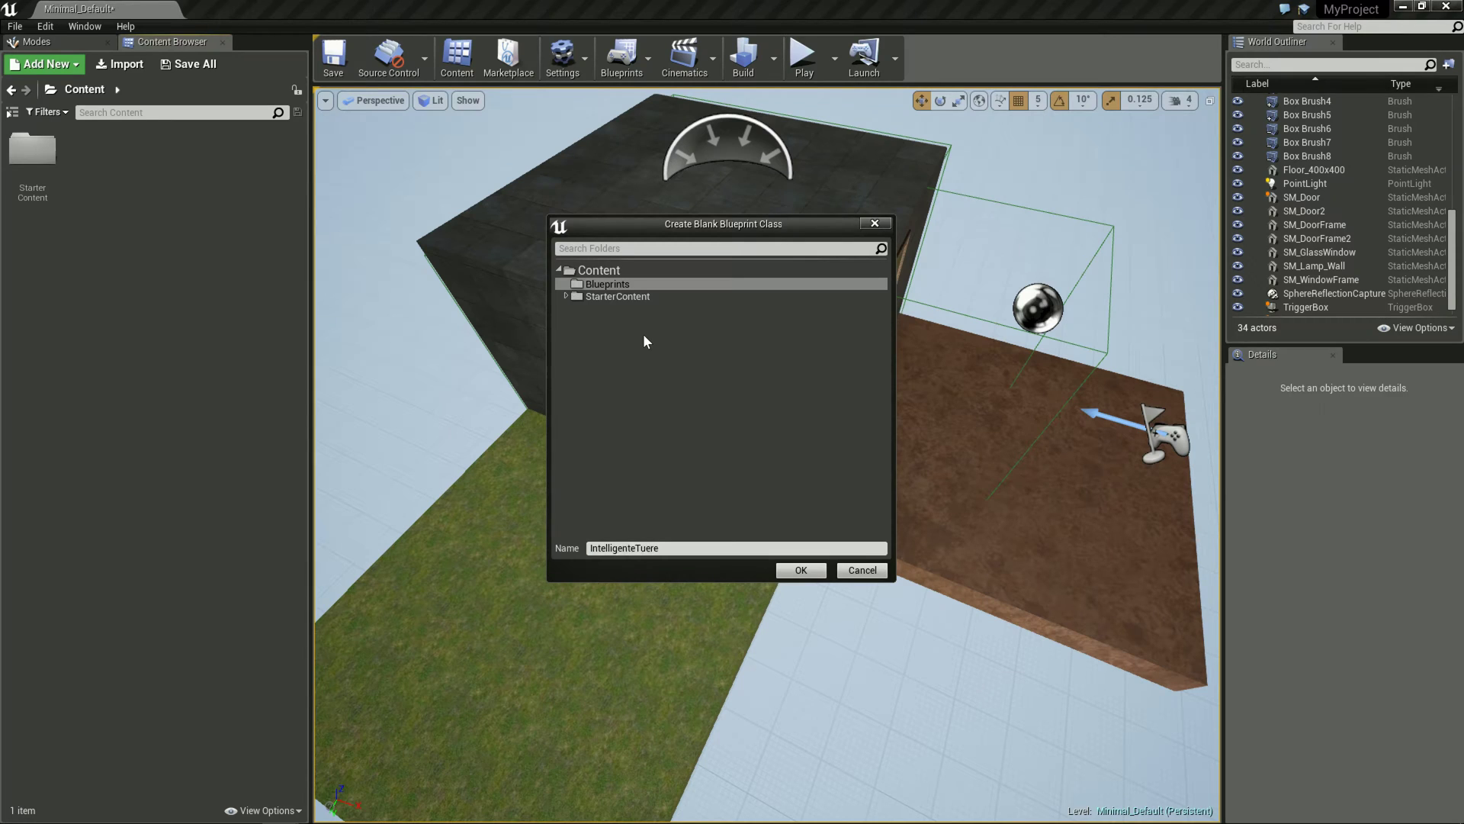
click(800, 569)
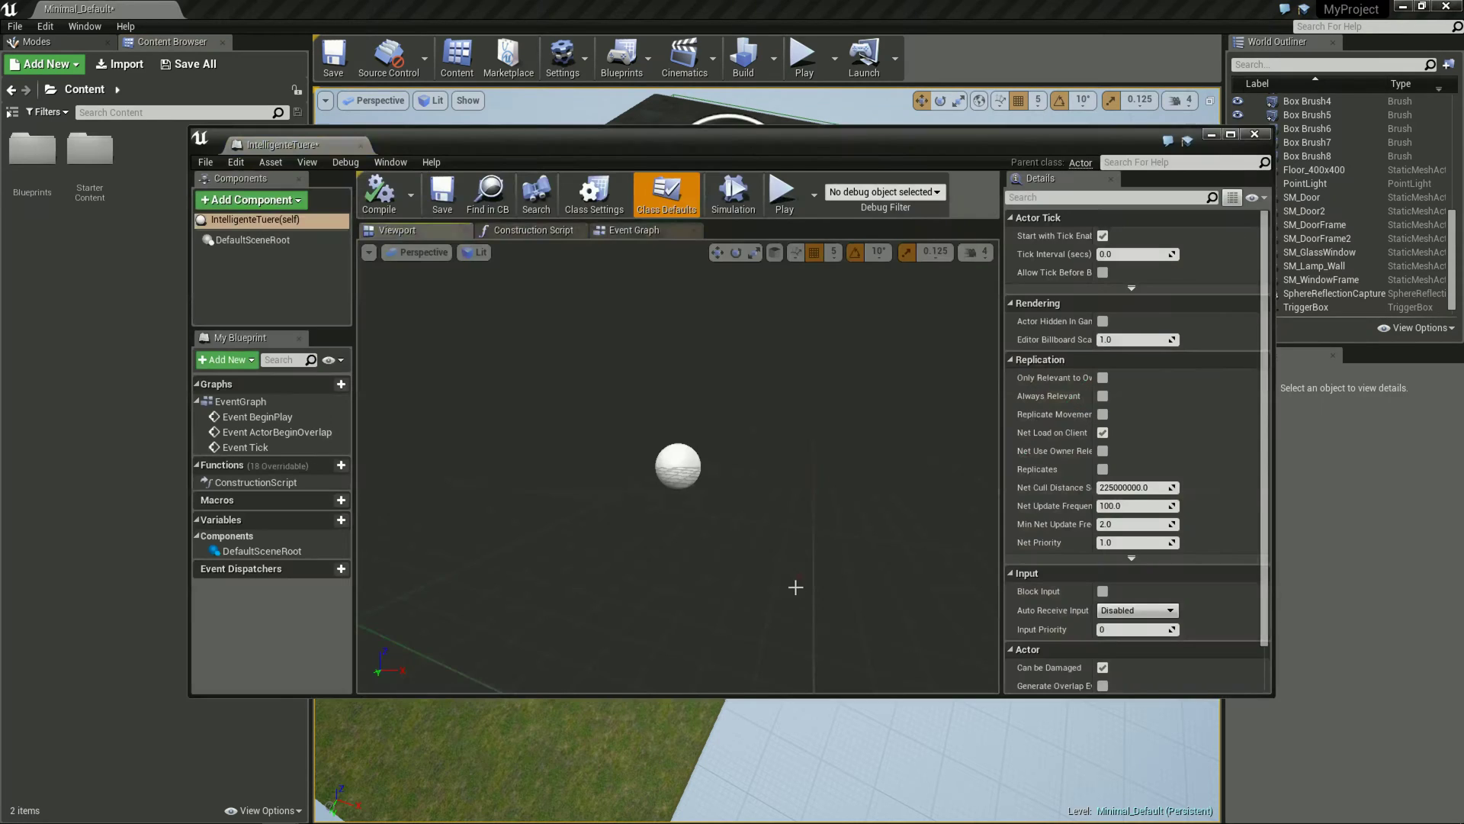
click(1231, 134)
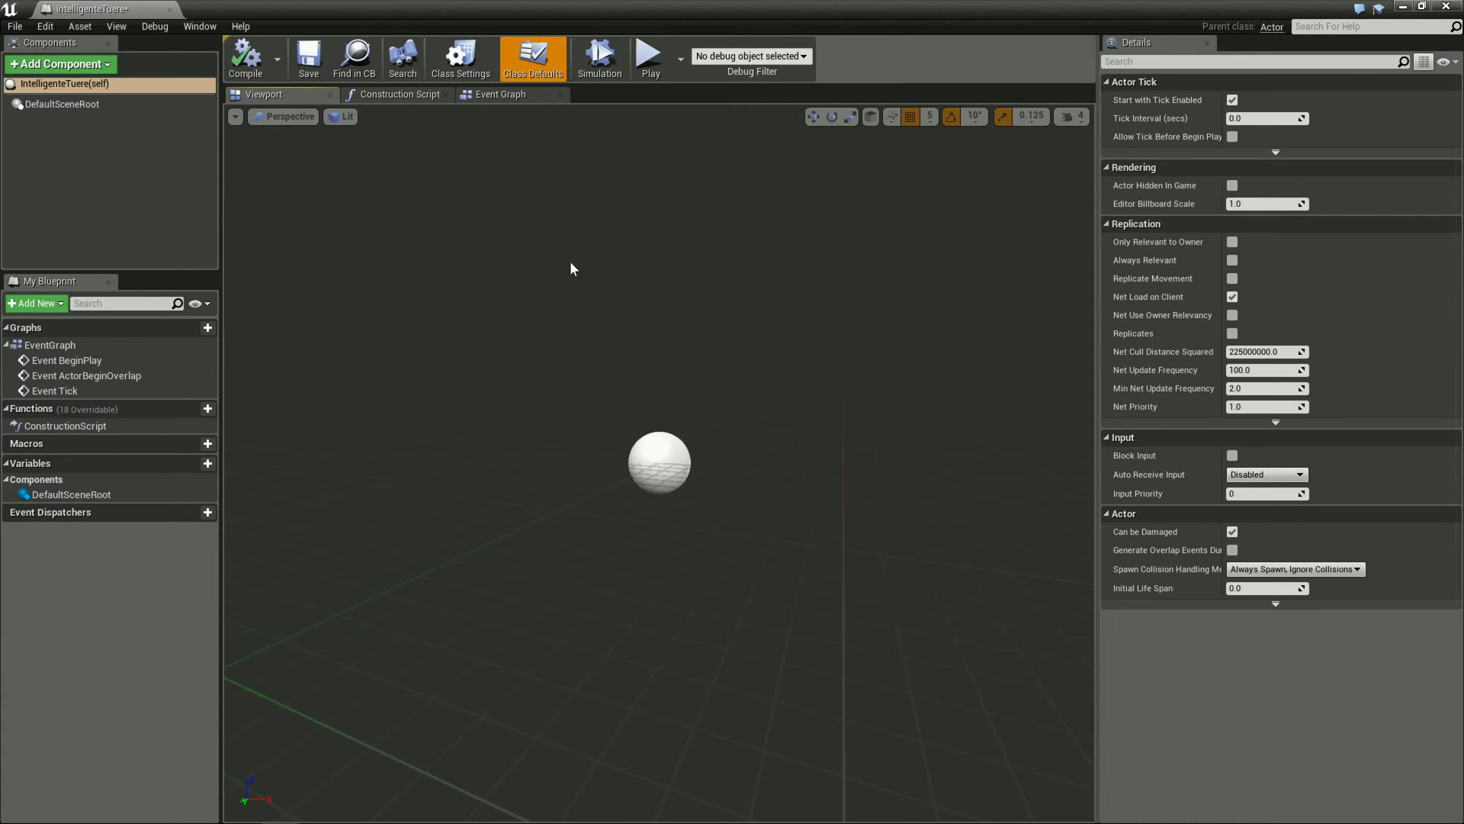
mouse_move(570, 273)
right_down()
mouse_move(582, 298)
mouse_move(569, 271)
right_up()
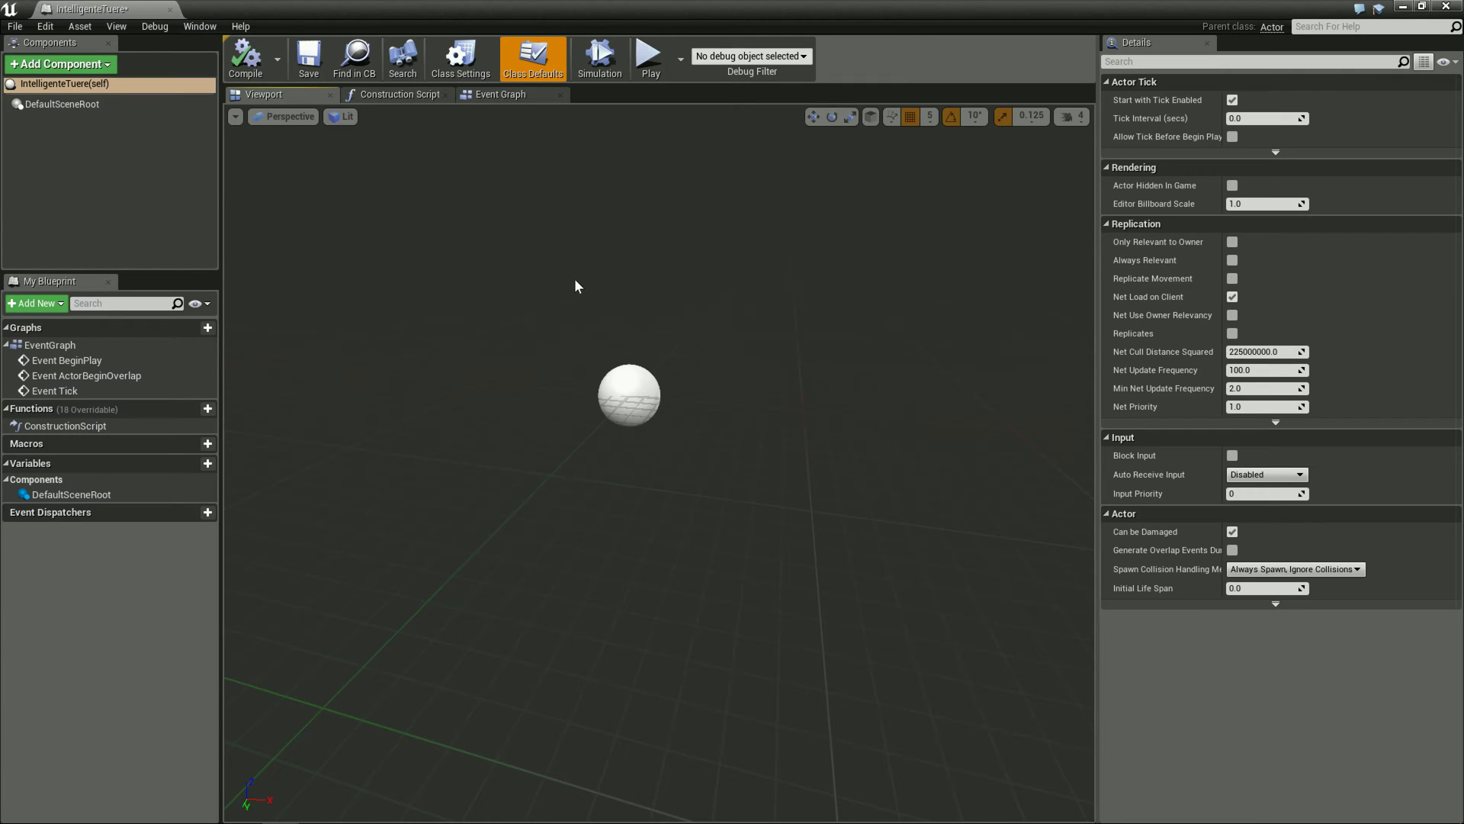
click(1403, 7)
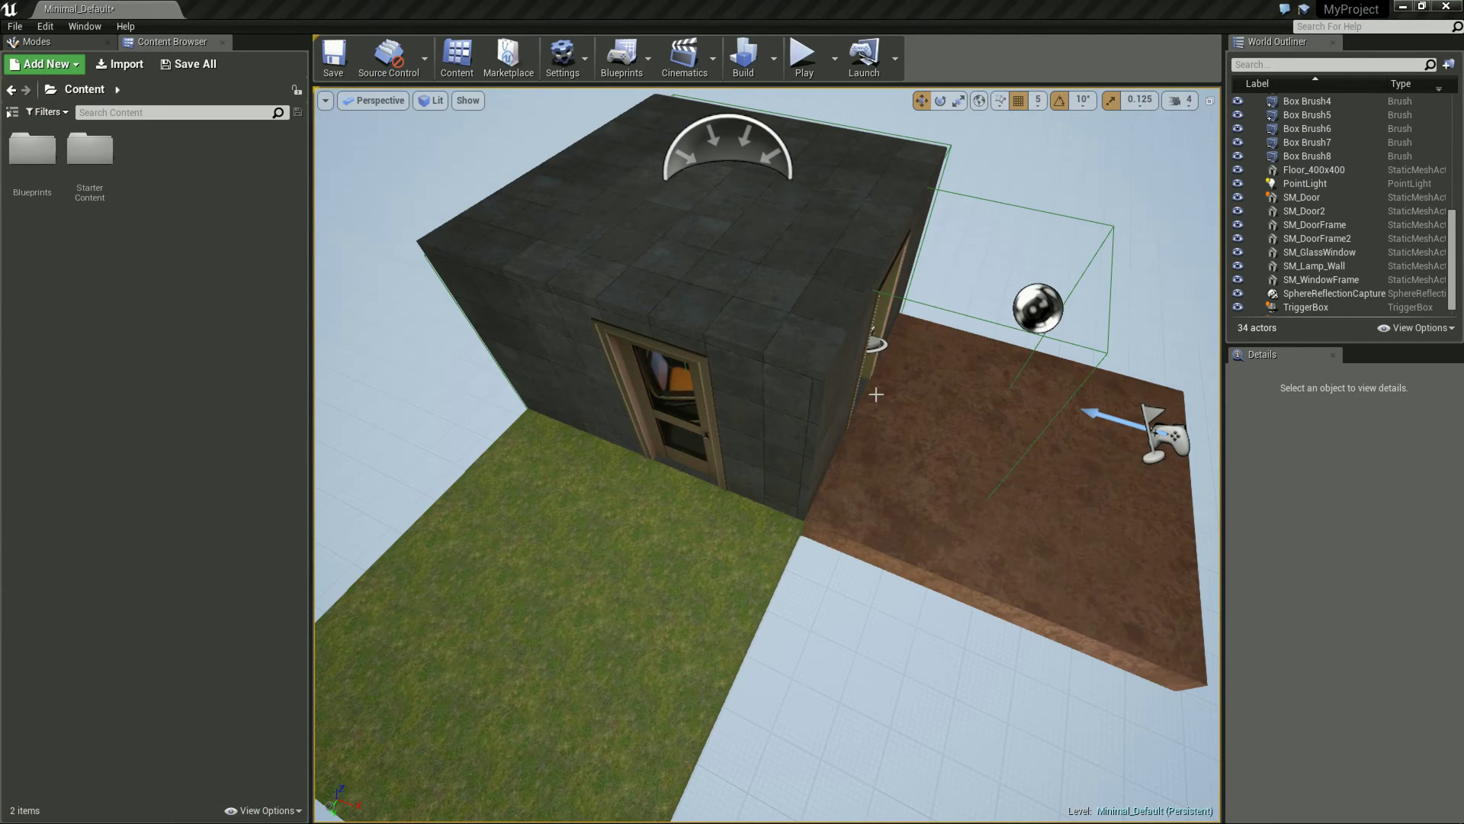
click(630, 77)
mouse_move(686, 152)
click(549, 490)
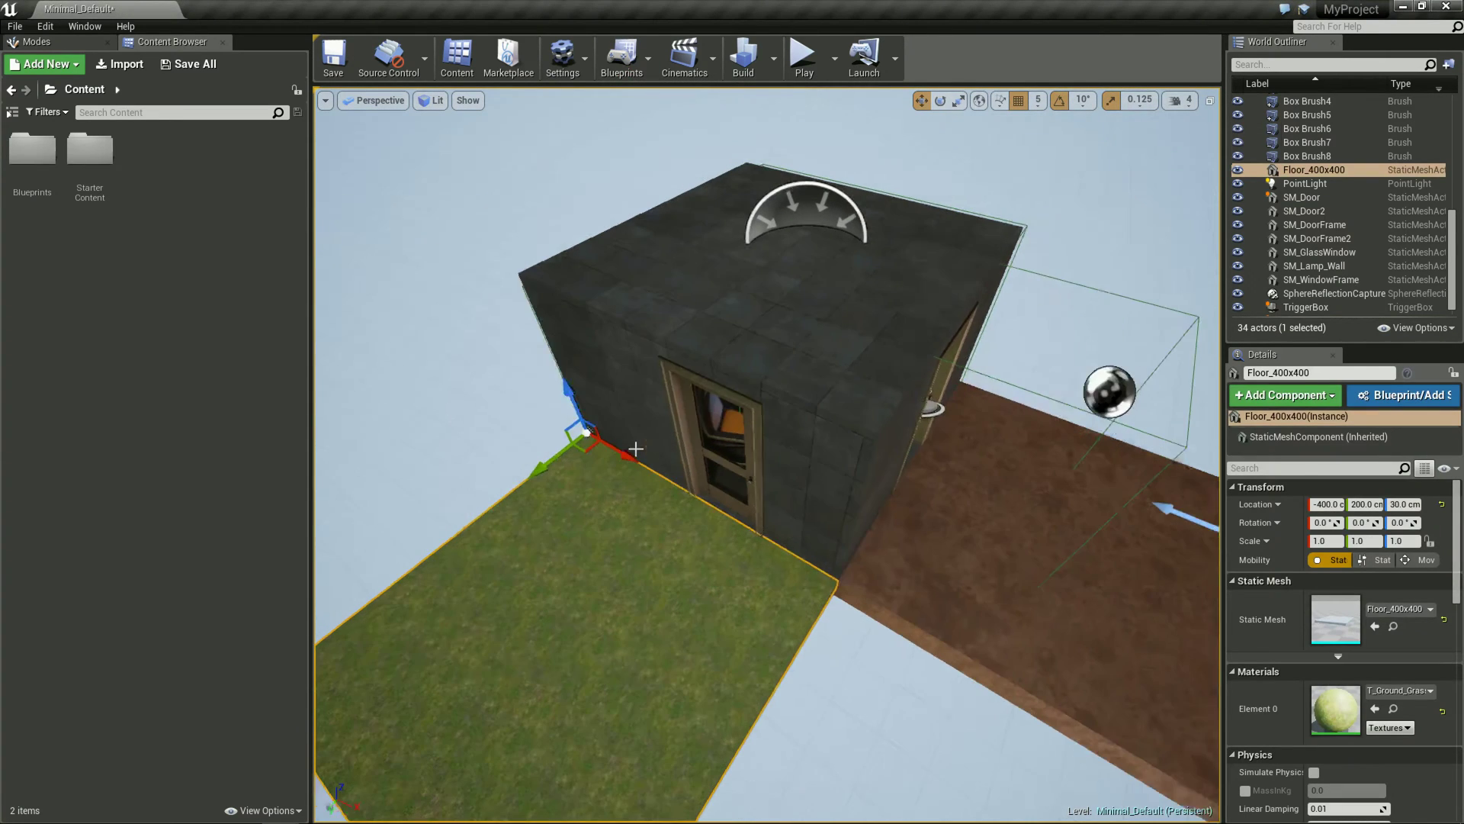
key(alt+Tab)
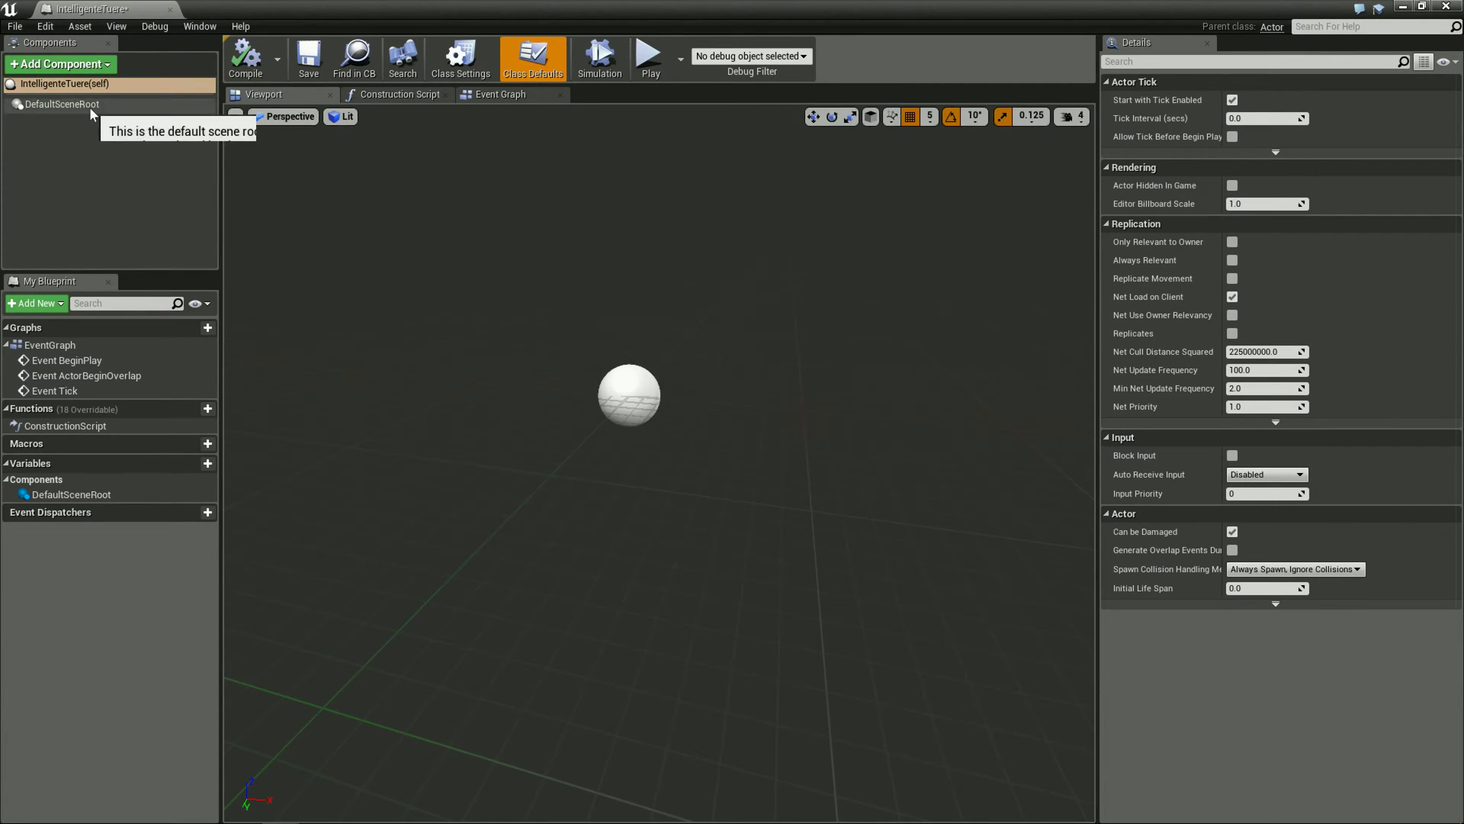
mouse_move(696, 409)
right_down()
mouse_move(676, 419)
mouse_move(694, 404)
right_up()
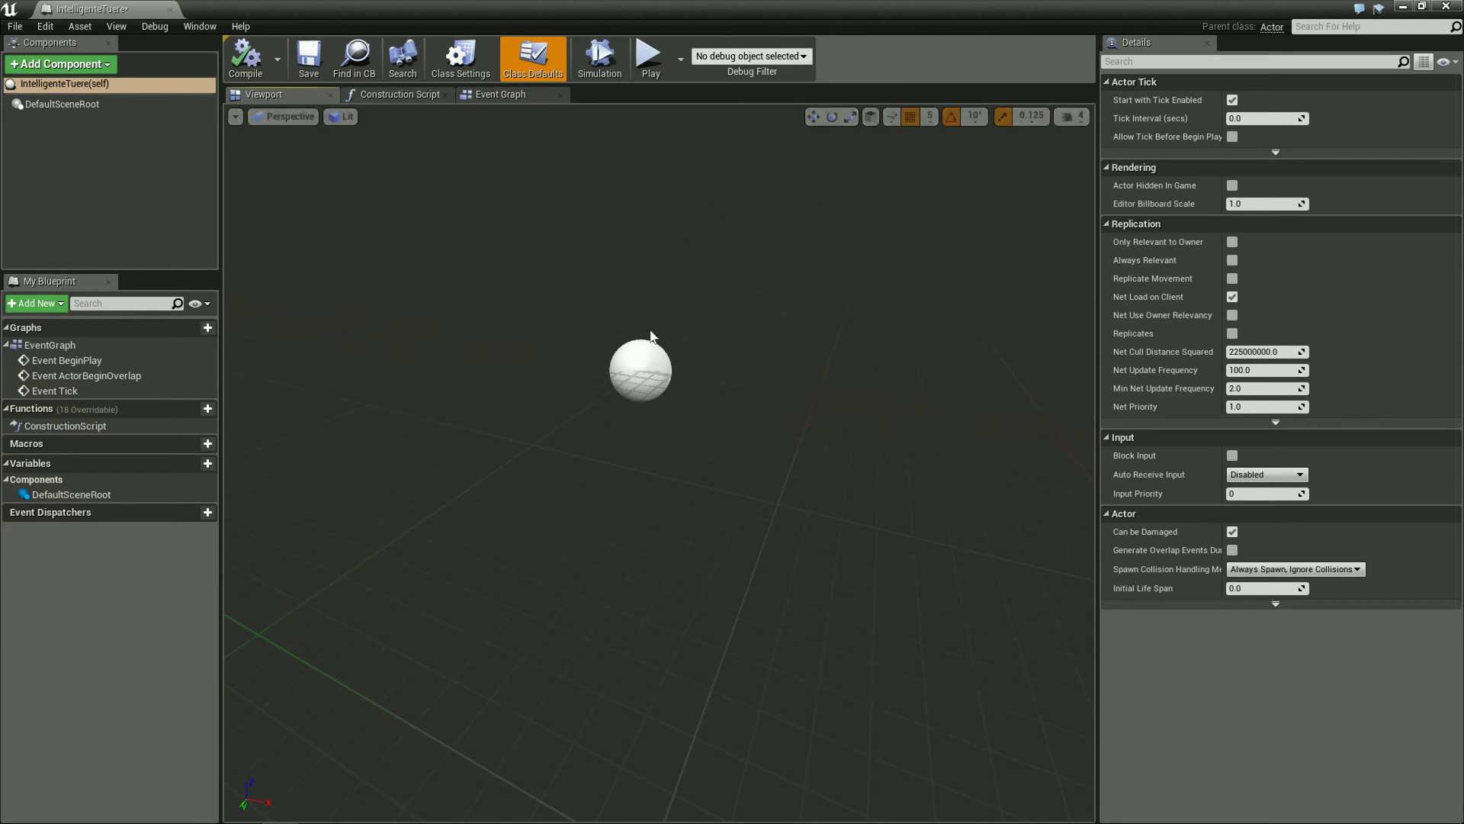
drag(753, 14, 782, 132)
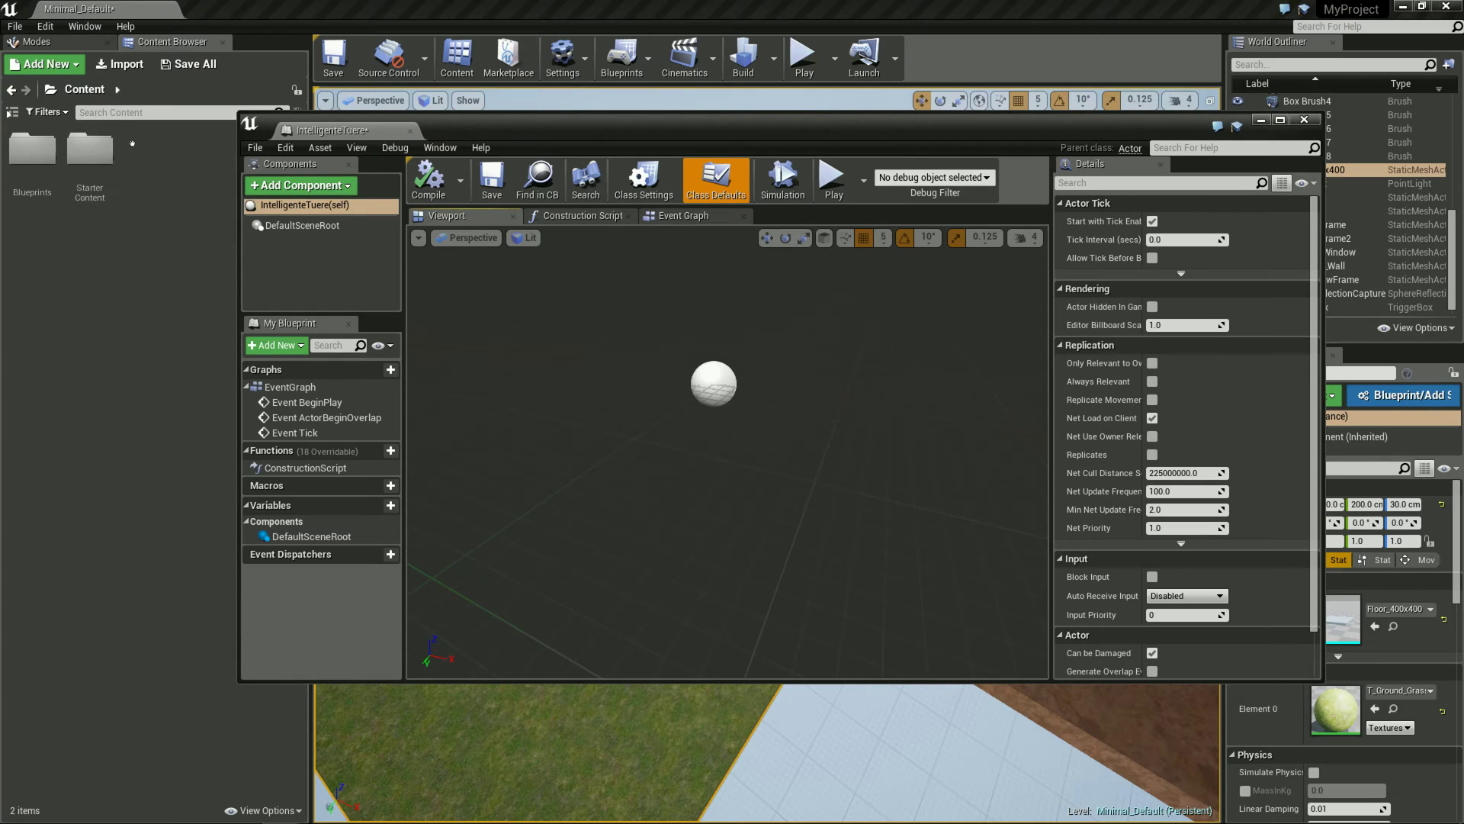
Open StarterContent and locate the level door's mesh assets in the Content Browser
double_click(87, 152)
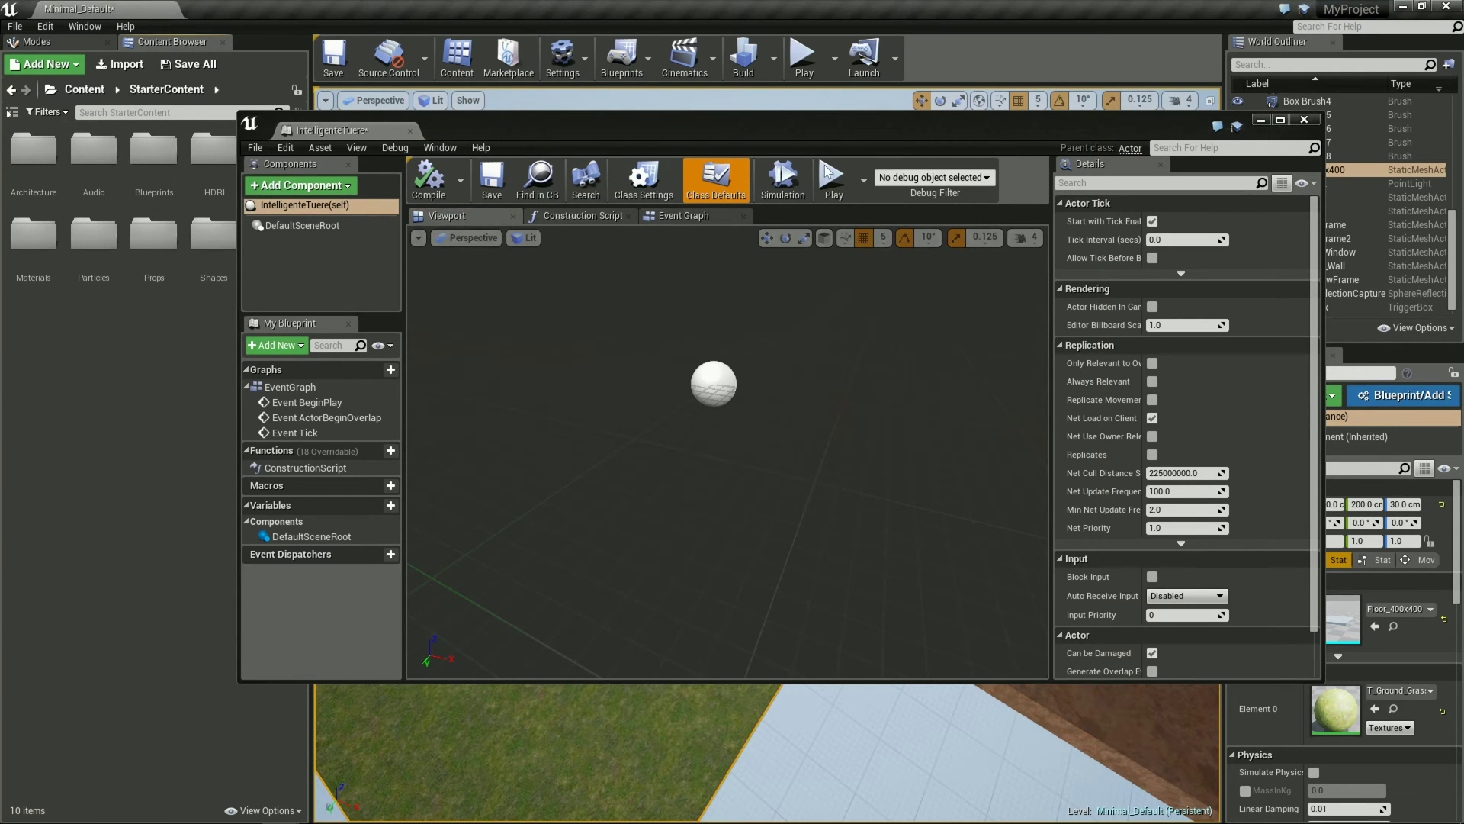
drag(921, 139, 701, 562)
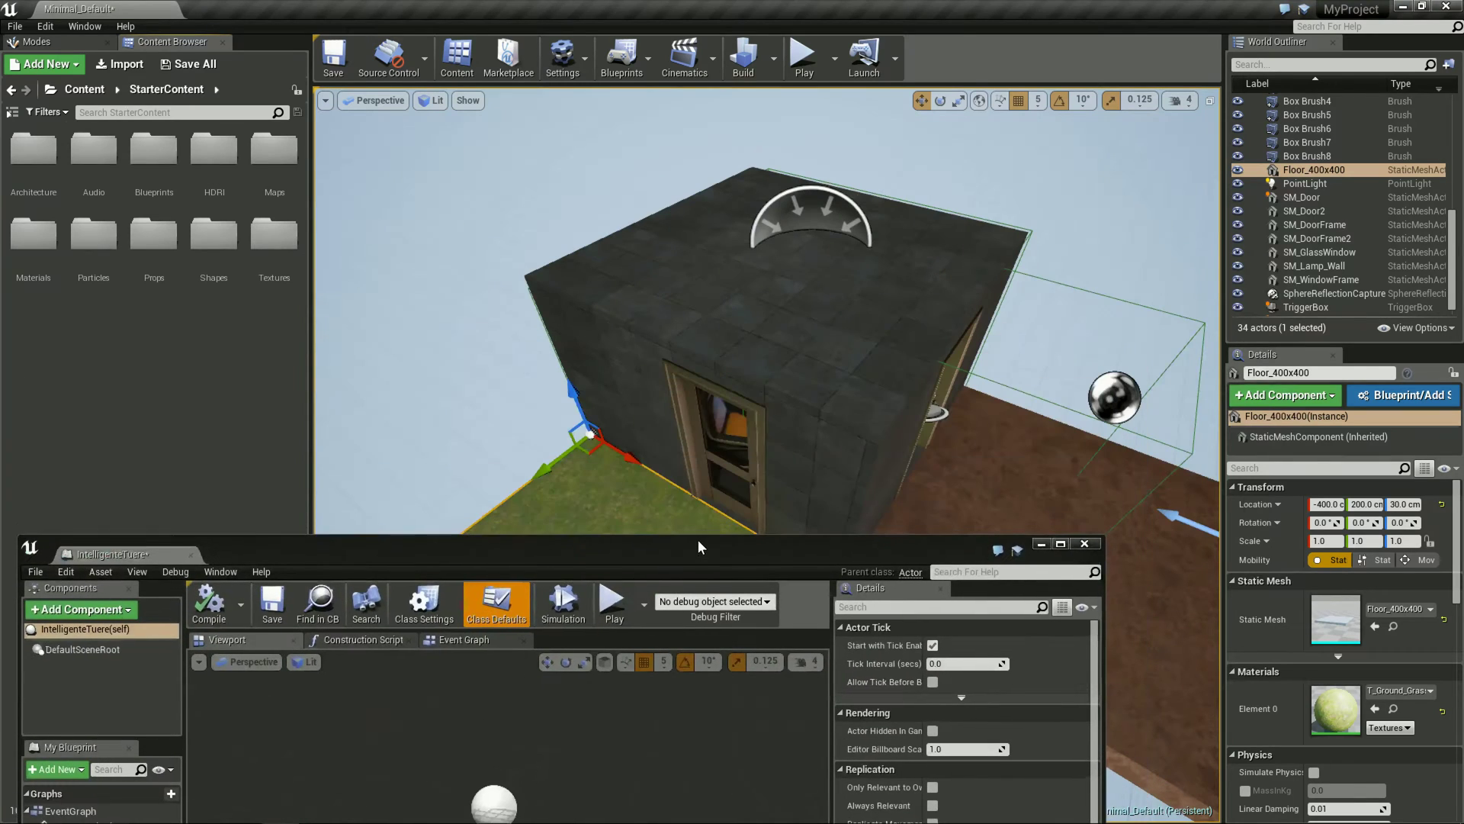
click(739, 450)
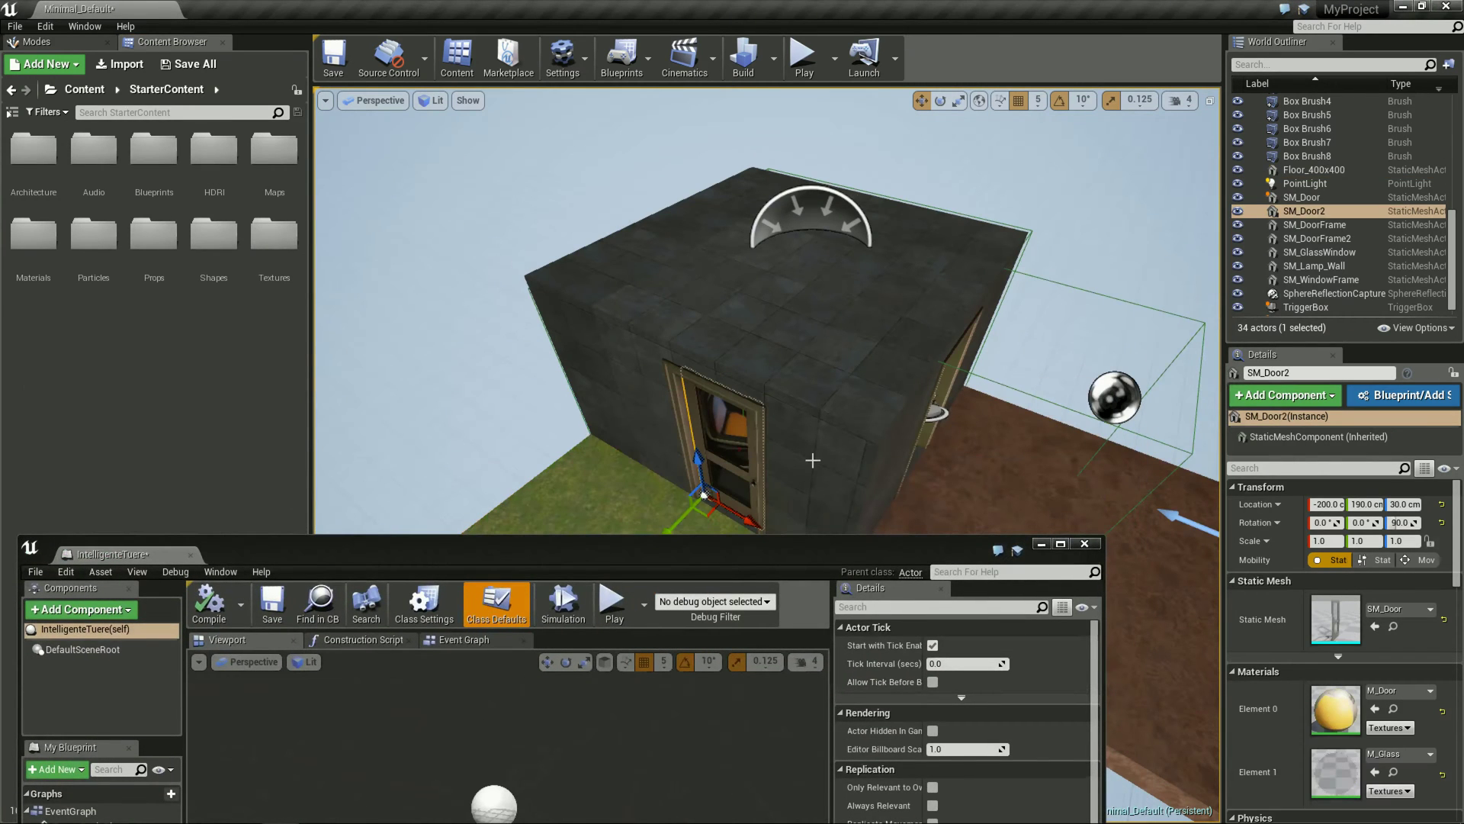
click(1395, 628)
mouse_move(534, 557)
mouse_down()
mouse_move(762, 390)
mouse_move(772, 205)
mouse_up()
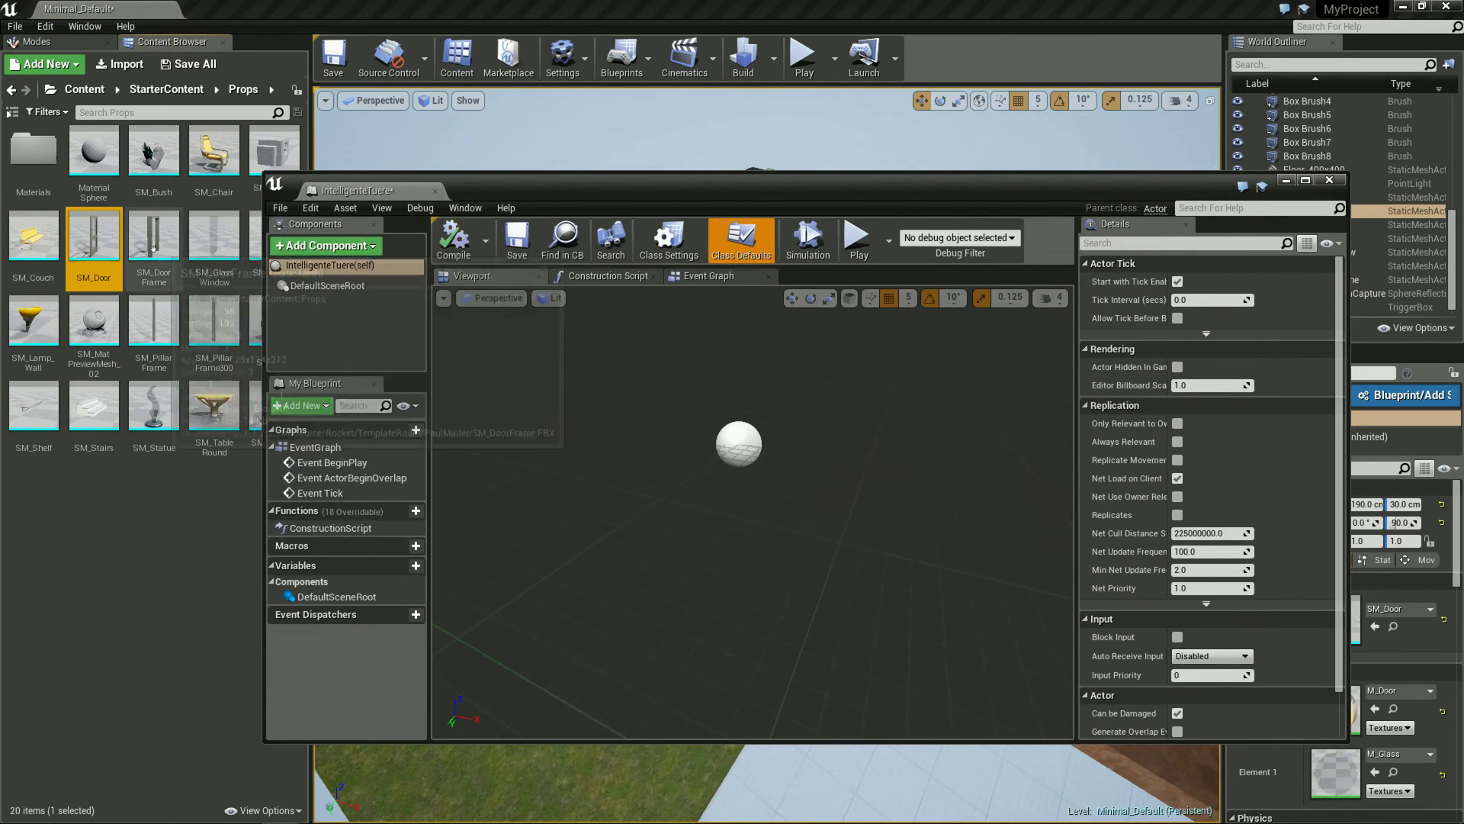
Add SM_DoorFrame to the Blueprint as a component and frame it in the preview
drag(153, 237, 755, 462)
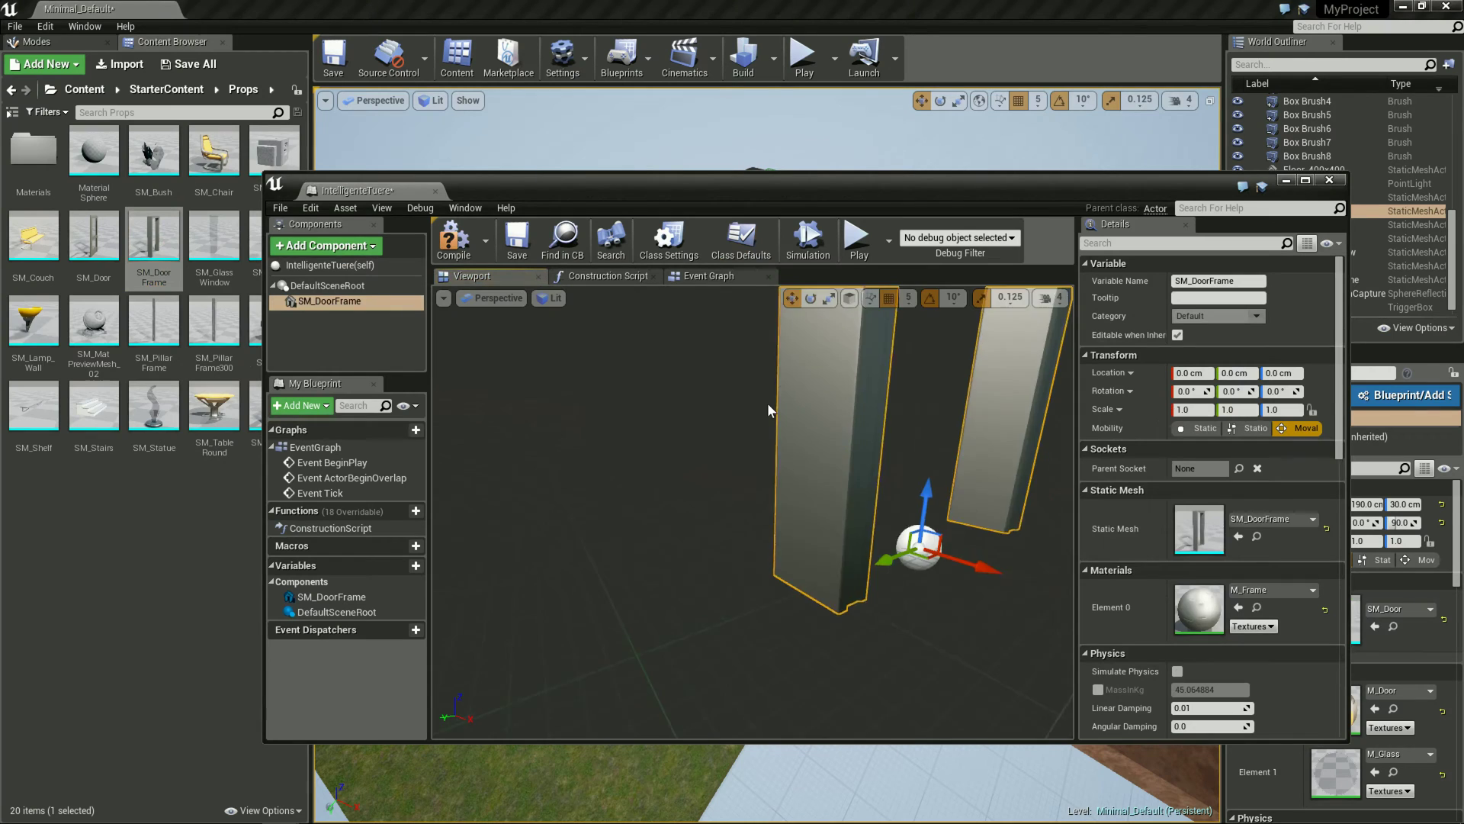
mouse_move(840, 442)
right_down()
mouse_move(781, 364)
mouse_move(900, 401)
mouse_move(845, 445)
mouse_move(729, 415)
right_up()
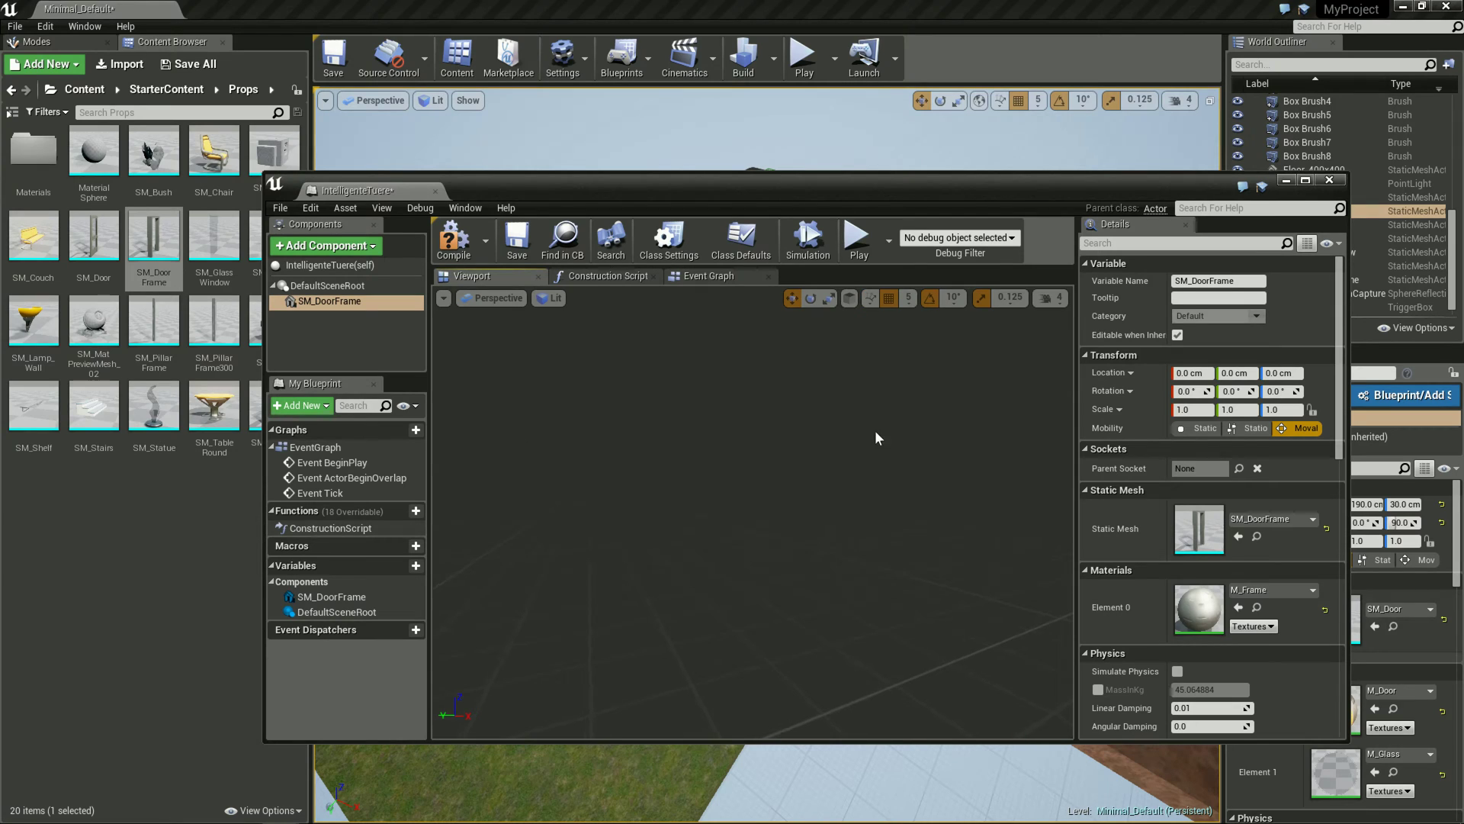
right_drag(931, 424, 784, 502)
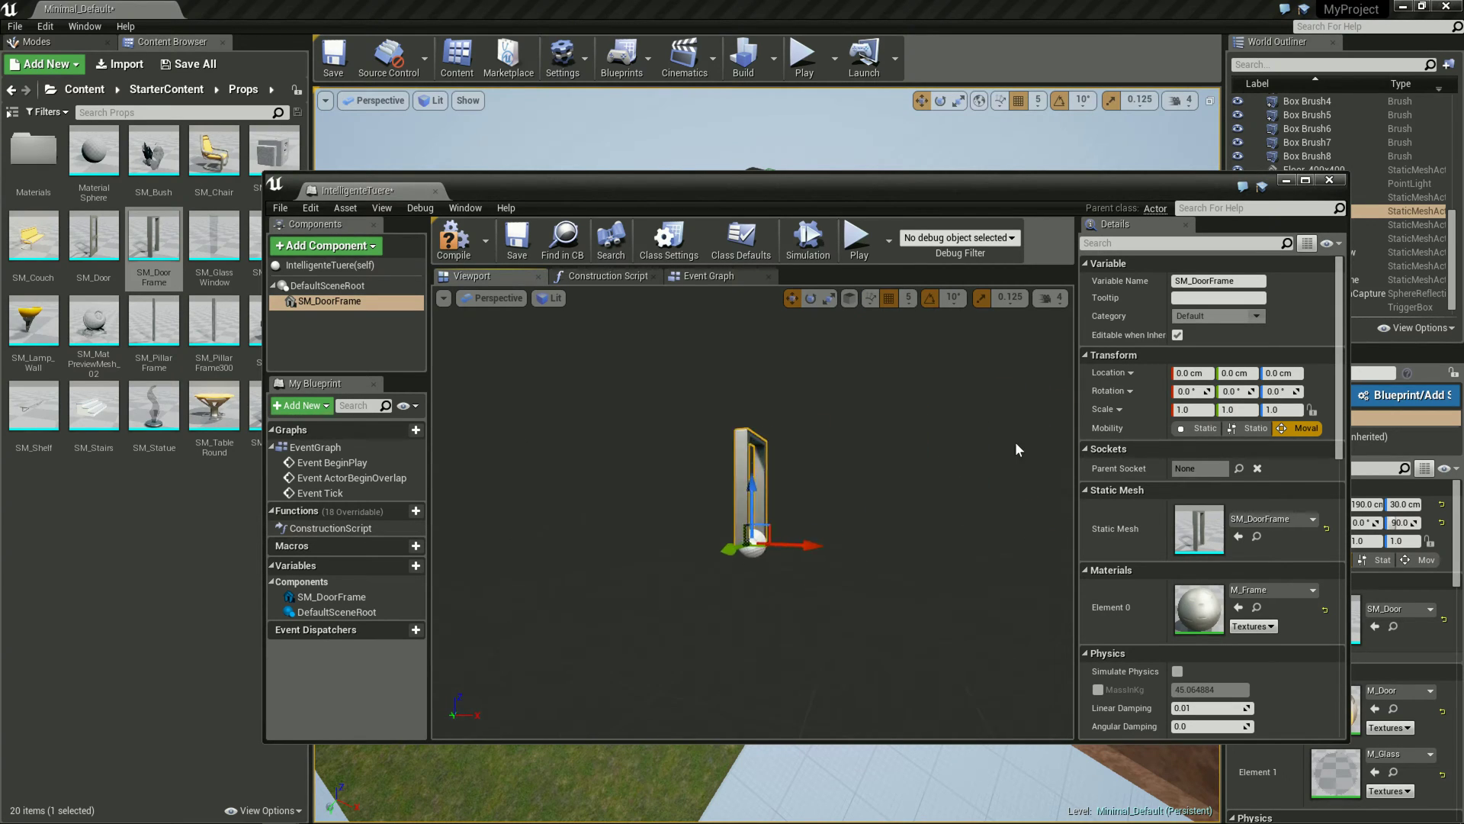
key(f)
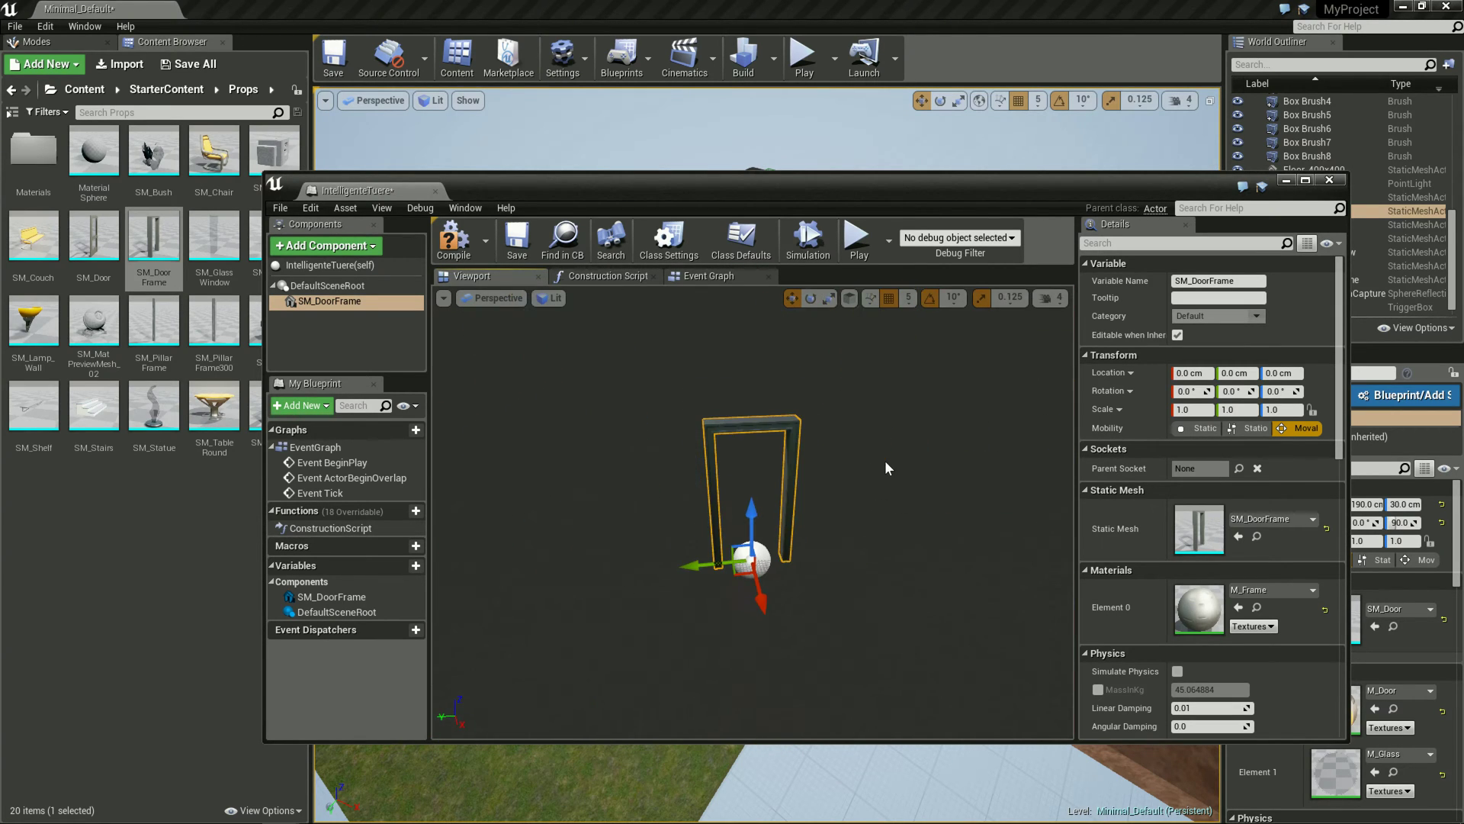
right_drag(824, 552, 821, 631)
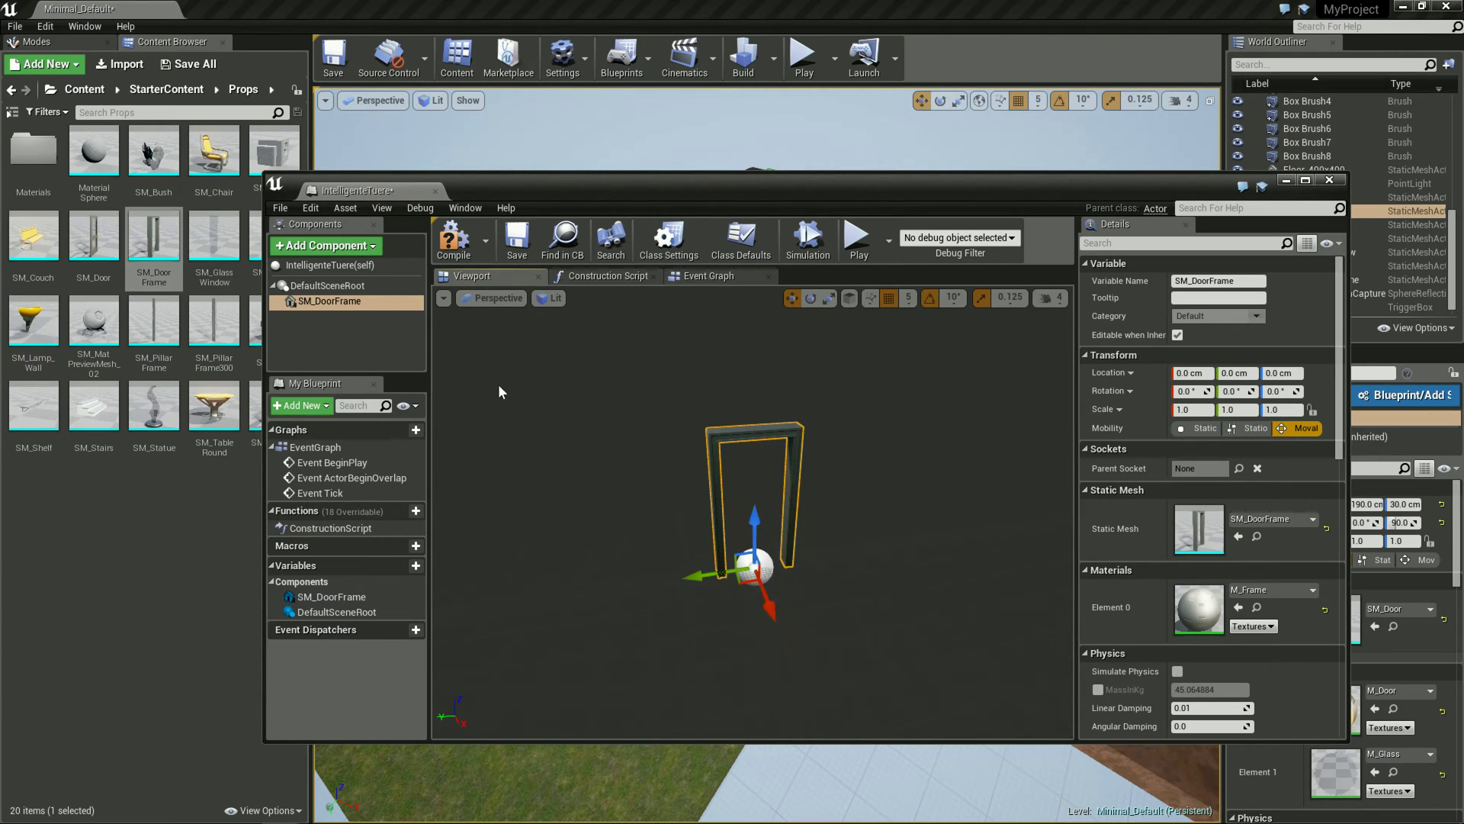
click(327, 286)
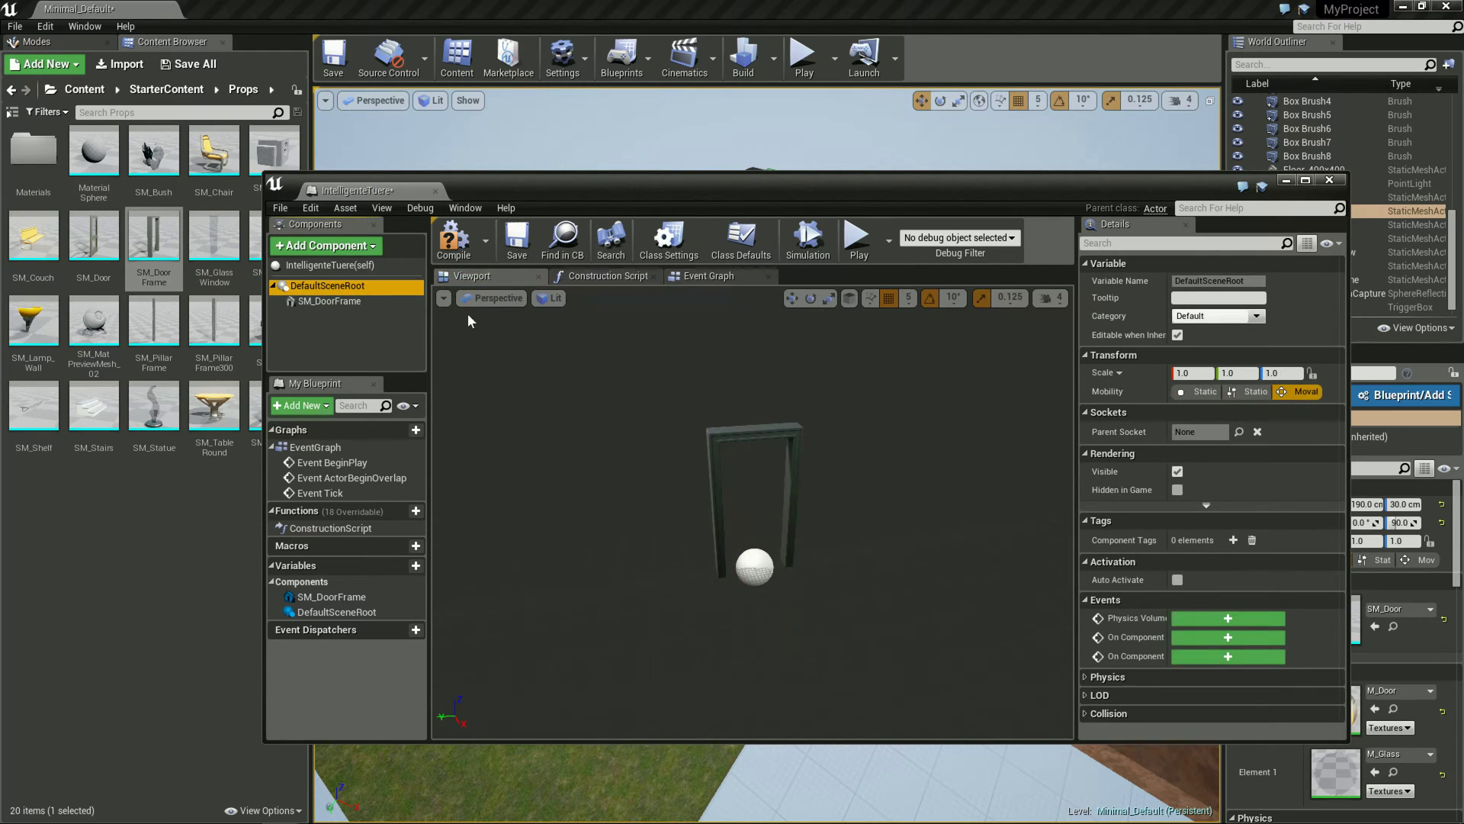
Replace DefaultSceneRoot with SM_DoorFrame as root and add an SM_Door component under it
click(397, 304)
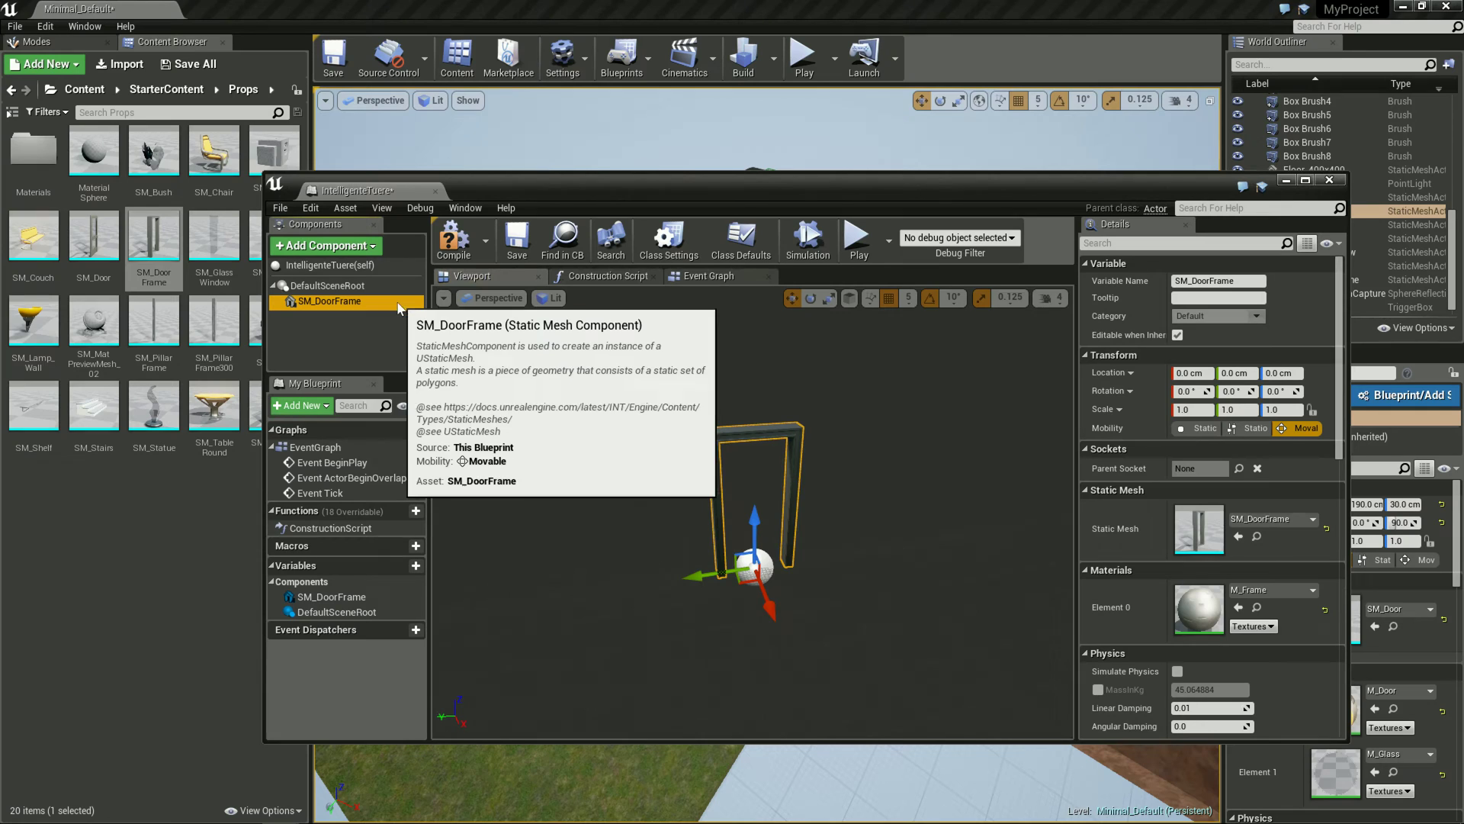
drag(371, 304, 368, 287)
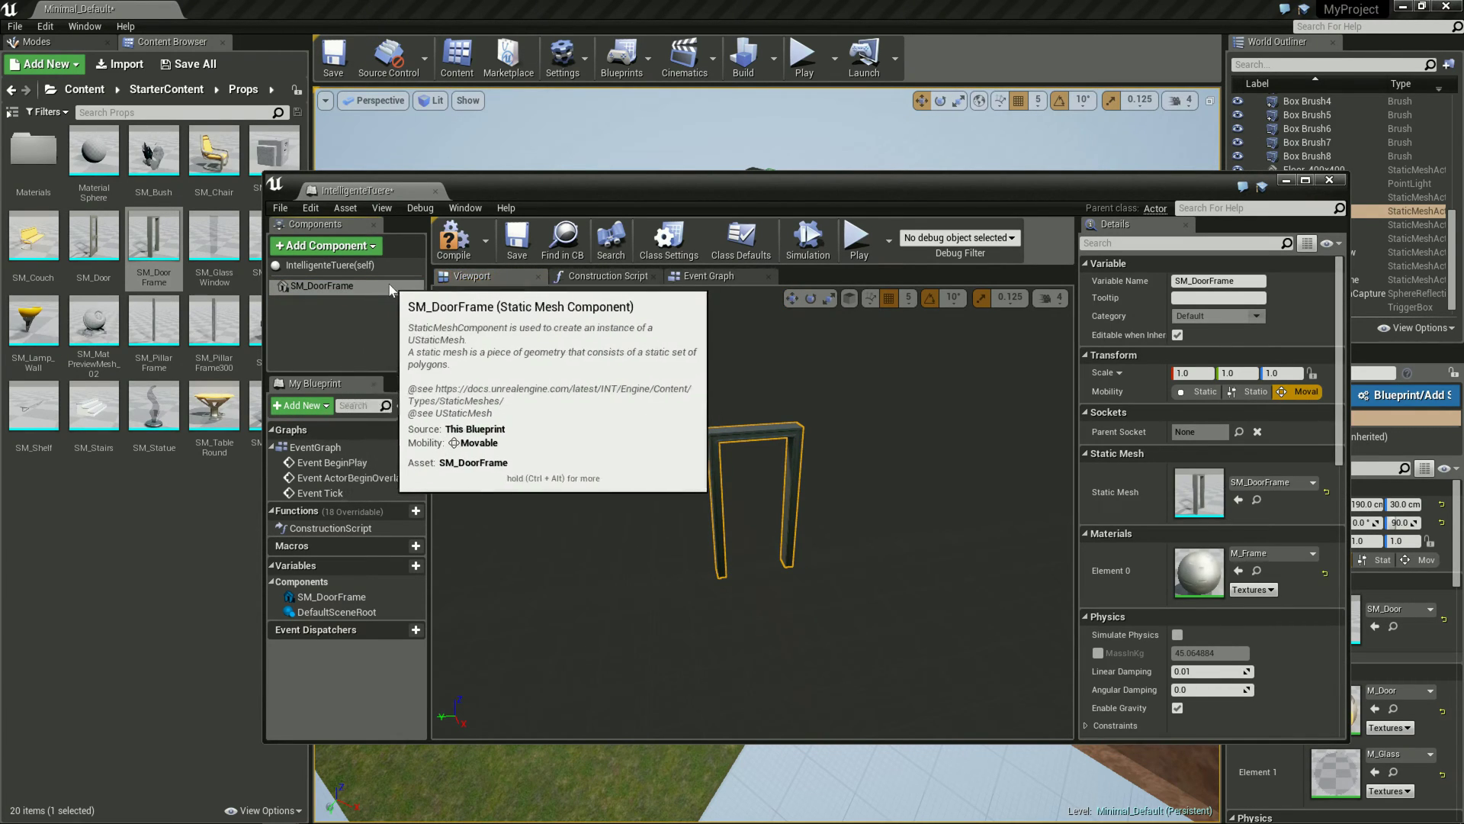
click(351, 286)
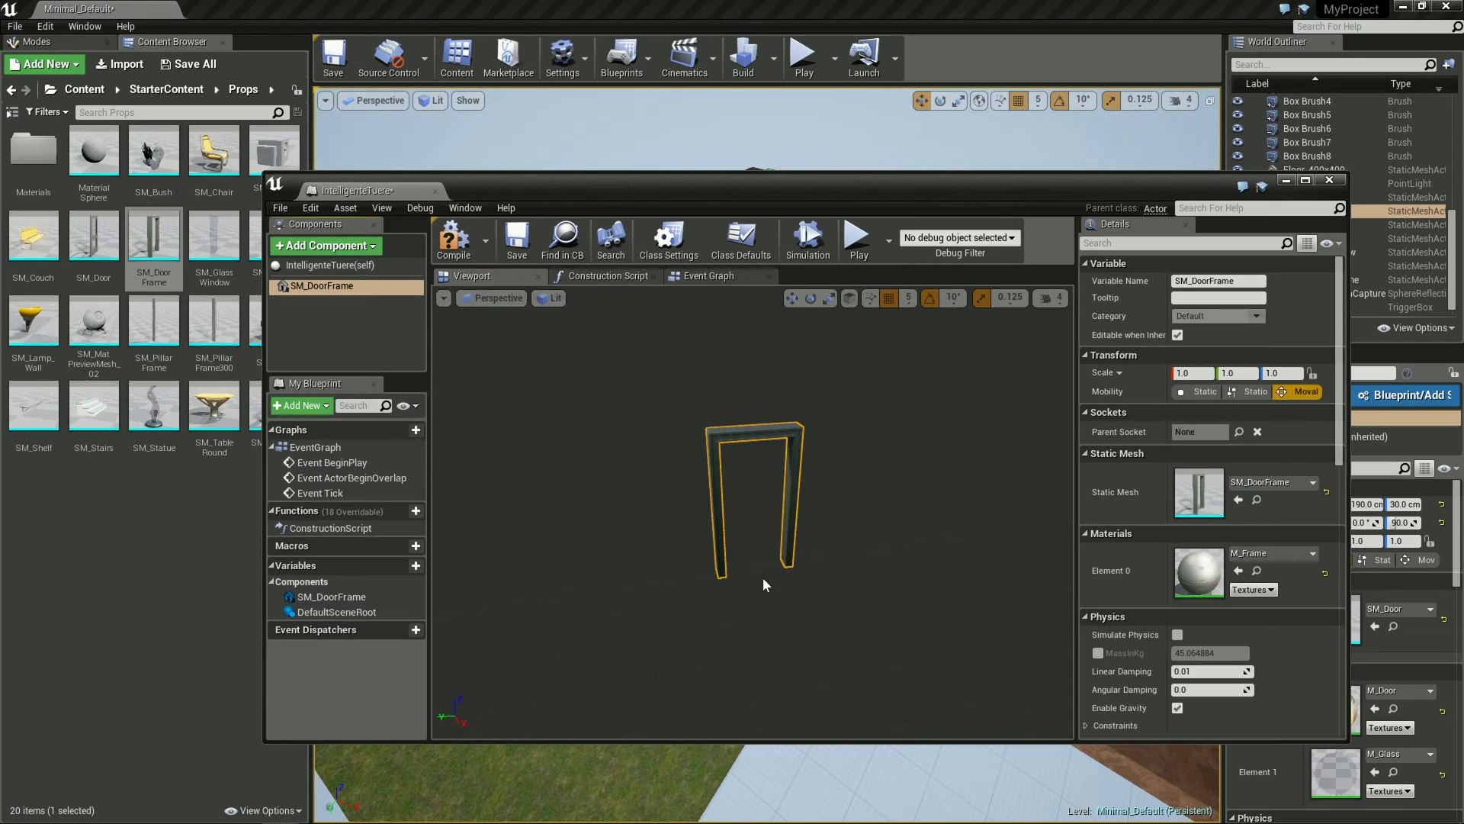
drag(764, 560, 774, 560)
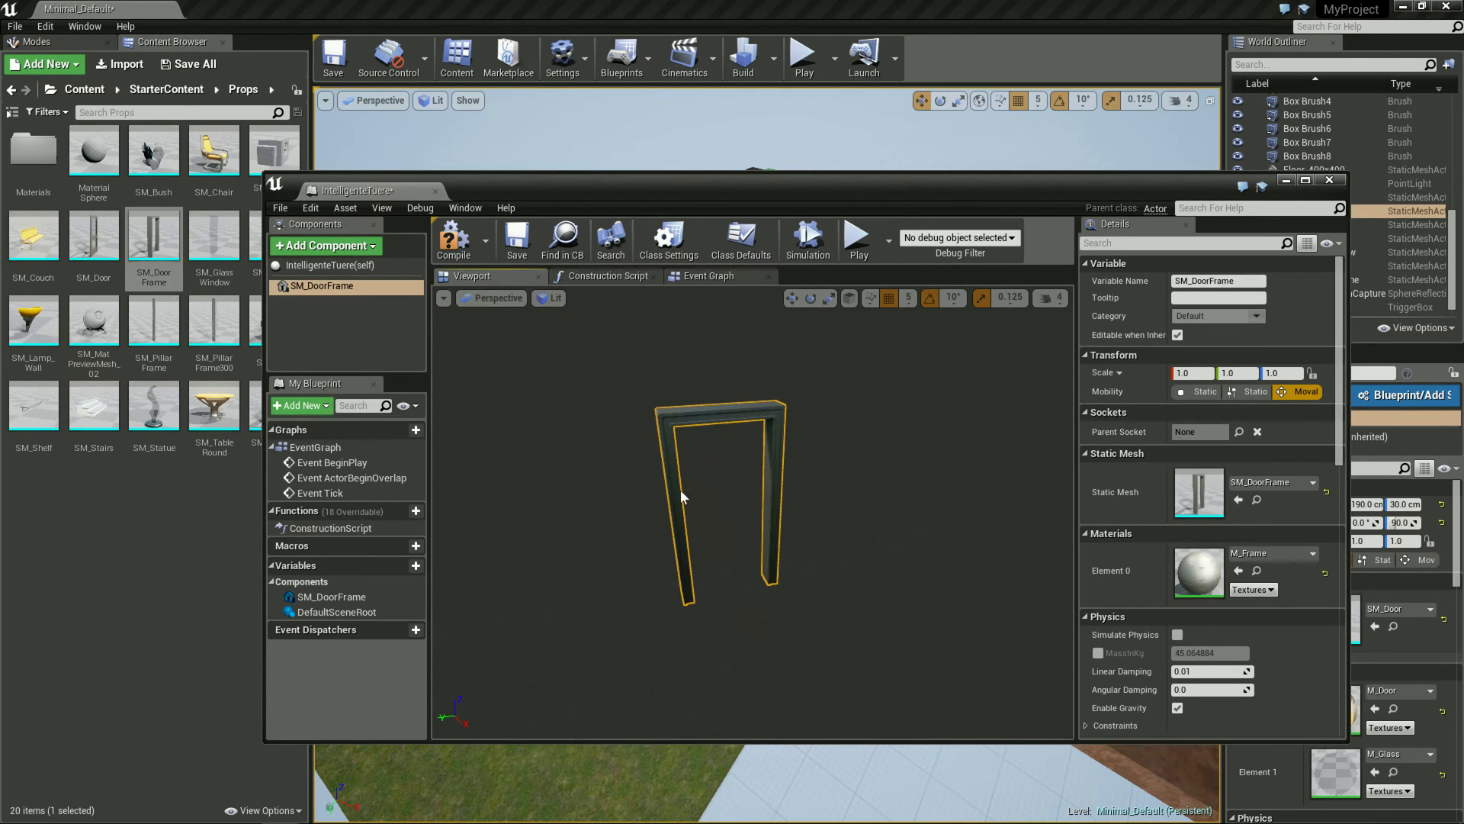
drag(93, 238, 745, 536)
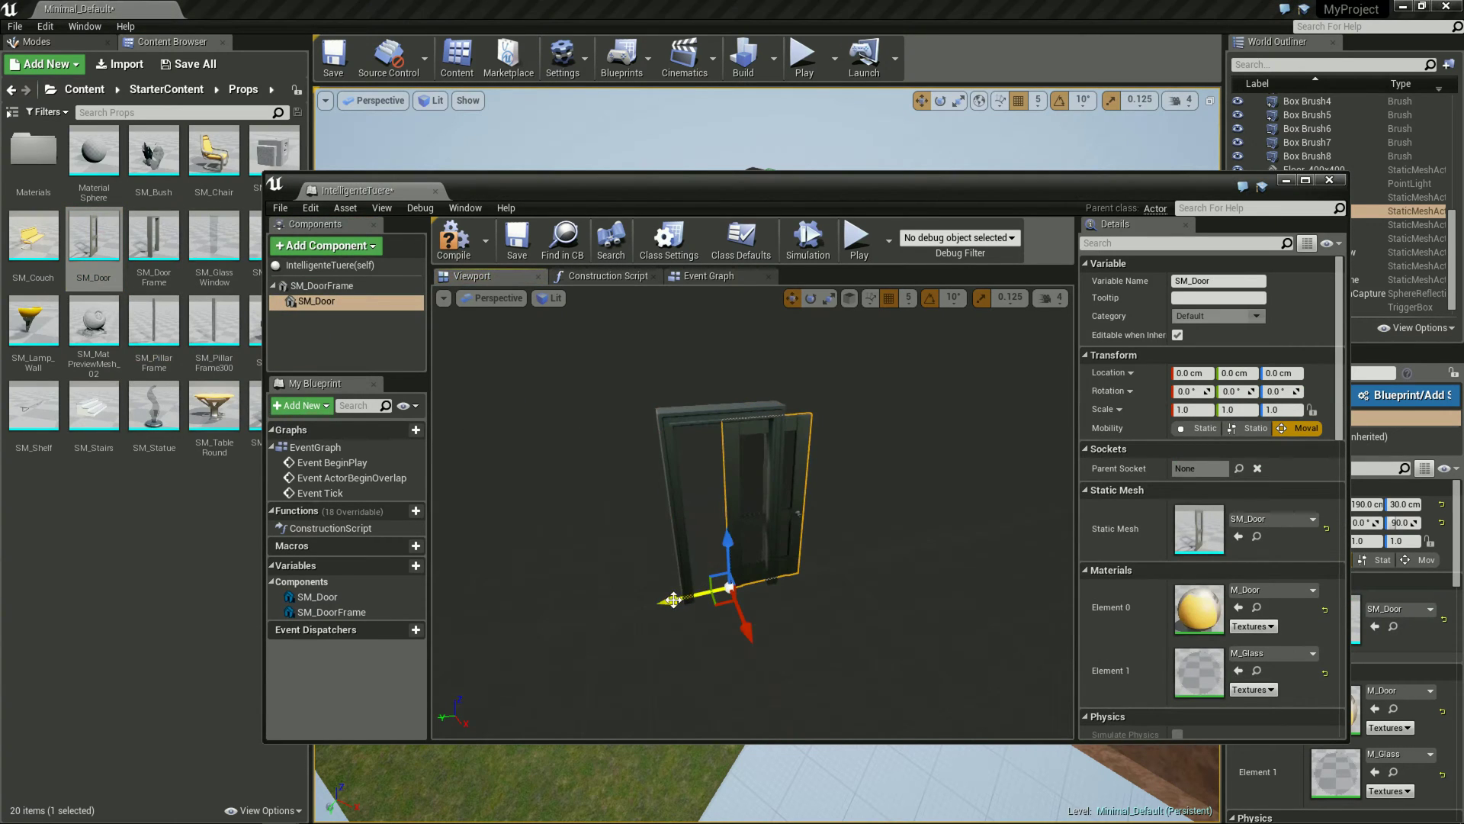
Move SM_Door to location 0, 45, 0 cm so it sits in the frame, then inspect it
drag(664, 602, 624, 615)
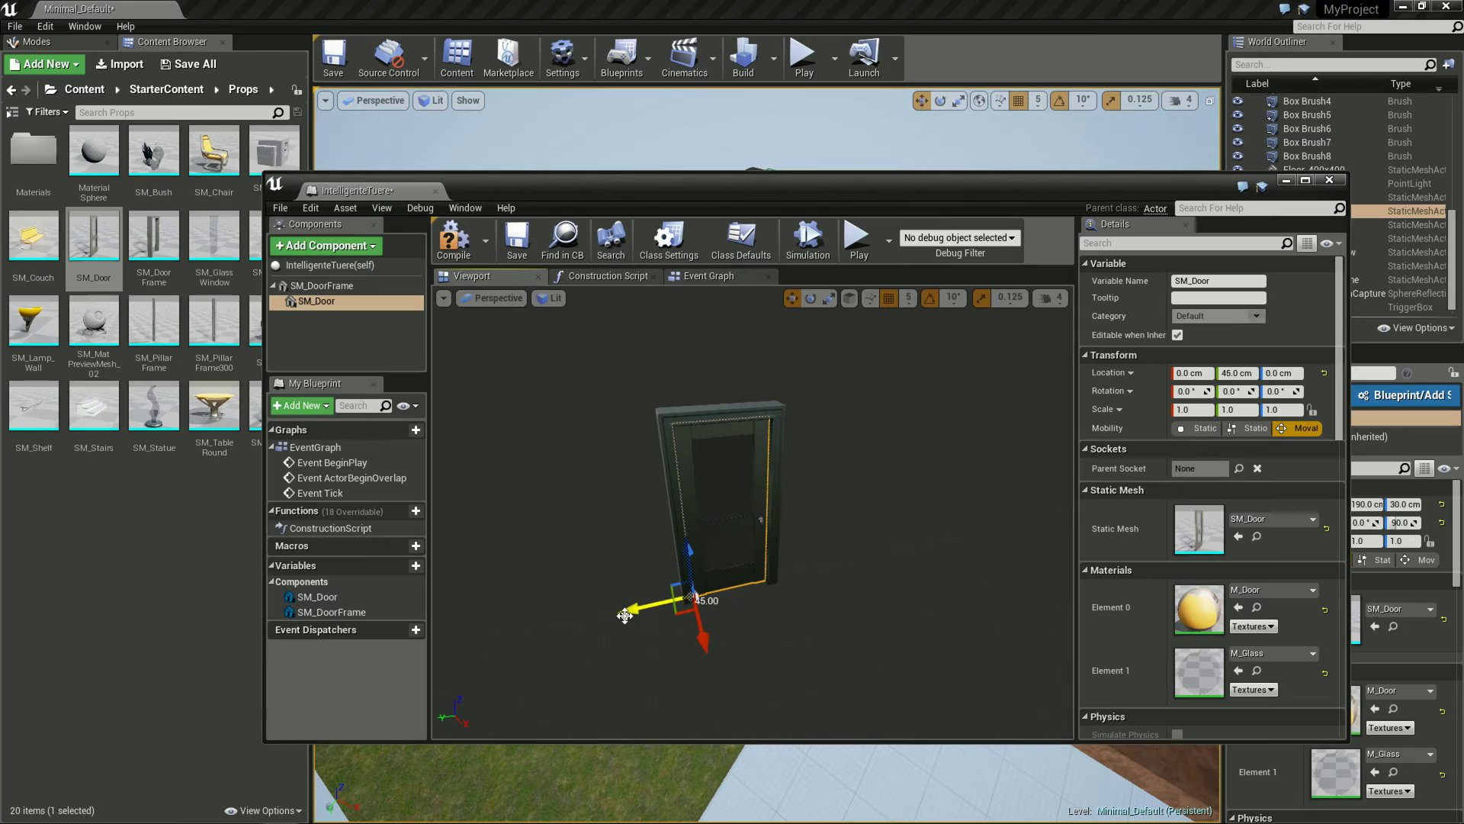
mouse_move(722, 616)
mouse_down()
mouse_move(789, 584)
mouse_move(672, 560)
mouse_move(717, 595)
mouse_move(748, 552)
mouse_up()
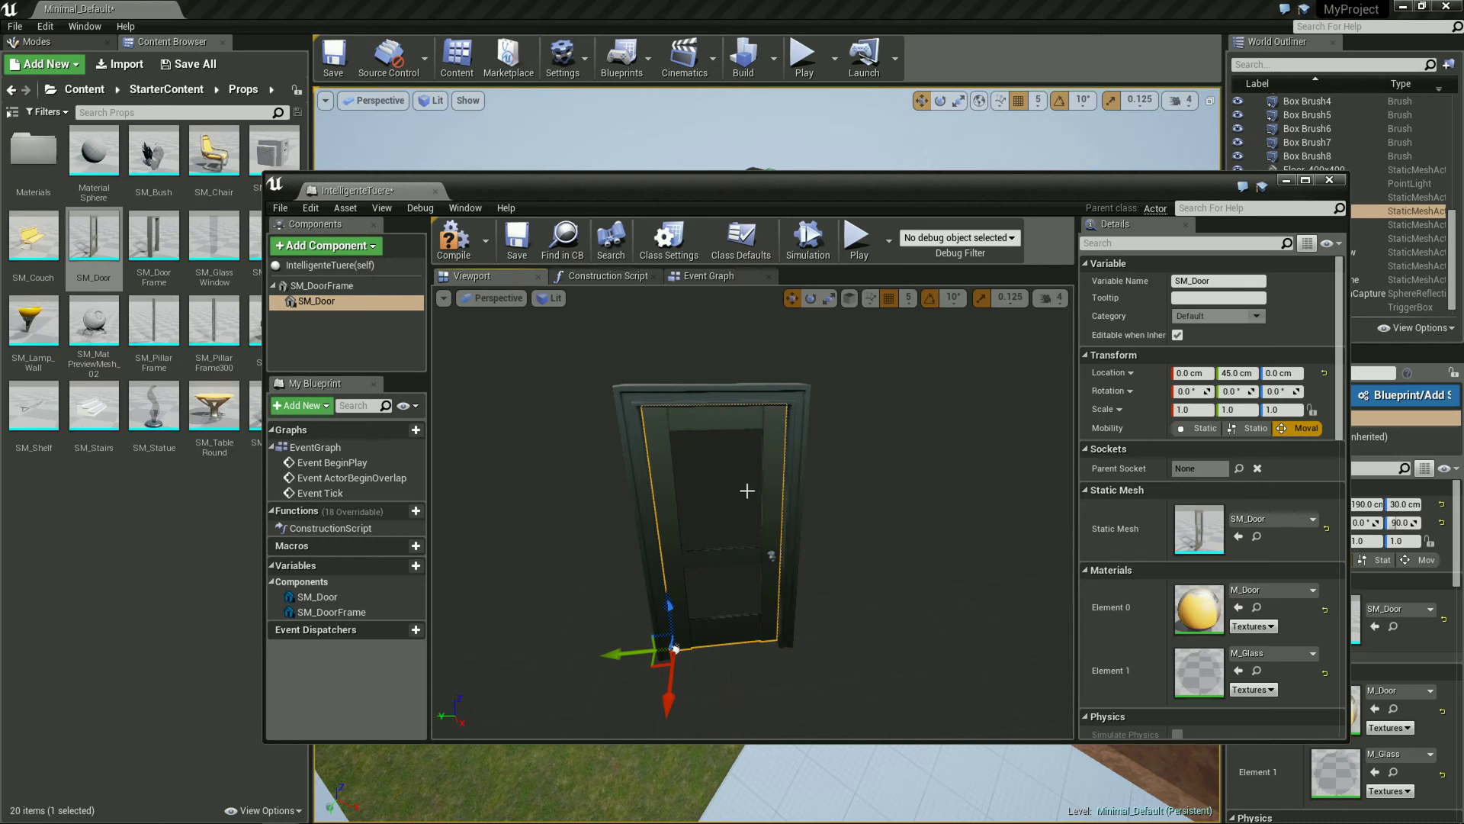
middle_drag(752, 524, 784, 600)
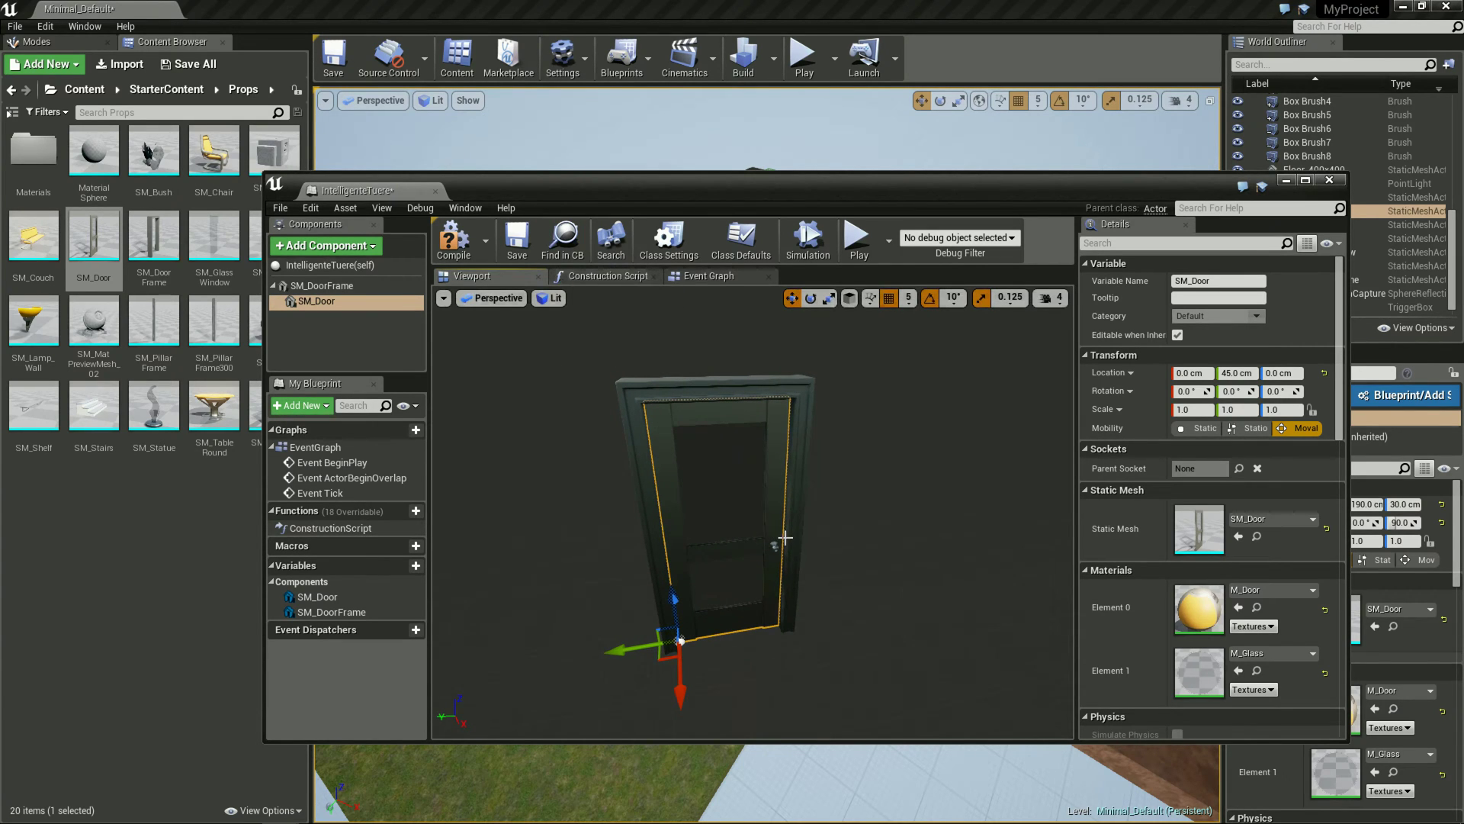
middle_drag(794, 546, 760, 526)
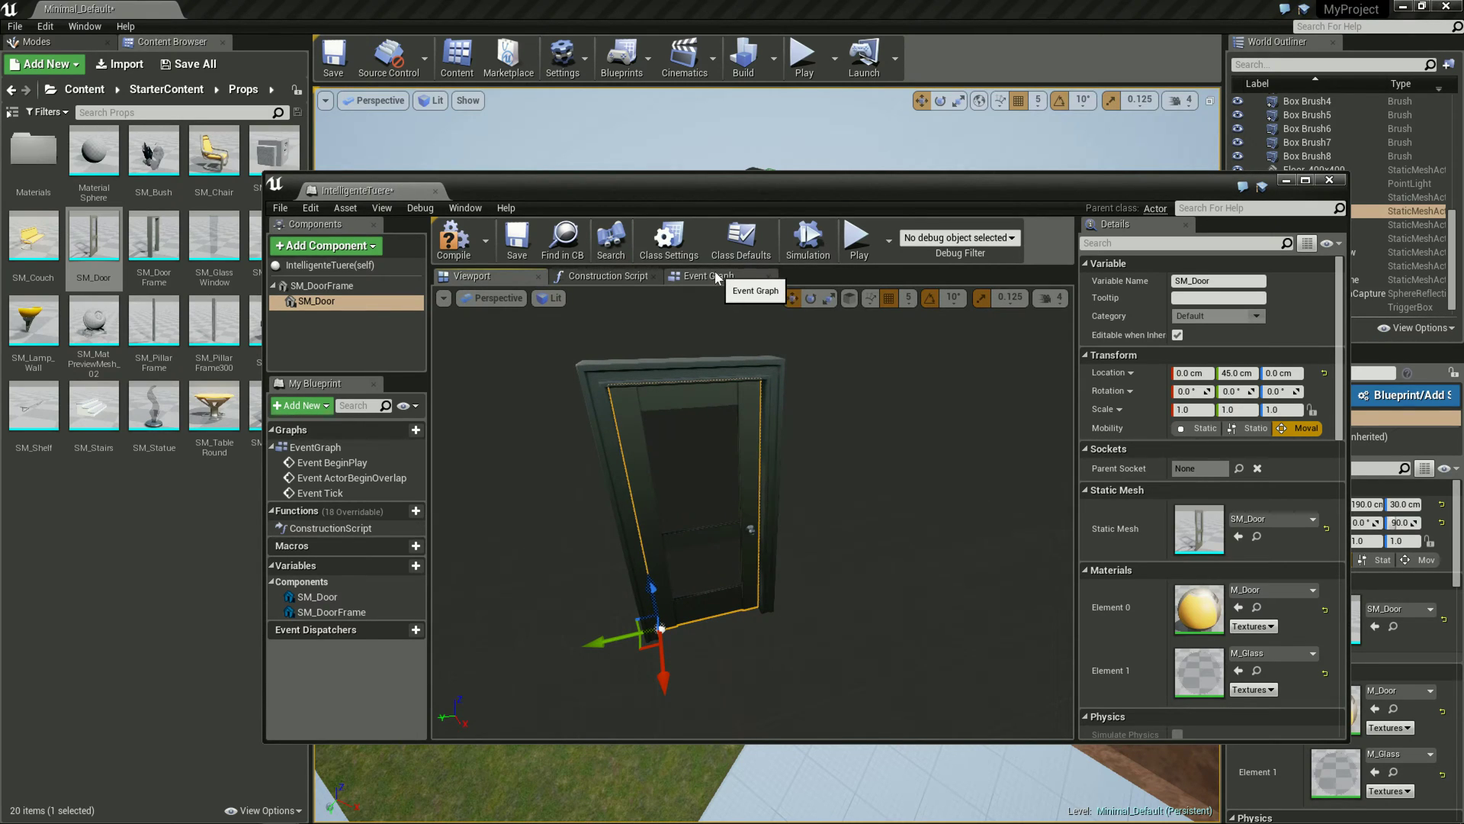
mouse_move(833, 547)
mouse_down()
mouse_move(786, 585)
mouse_move(791, 550)
mouse_up()
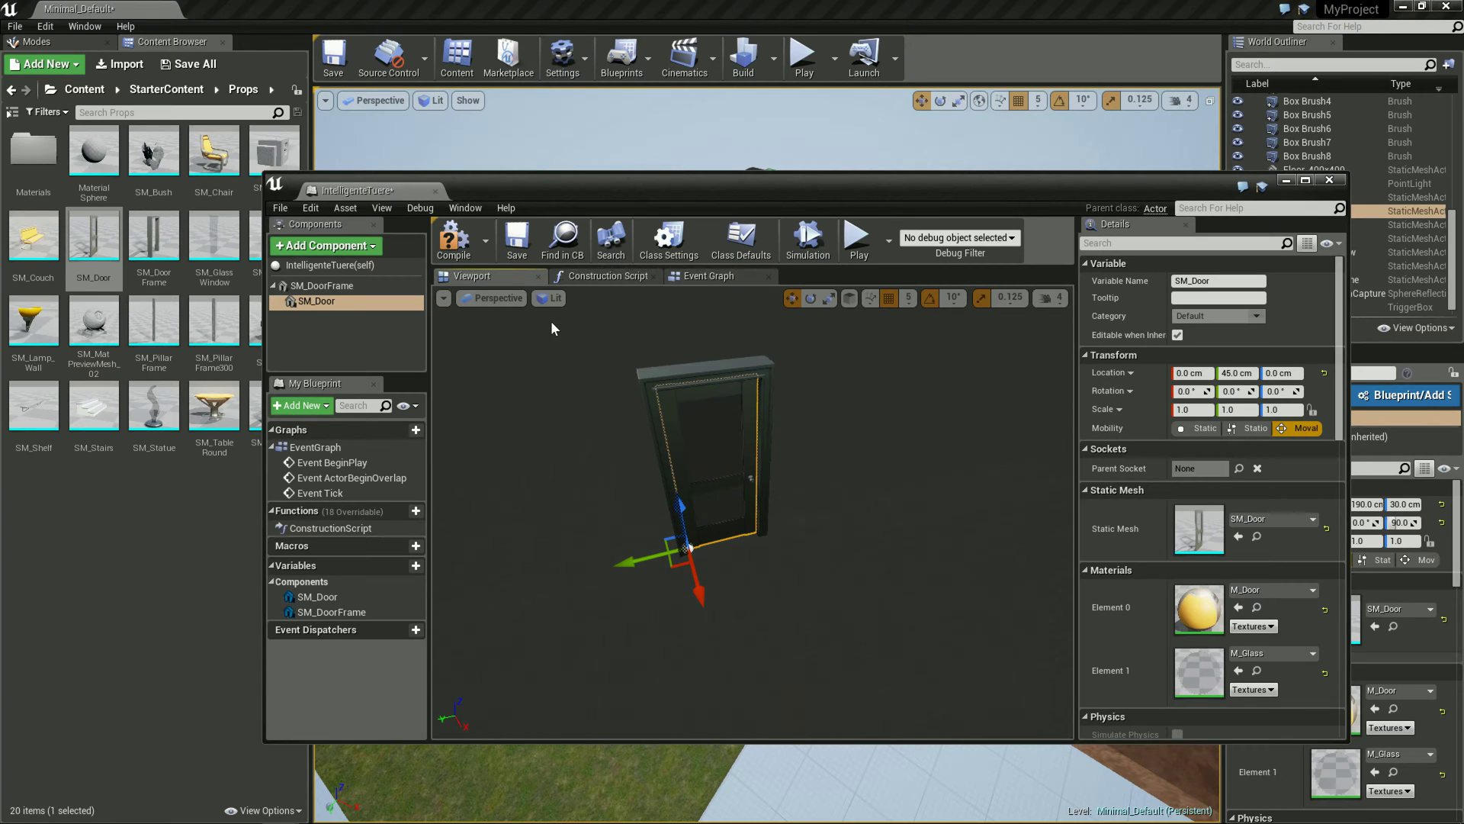
mouse_move(756, 441)
mouse_down()
mouse_move(773, 427)
mouse_move(759, 438)
mouse_move(778, 441)
mouse_move(765, 448)
mouse_move(783, 425)
mouse_up()
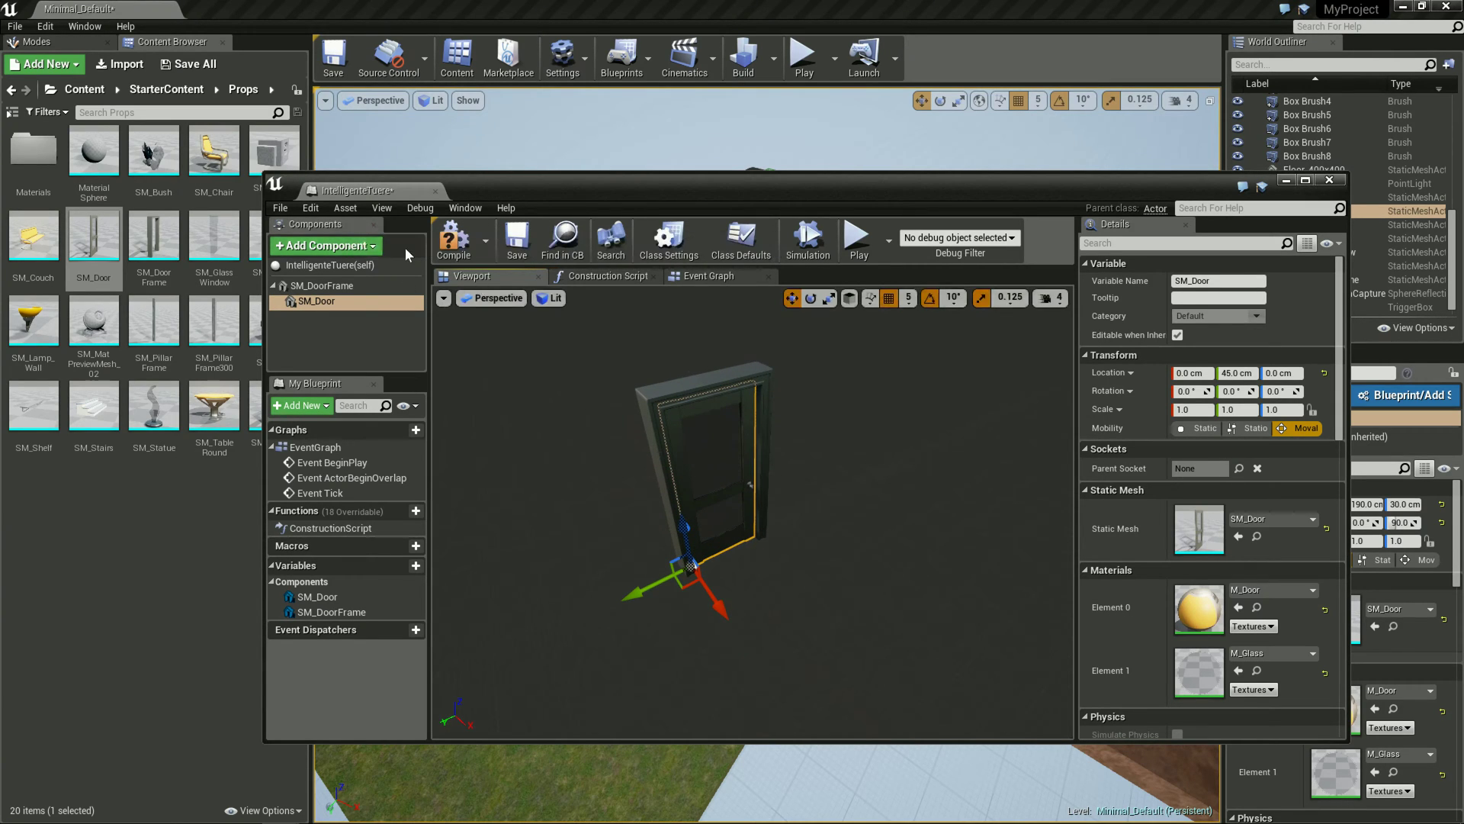
Add a Box Collision component and raise it to 0, 0, 105 cm
click(335, 246)
scroll(399, 395, down, 2)
scroll(400, 396, down, 3)
scroll(400, 396, down, 1)
scroll(399, 396, down, 2)
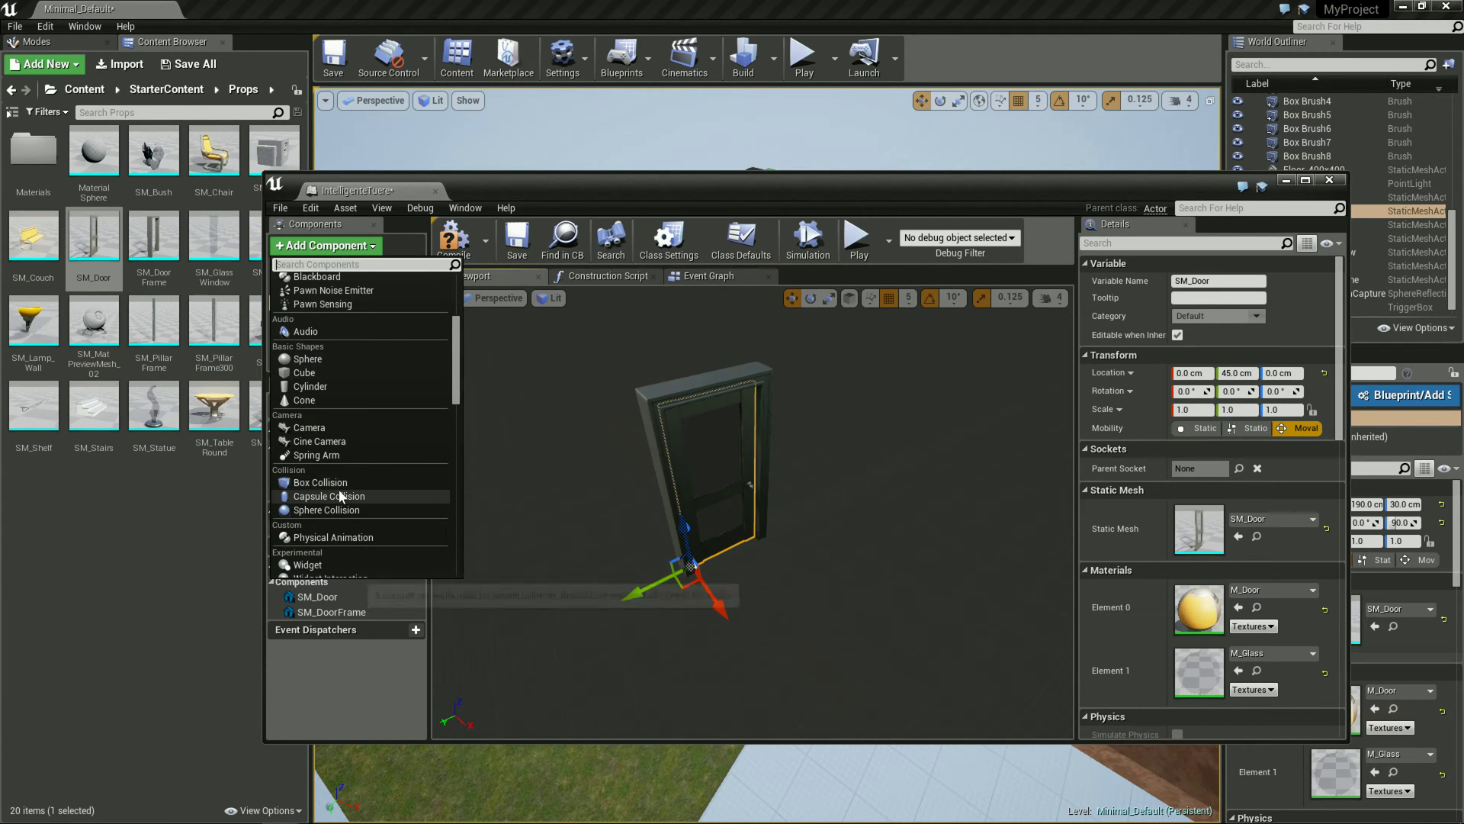
click(295, 482)
drag(694, 534, 709, 428)
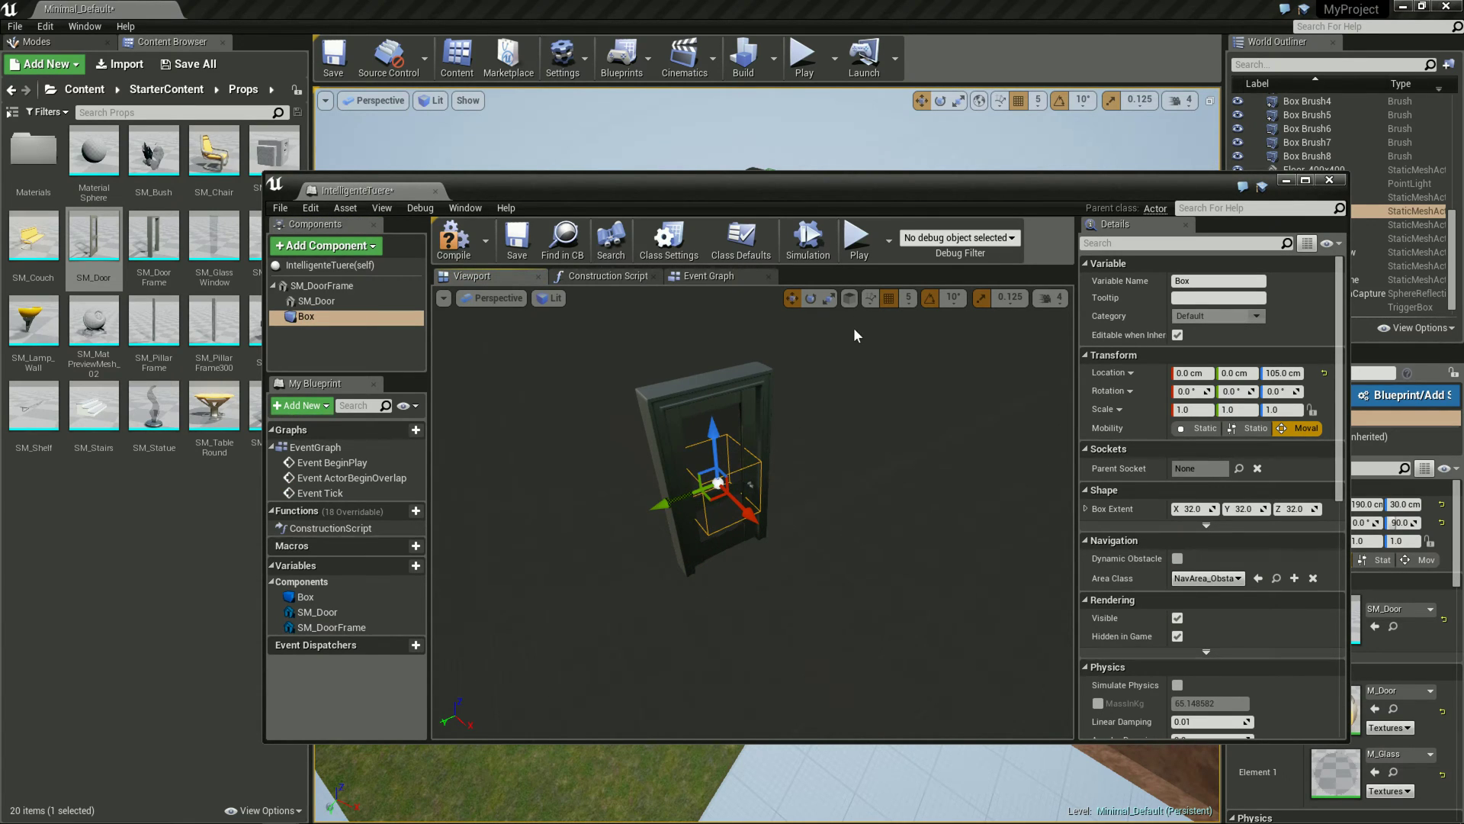
Scale the collision box along Y, Z and X to enclose the door
click(828, 297)
drag(660, 503, 615, 521)
mouse_move(712, 429)
mouse_down()
mouse_move(718, 372)
mouse_move(712, 385)
mouse_up()
drag(751, 516, 800, 569)
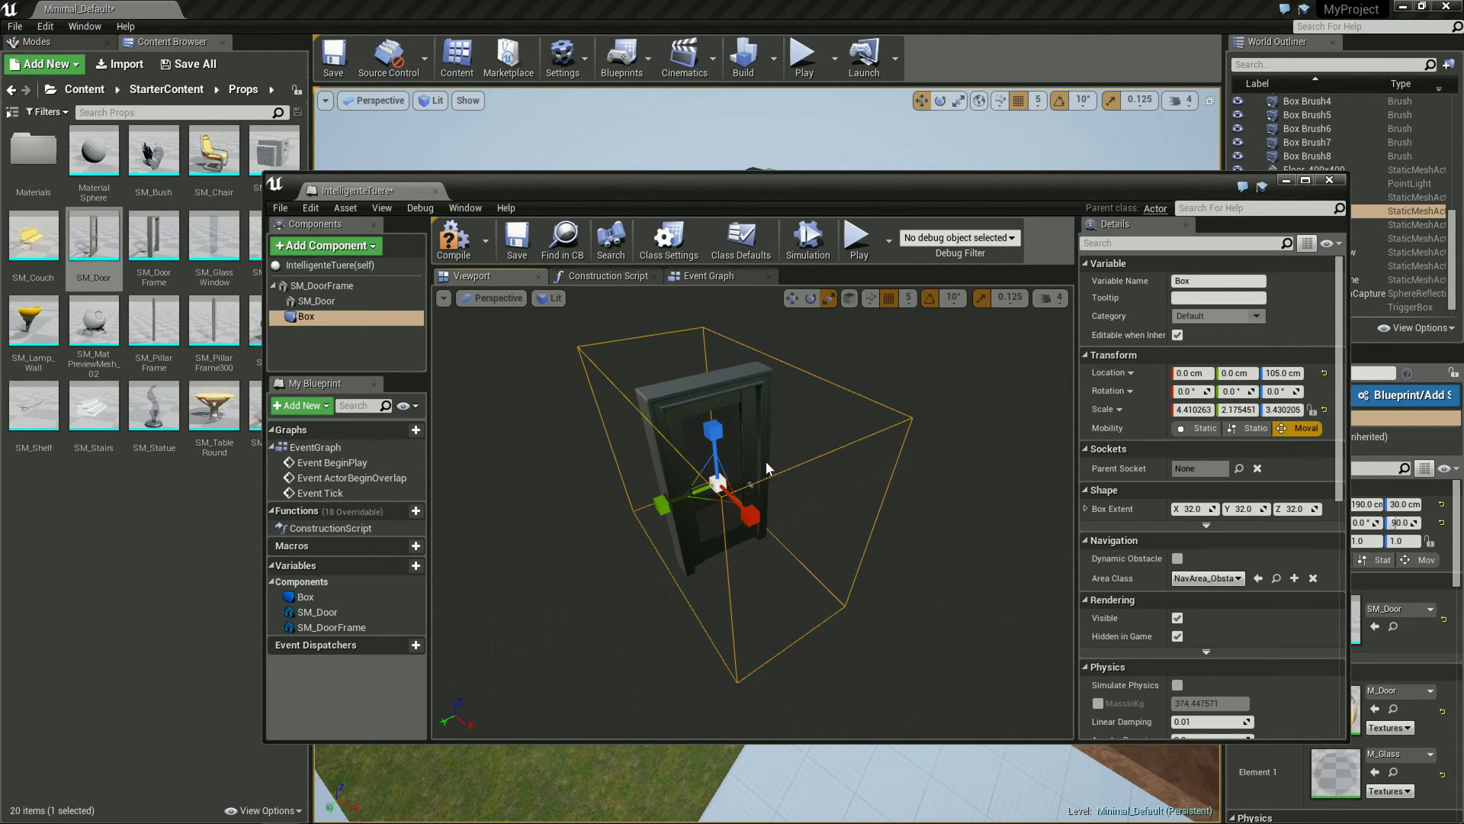
drag(750, 517, 769, 525)
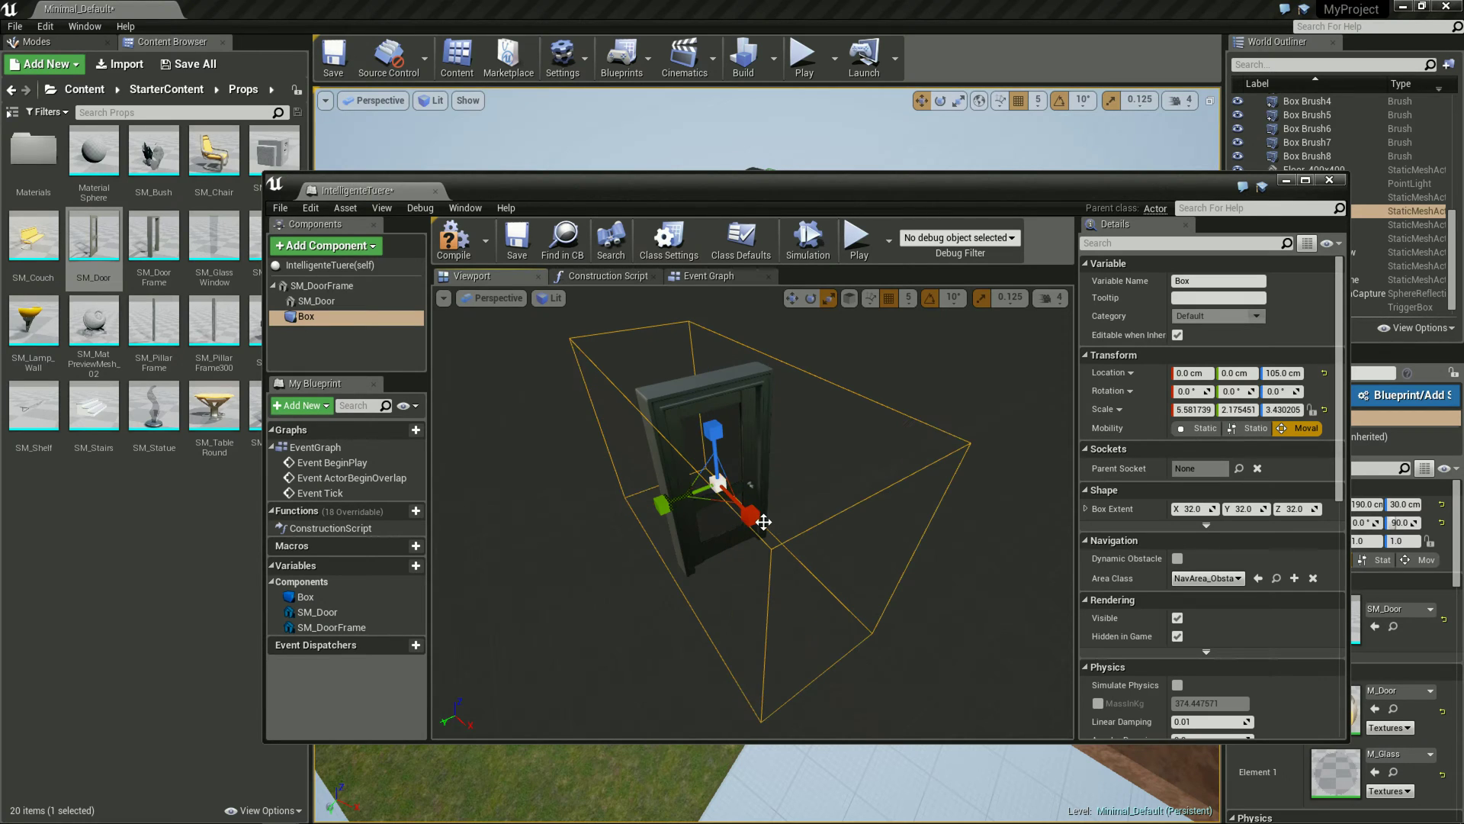
mouse_move(751, 527)
right_down()
mouse_move(819, 531)
mouse_move(803, 529)
mouse_move(832, 323)
right_up()
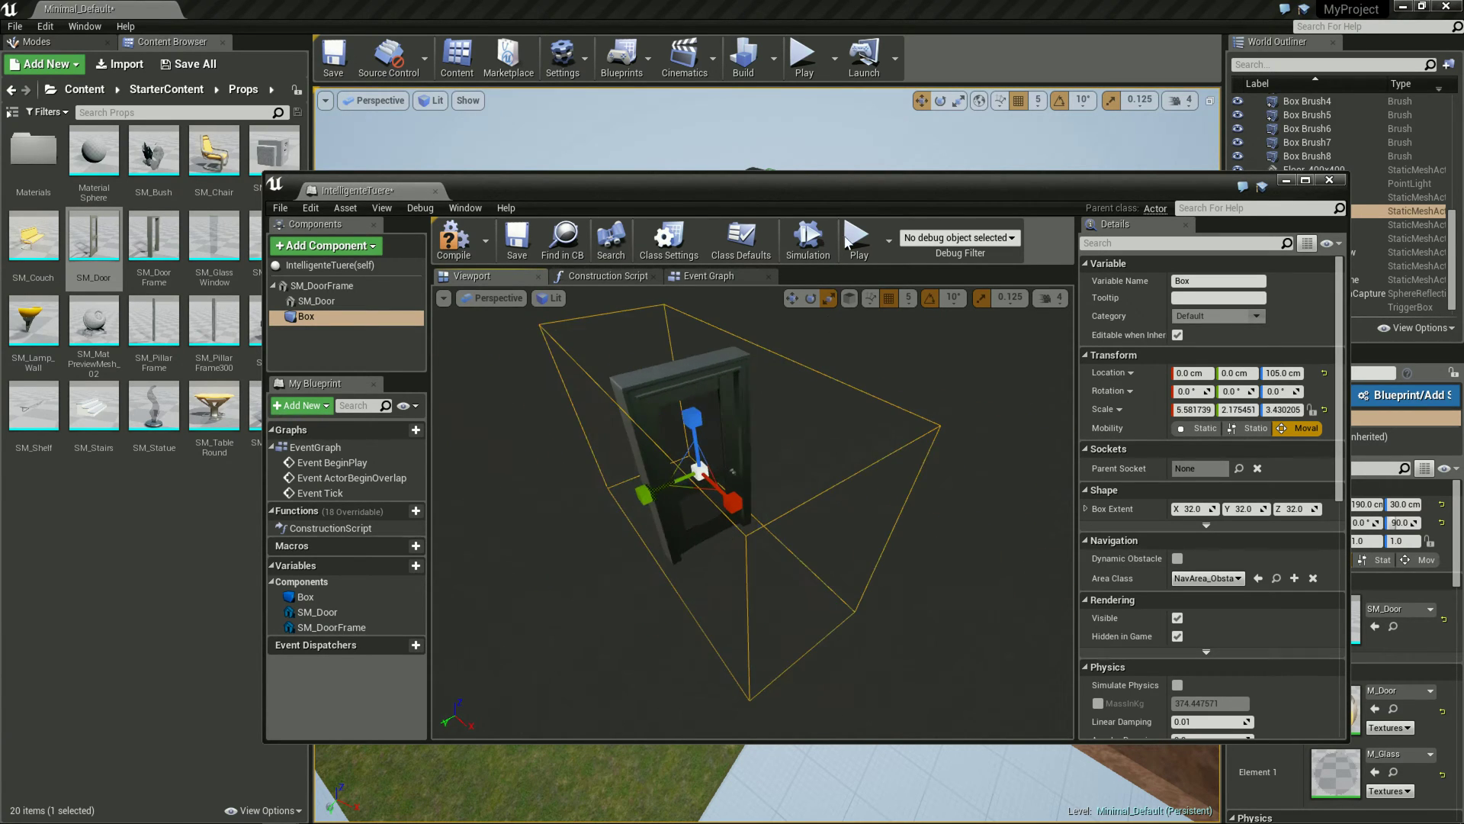
drag(867, 191, 643, 412)
drag(555, 485, 385, 687)
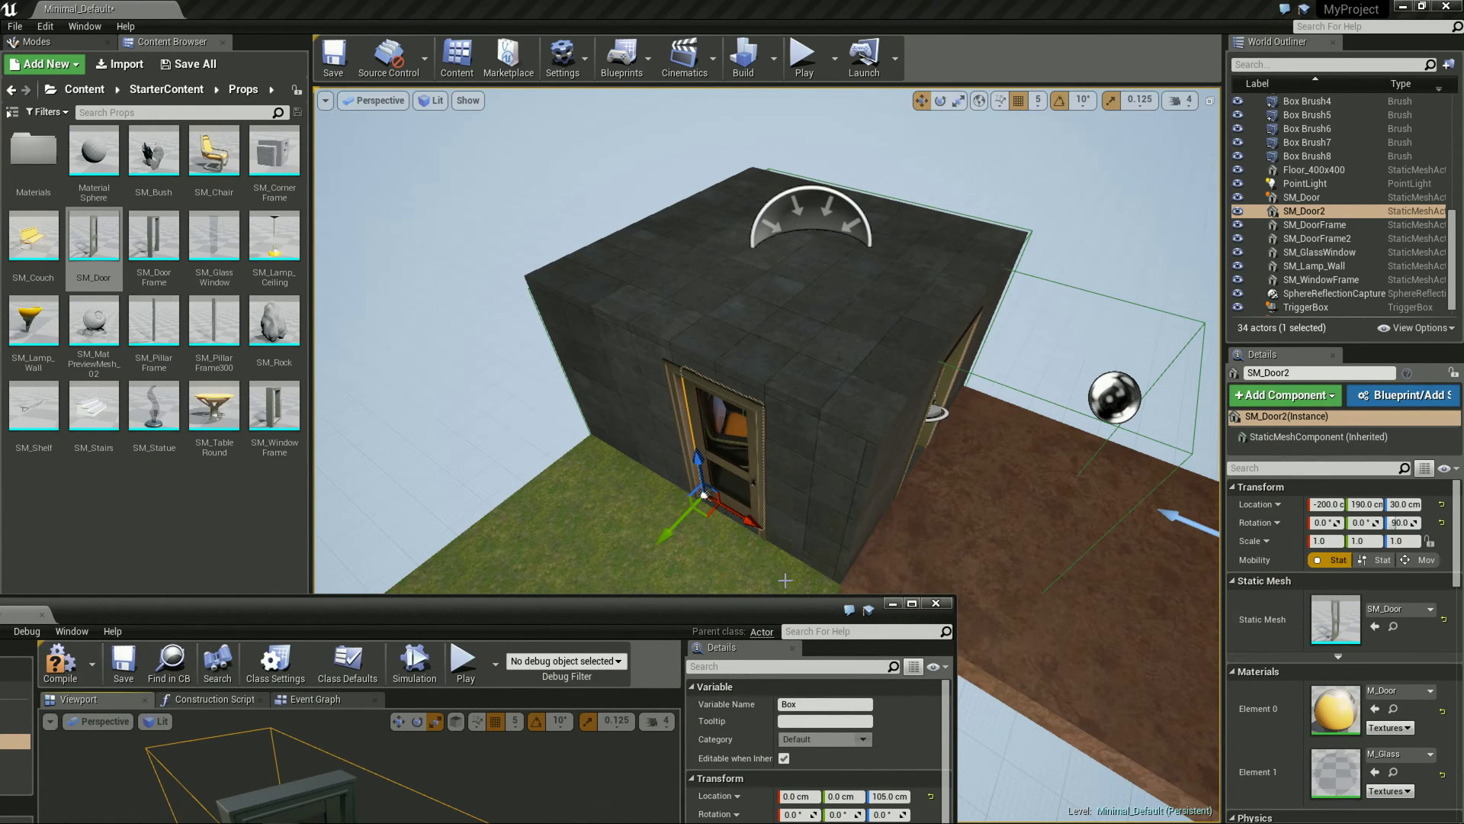
Show the Event Graph with its default BeginPlay, ActorBeginOverlap and Tick events
drag(582, 615, 805, 226)
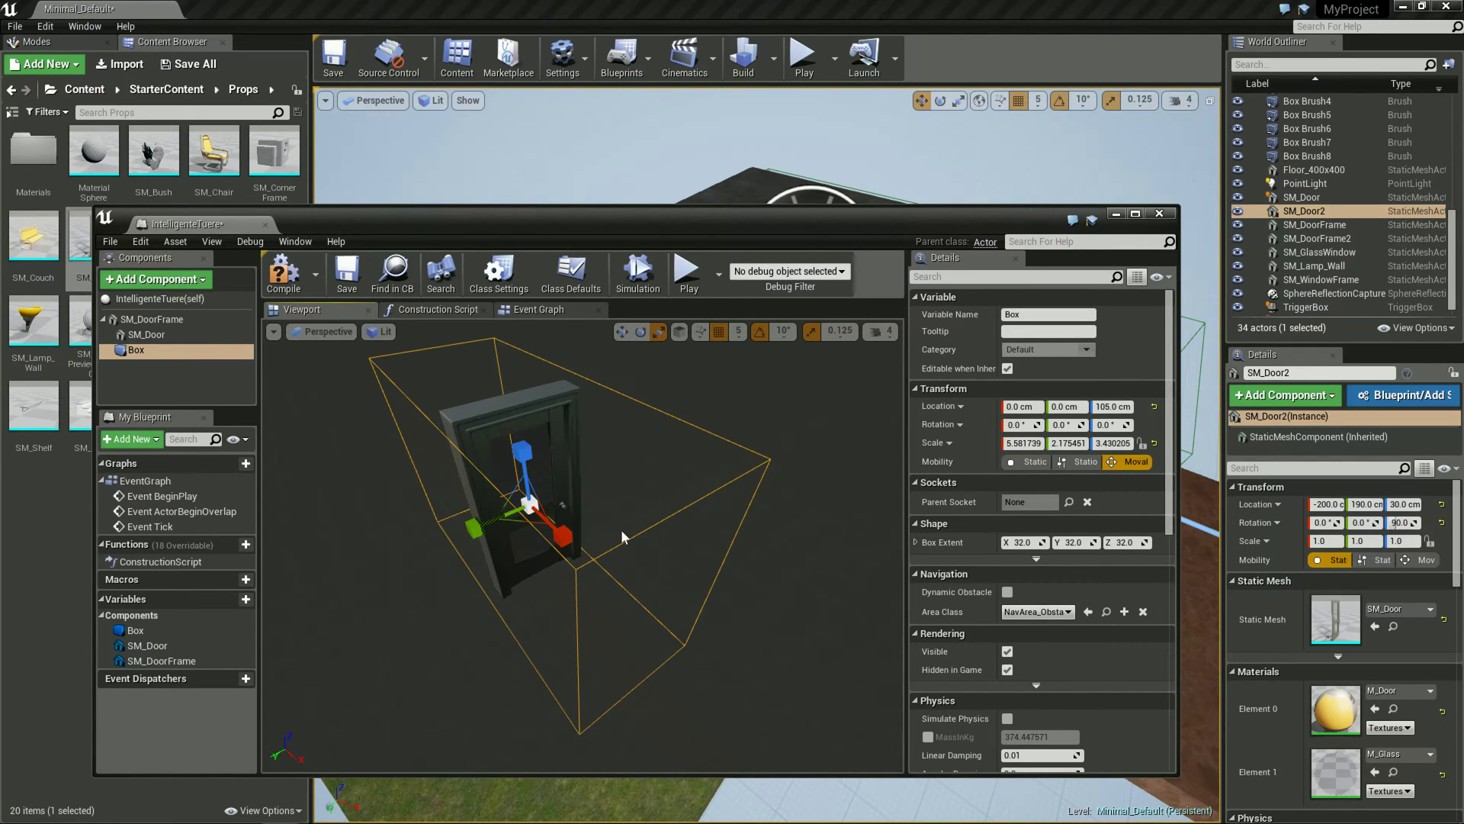
click(1085, 462)
click(534, 309)
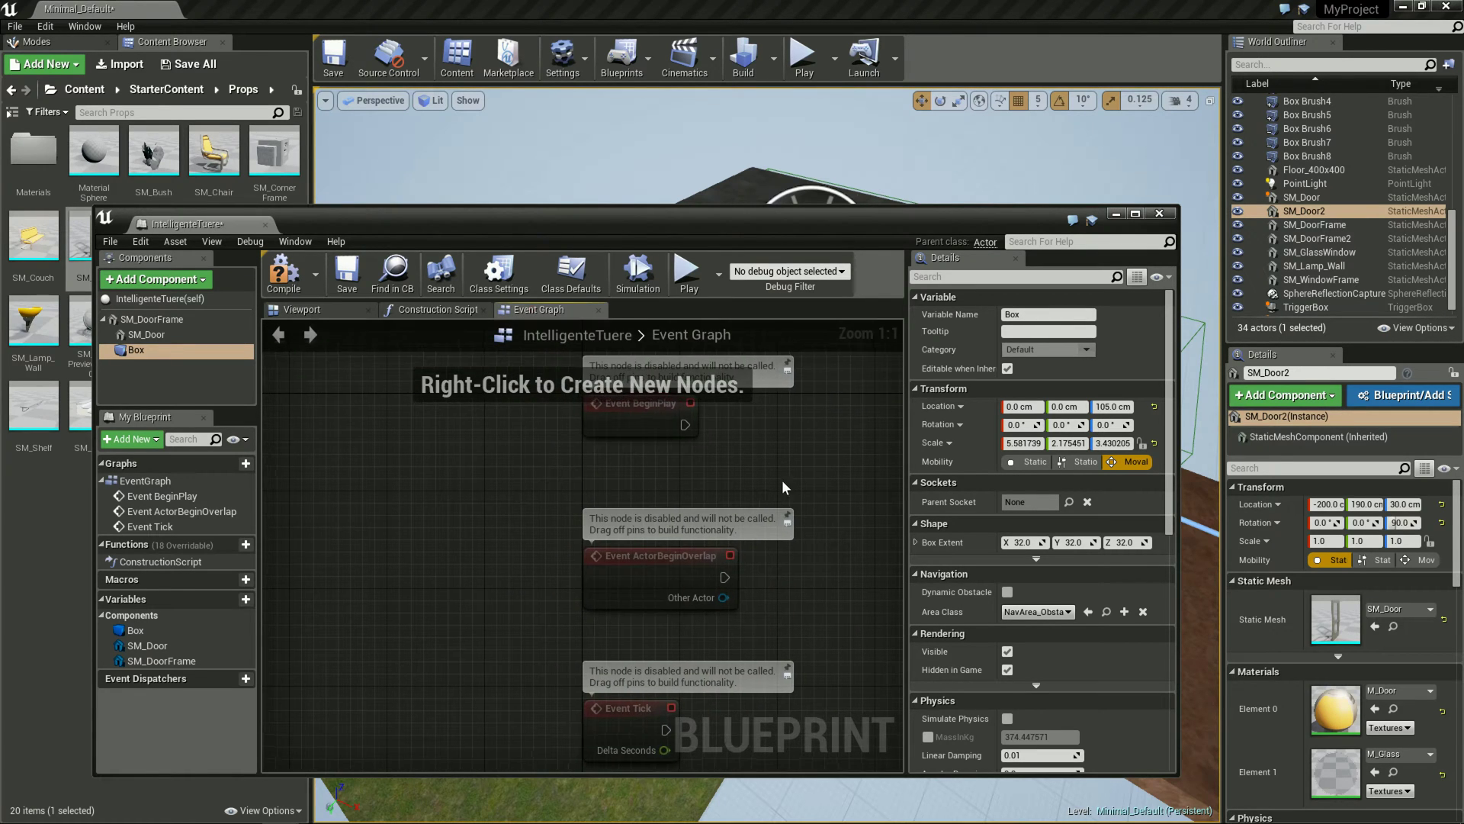
Marquee-select Event BeginPlay, ActorBeginOverlap and Tick and delete them
right_drag(781, 479, 598, 427)
scroll(661, 446, down, 2)
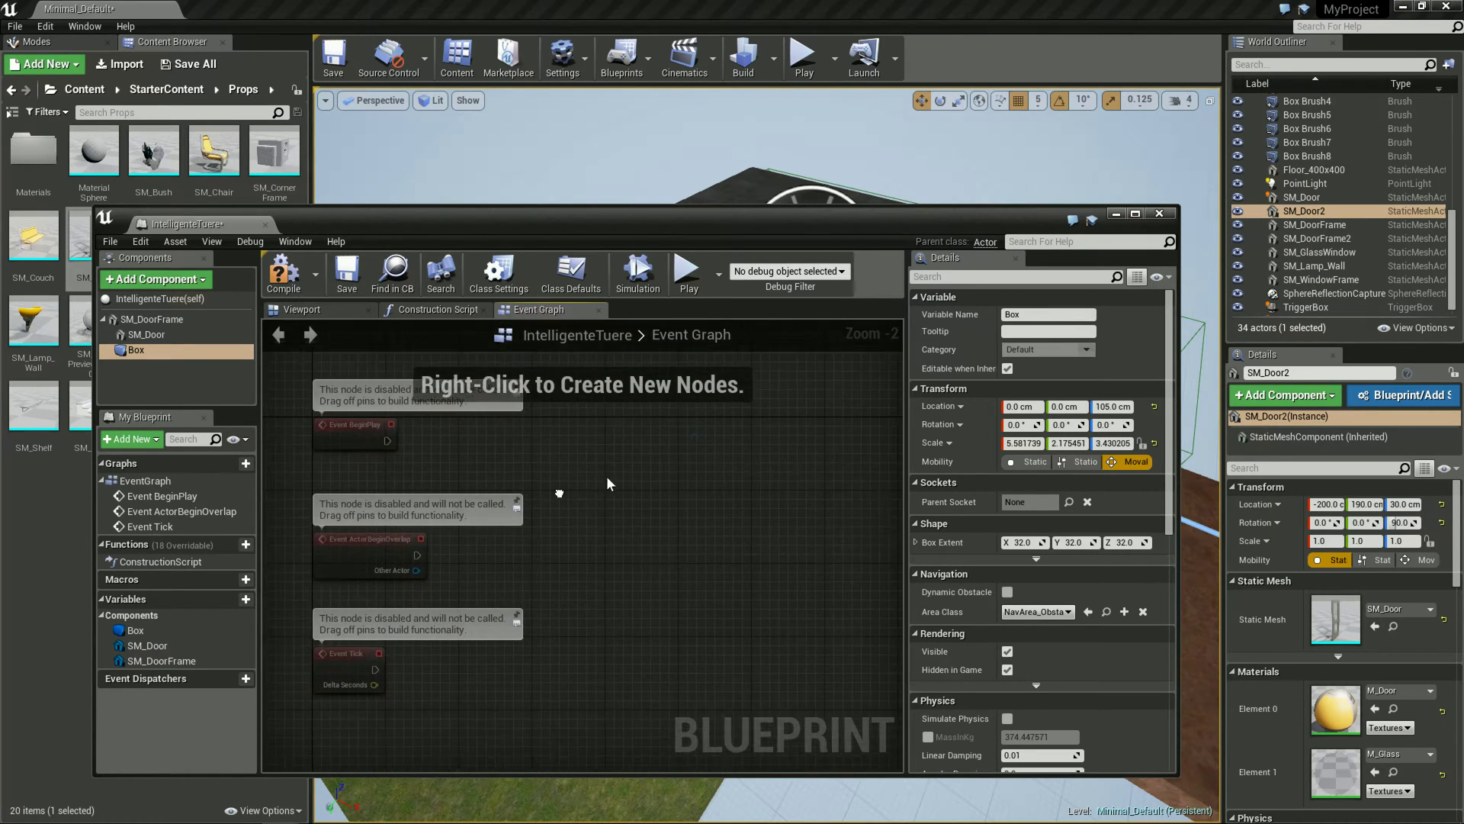
right_drag(637, 496, 527, 479)
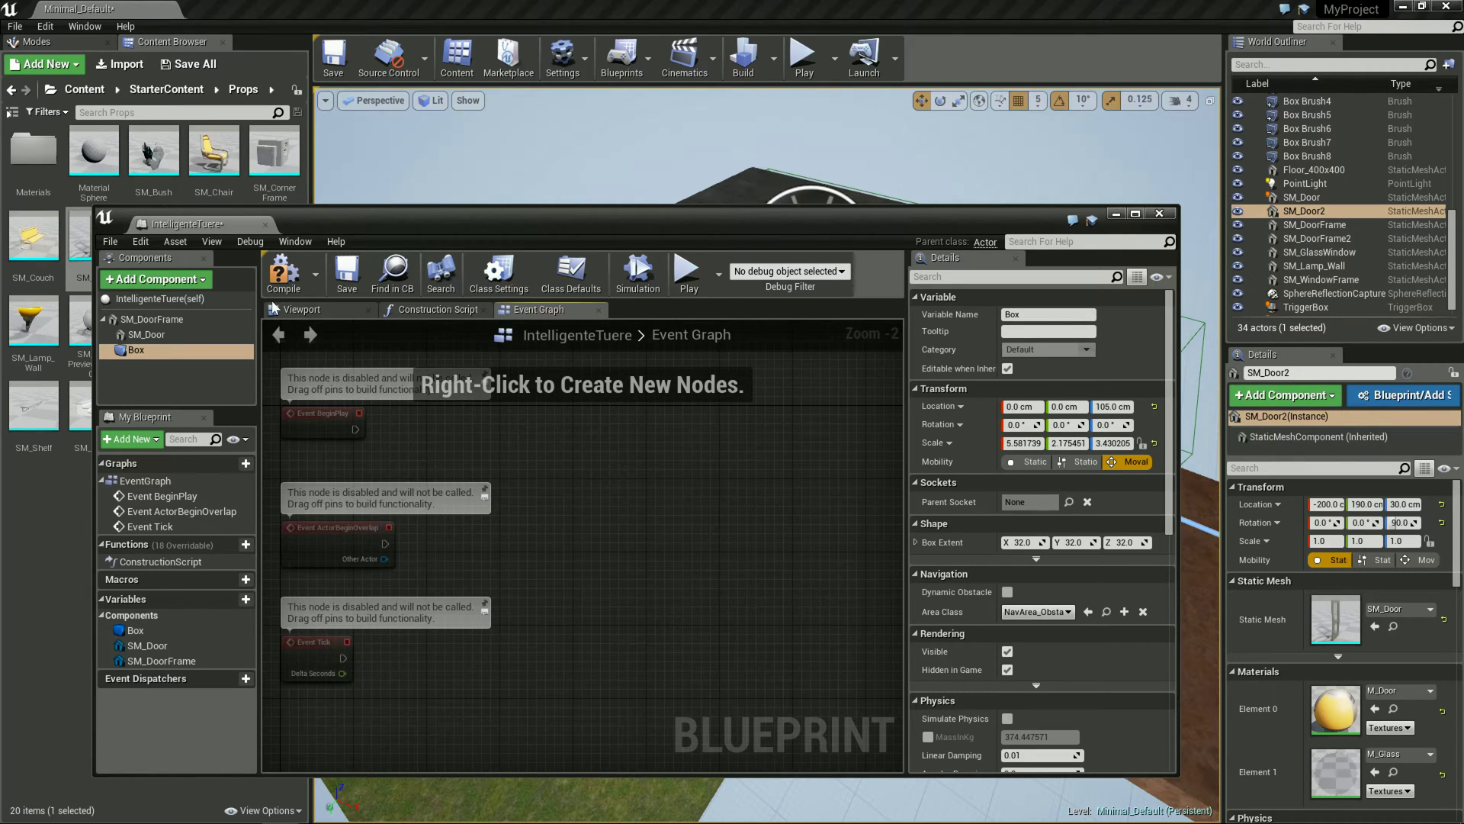
click(302, 310)
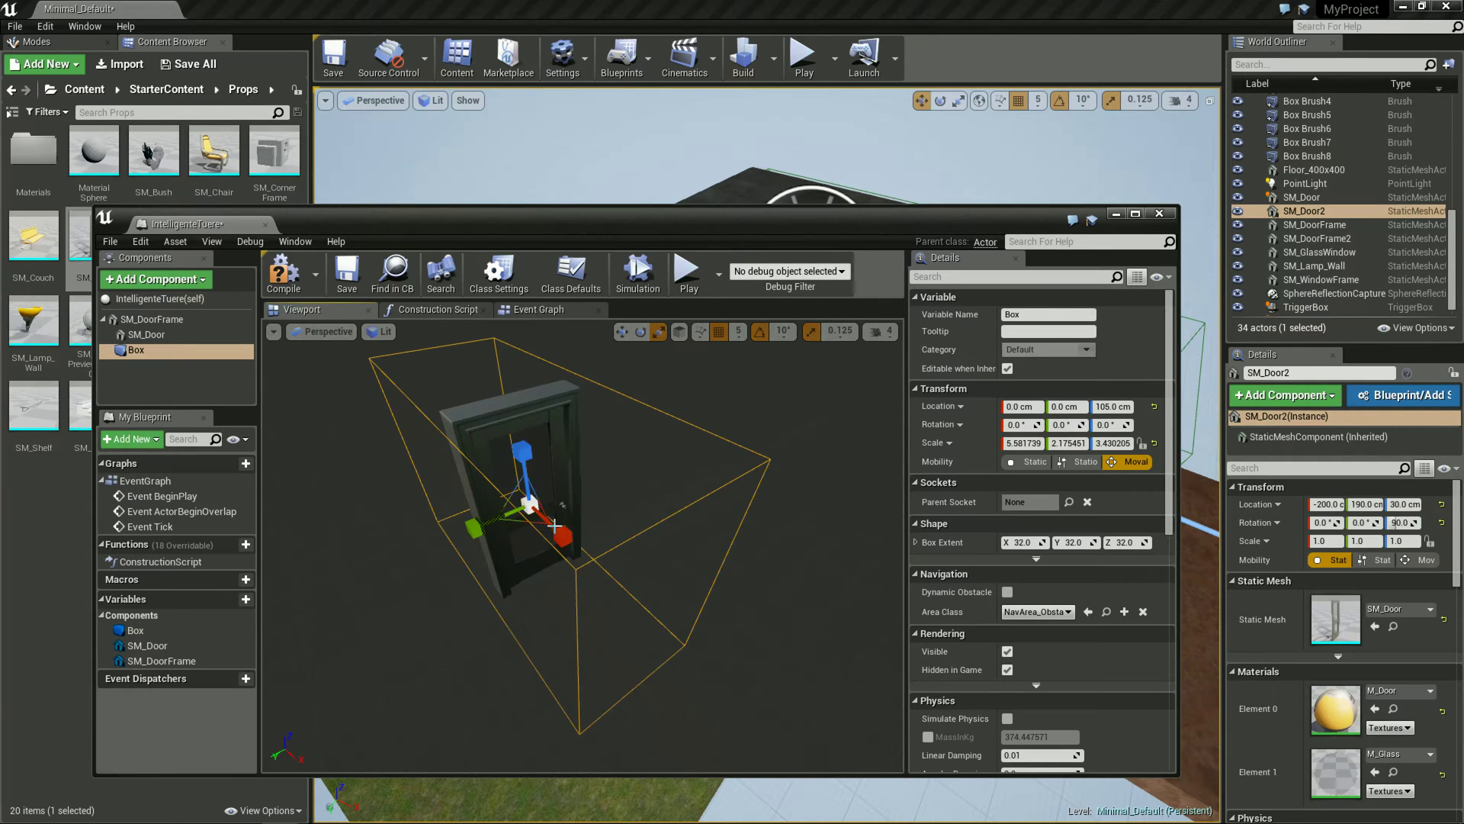
click(526, 309)
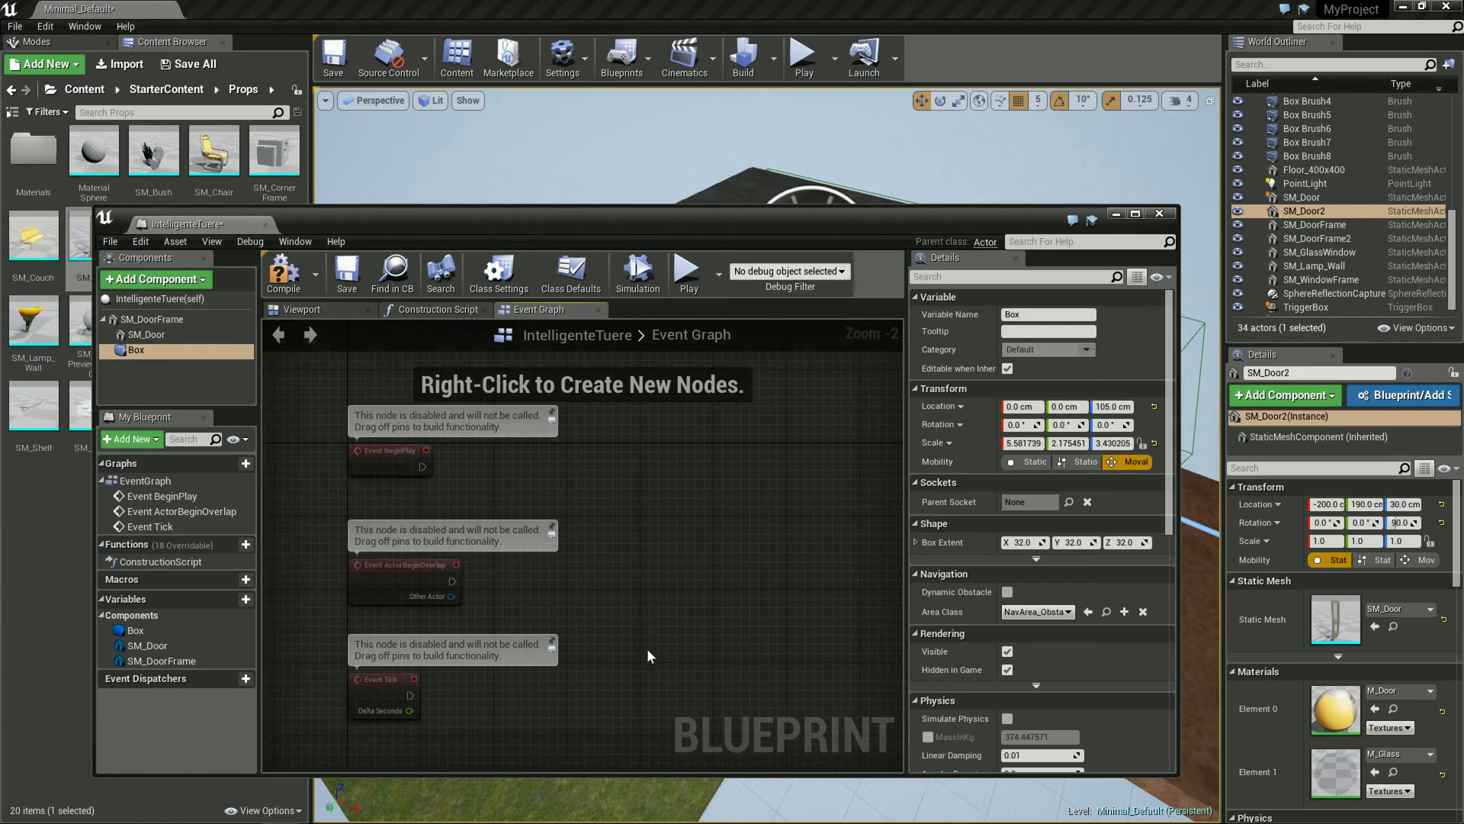
drag(606, 730, 321, 372)
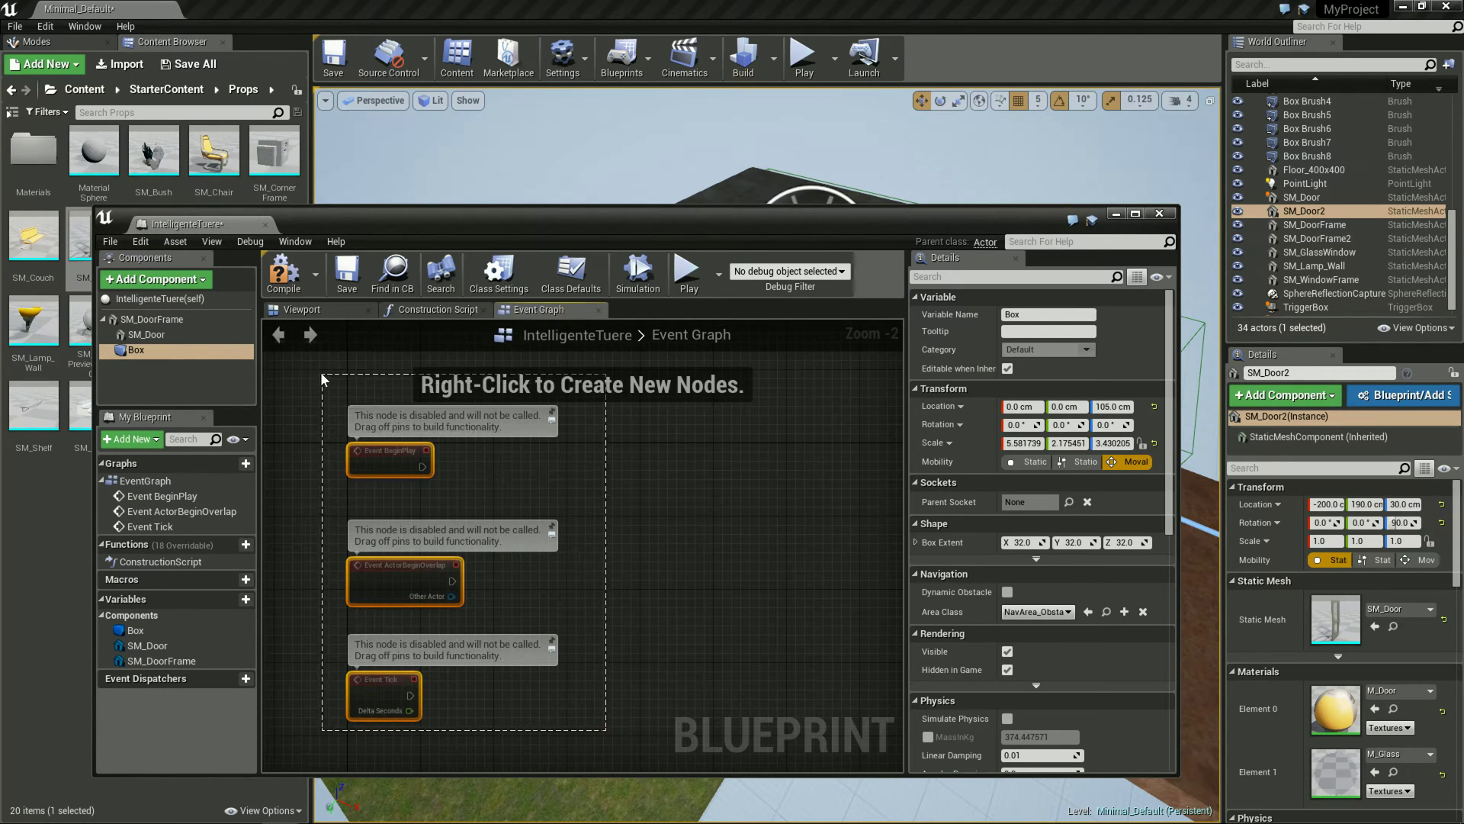
key(Delete)
right_drag(353, 460, 739, 549)
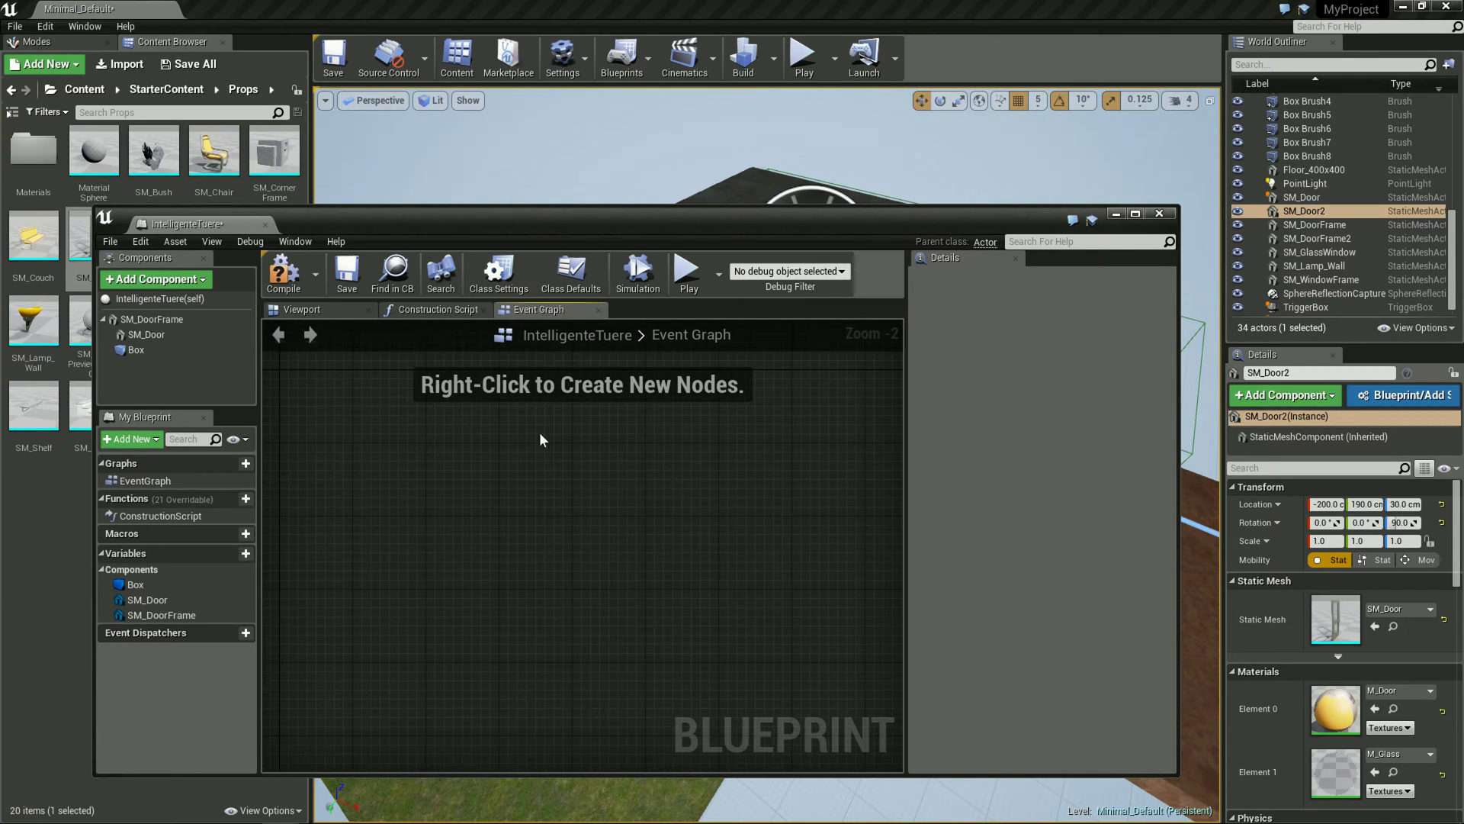
Set the Box collision's gizmo back to Move, then select Box in the Event Graph view
drag(734, 216, 624, 662)
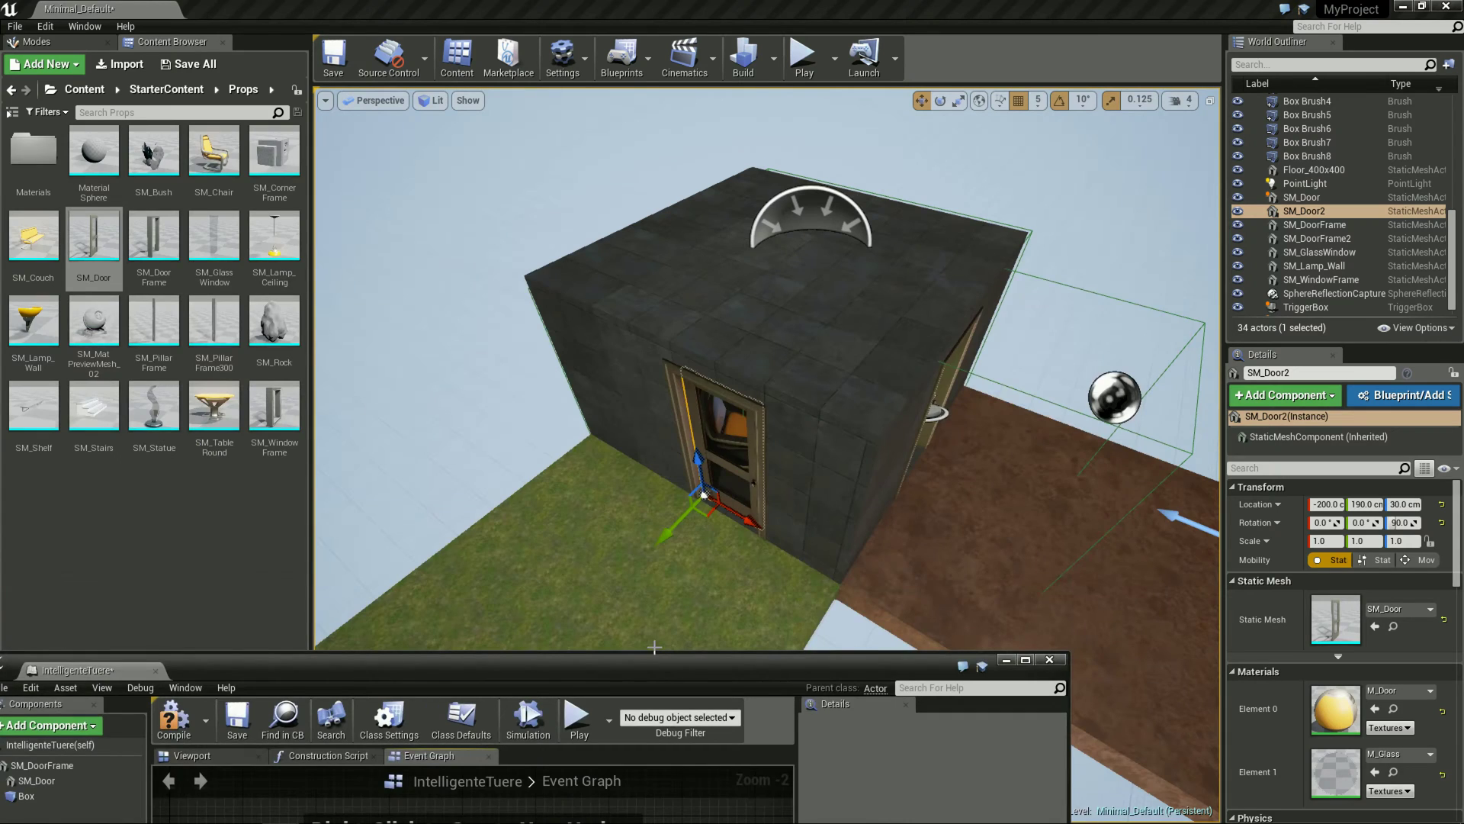
drag(645, 661, 747, 221)
click(332, 312)
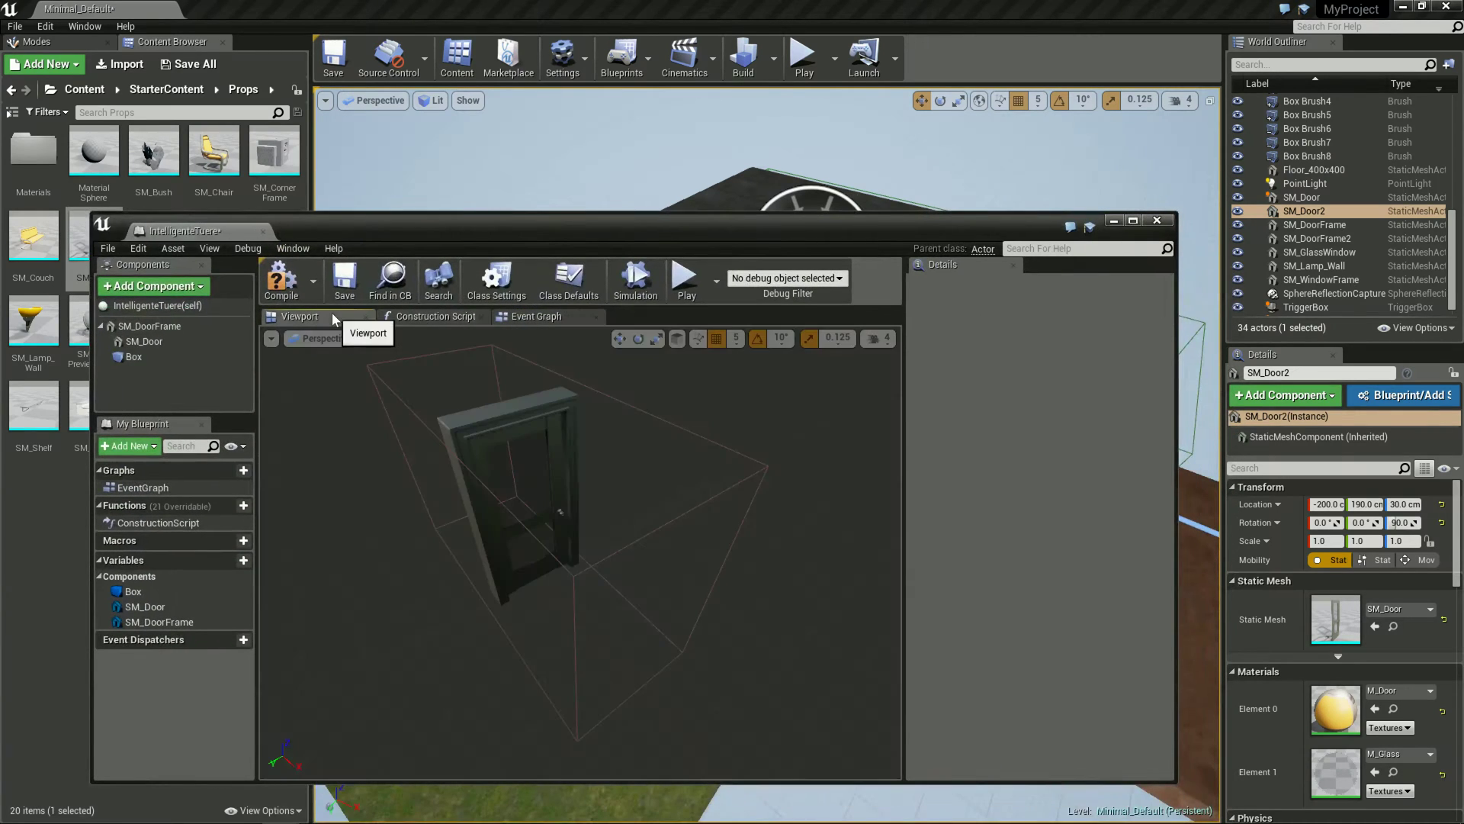
click(157, 355)
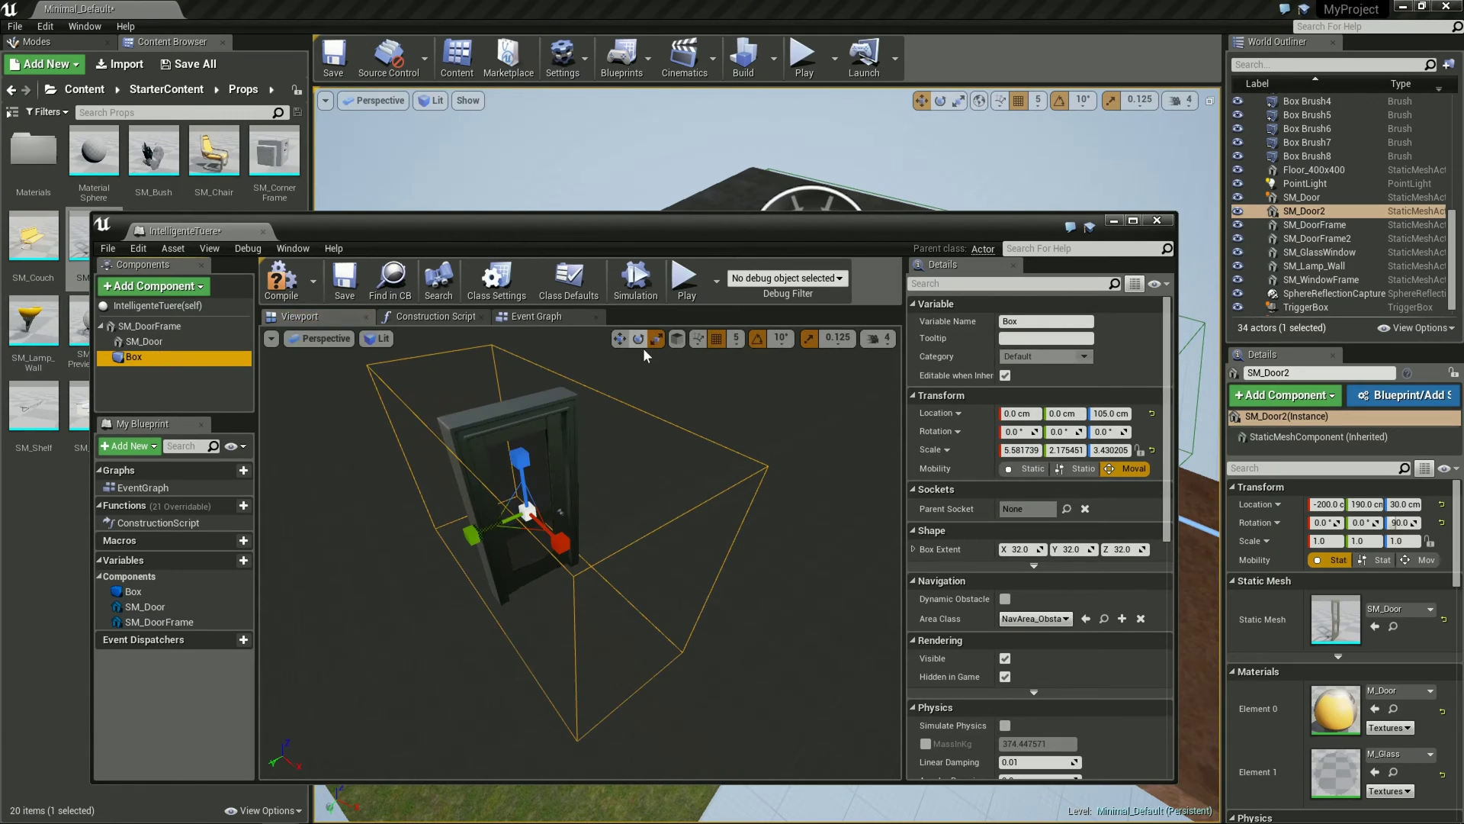
click(620, 337)
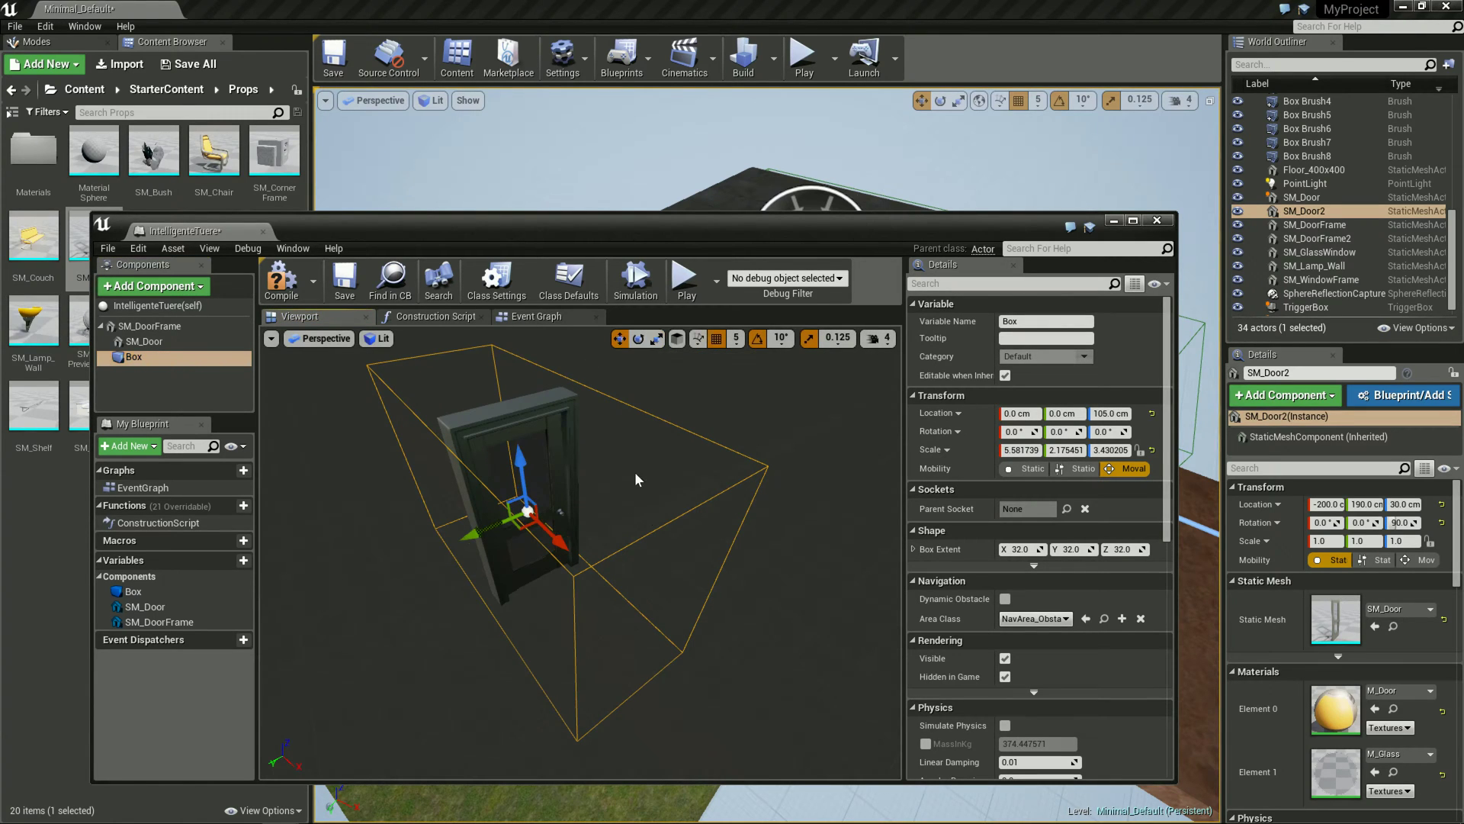
click(539, 317)
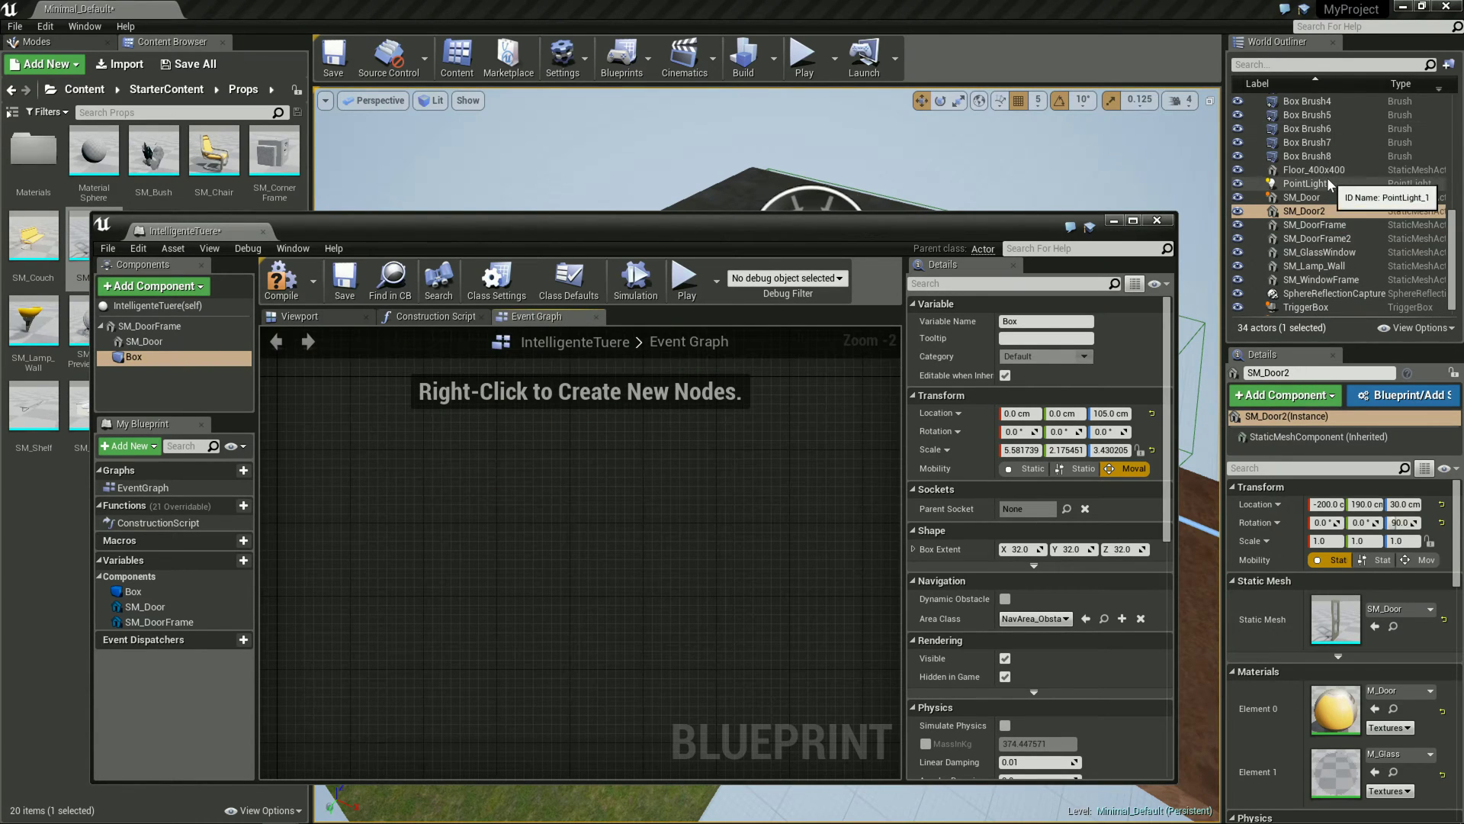
scroll(1325, 174, down, 1)
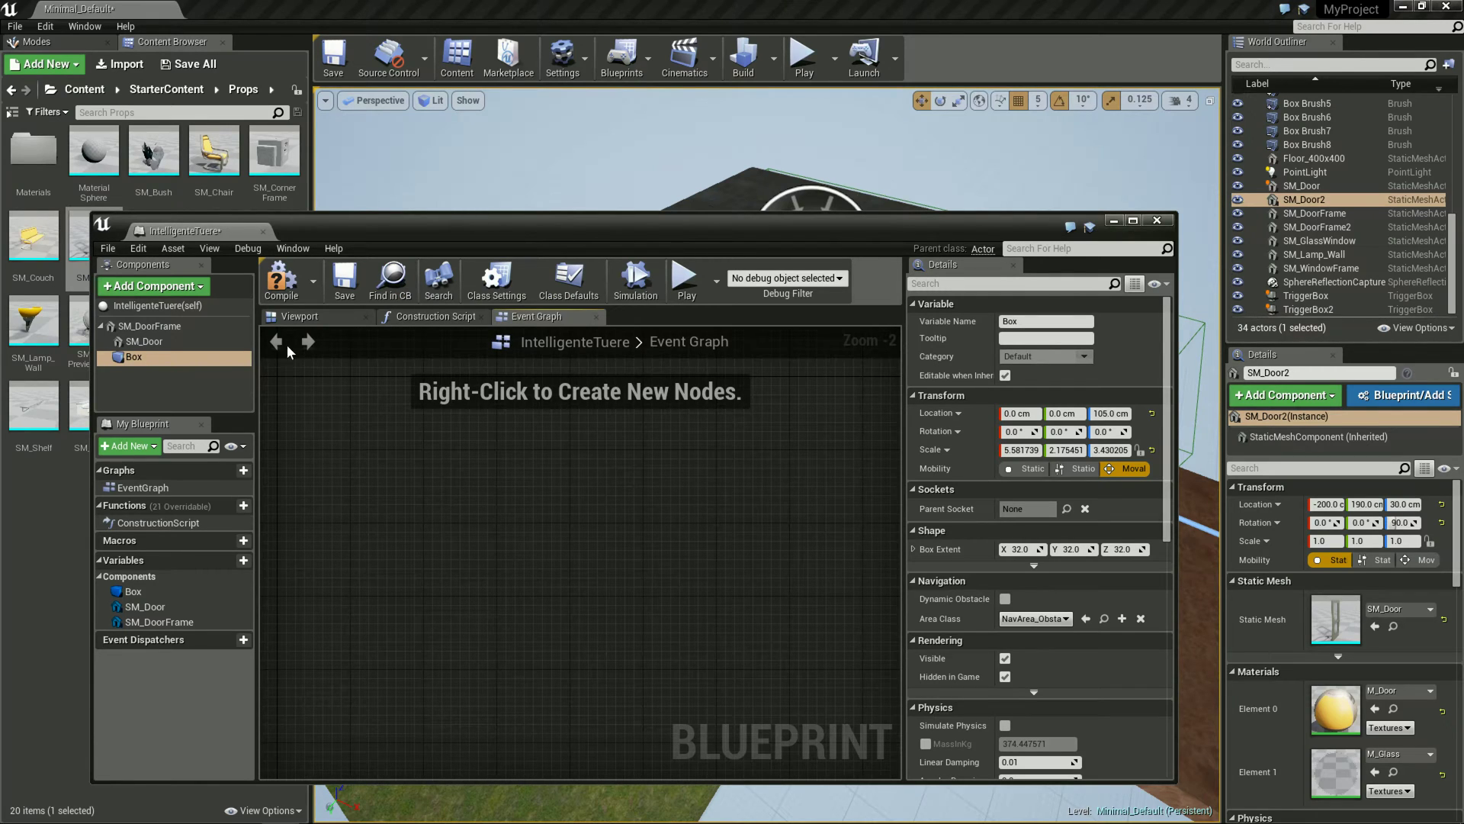
click(168, 358)
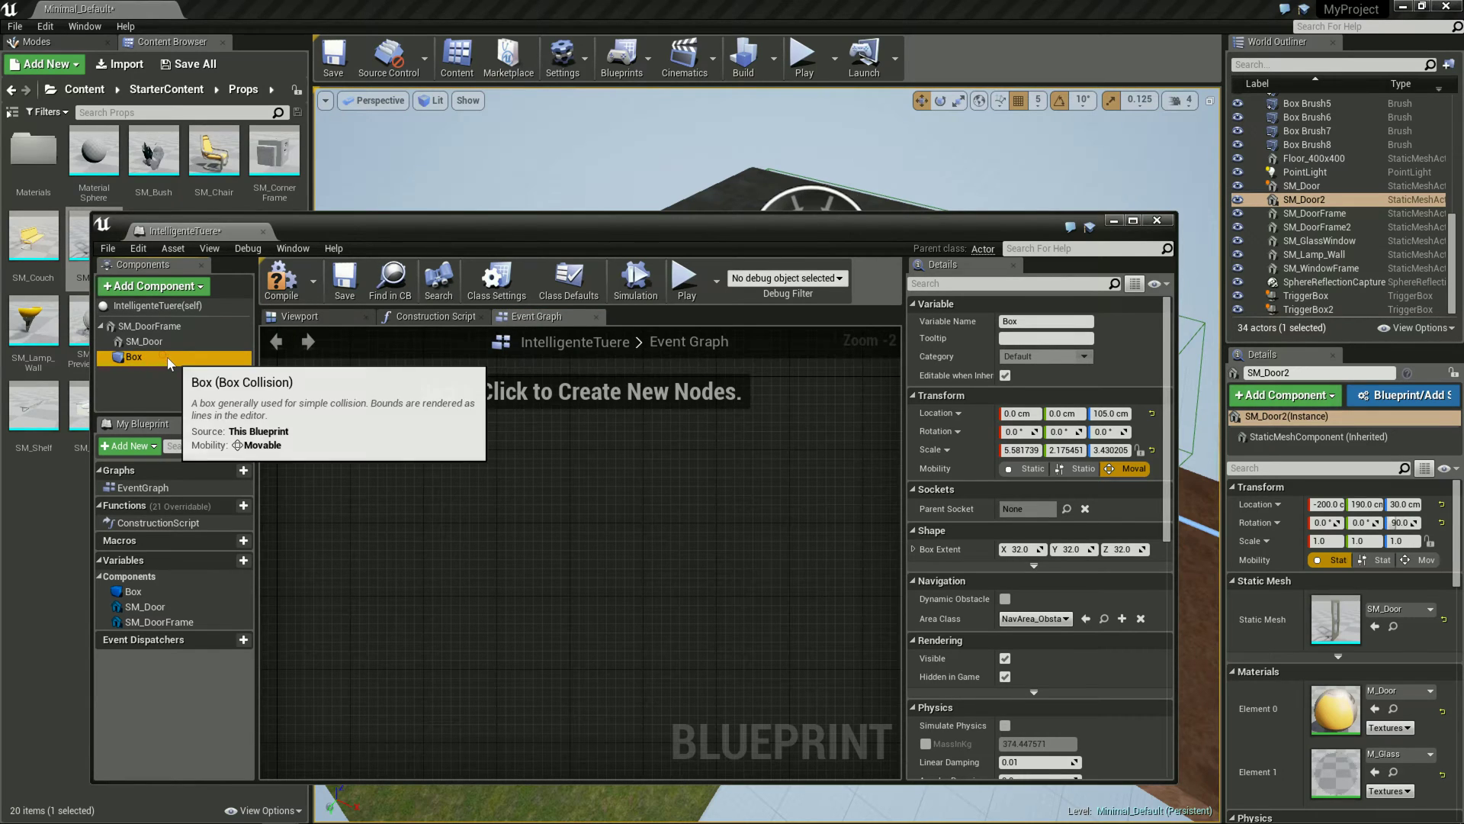
Add an OnComponentBeginOverlap (Box) event node and position it in the graph
right_click(413, 439)
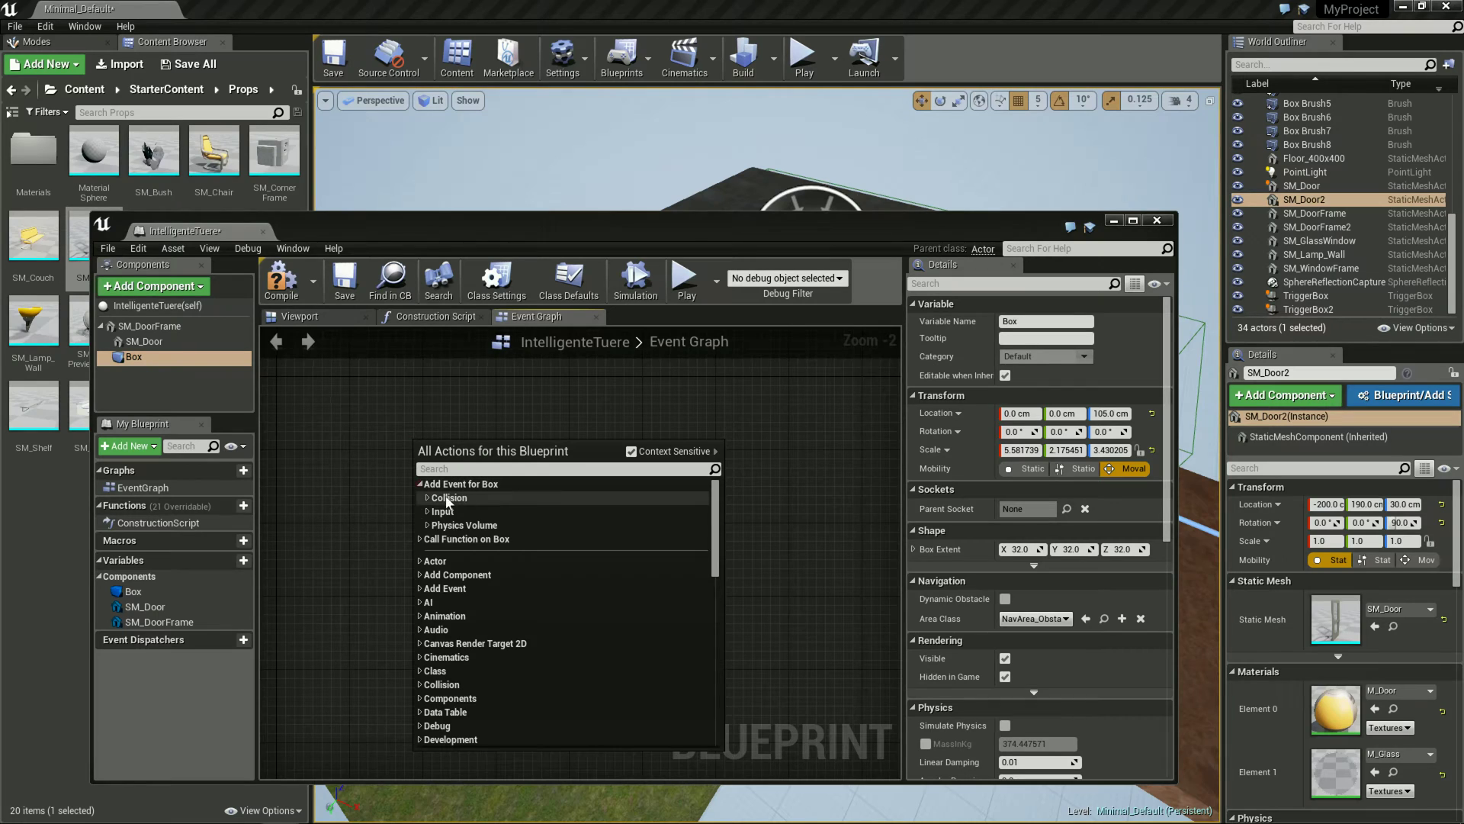
click(430, 497)
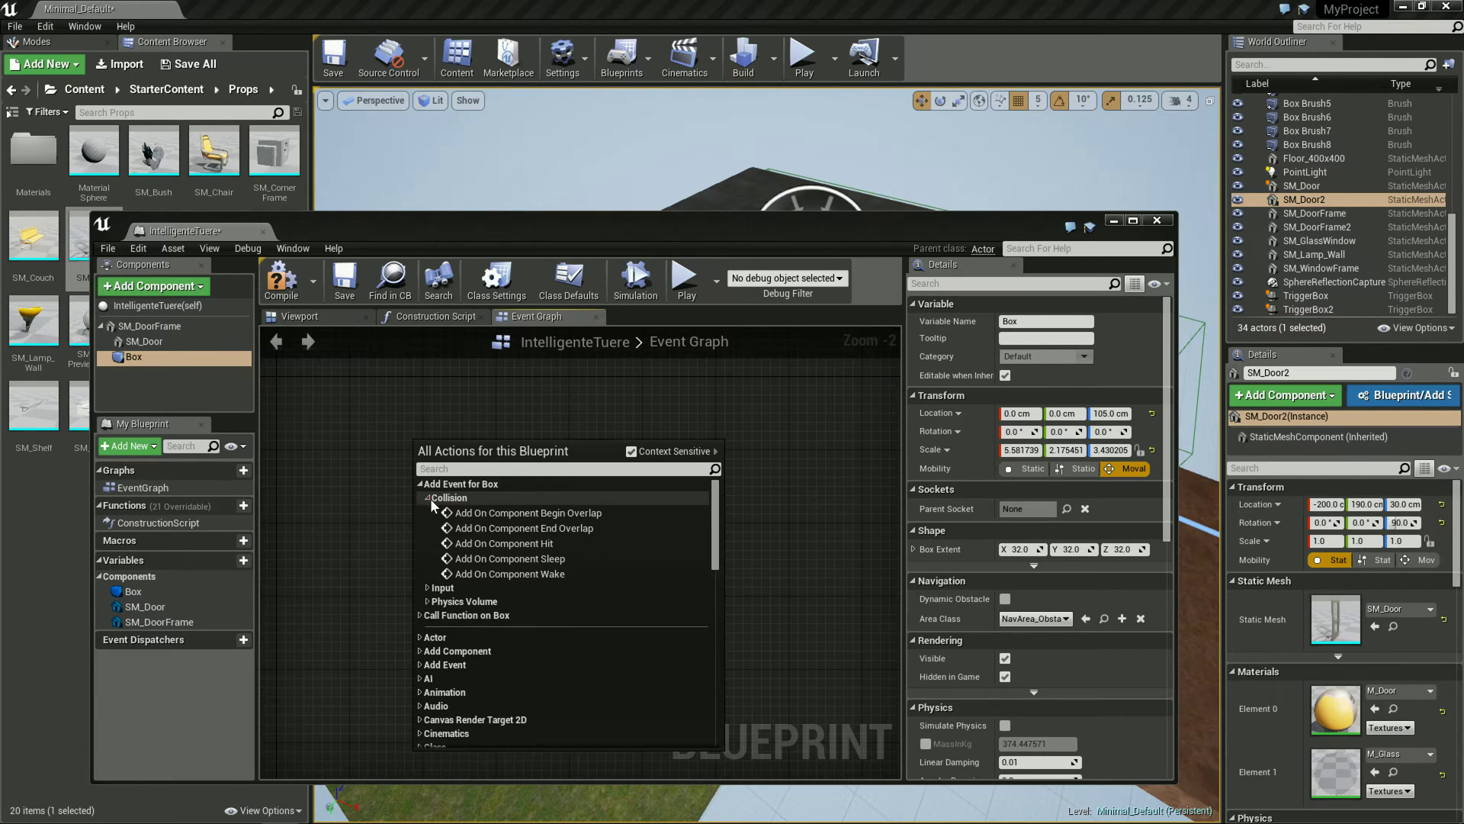
click(497, 514)
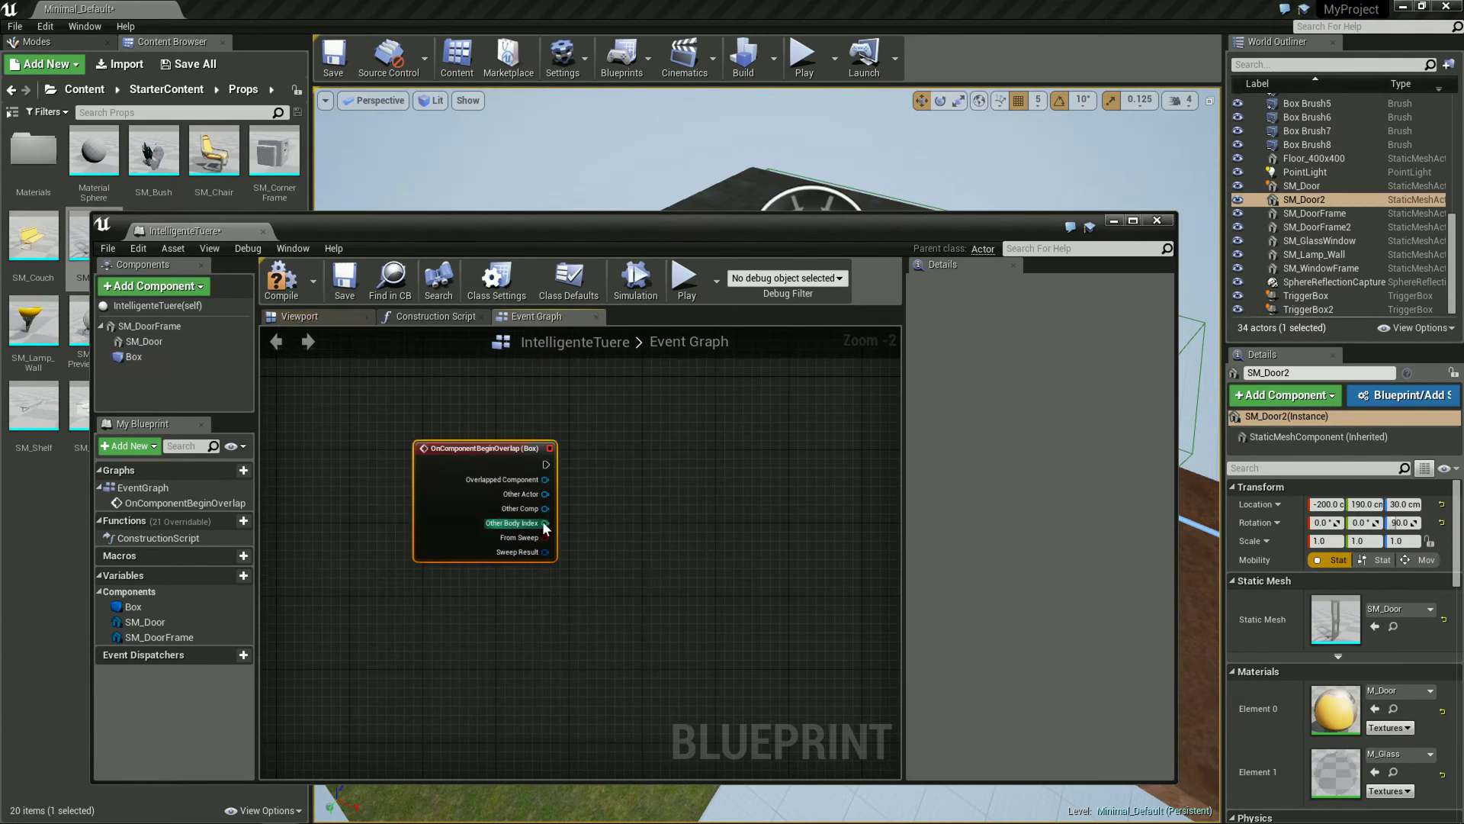
drag(504, 463, 413, 408)
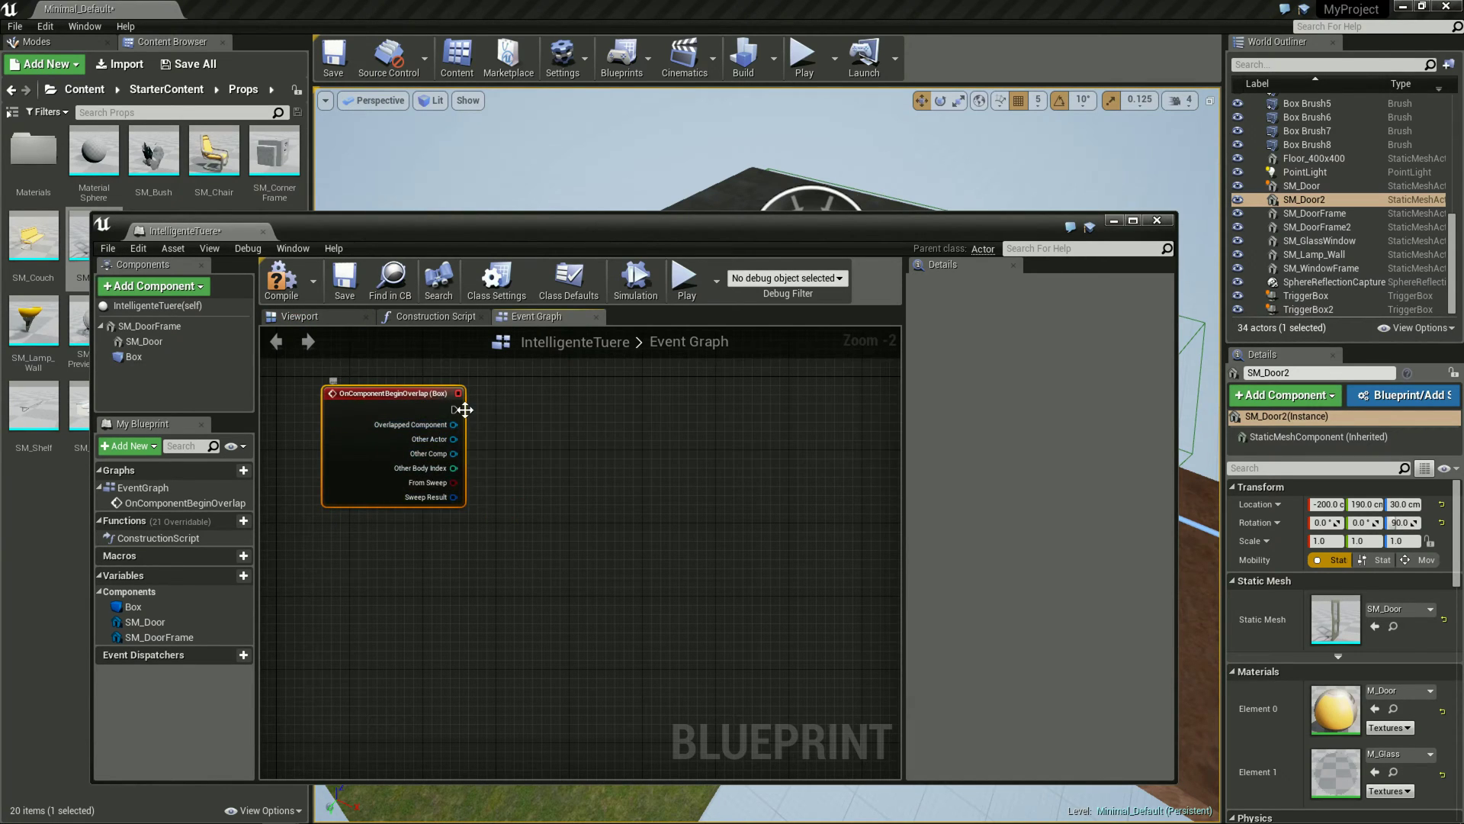
mouse_move(387, 396)
mouse_down()
mouse_move(368, 395)
mouse_move(482, 407)
mouse_up()
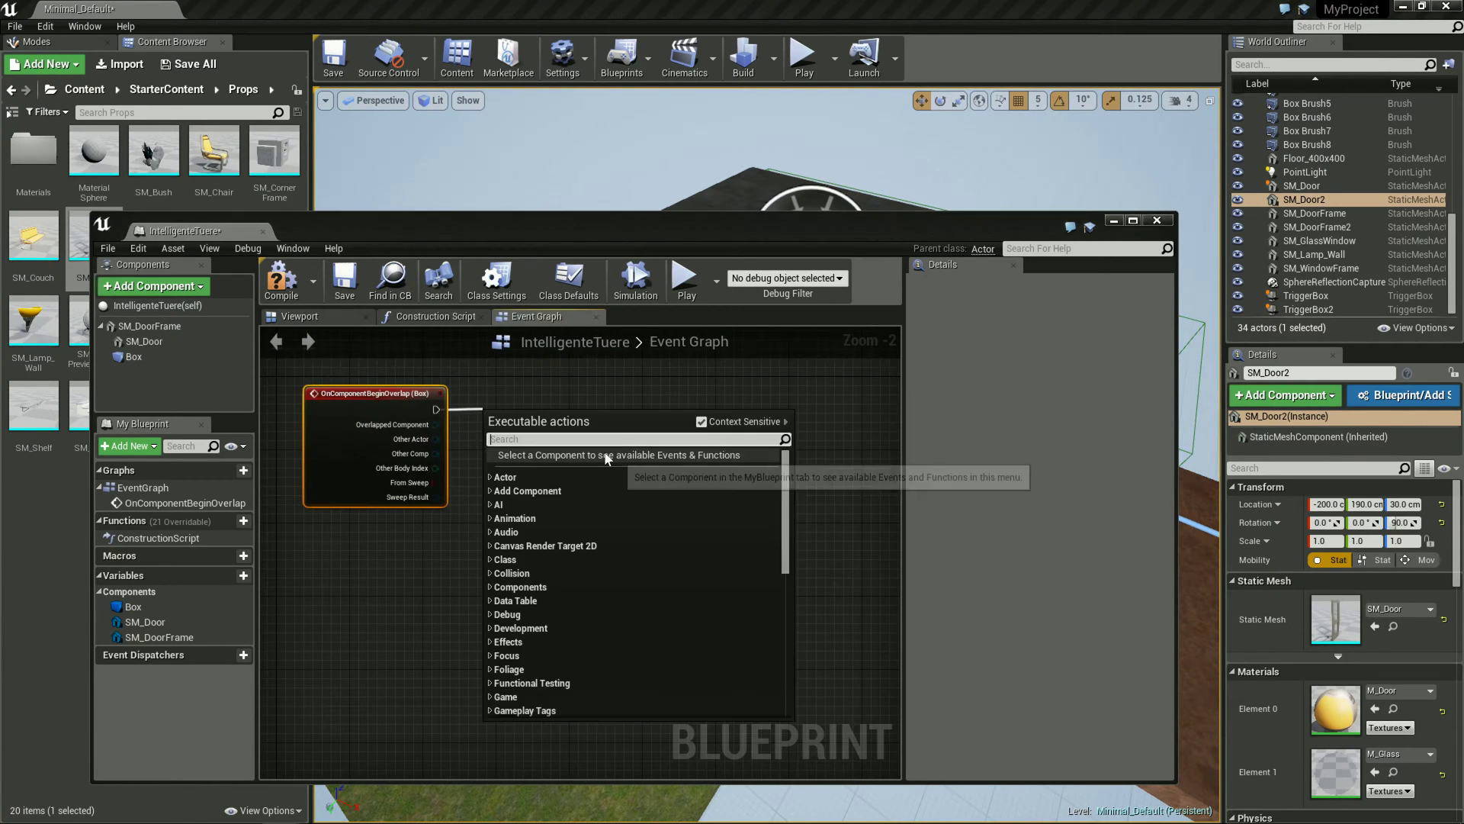
Open the Level Blueprint to consult its door logic
click(523, 387)
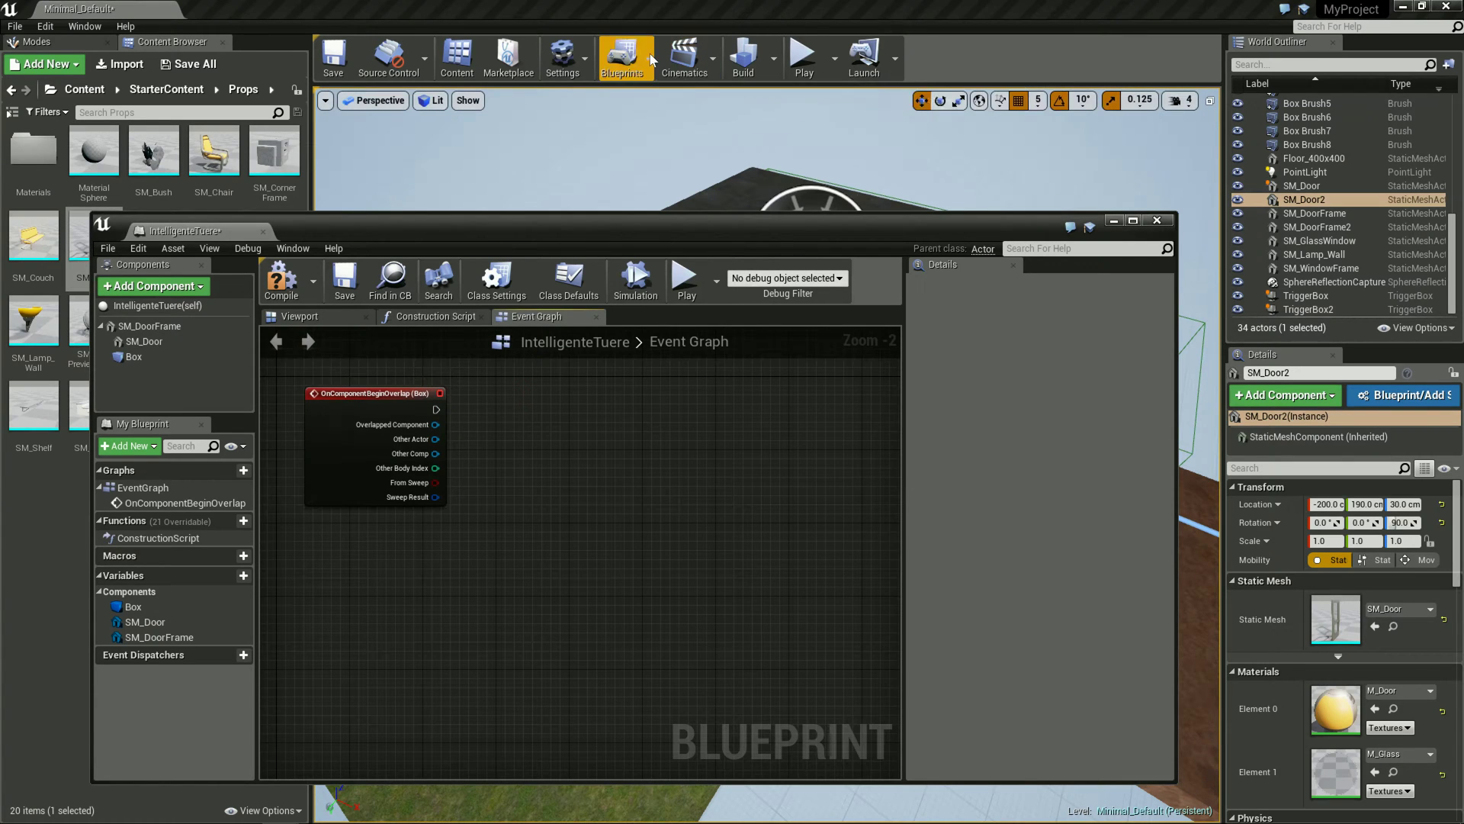
click(621, 57)
click(668, 196)
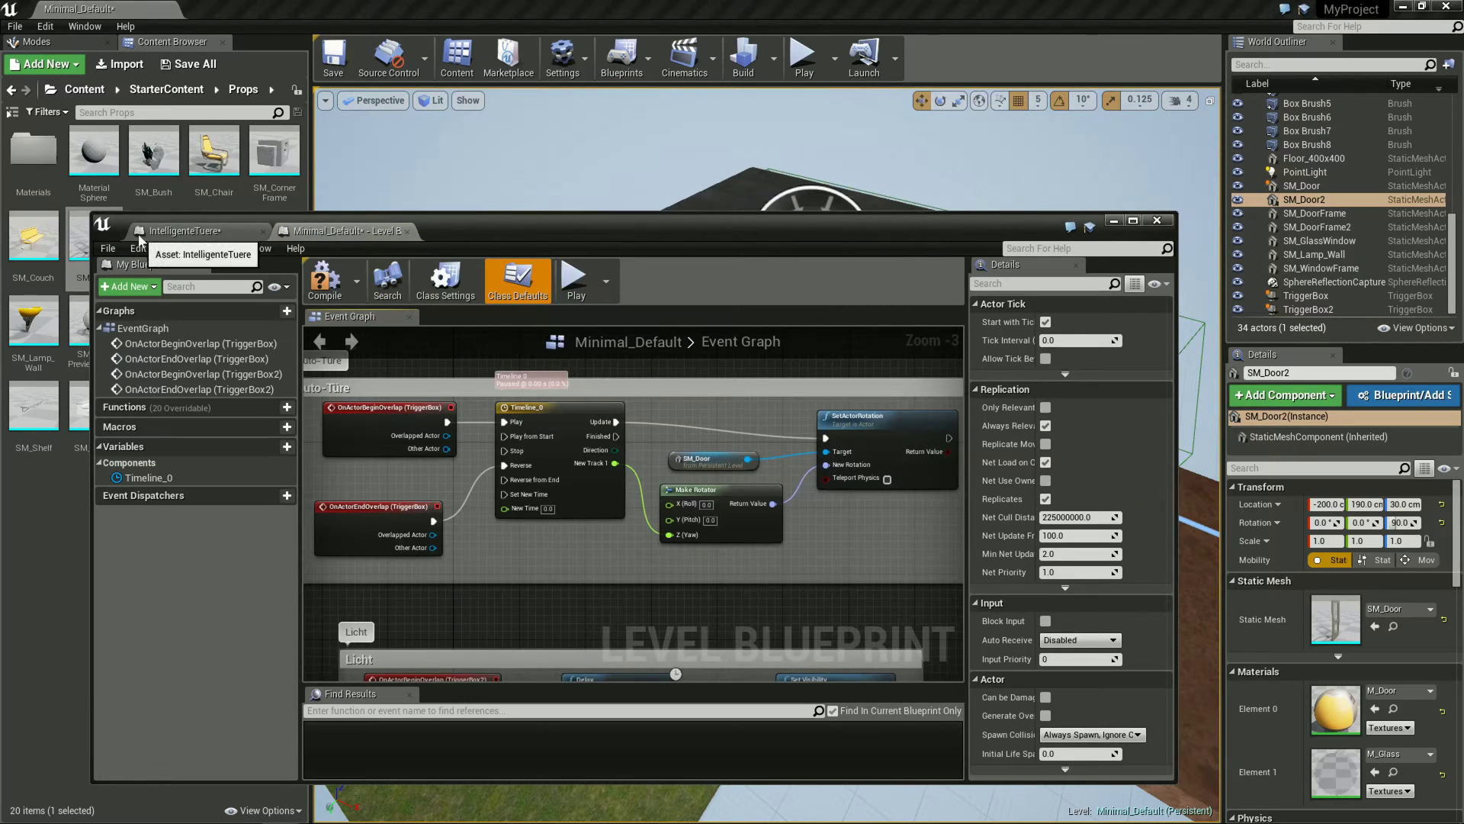
Marquee-select every node in the Auto-Türe group, then return to IntelligenteTuere's Event Graph
right_drag(698, 594, 684, 588)
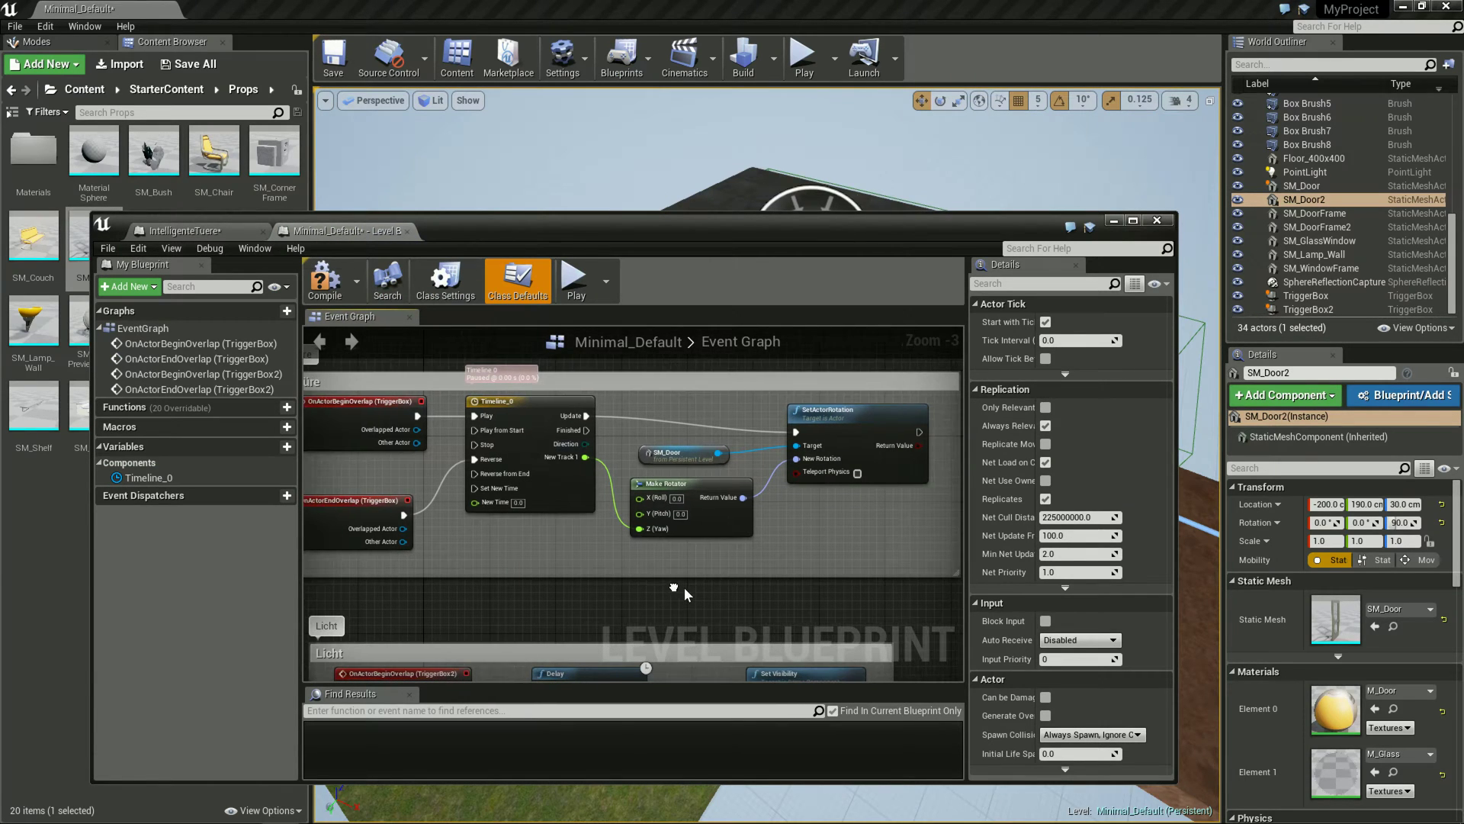
drag(461, 563, 938, 396)
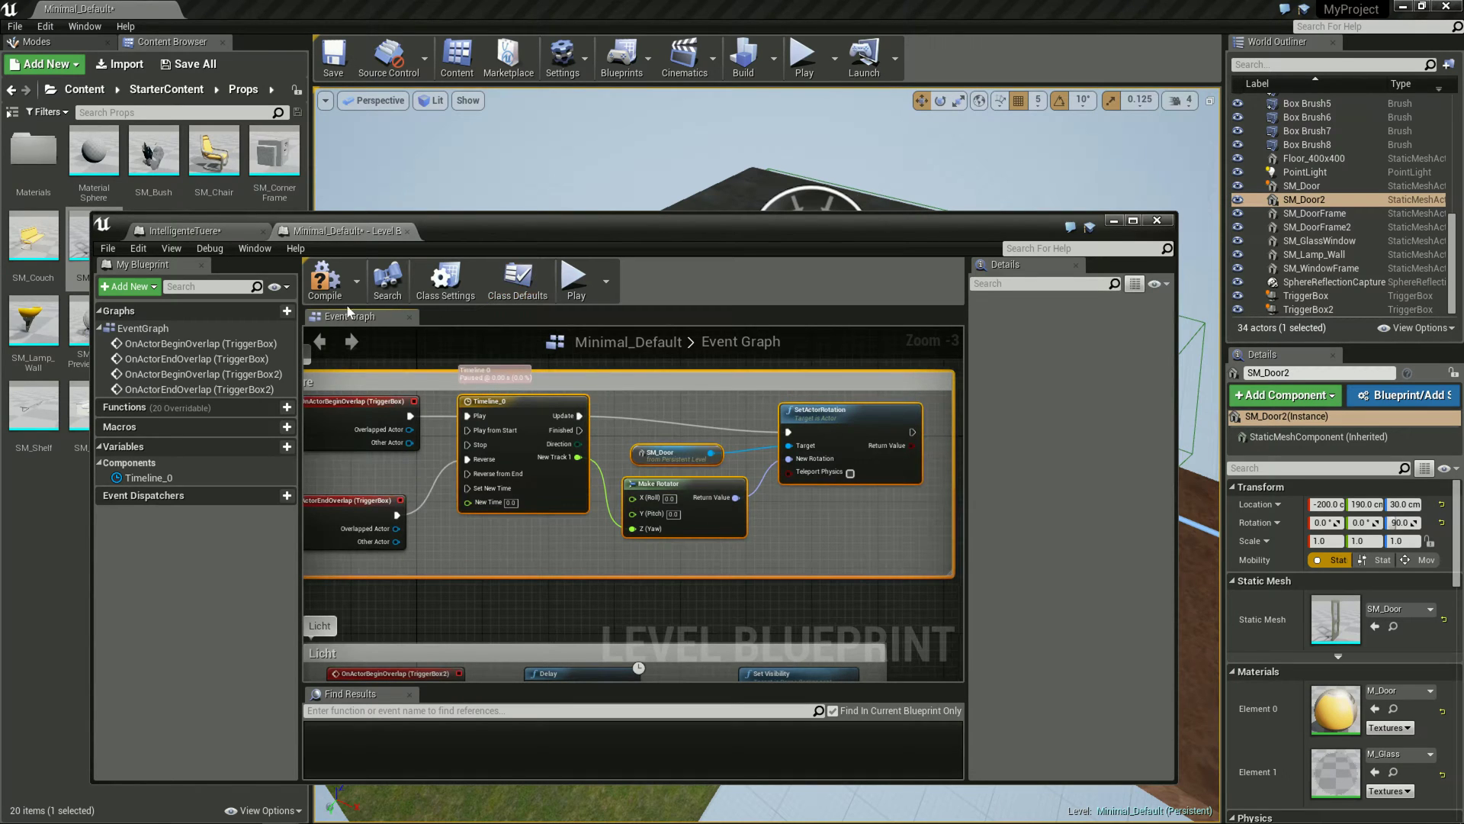
click(182, 232)
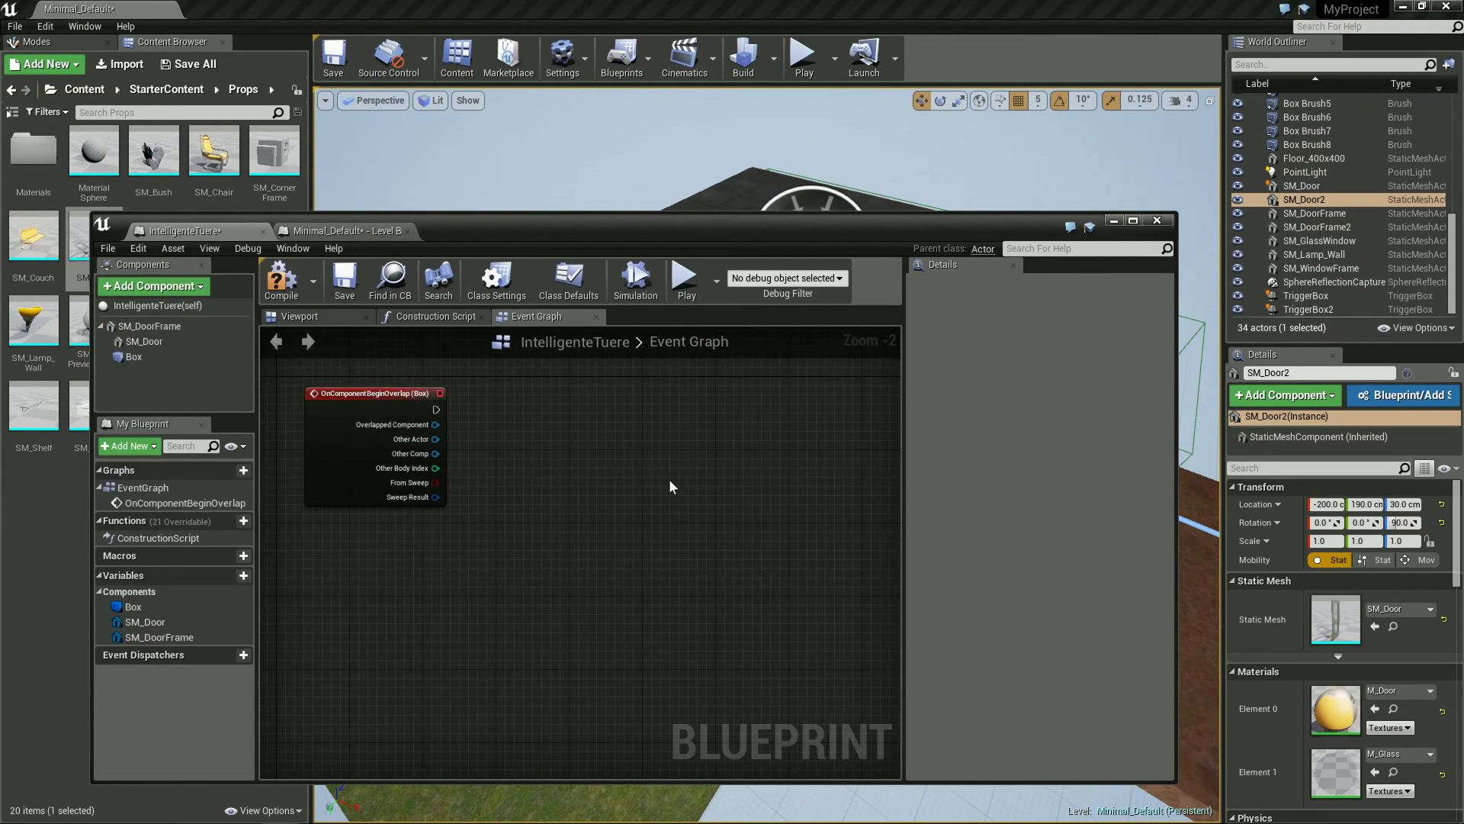
Add a Timeline node to the event graph beside the box overlap event
right_click(570, 410)
click(537, 428)
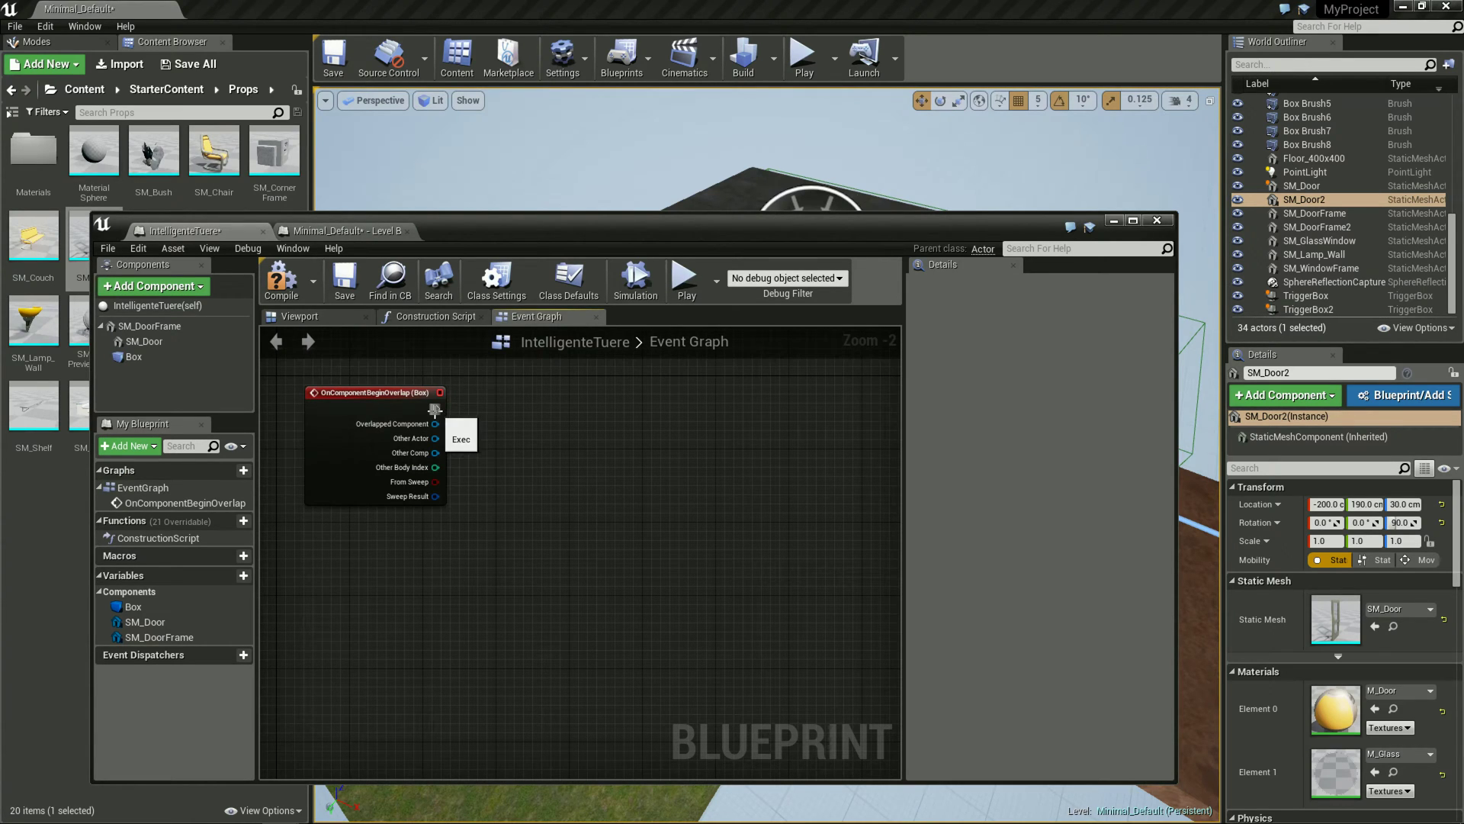
right_click(531, 405)
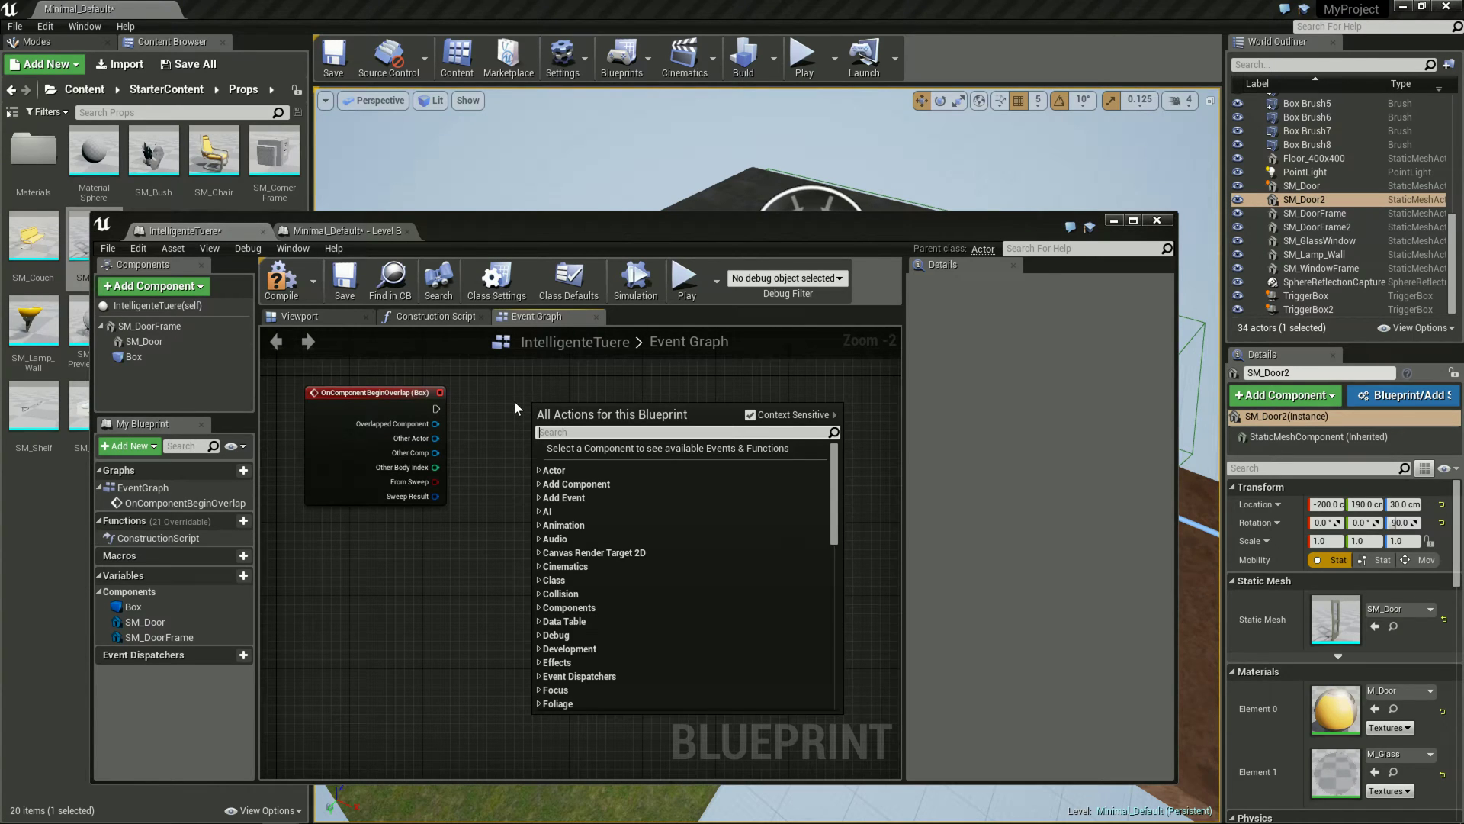
text(Timeline)
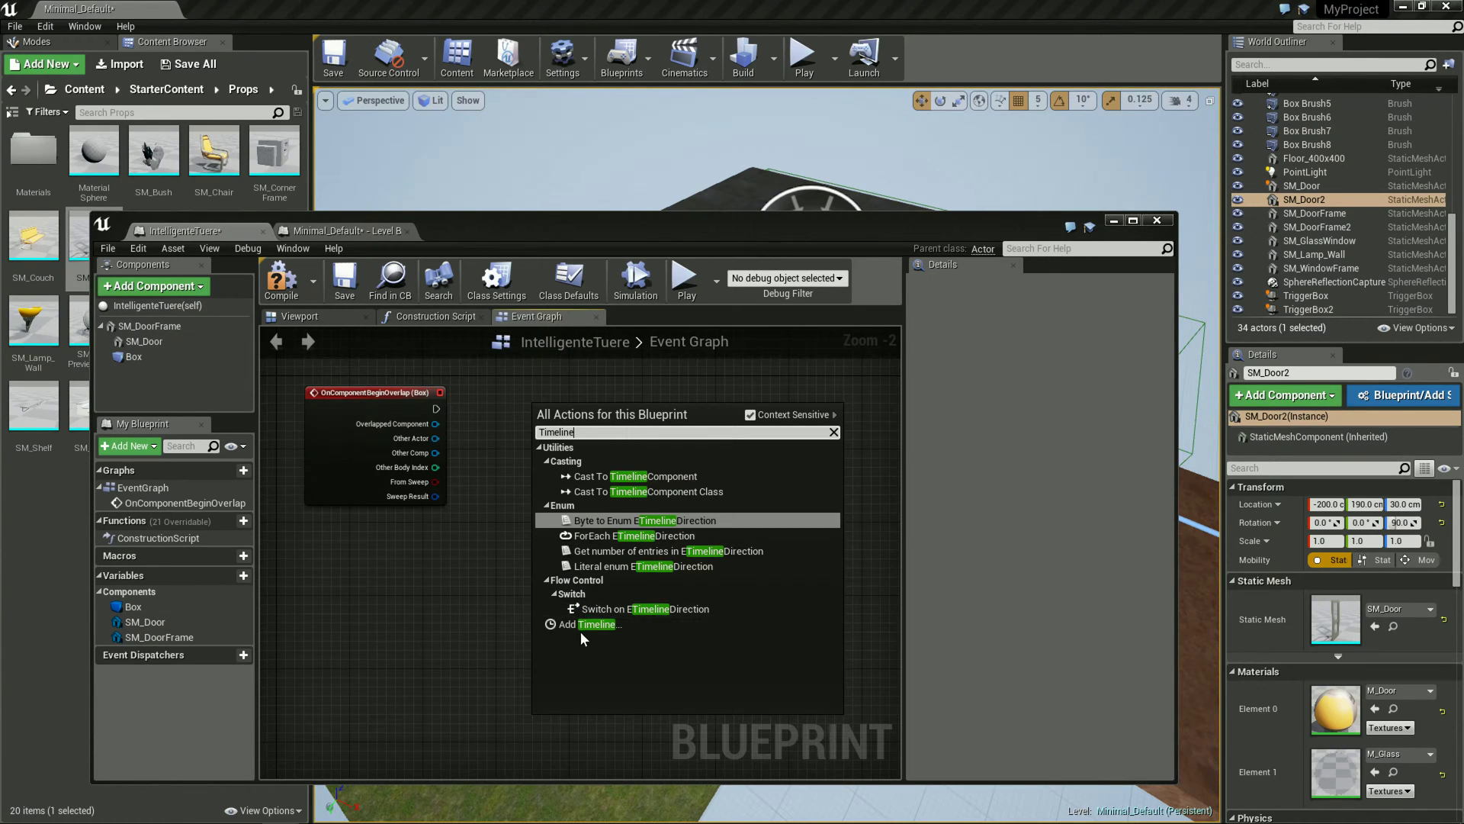
click(587, 623)
mouse_move(277, 377)
mouse_down()
mouse_move(620, 404)
mouse_move(603, 400)
mouse_up()
double_click(566, 401)
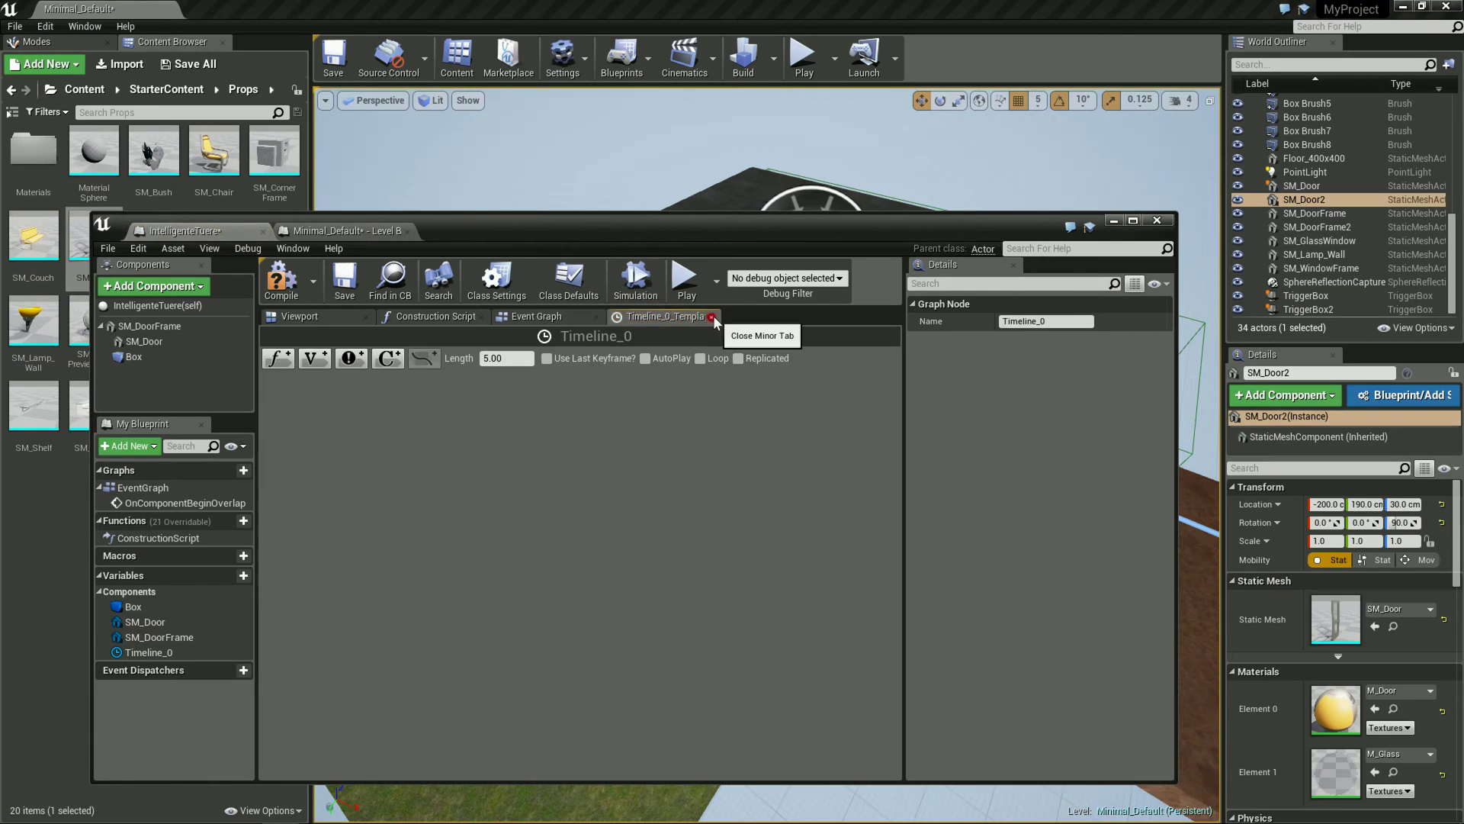
click(713, 318)
Rename the new timeline node to RotationAnimation
right_click(560, 401)
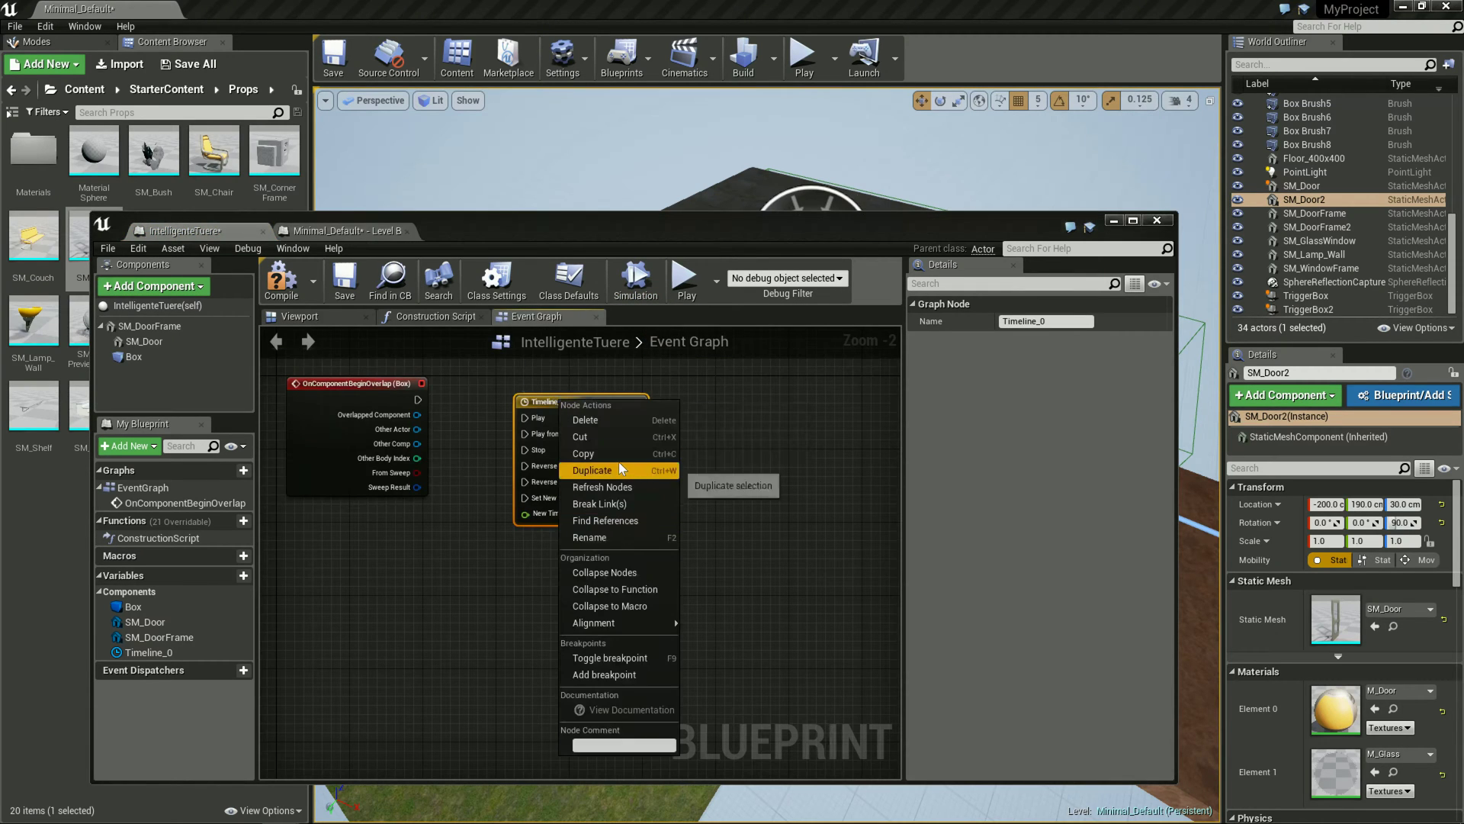
click(609, 537)
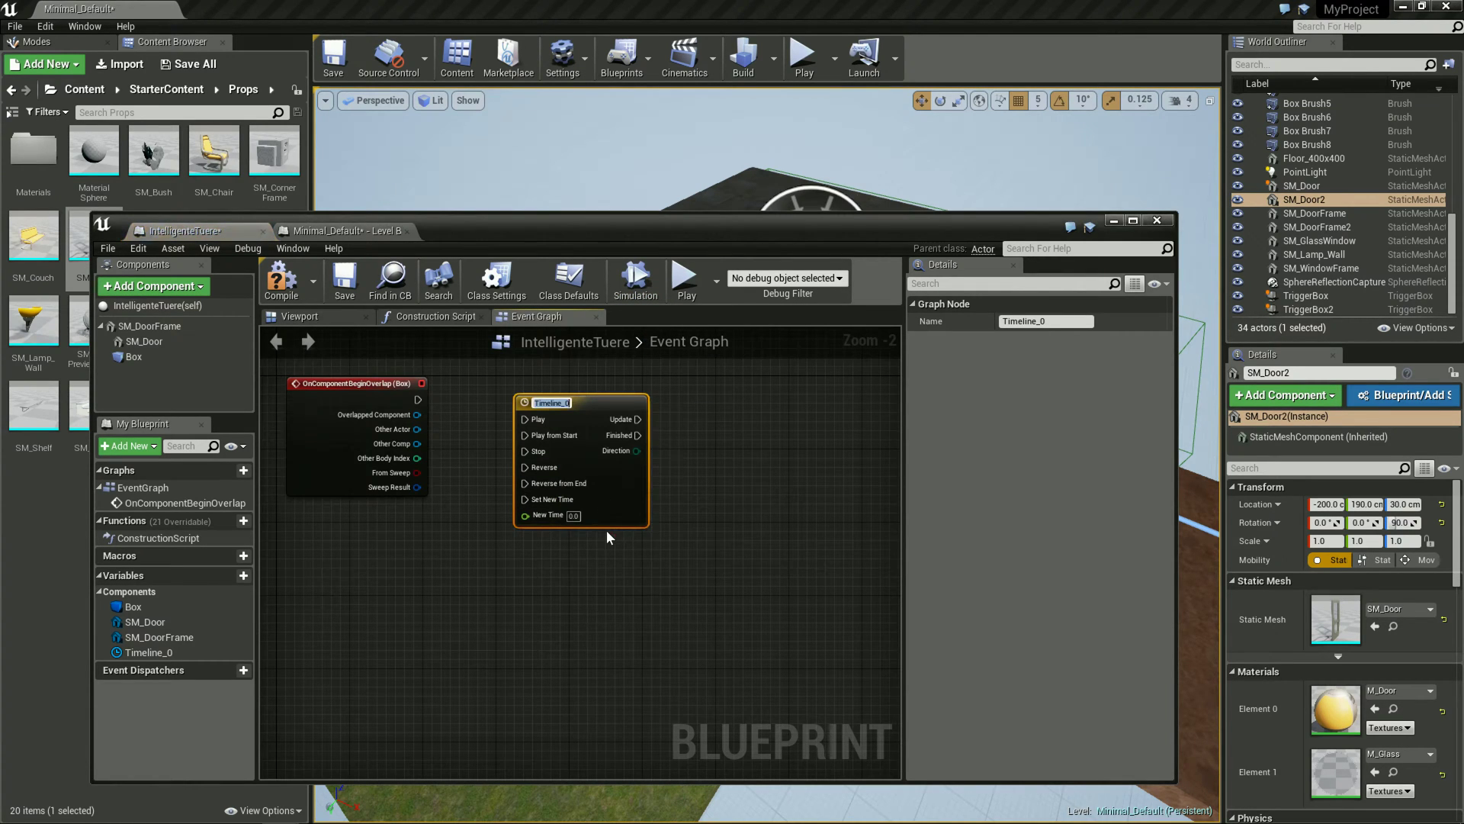
text(T)
key(BackSpace)
text(RotationAn)
text(imation)
key(Return)
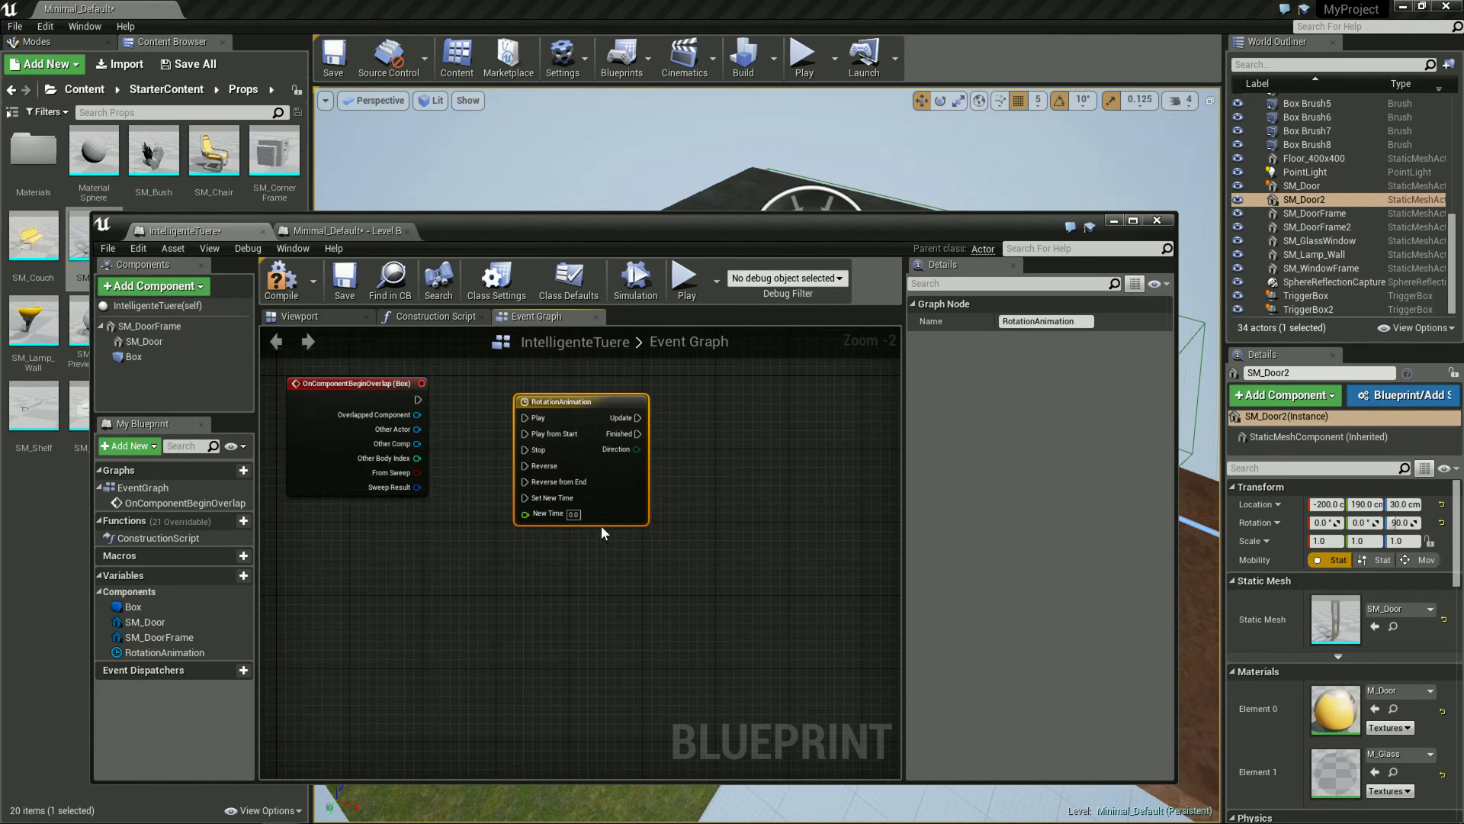
Add a float track to RotationAnimation and set the timeline length to 3
double_click(594, 464)
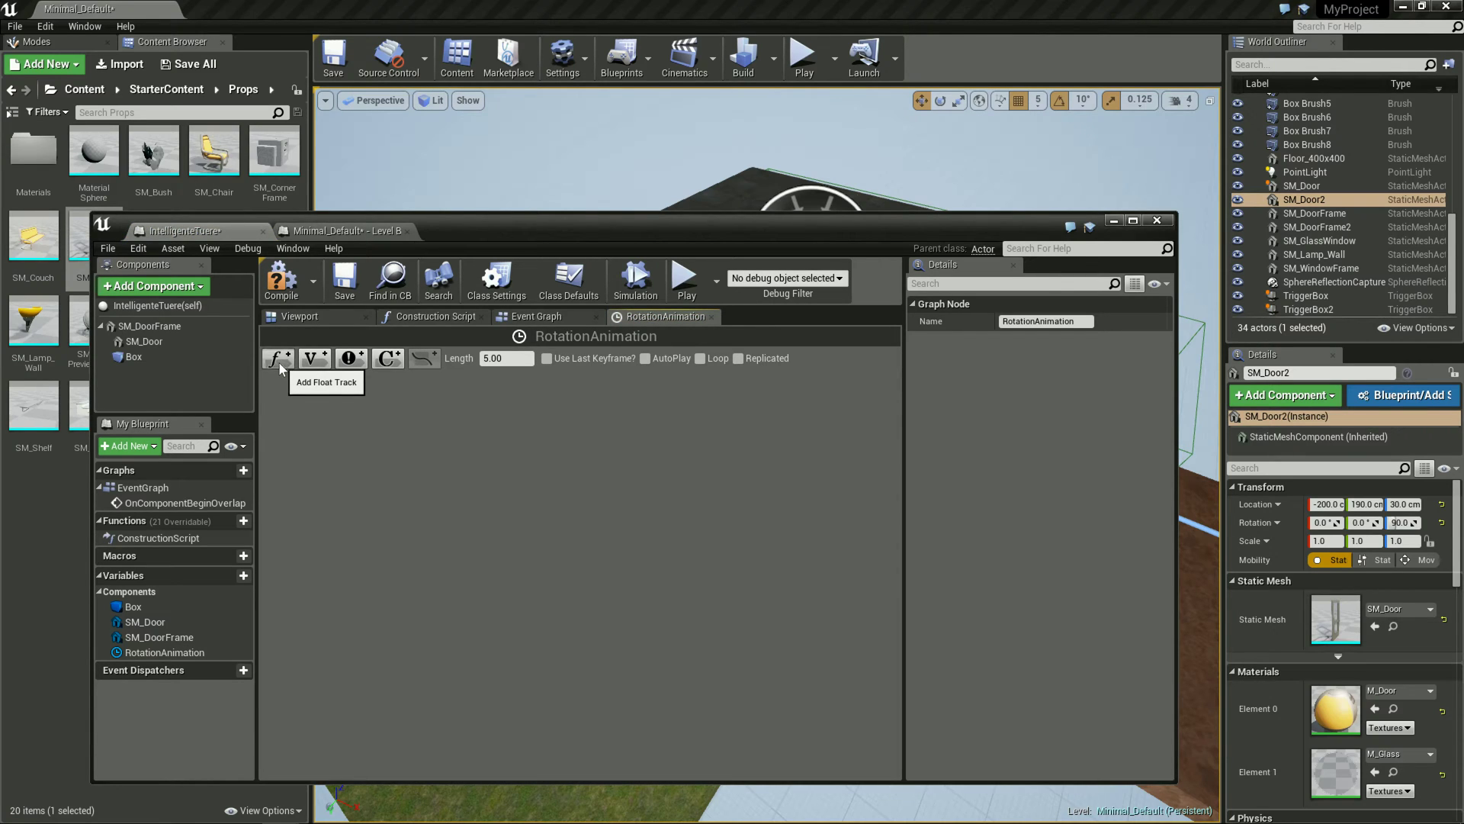
click(278, 360)
click(483, 357)
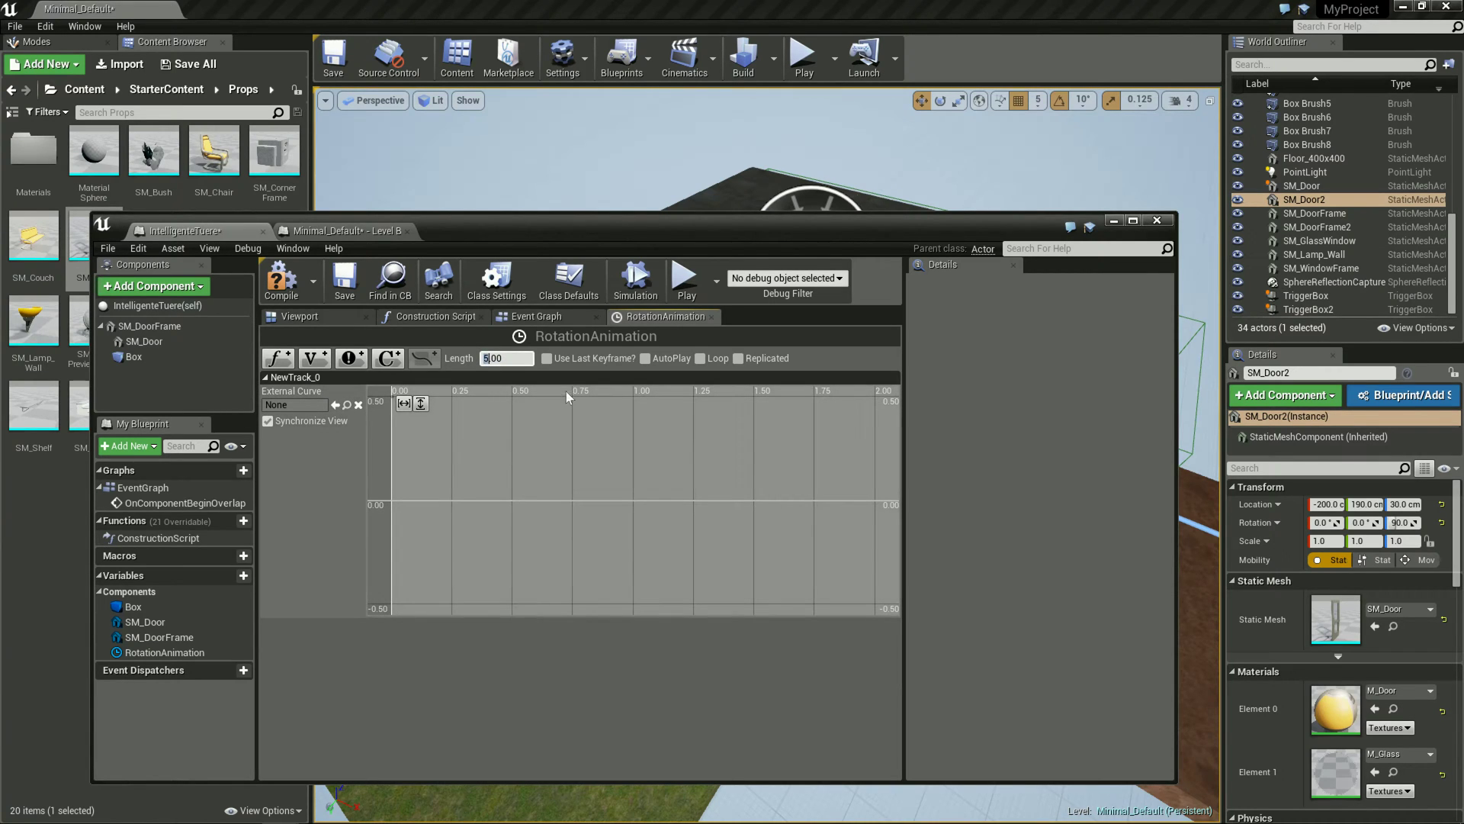
text(3)
Add the first curve key at time 0 with value 0
right_click(499, 435)
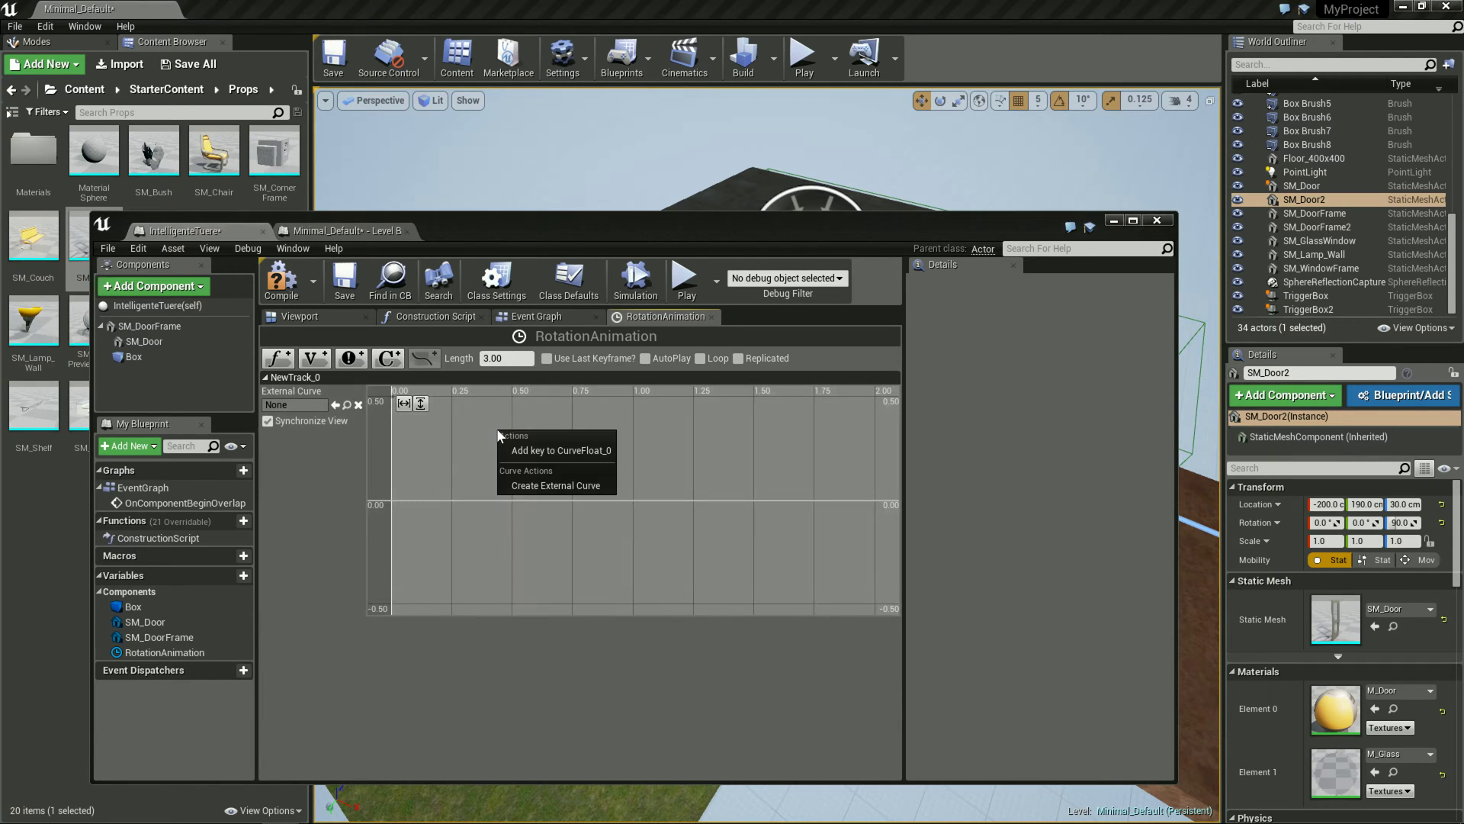
click(579, 450)
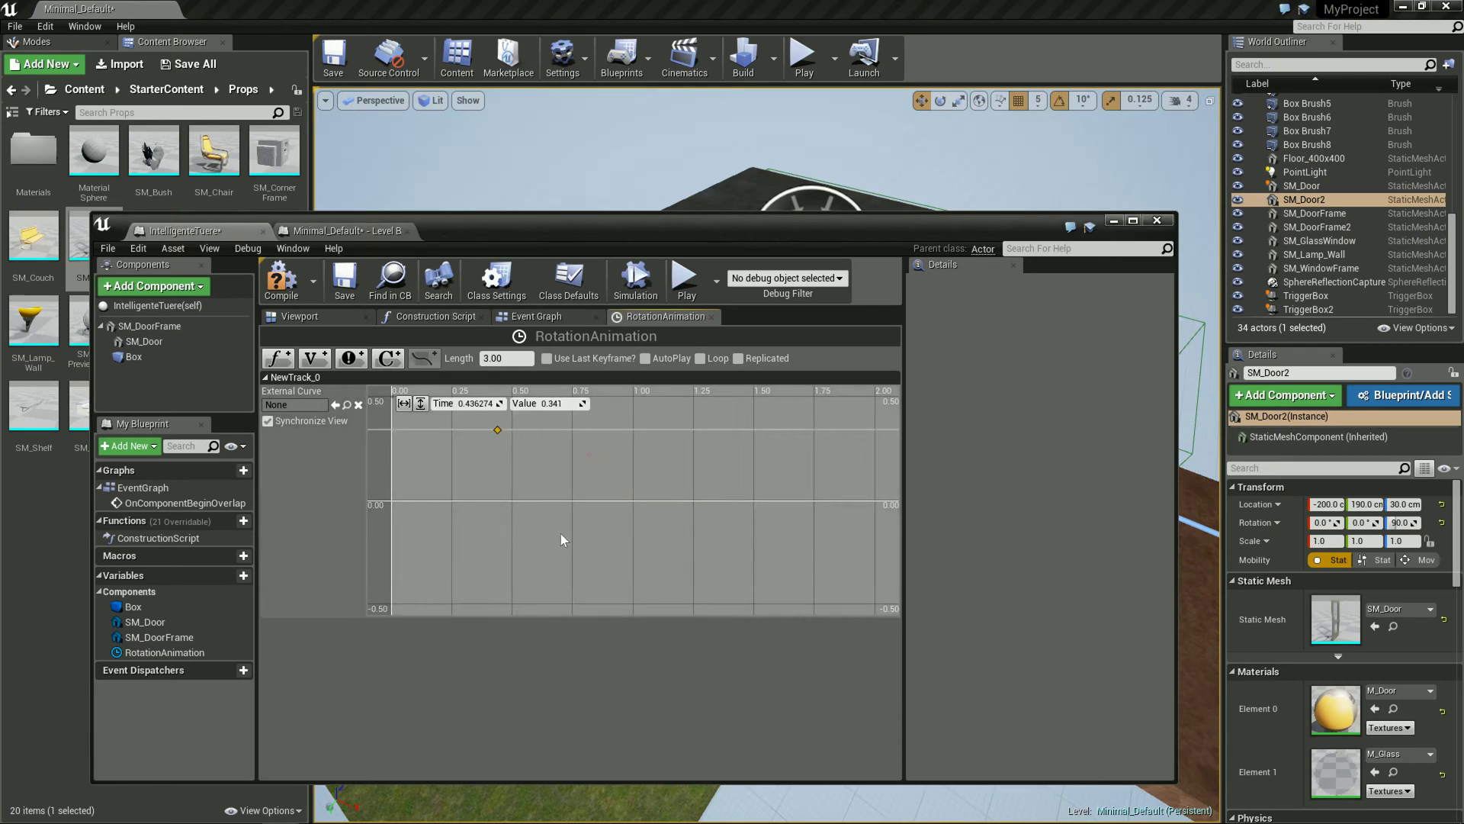
click(473, 403)
text(0)
click(551, 403)
text(0)
key(Return)
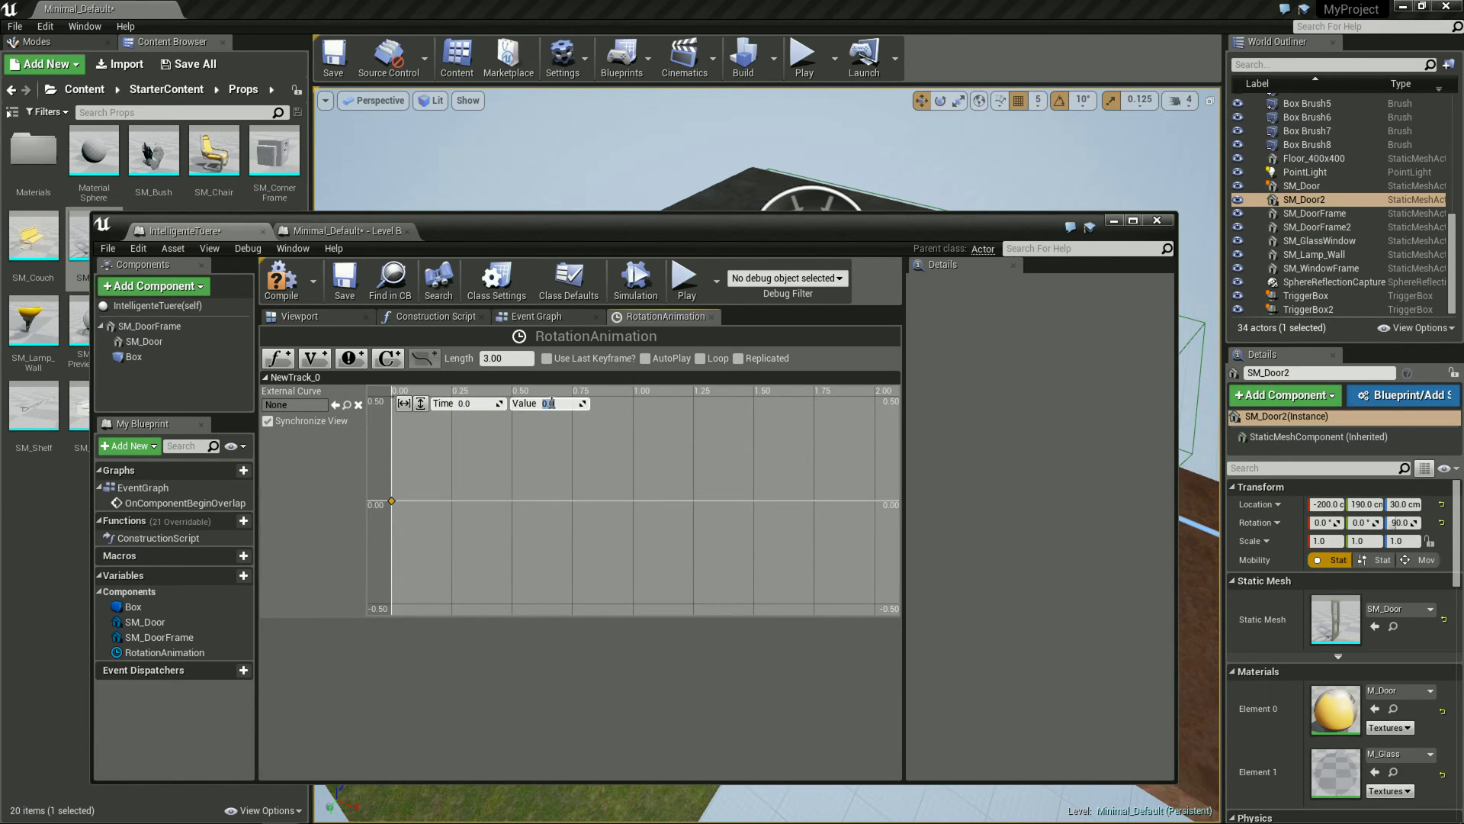
Add a second curve key at time 3.0 with value 120
right_click(564, 462)
click(588, 467)
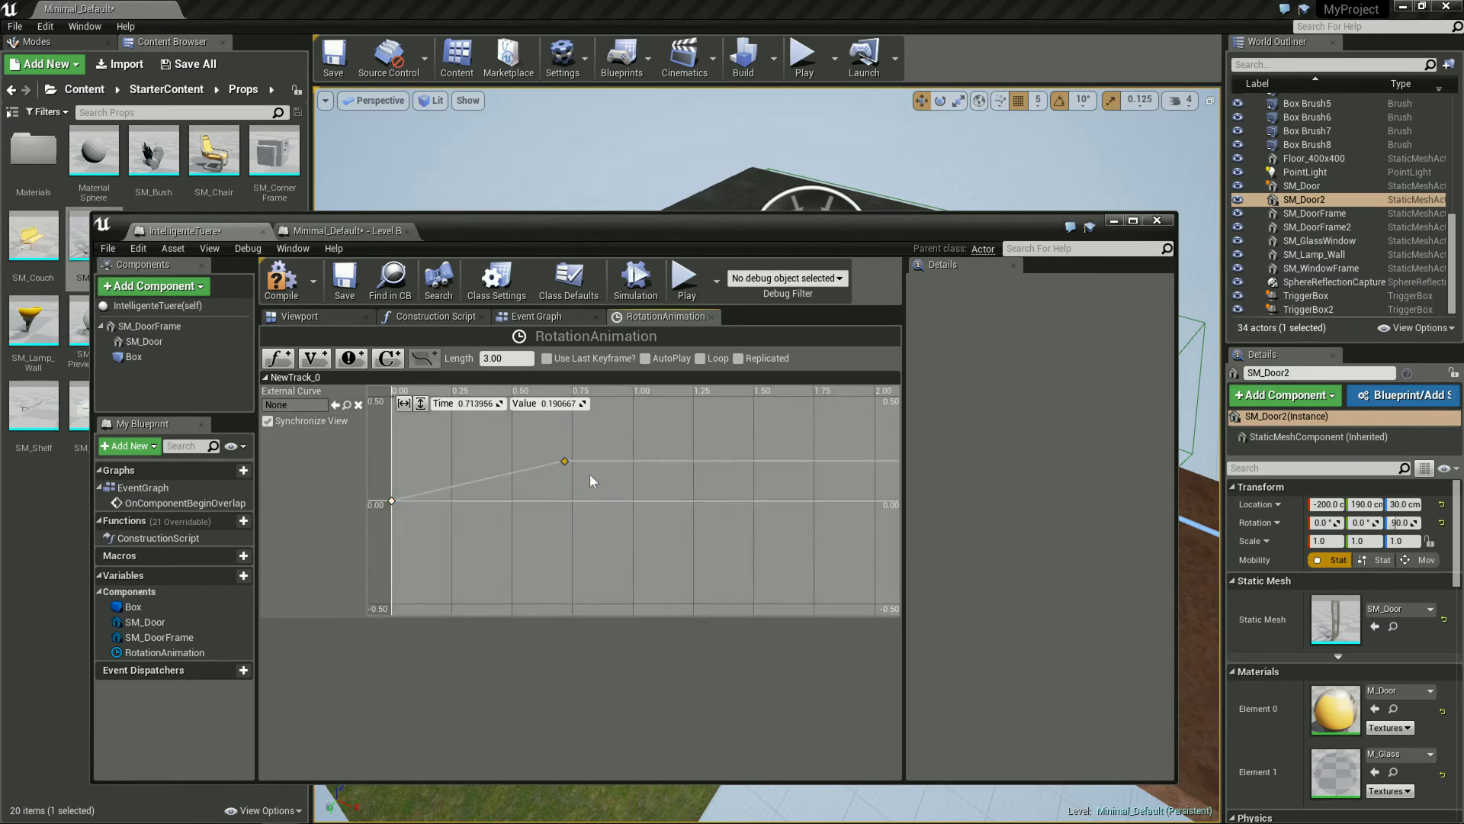
click(476, 402)
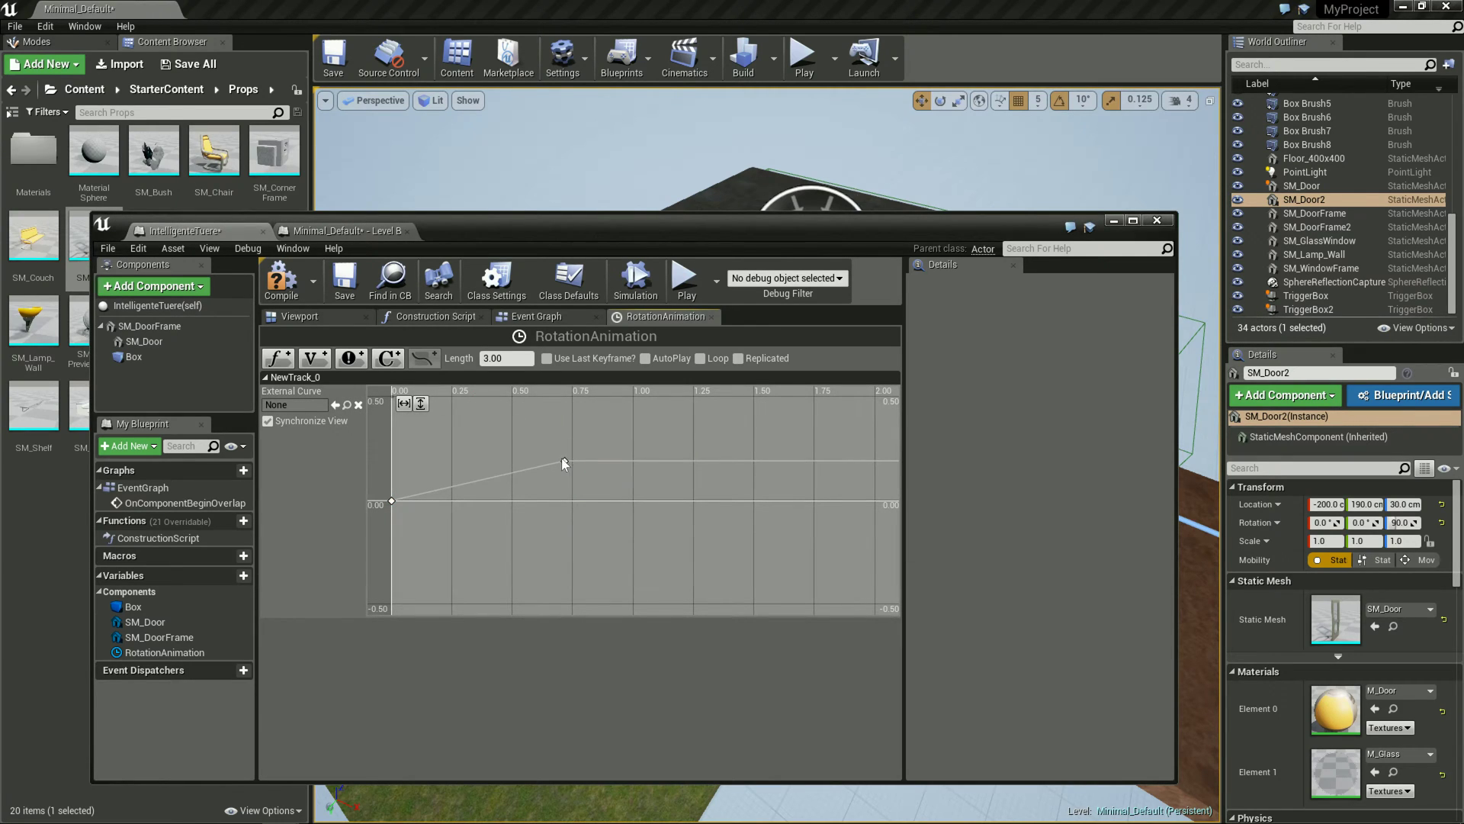
click(565, 460)
click(477, 404)
text(3.0)
key(Return)
click(546, 403)
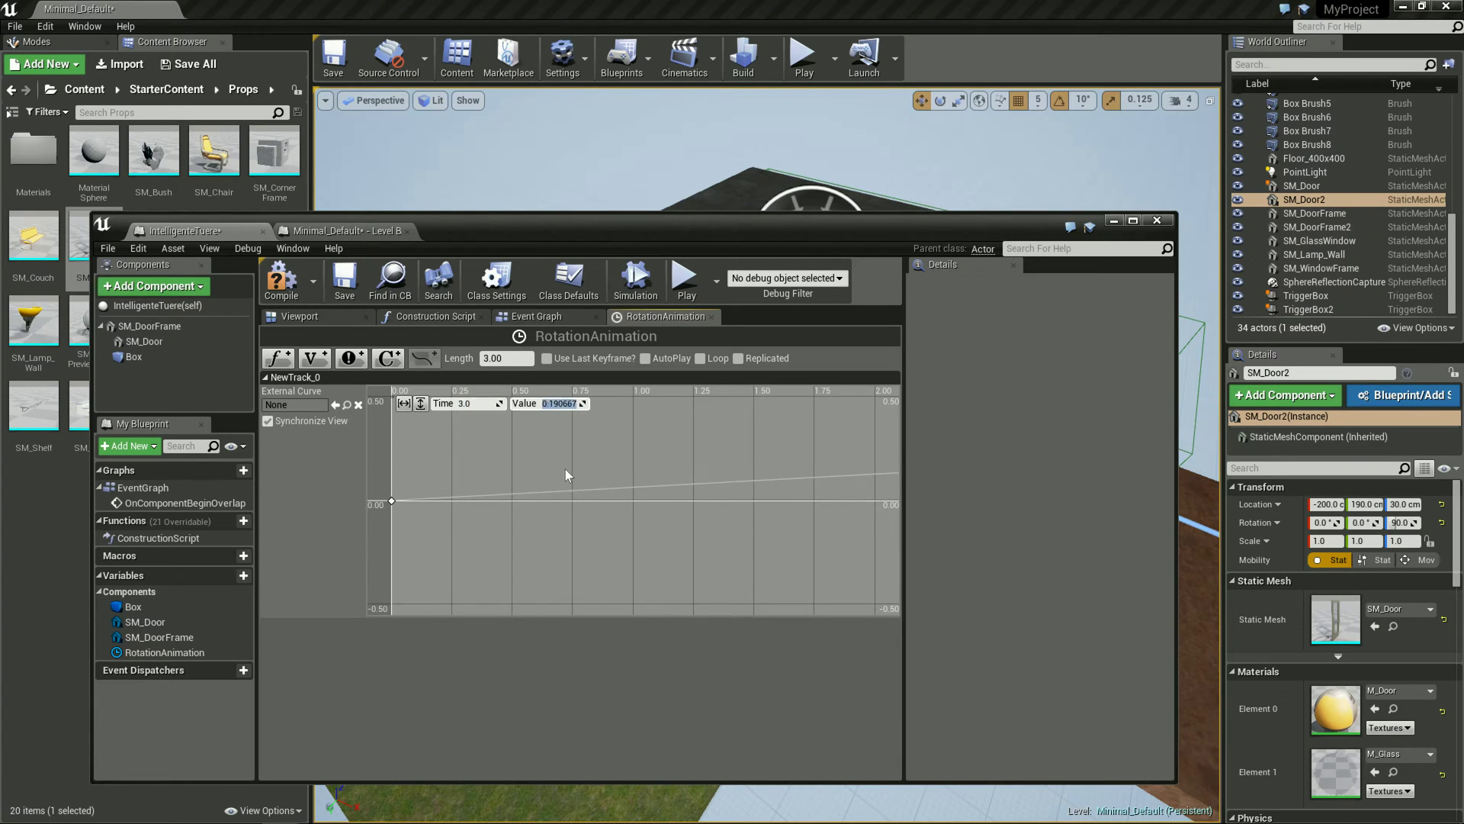
text(120)
key(Return)
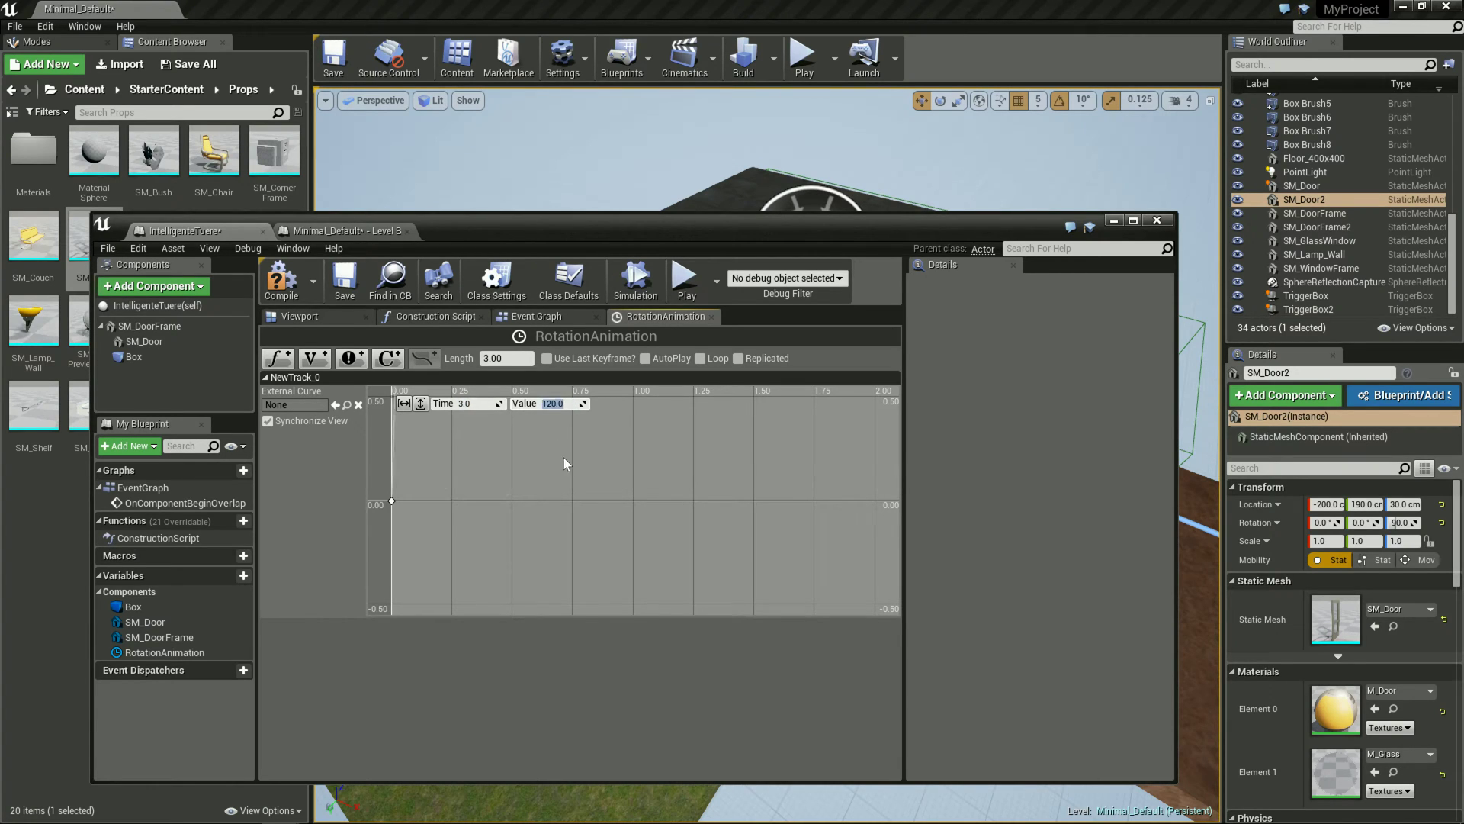
Fit the curve horizontally and vertically, then close the timeline editor
click(404, 403)
click(420, 404)
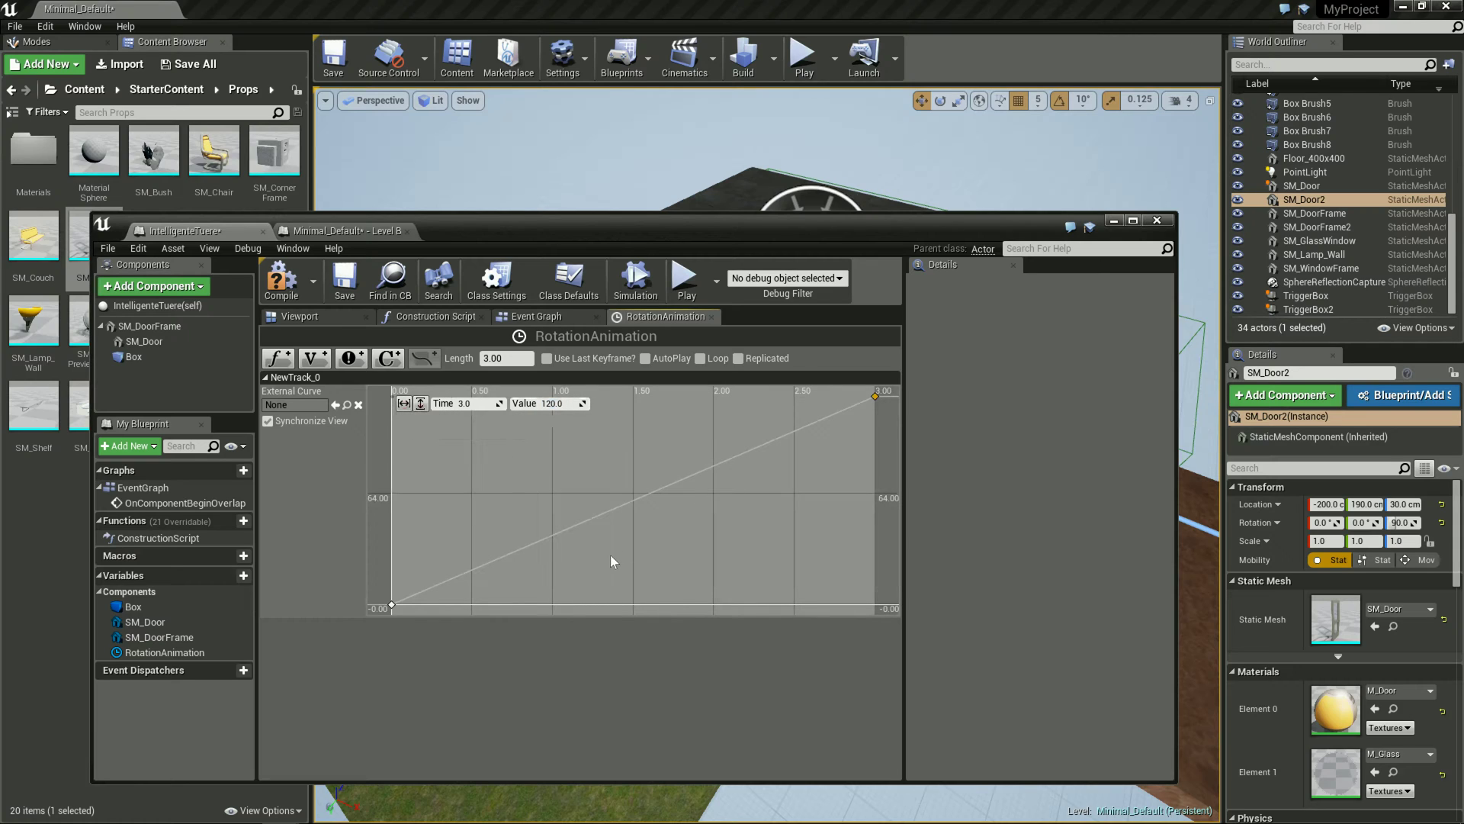
mouse_move(583, 523)
click(713, 318)
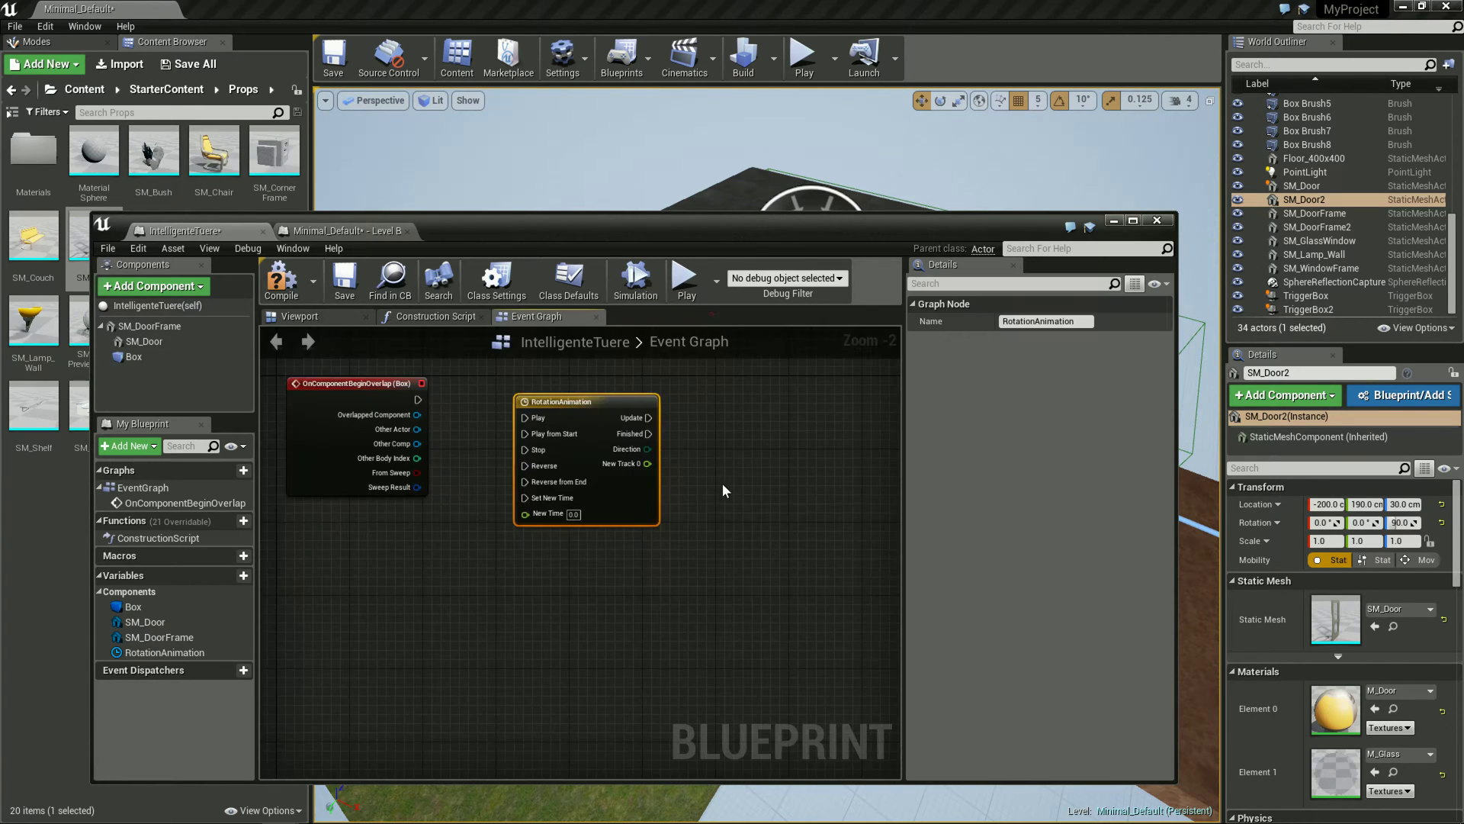
Add a Make Rotator node with New Track 0 driving its Z (Yaw) input
drag(623, 400, 614, 391)
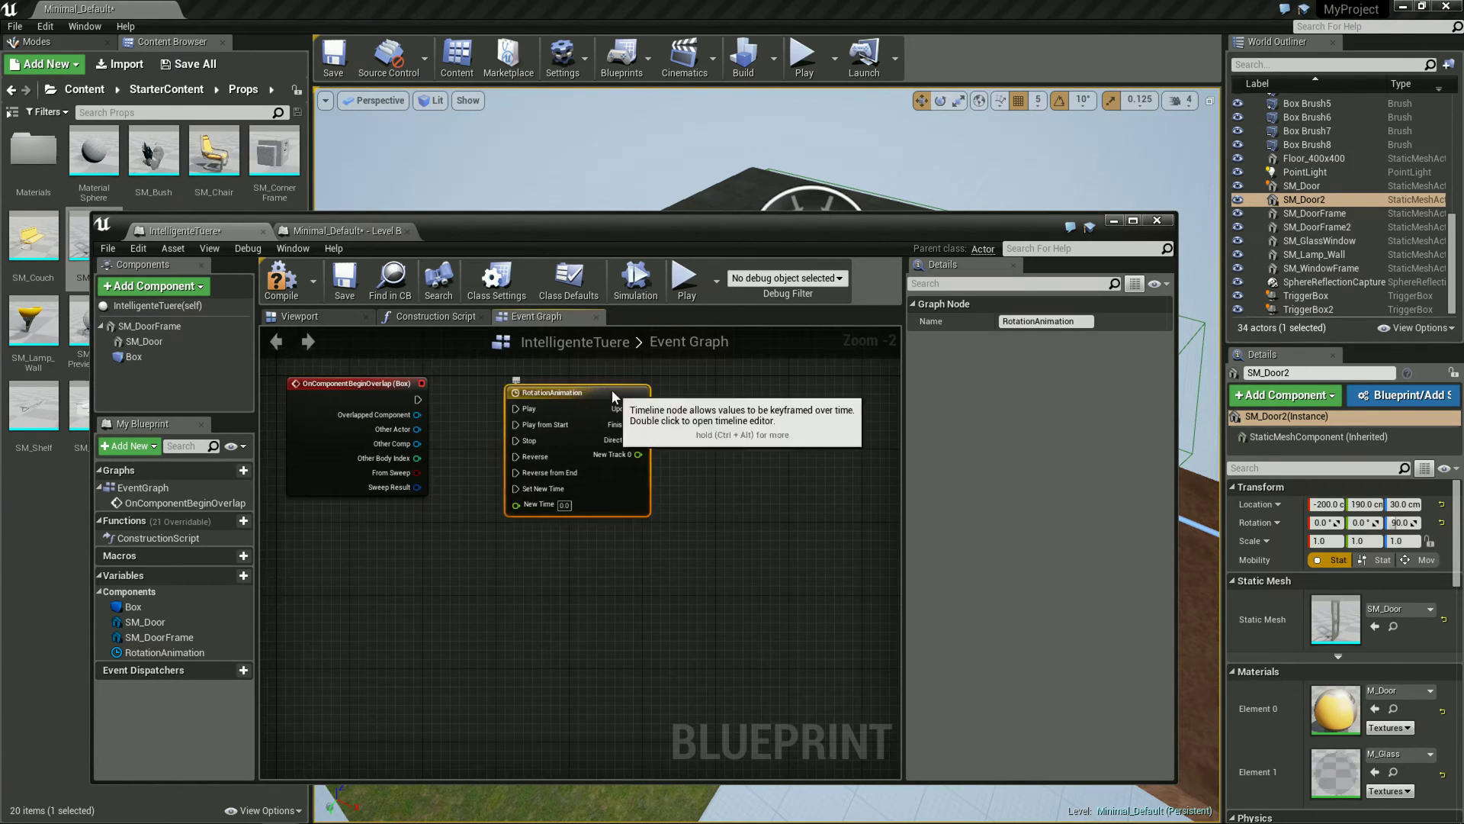
right_click(621, 450)
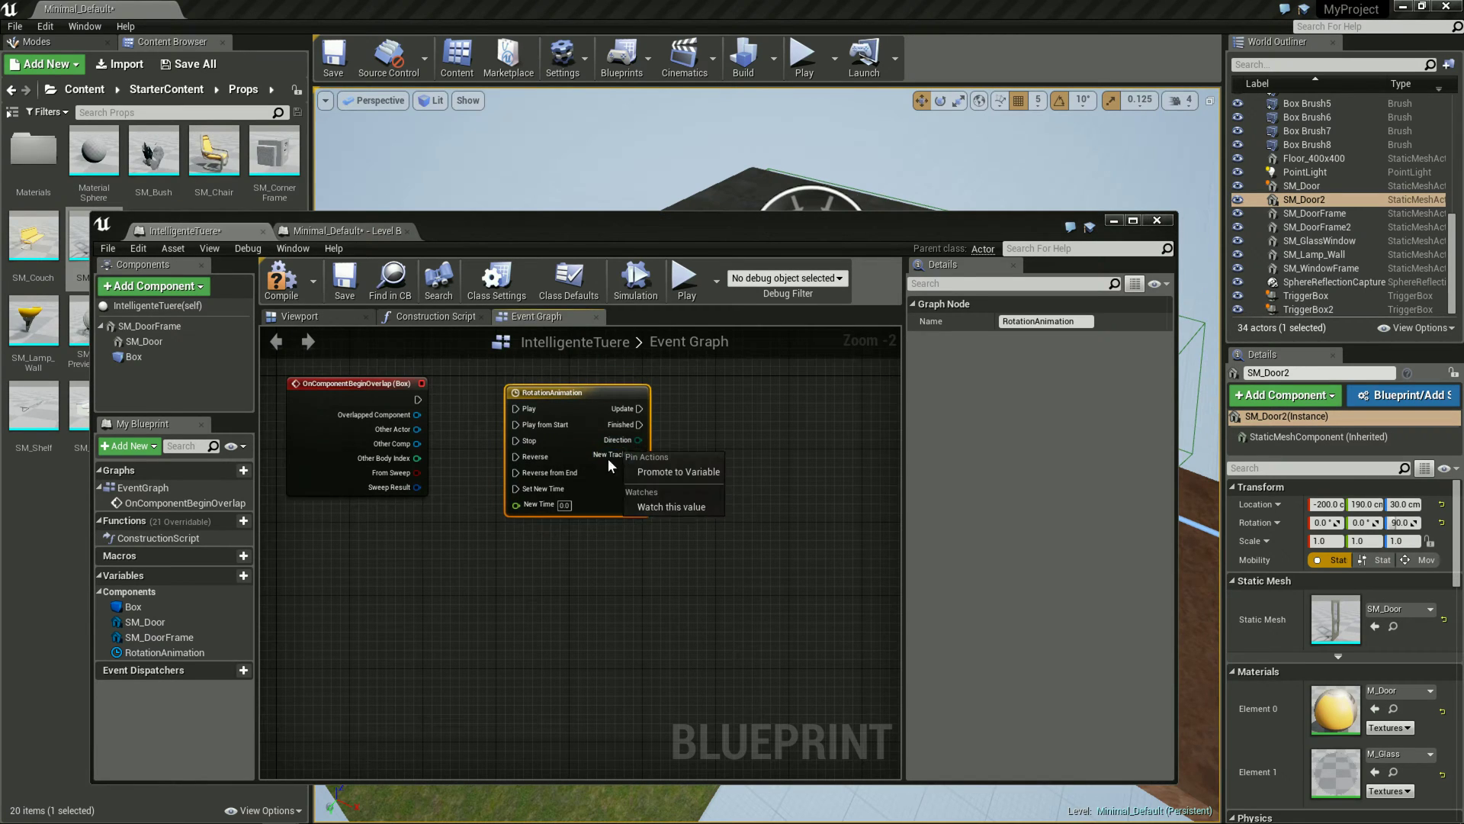
click(610, 458)
drag(610, 458, 706, 461)
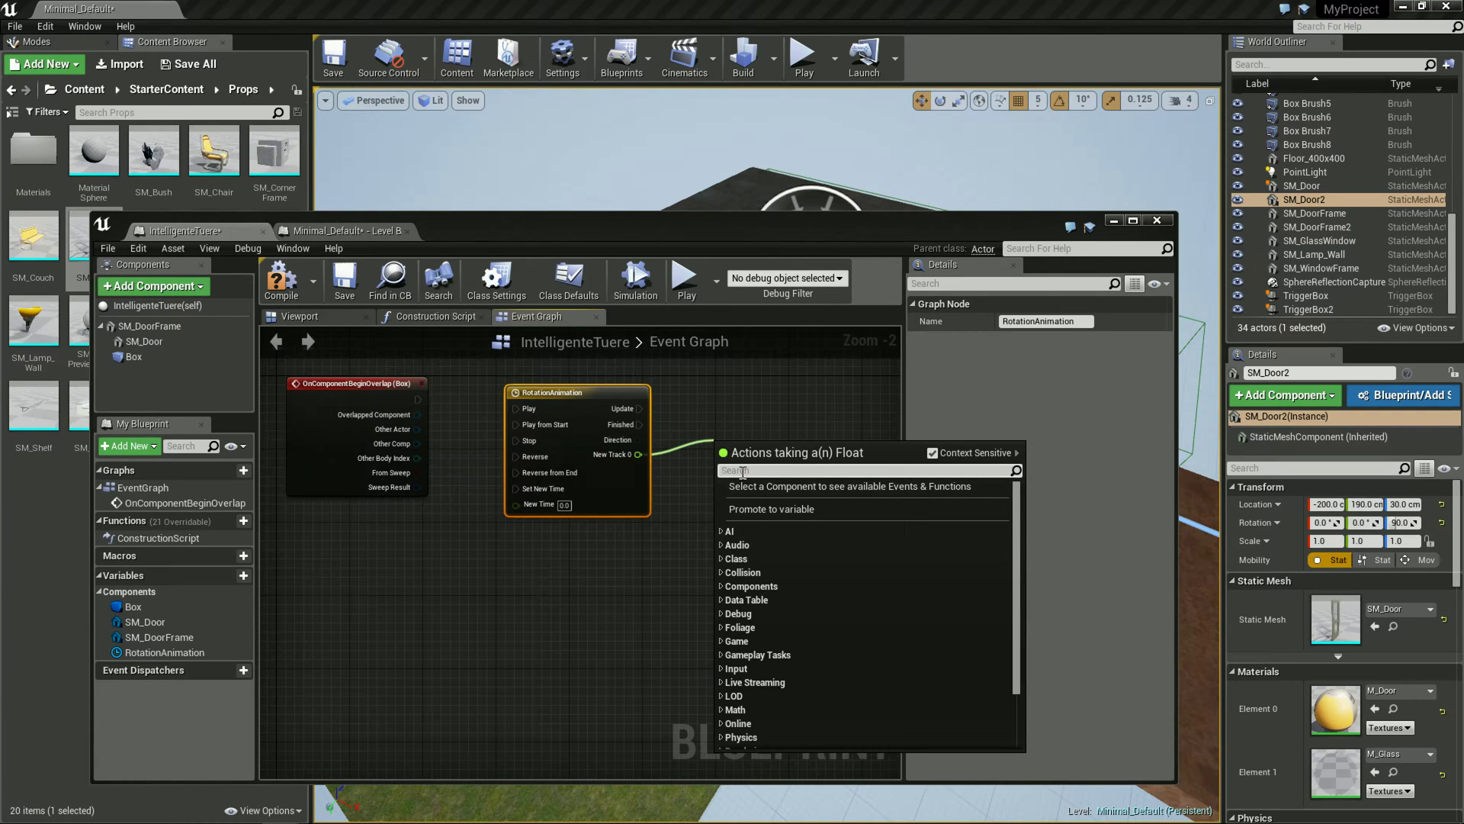
text(Rotat)
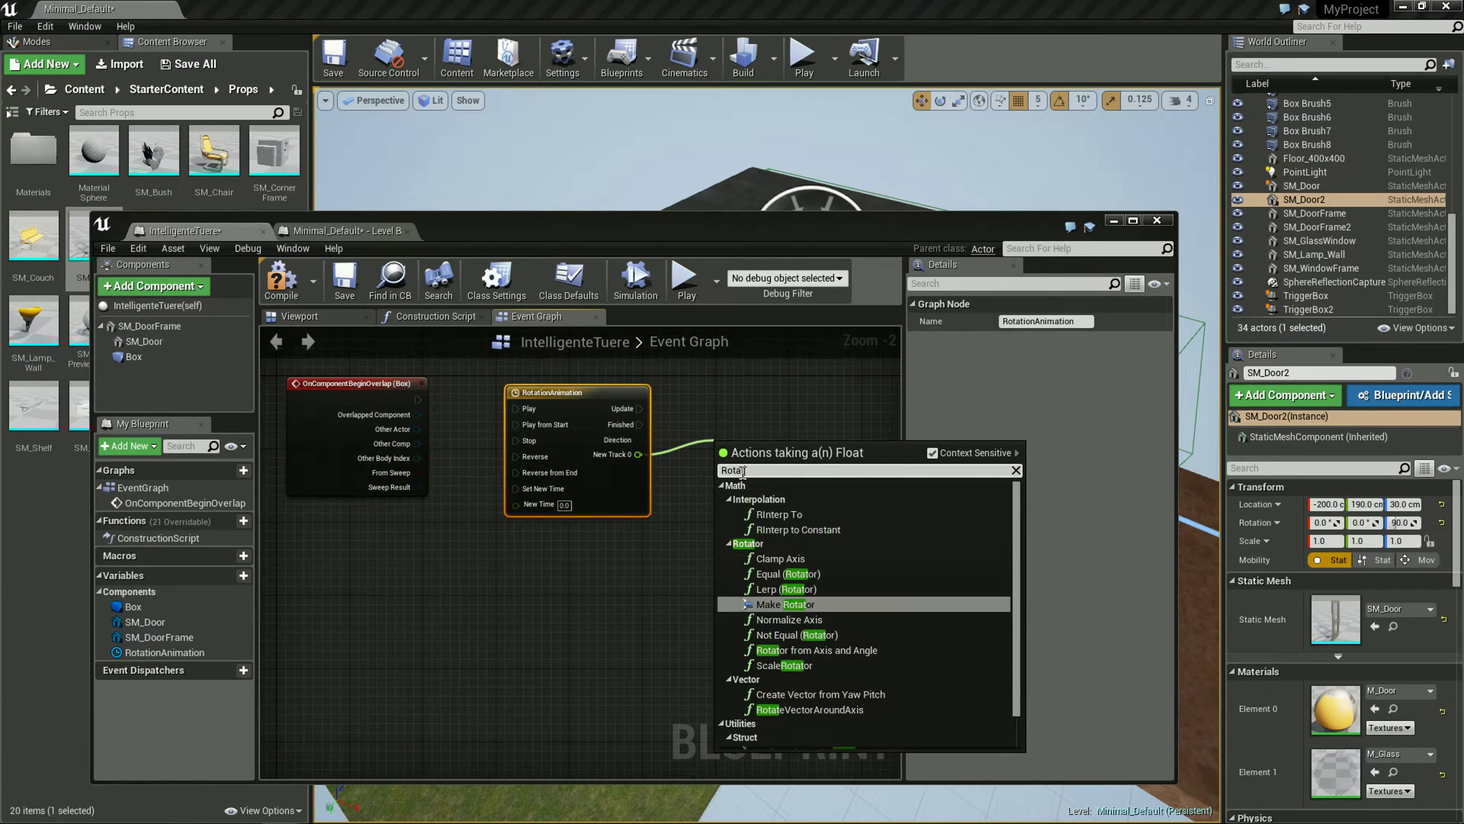
text(or)
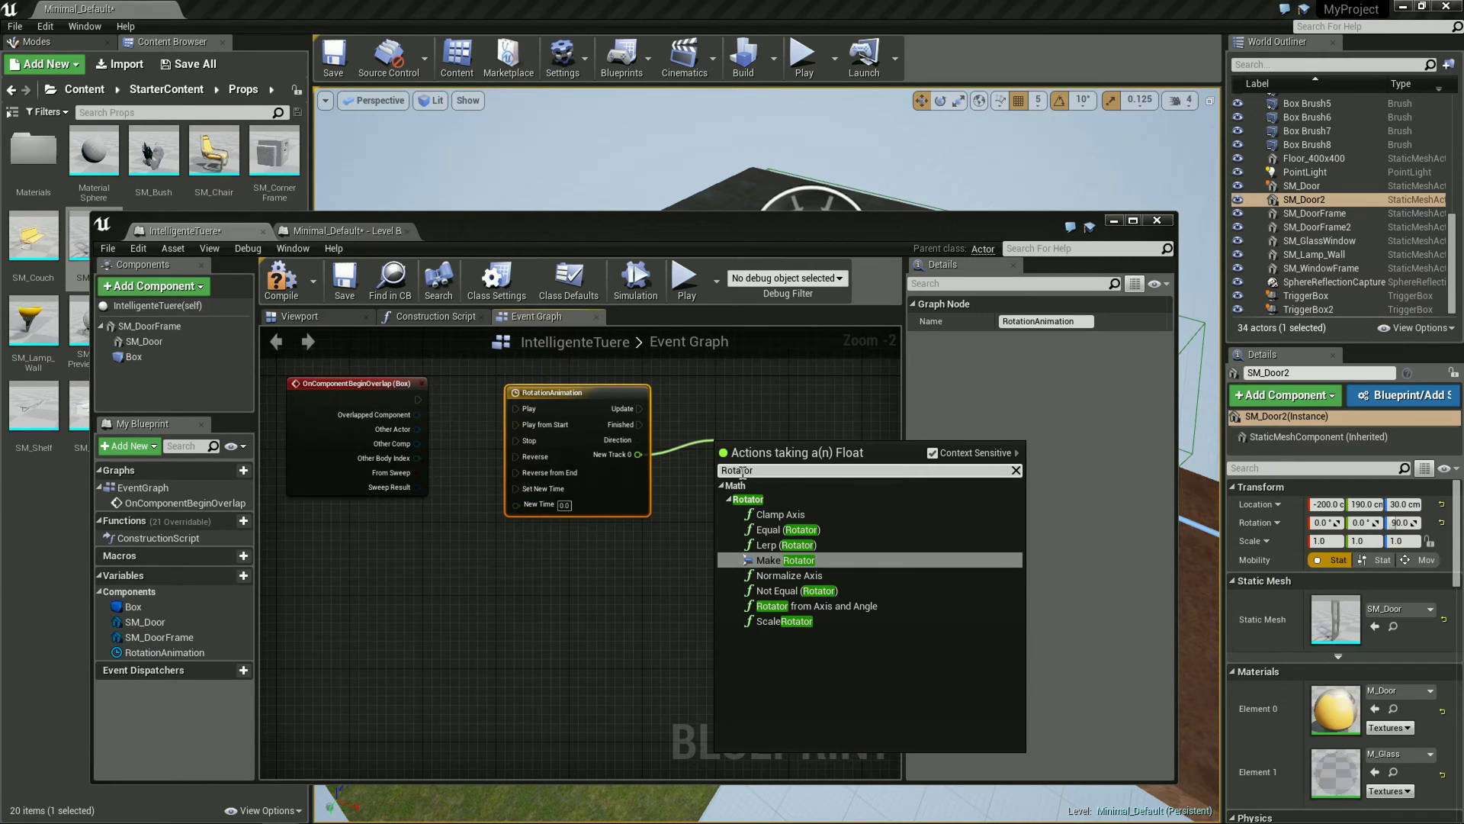
click(785, 560)
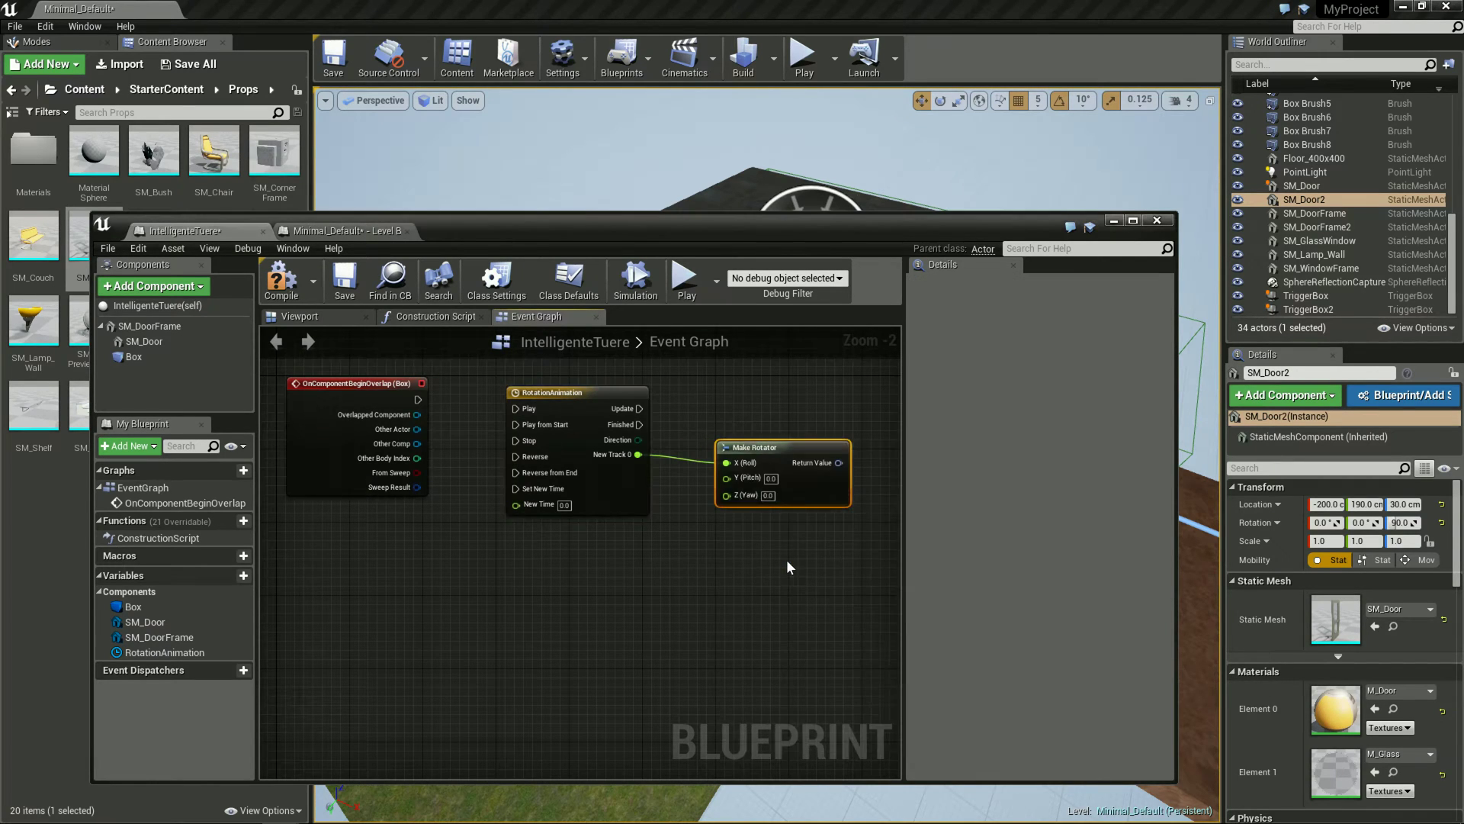
alt+click(731, 464)
drag(638, 454, 726, 498)
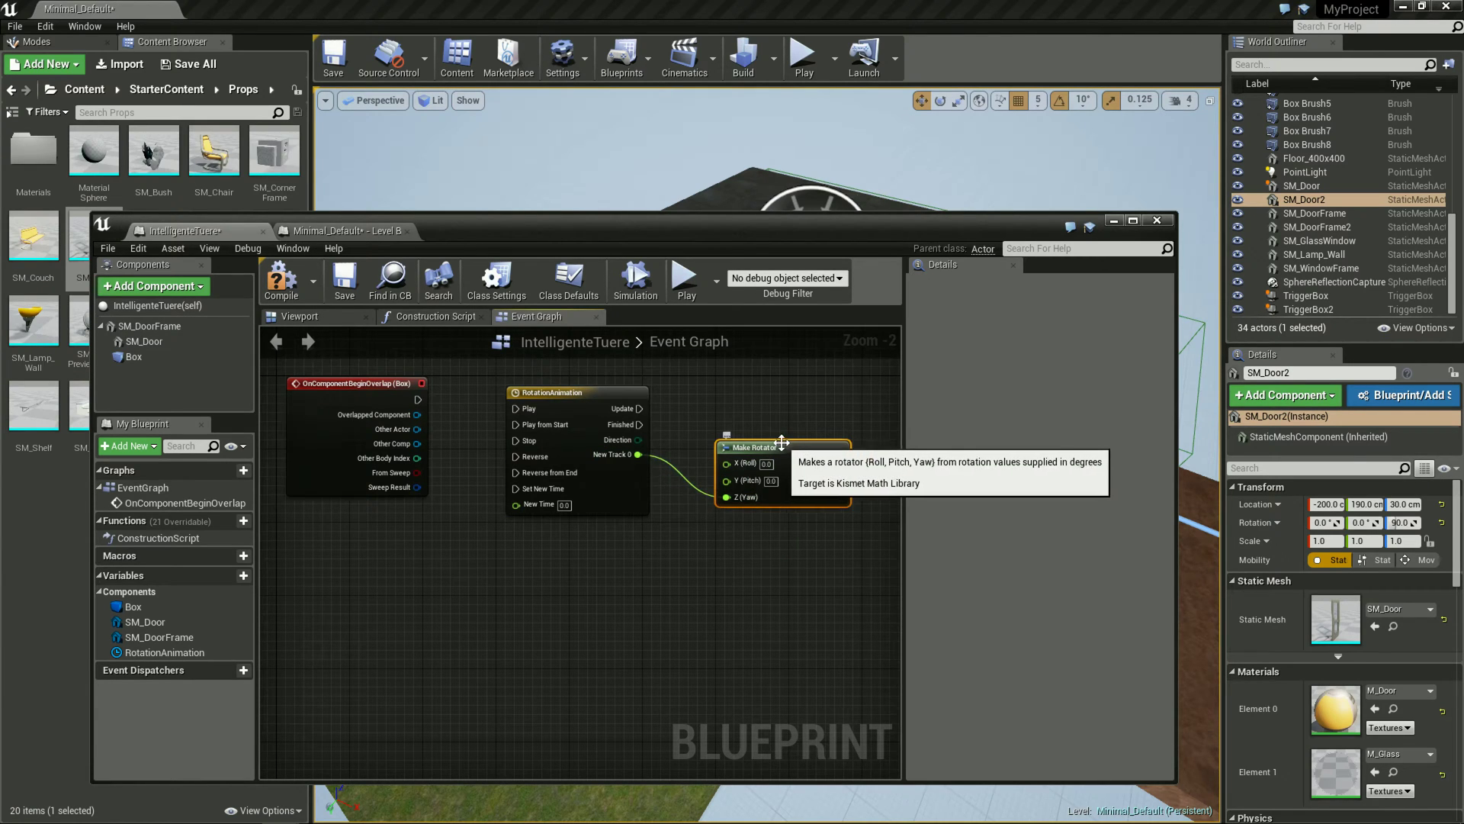
Drag from Make Rotator's Return Value to list the actions taking a Rotator
drag(798, 486, 780, 459)
click(792, 532)
right_drag(792, 532, 697, 541)
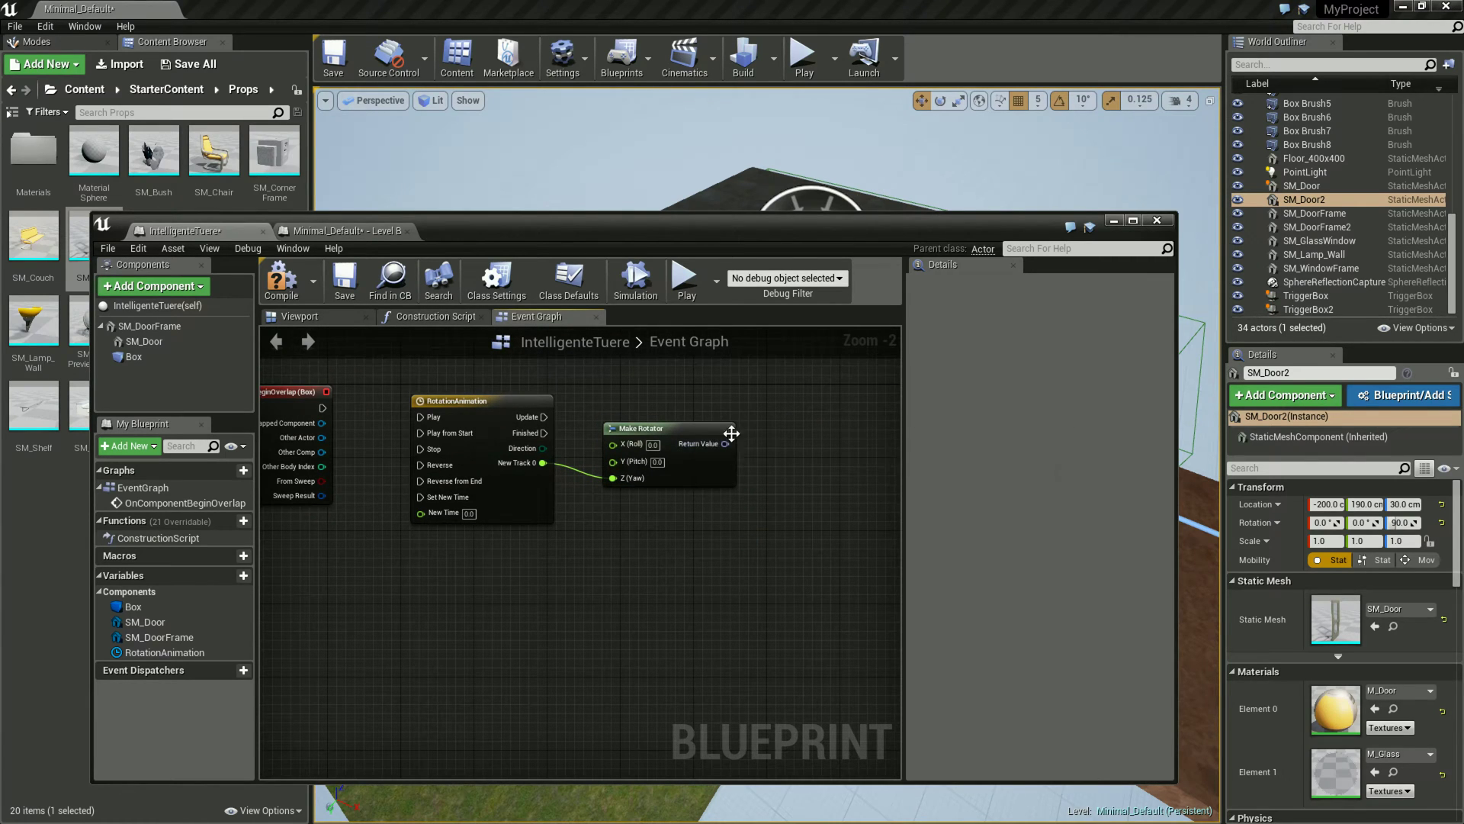
drag(725, 443, 736, 503)
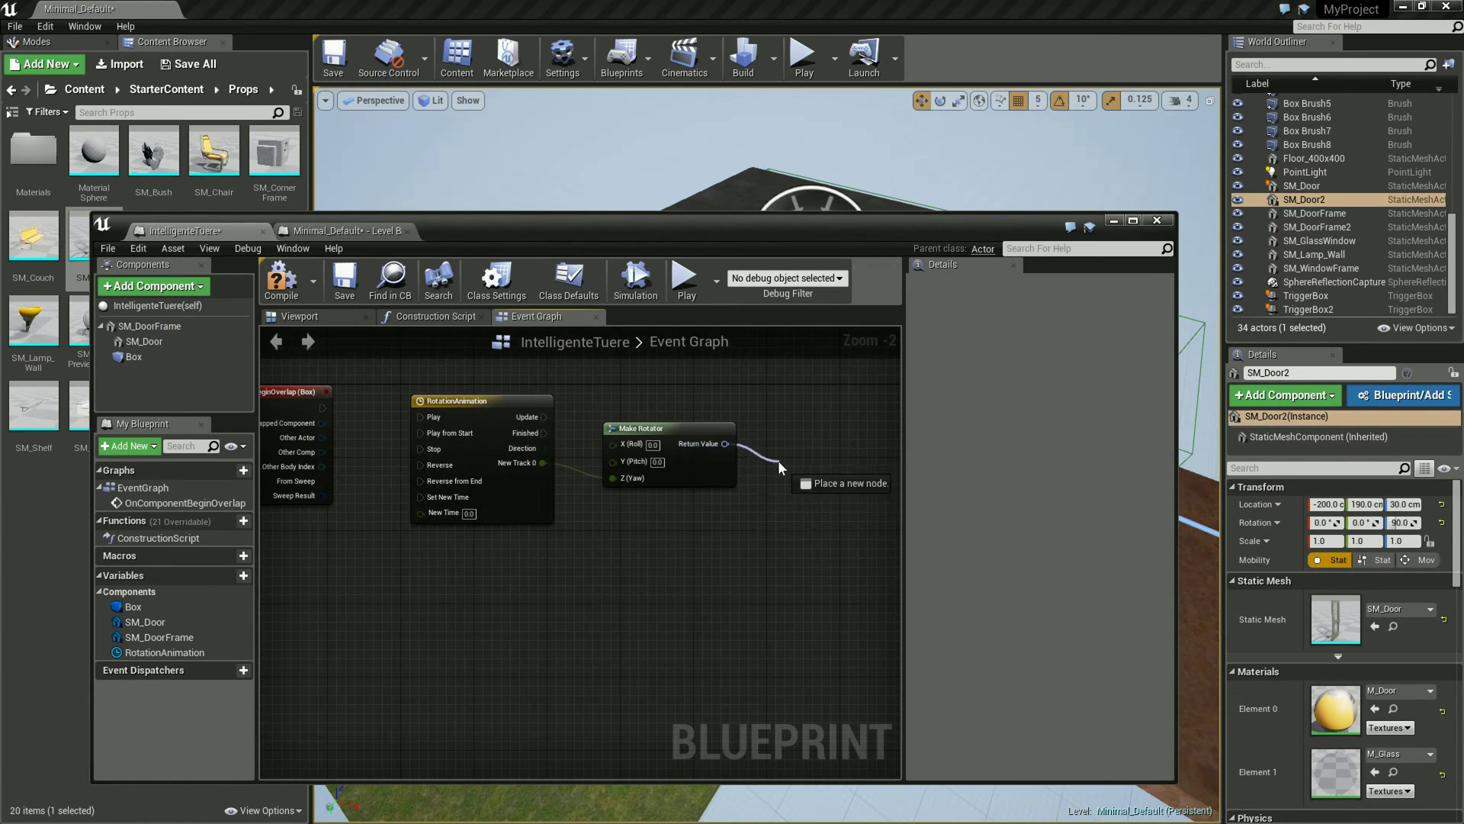
drag(737, 503, 769, 463)
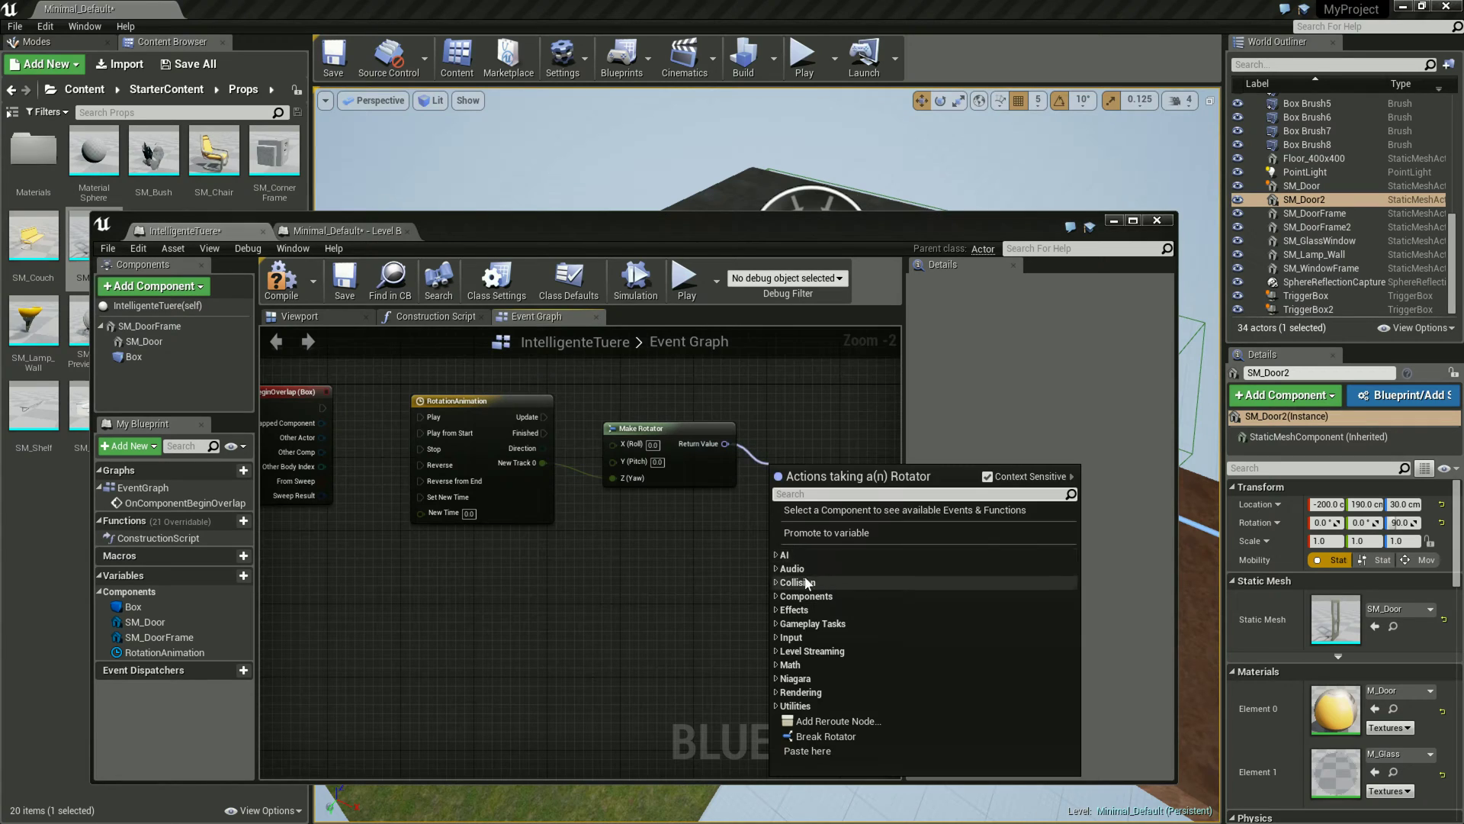
Place an SM_Door getter and add a SetWorldRotation node targeting SM_Door
click(662, 584)
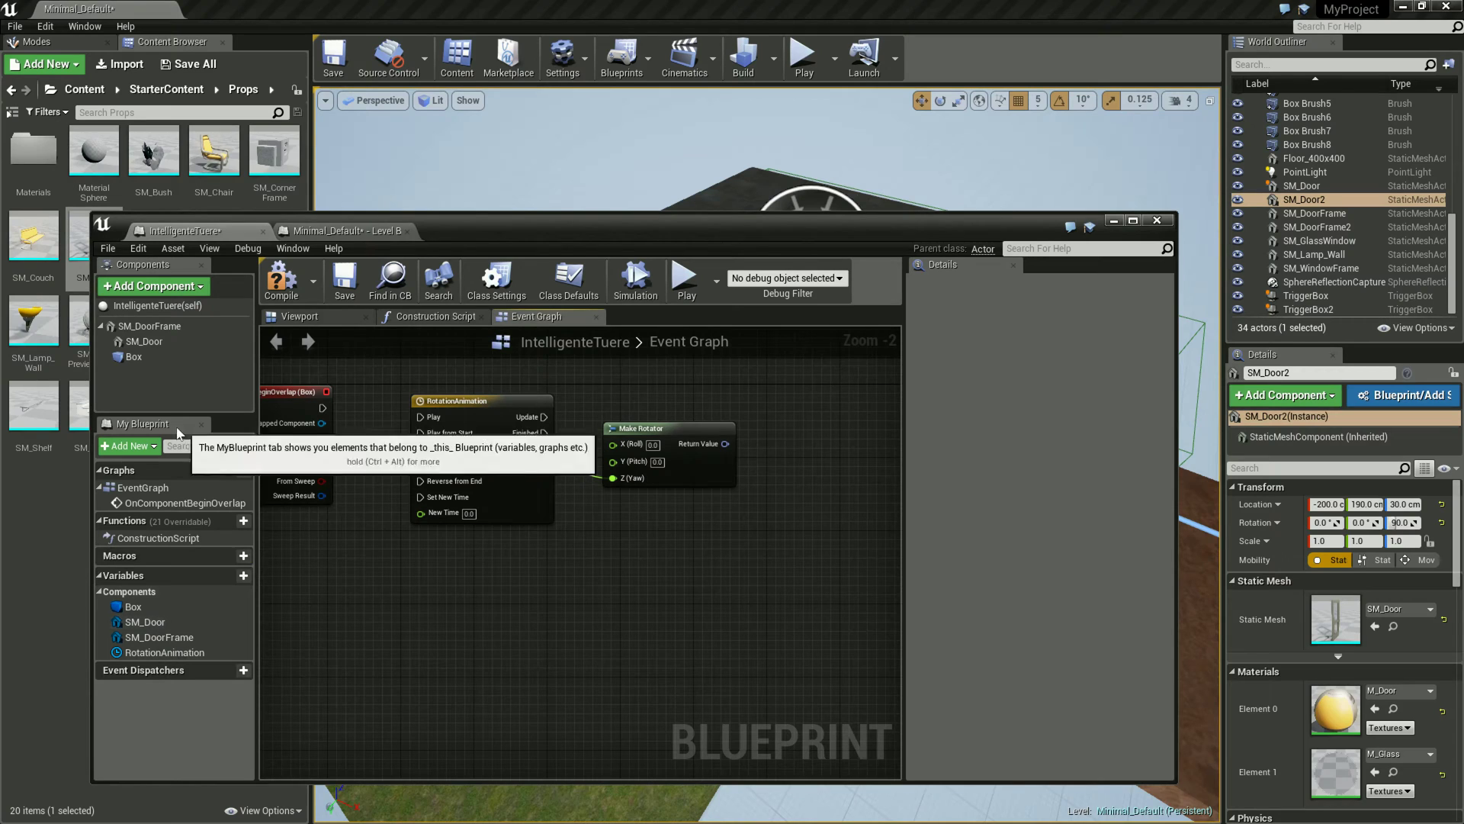
drag(725, 444, 732, 448)
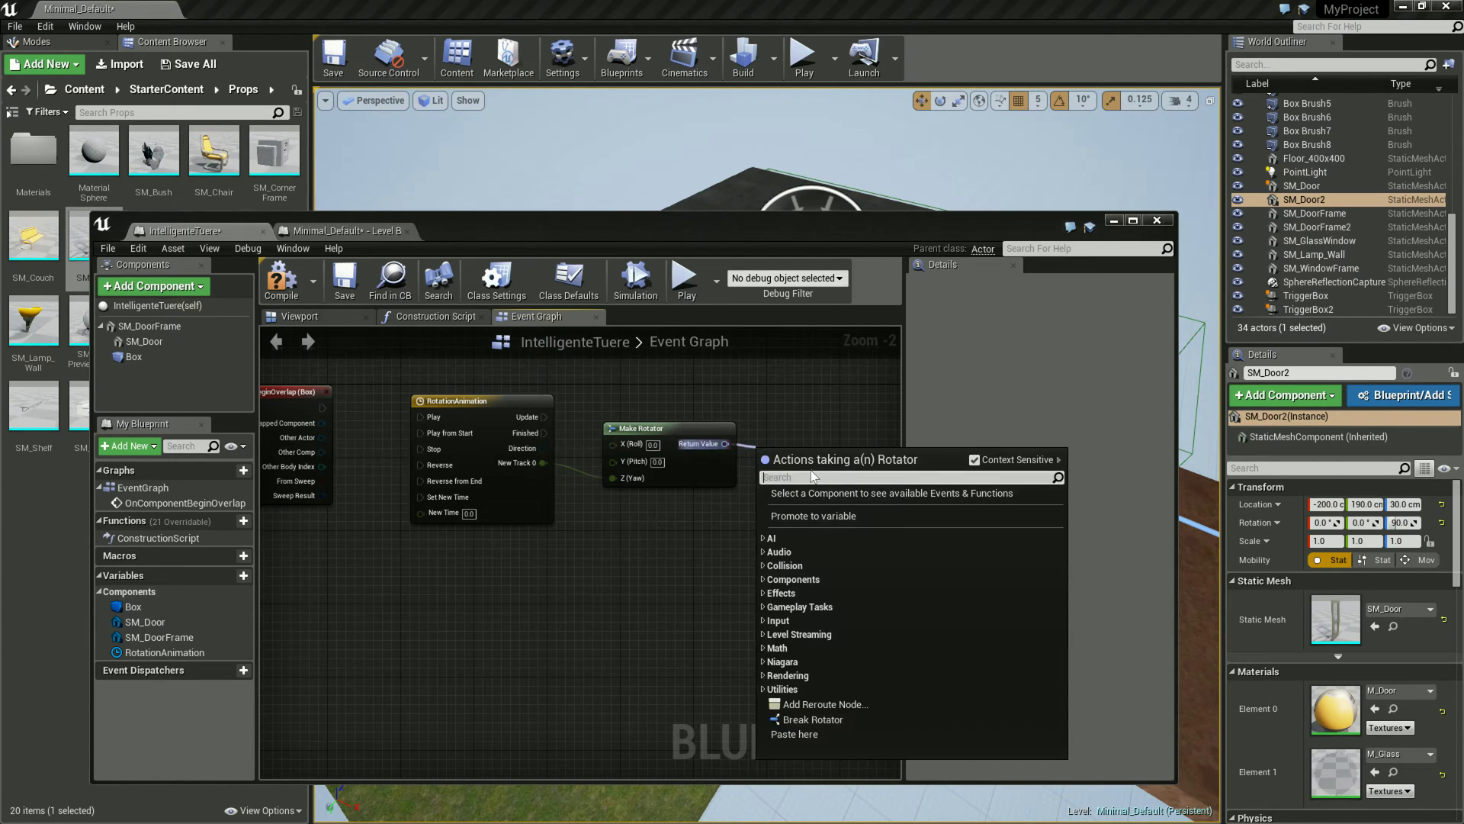
text(Set Rotat)
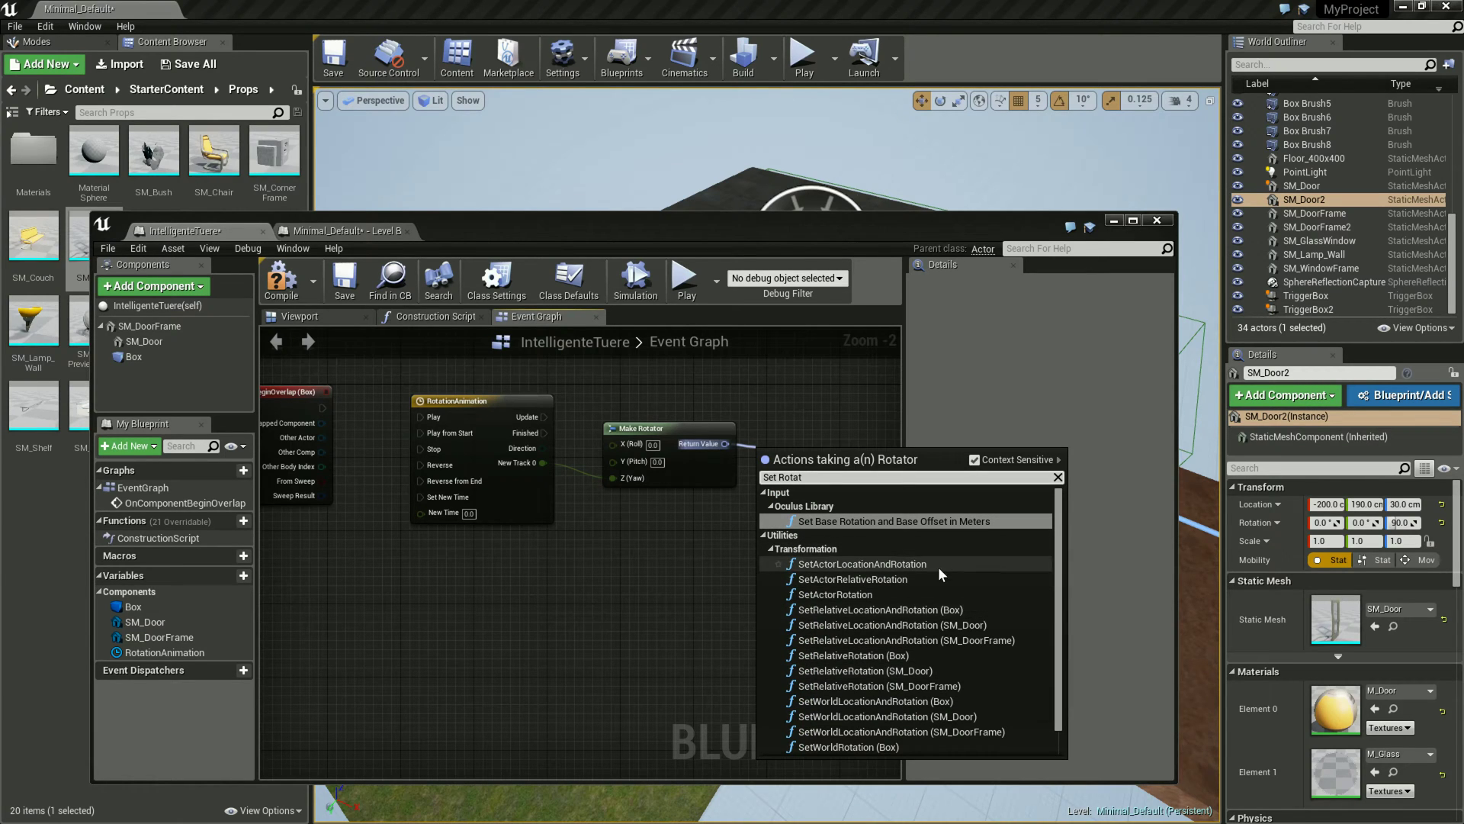
scroll(958, 637, down, 1)
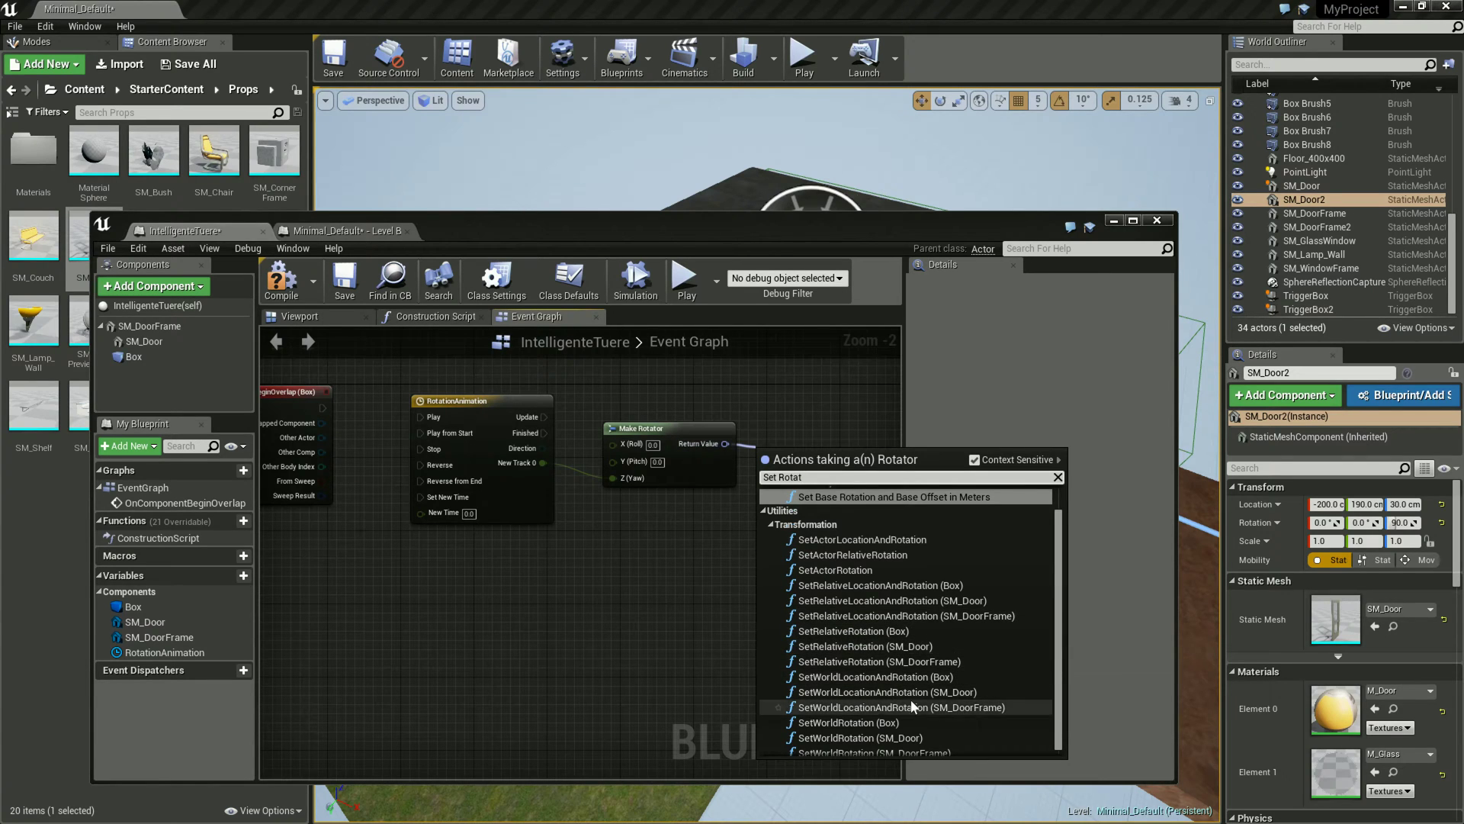
click(695, 652)
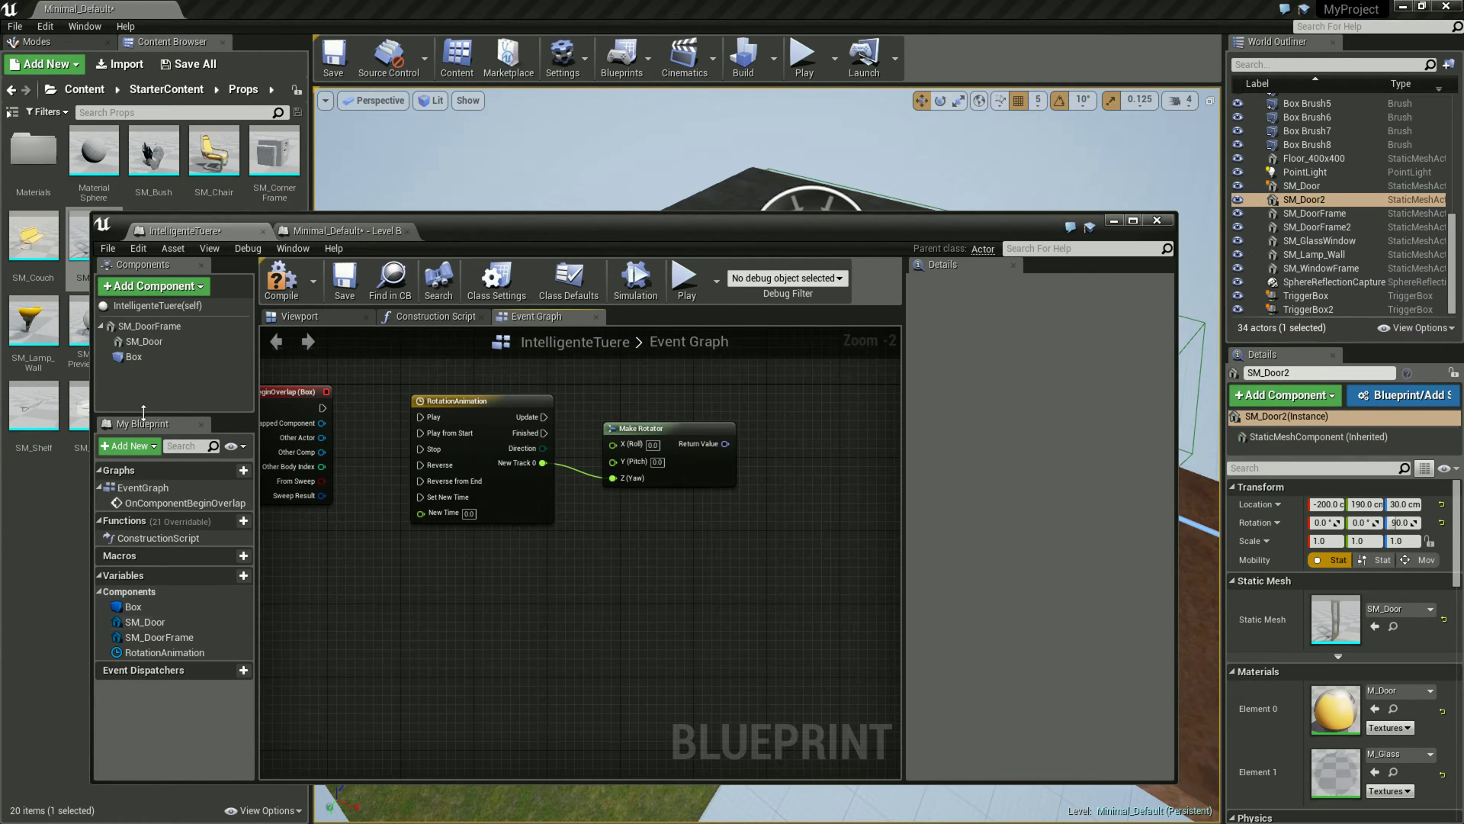
click(143, 343)
mouse_move(144, 343)
mouse_down()
mouse_move(606, 526)
mouse_move(780, 523)
mouse_up()
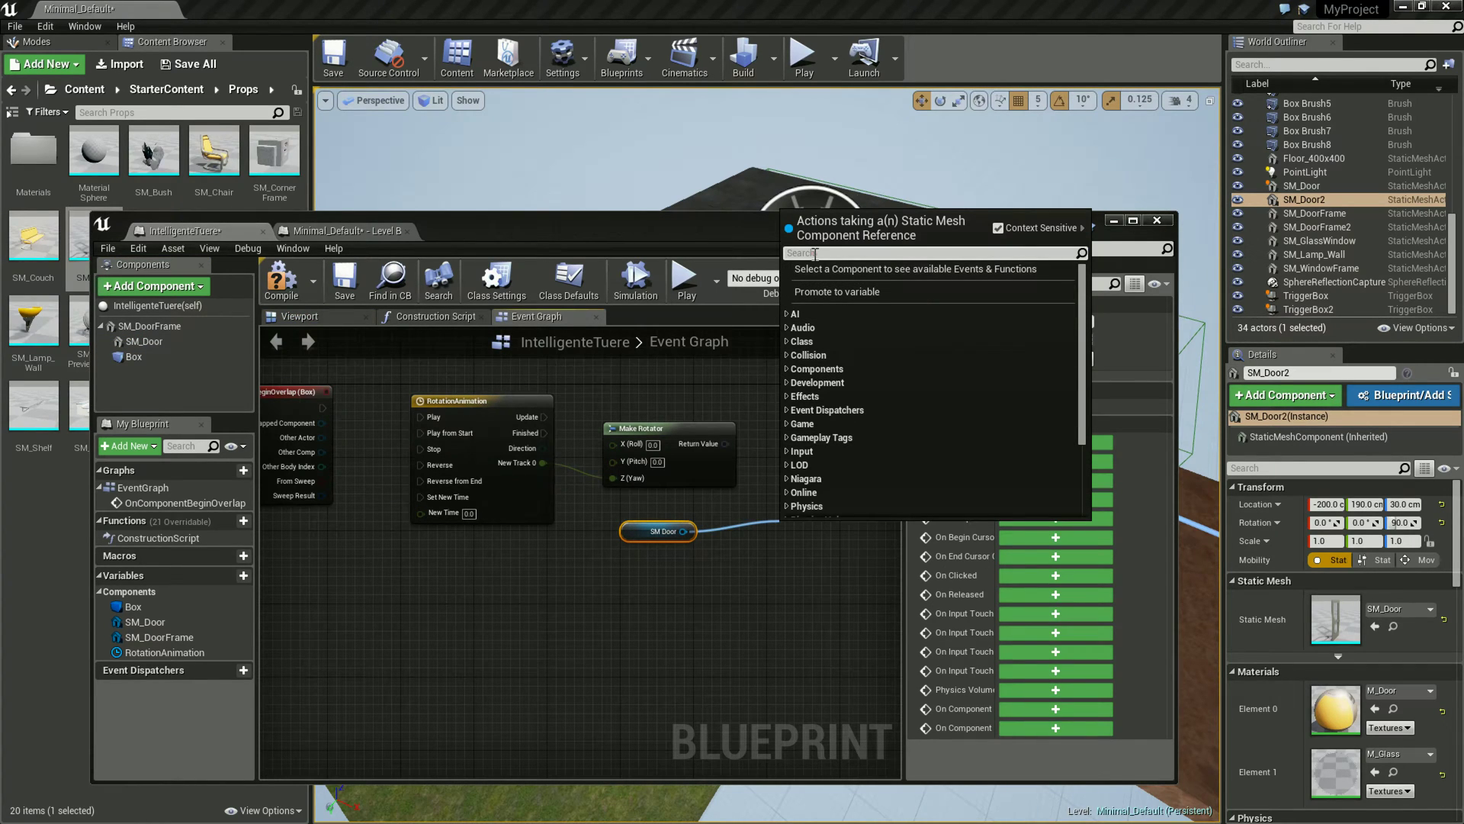
text(Set Rotat)
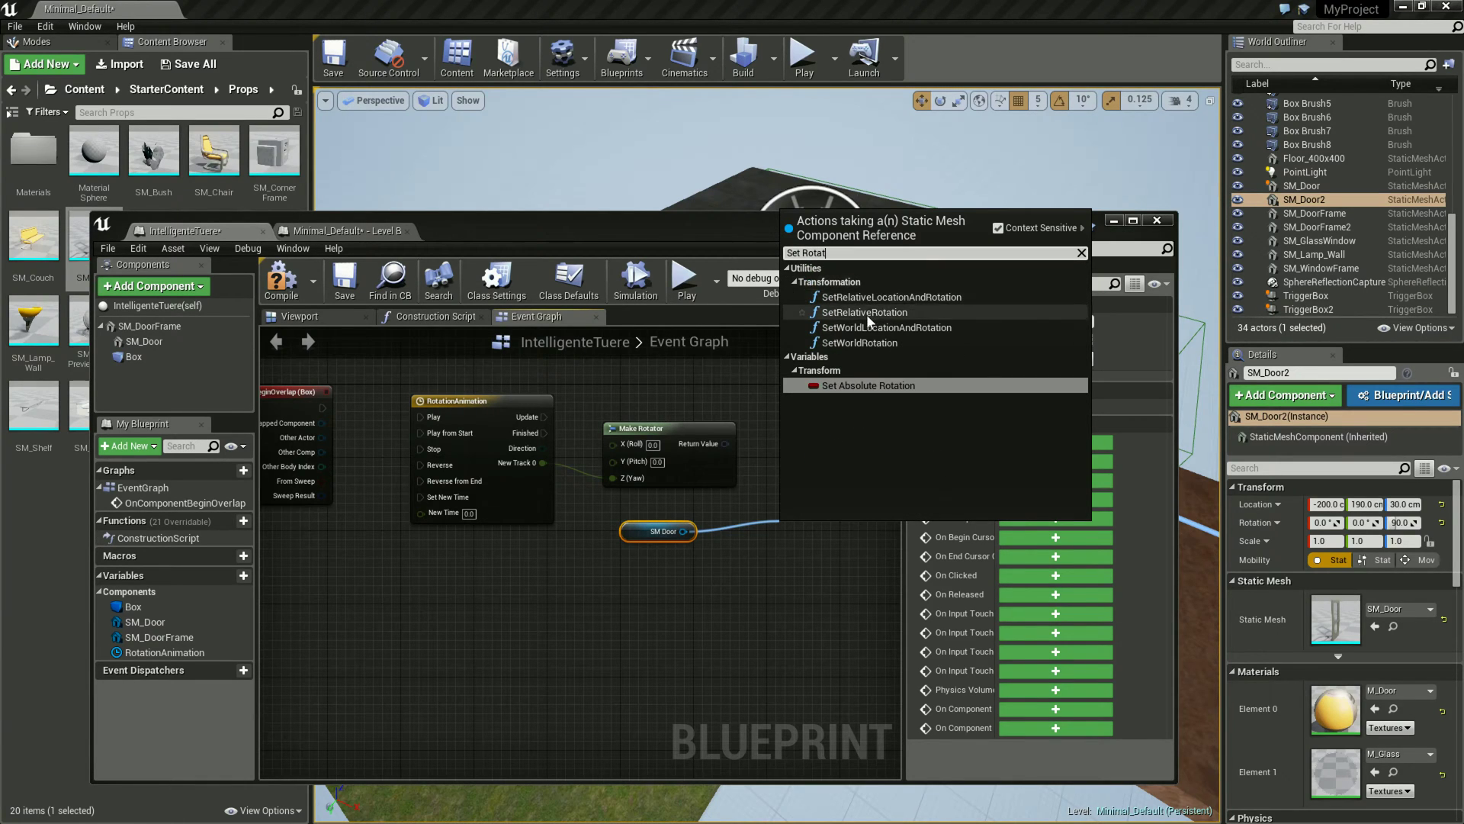
click(899, 344)
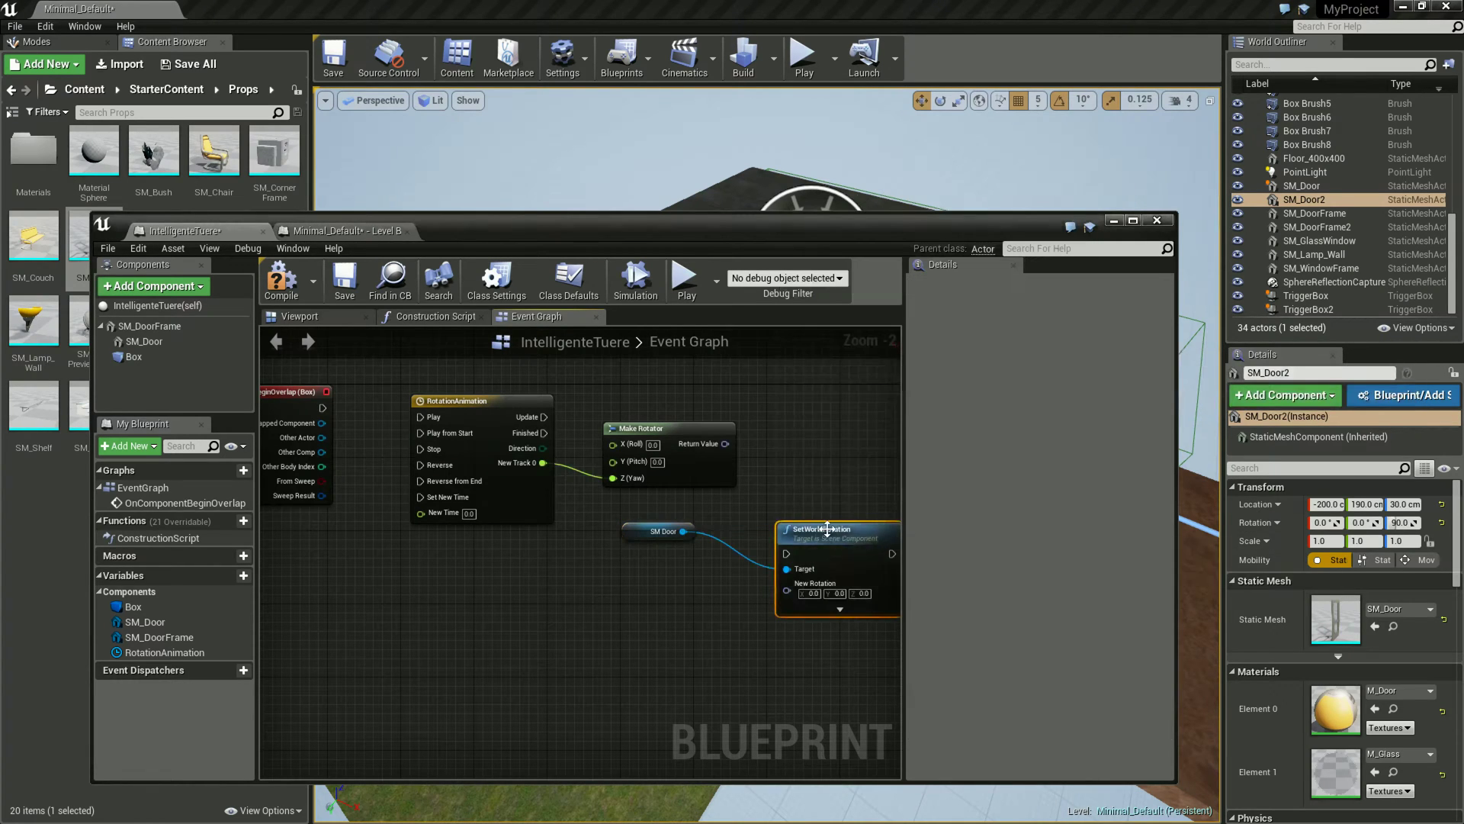
drag(834, 439, 831, 421)
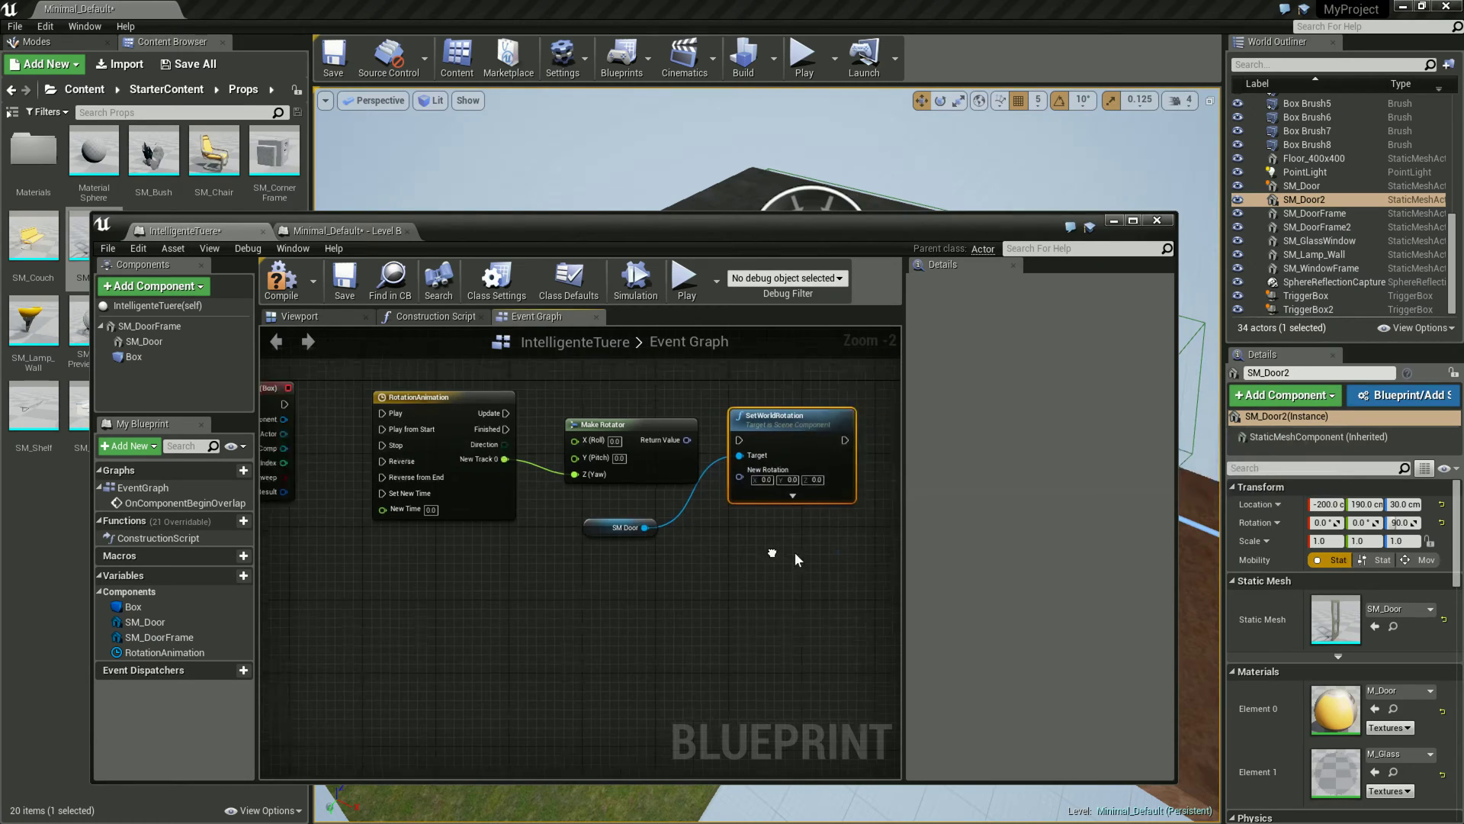
right_drag(794, 552, 686, 483)
Feed Make Rotator into New Rotation and timeline Update into SetWorldRotation's execution
drag(712, 482, 579, 411)
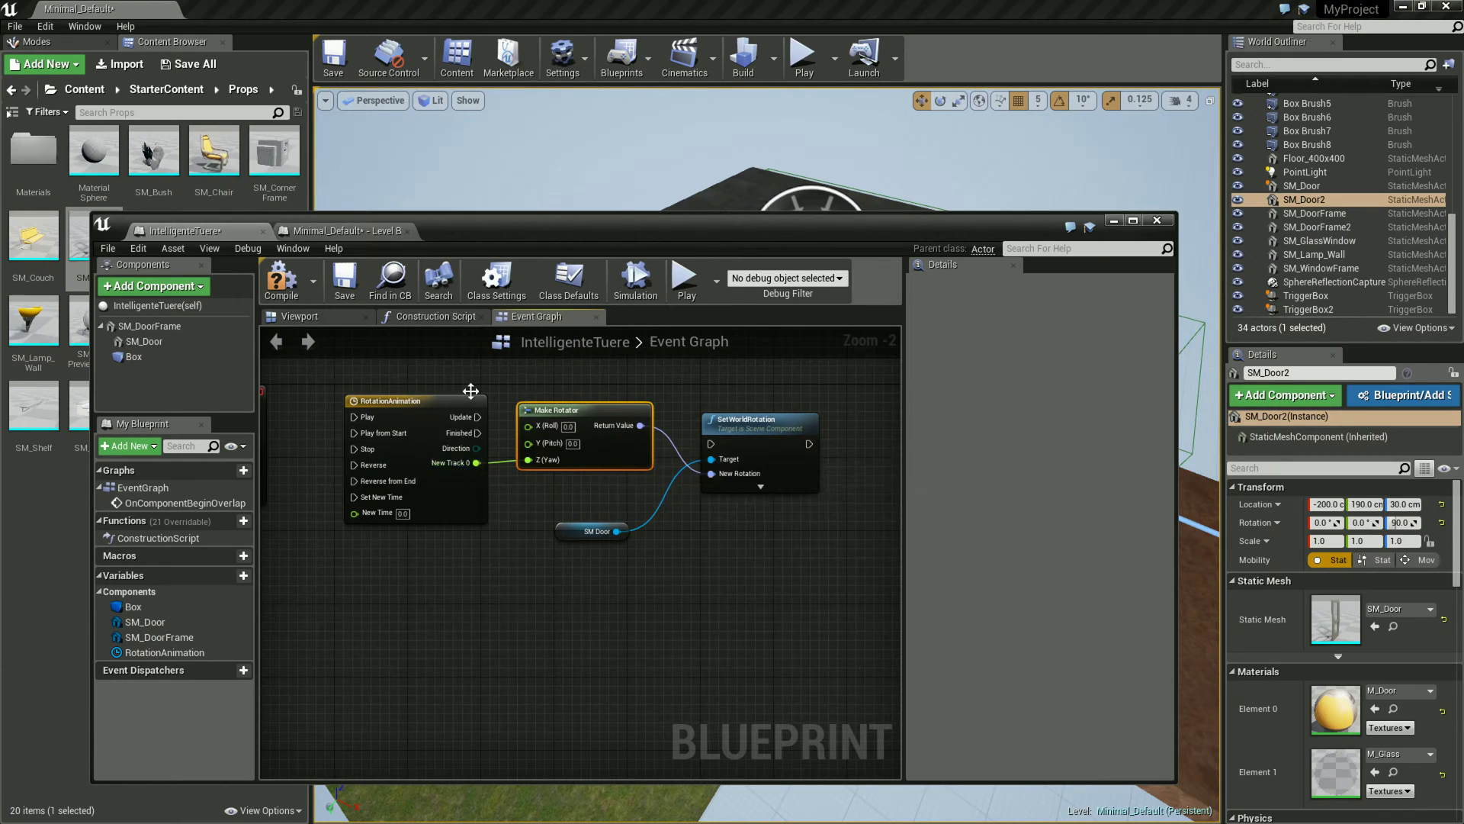
drag(588, 411, 579, 465)
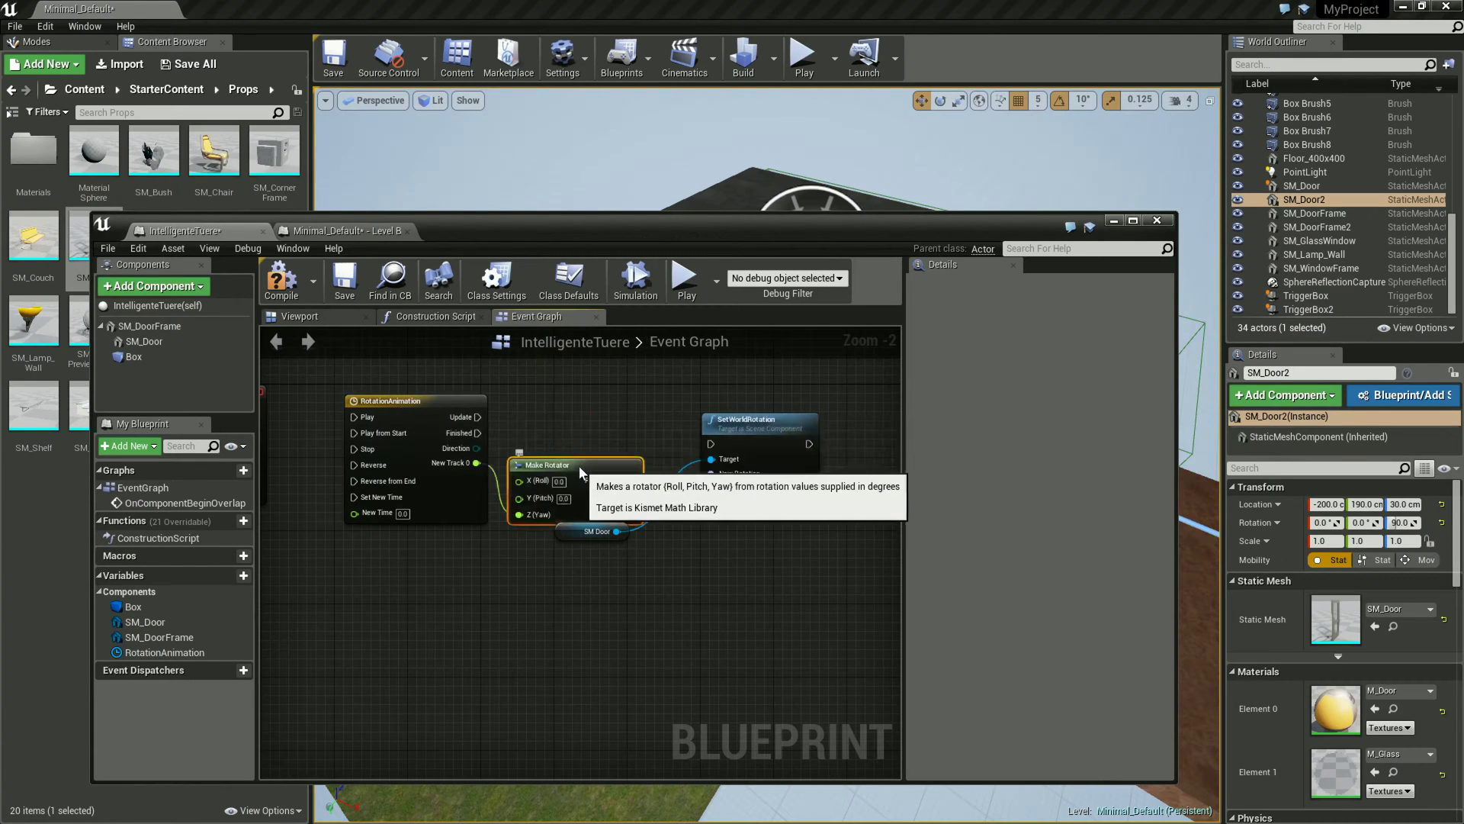
drag(586, 532, 570, 578)
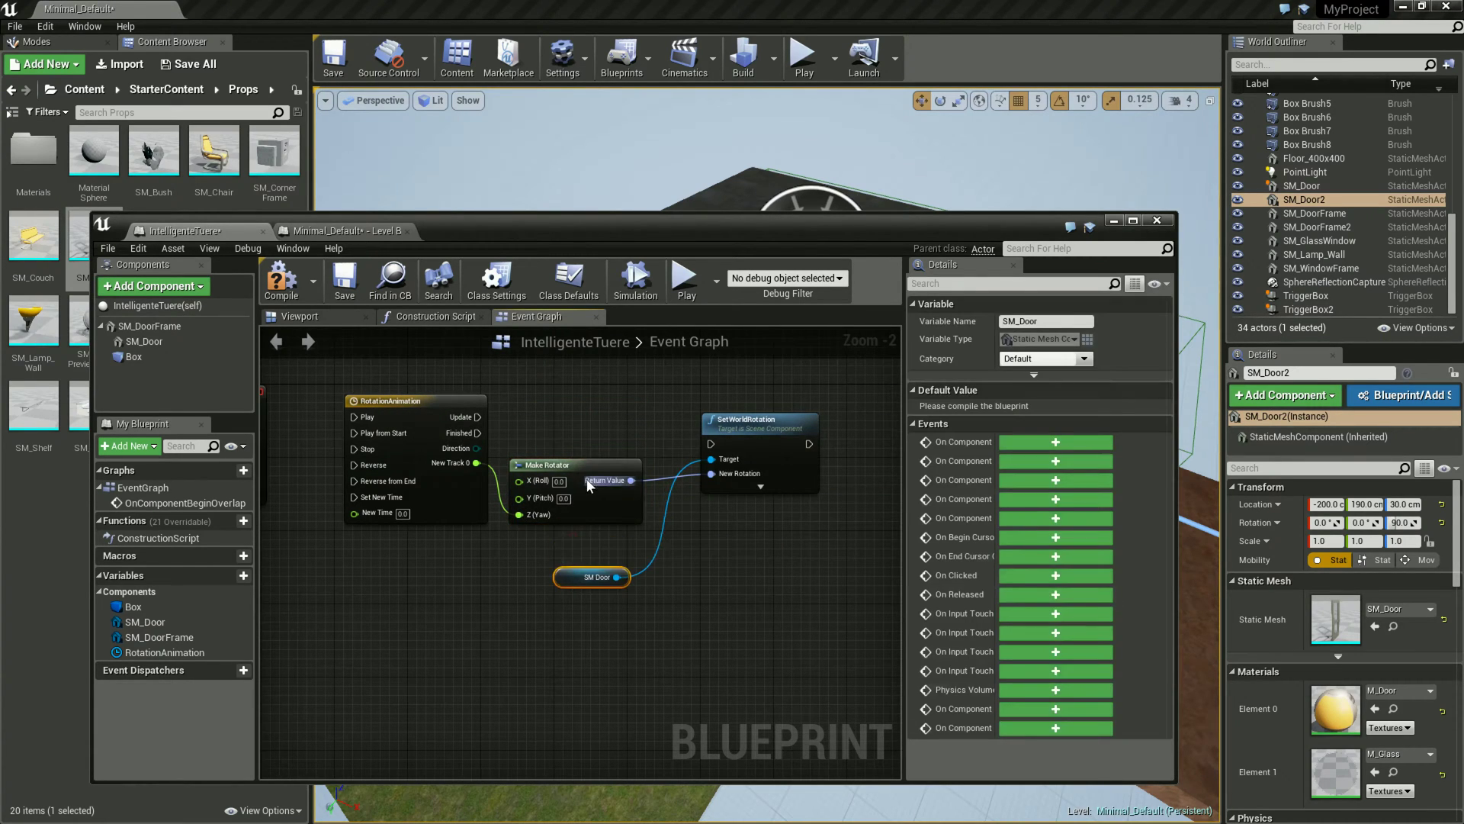
drag(589, 485, 588, 495)
drag(473, 419, 618, 449)
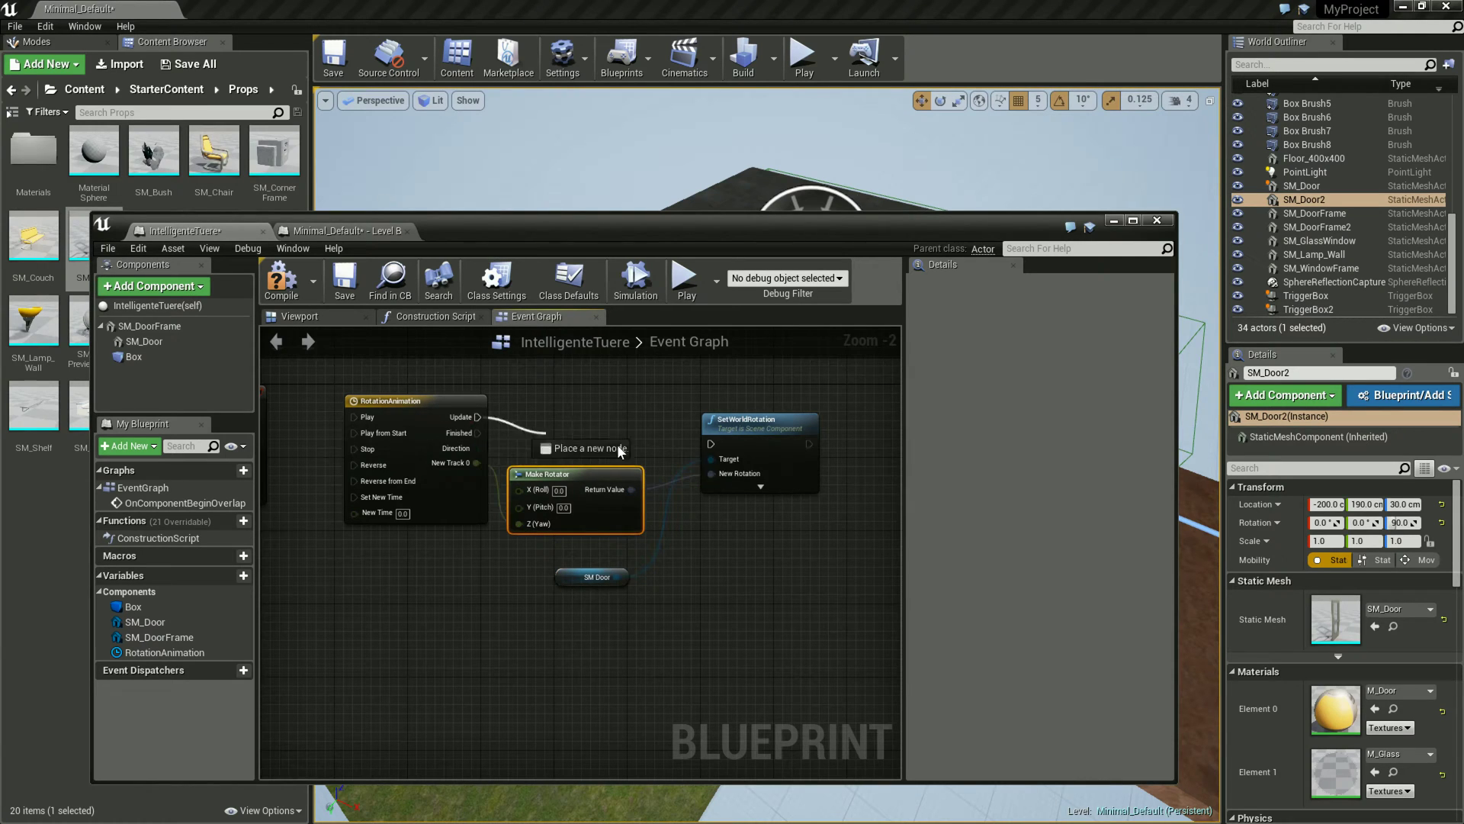
drag(720, 447, 721, 449)
click(691, 533)
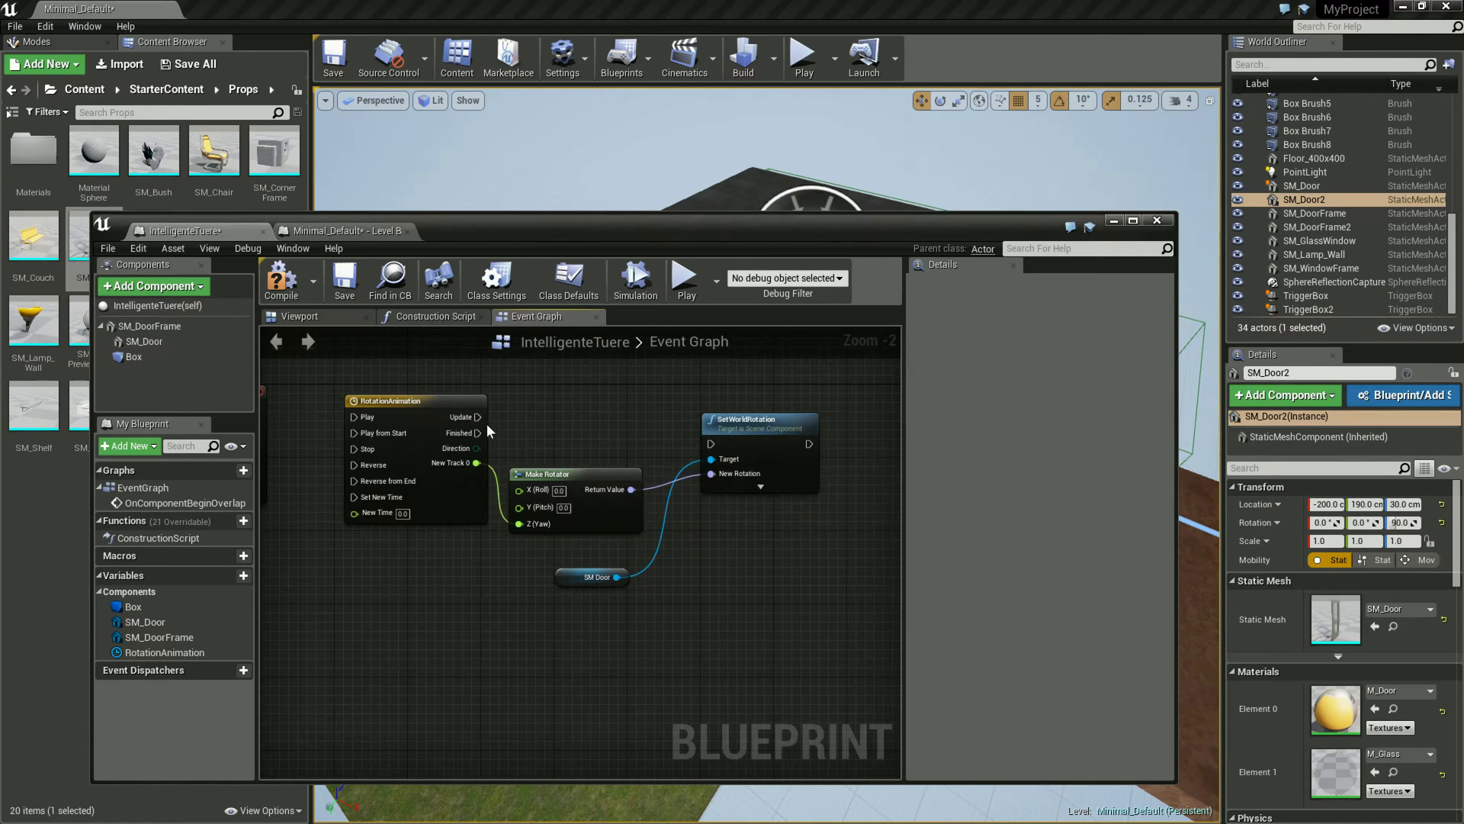
drag(712, 449, 713, 444)
mouse_move(374, 365)
right_down()
mouse_move(446, 373)
mouse_move(421, 371)
right_up()
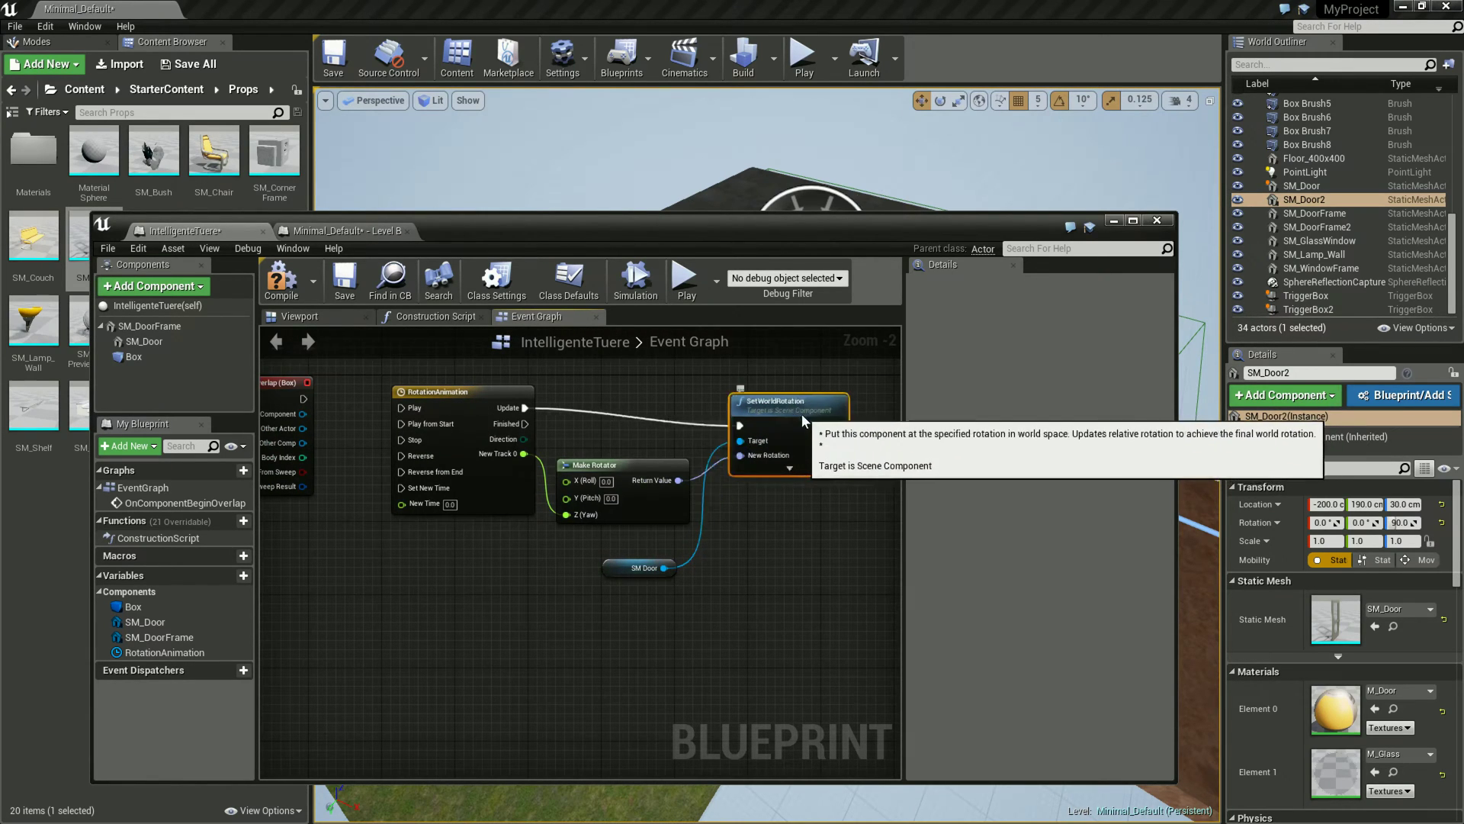
drag(787, 471, 778, 471)
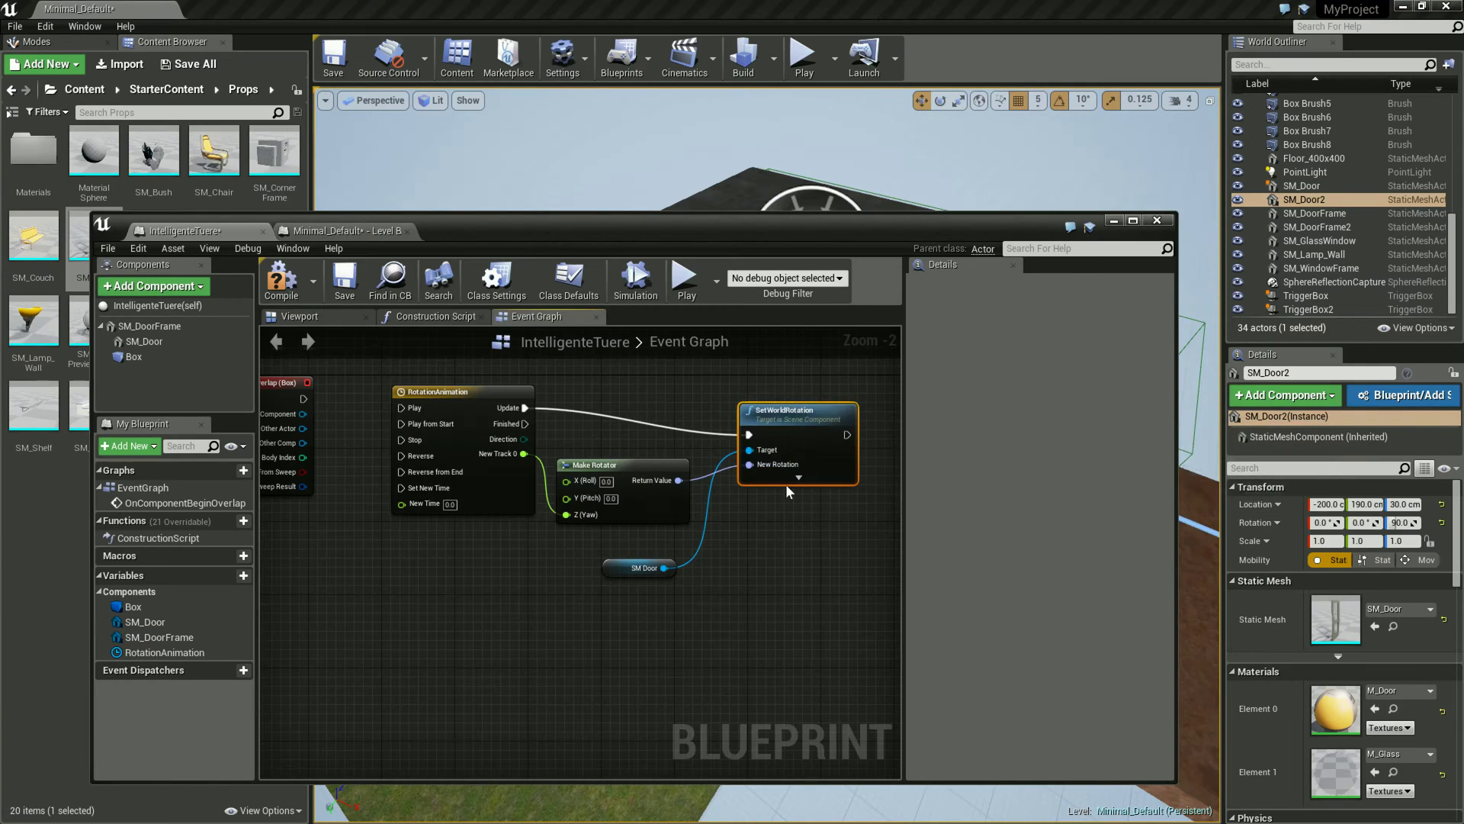
Connect the Box begin-overlap event to RotationAnimation's Play input
right_drag(482, 565, 618, 583)
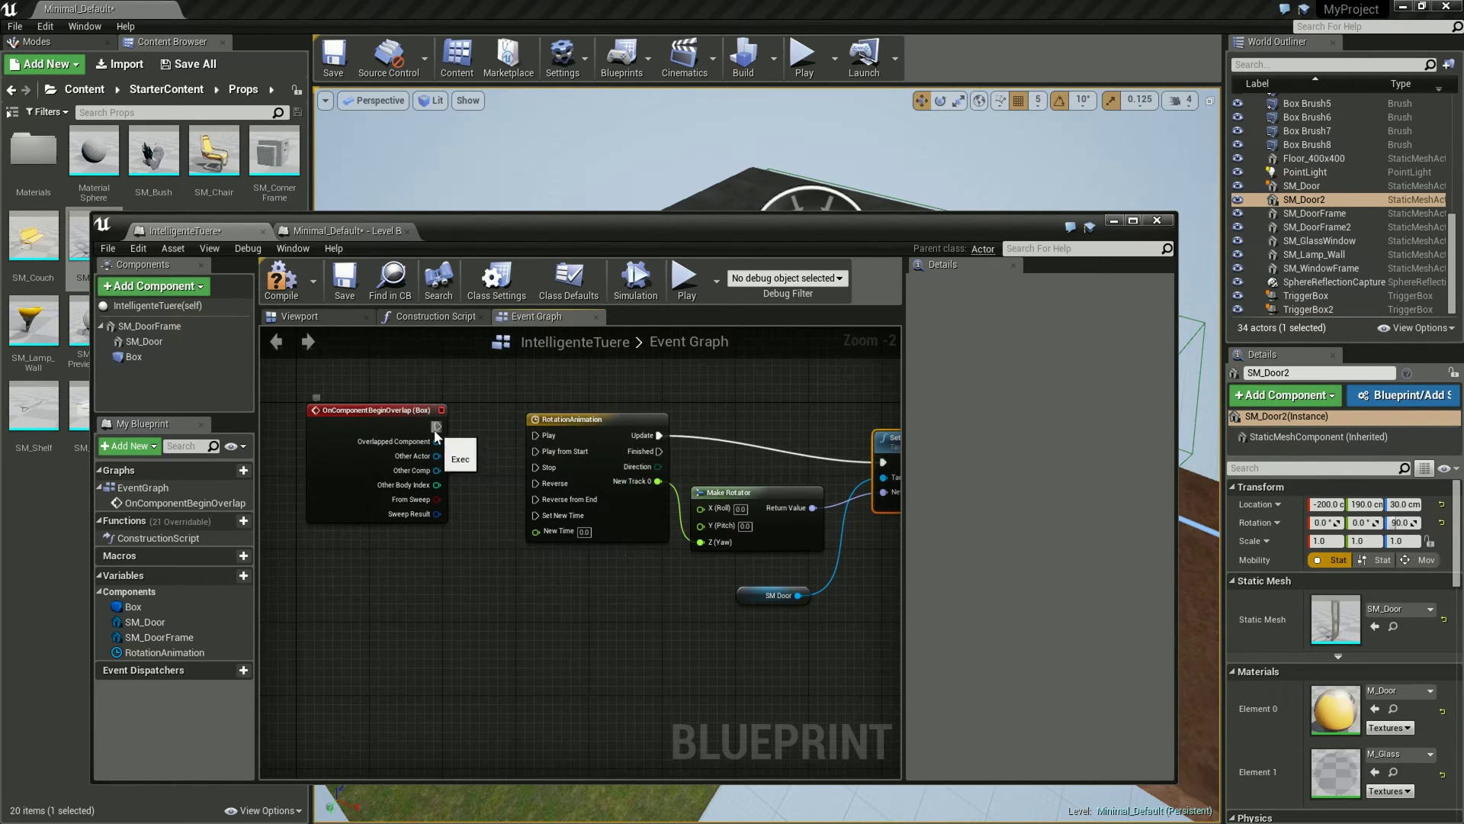
drag(435, 432, 546, 437)
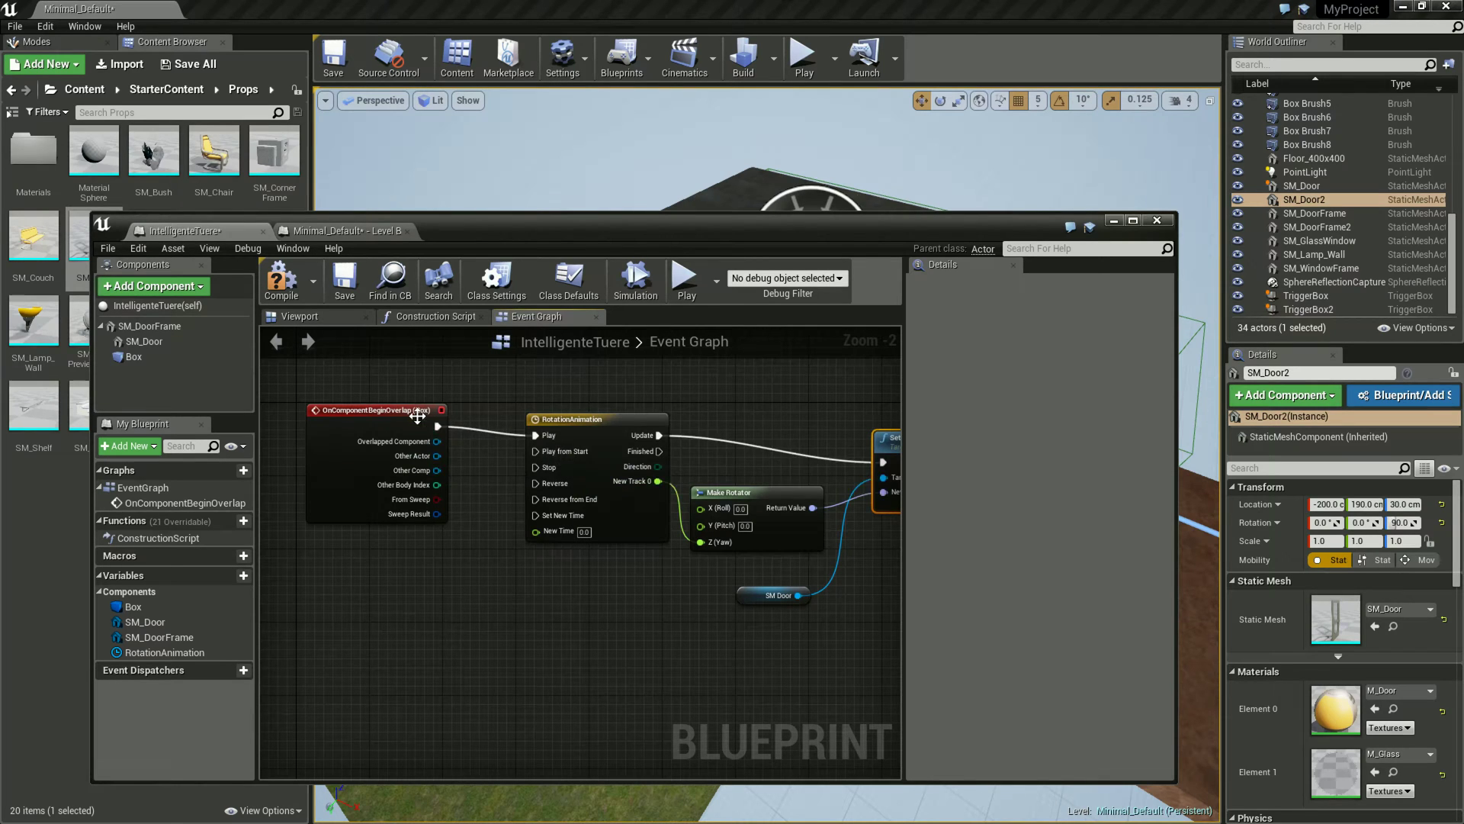
drag(444, 415, 444, 407)
click(429, 577)
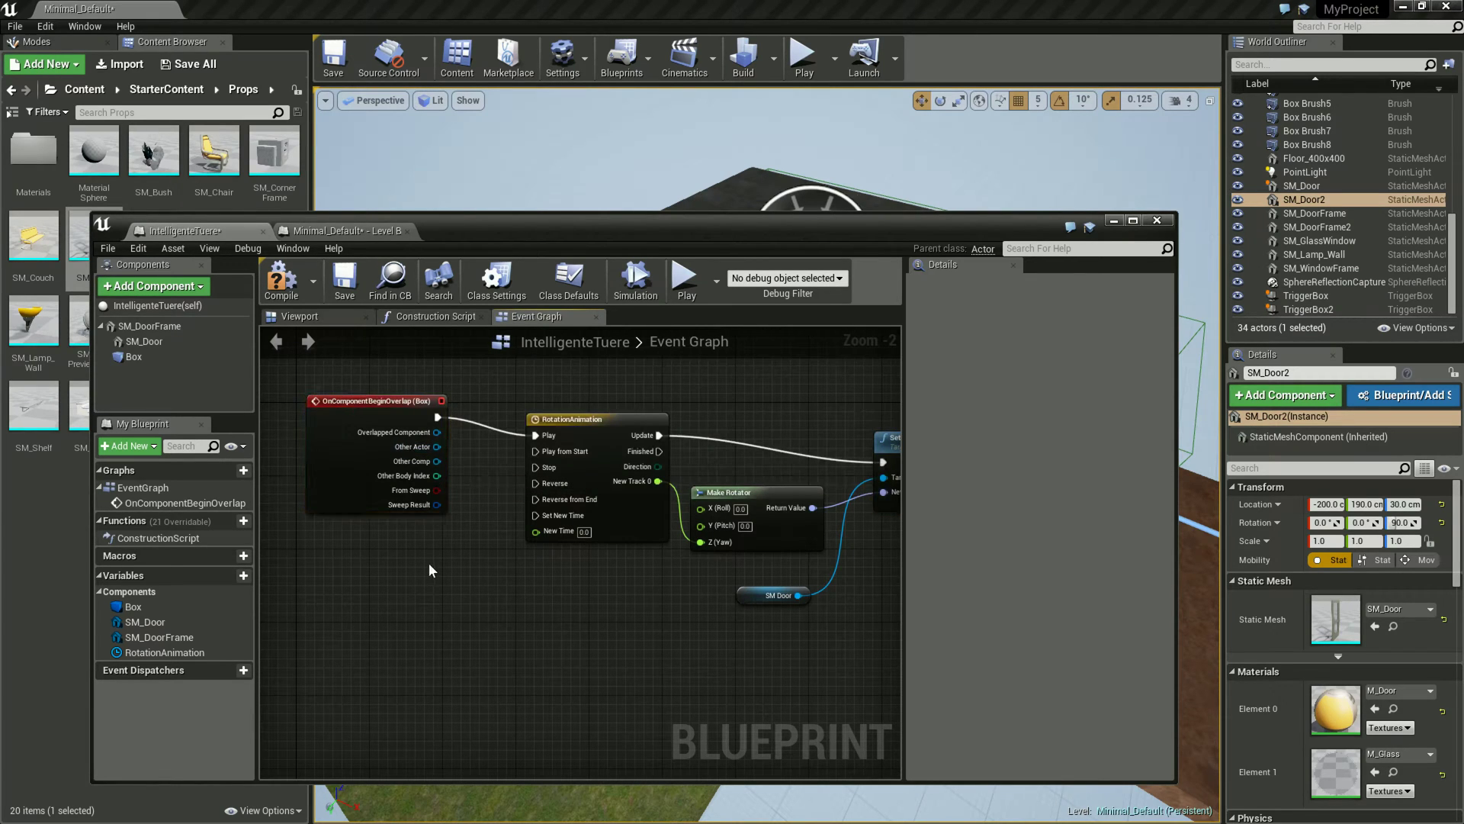
Add an OnComponentEndOverlap event for the Box component
click(133, 357)
right_click(354, 528)
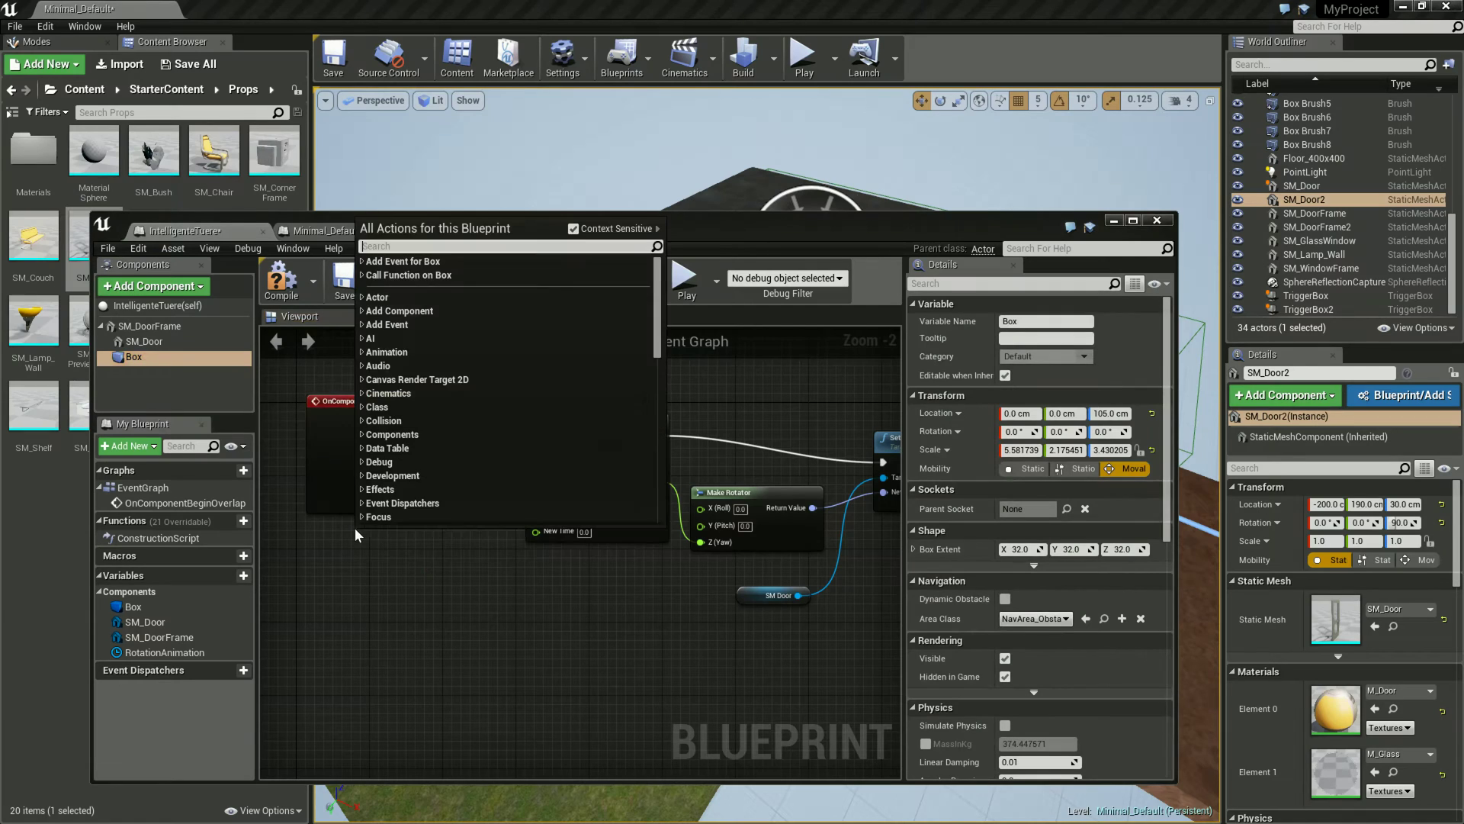
click(363, 260)
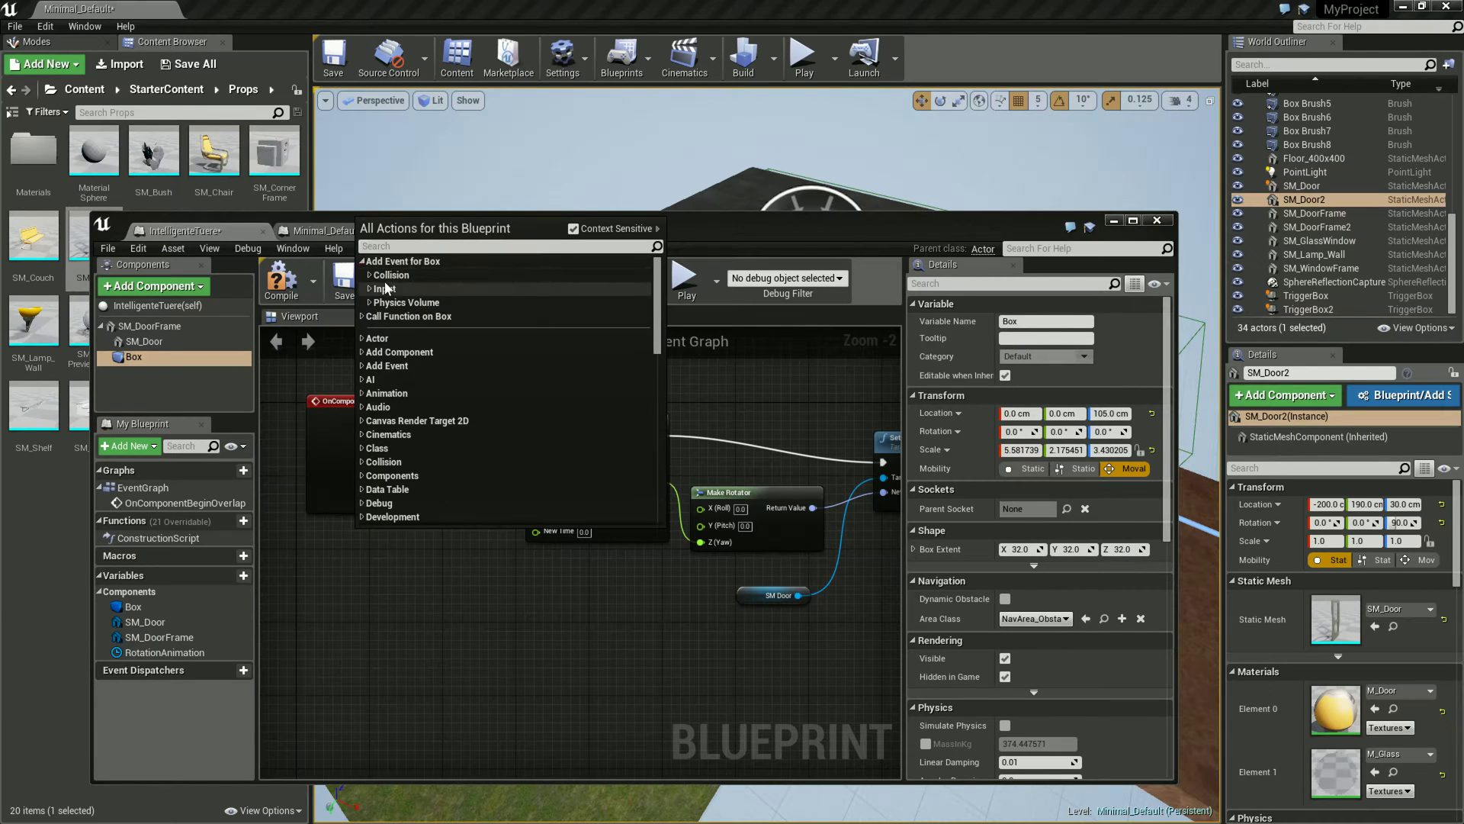
click(369, 276)
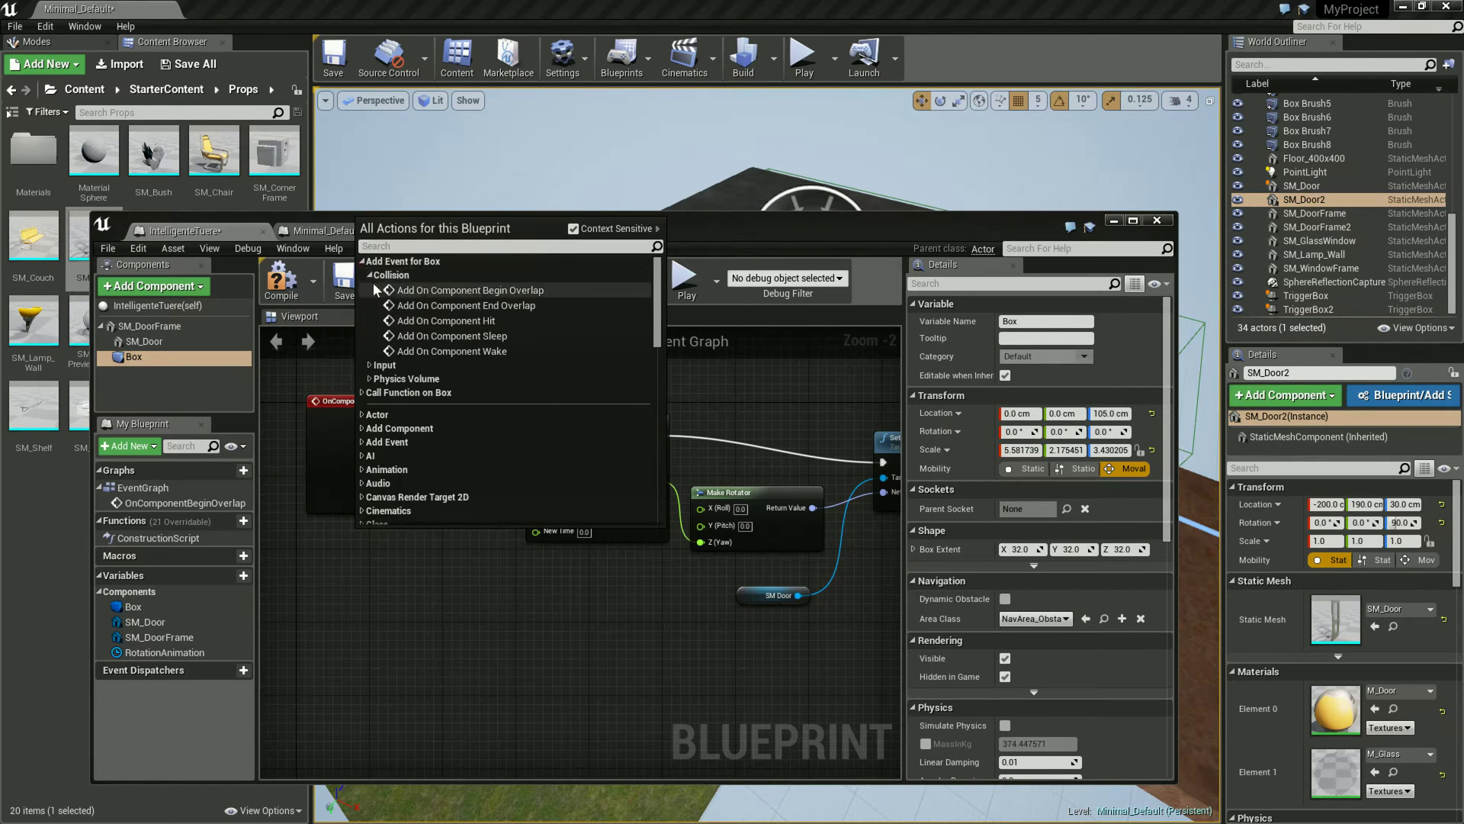
click(440, 306)
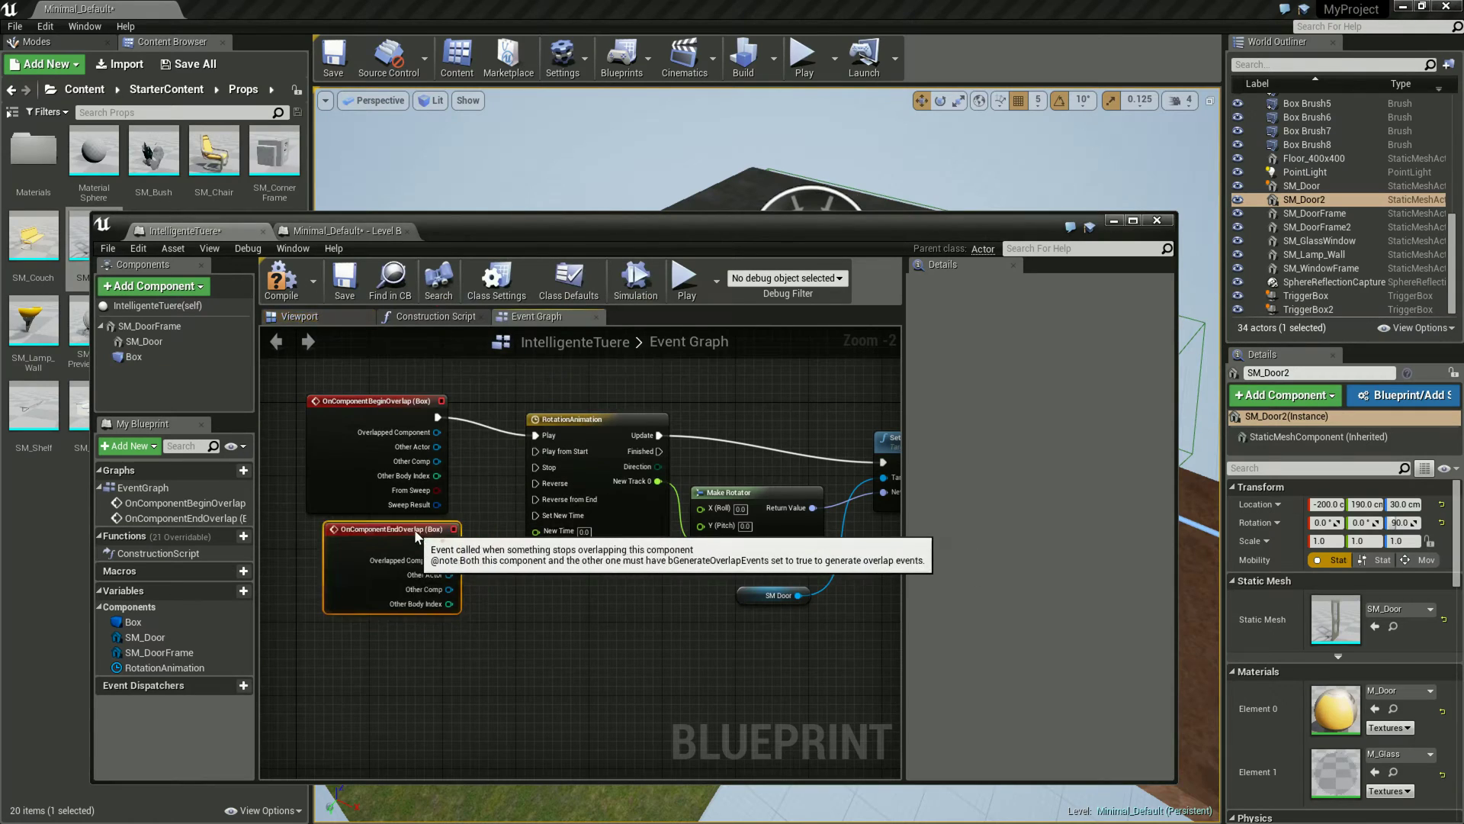
Wire End Overlap to RotationAnimation's Reverse and compile the blueprint
drag(440, 544, 538, 486)
drag(405, 537, 404, 556)
mouse_move(614, 632)
right_down()
mouse_move(561, 613)
mouse_move(615, 631)
right_up()
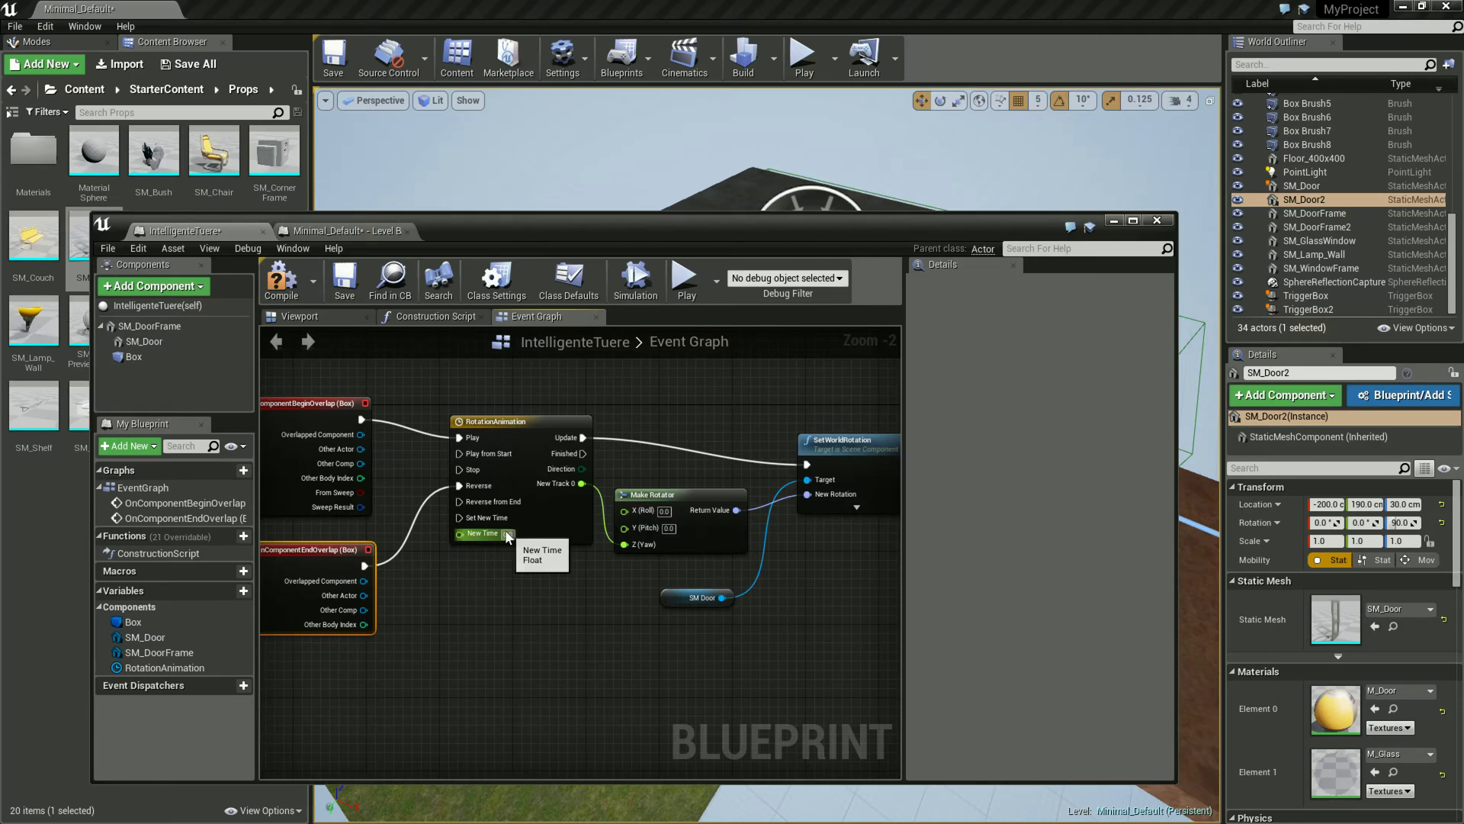
right_drag(810, 605, 810, 602)
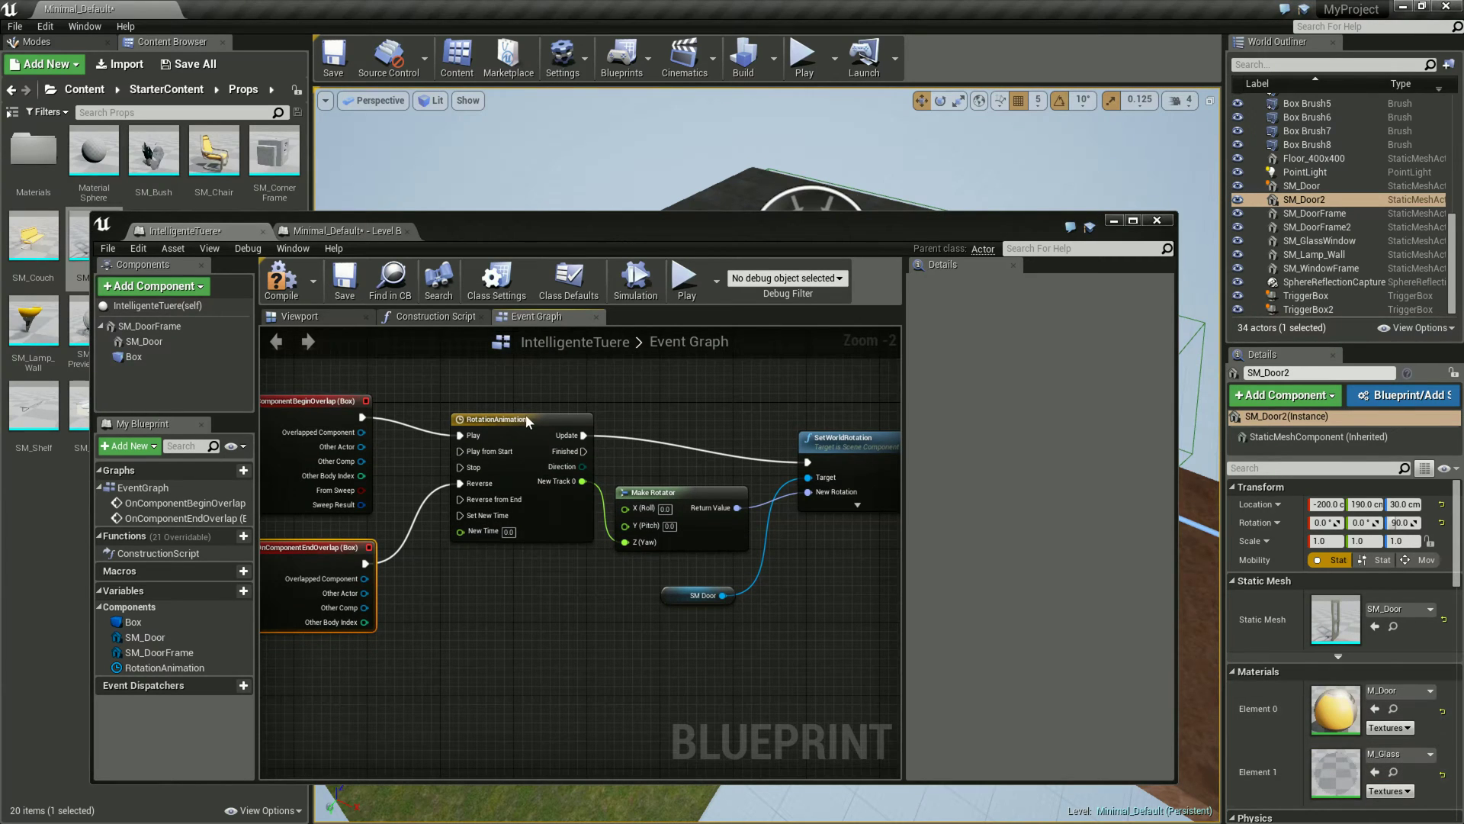
click(281, 294)
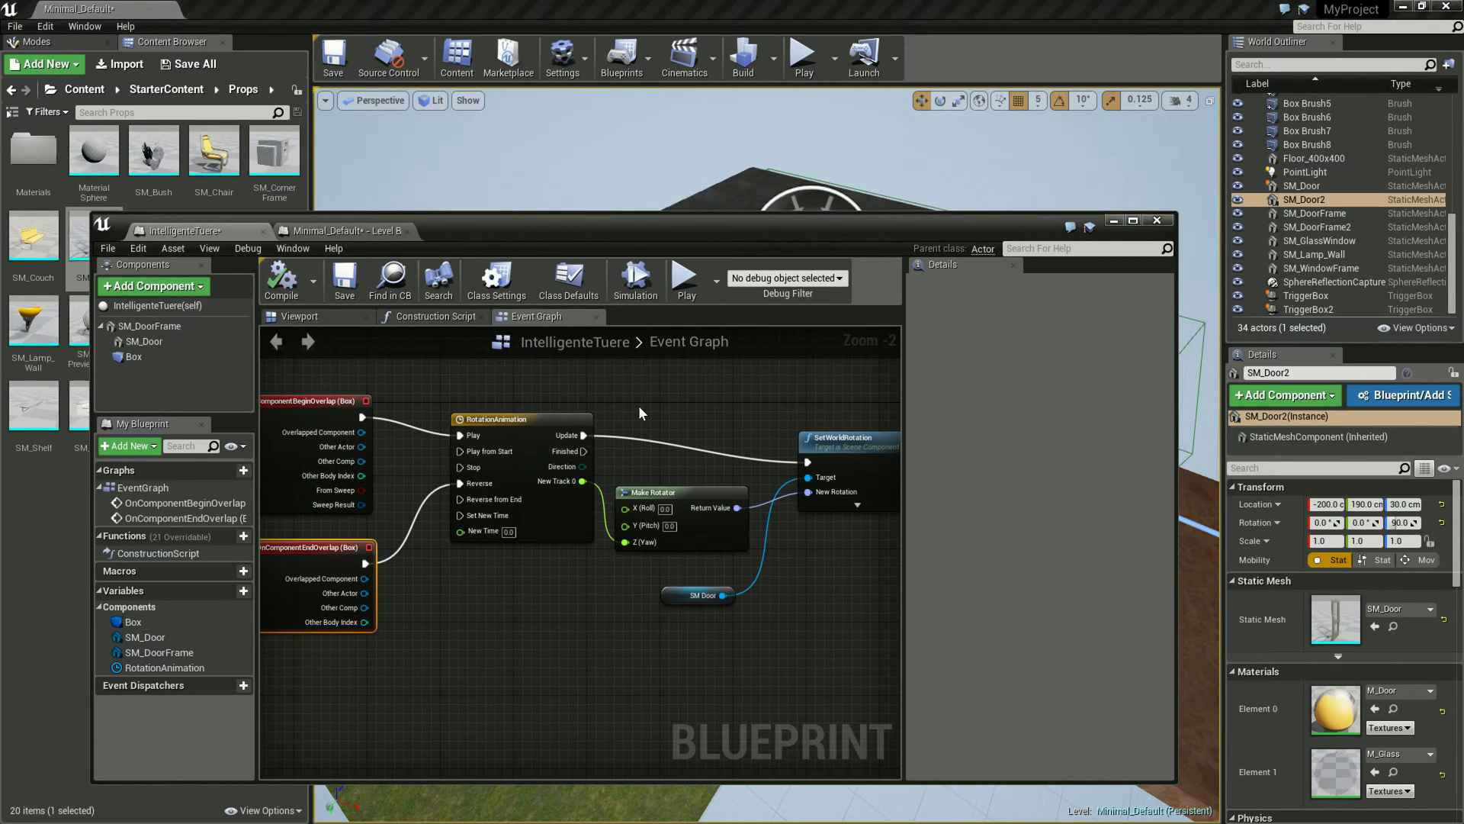
Save the IntelligenteTuere Blueprint
drag(740, 232, 531, 586)
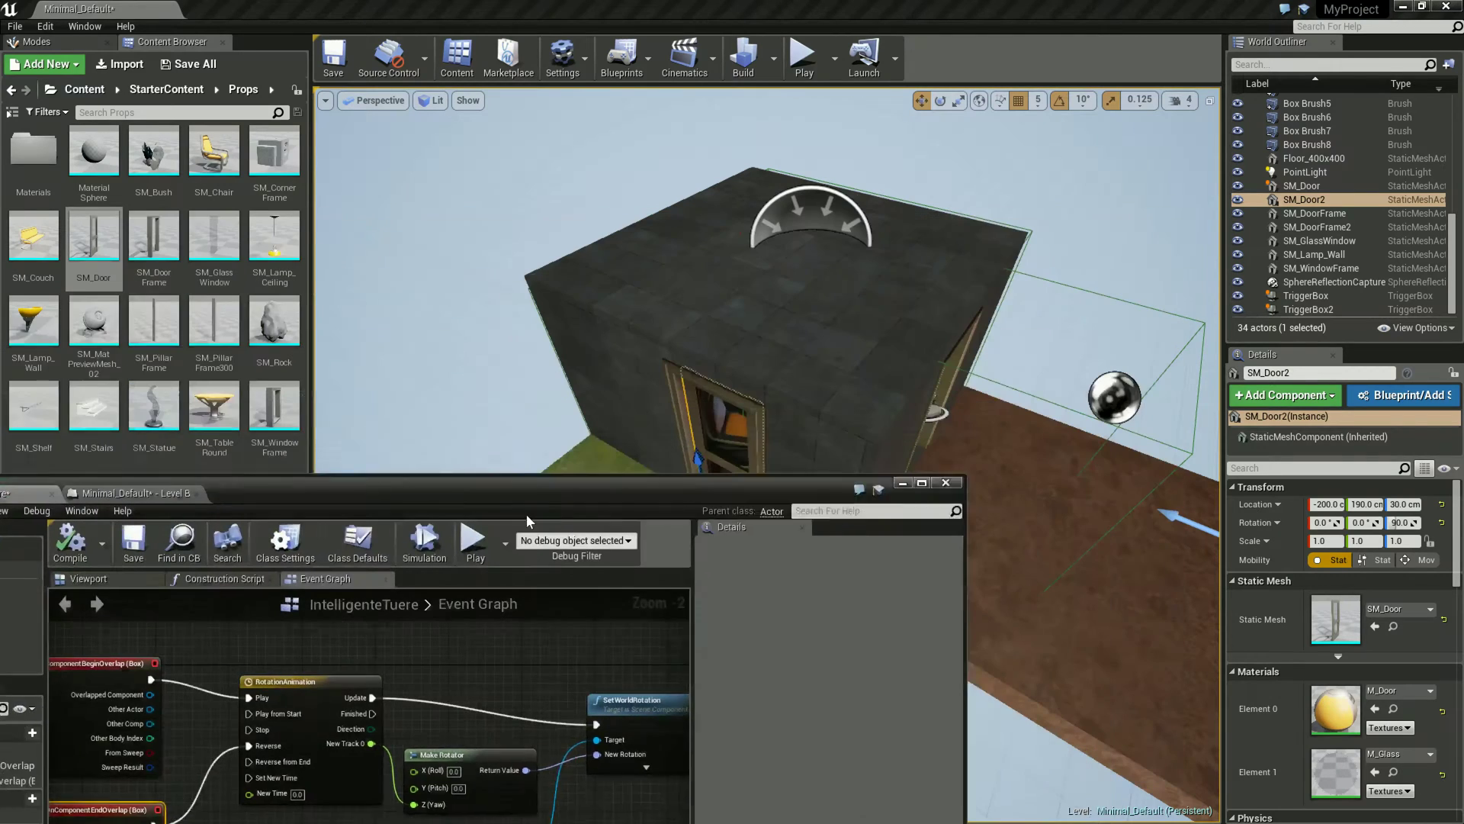
mouse_move(532, 578)
mouse_down()
mouse_move(662, 239)
mouse_move(678, 410)
mouse_up()
click(288, 453)
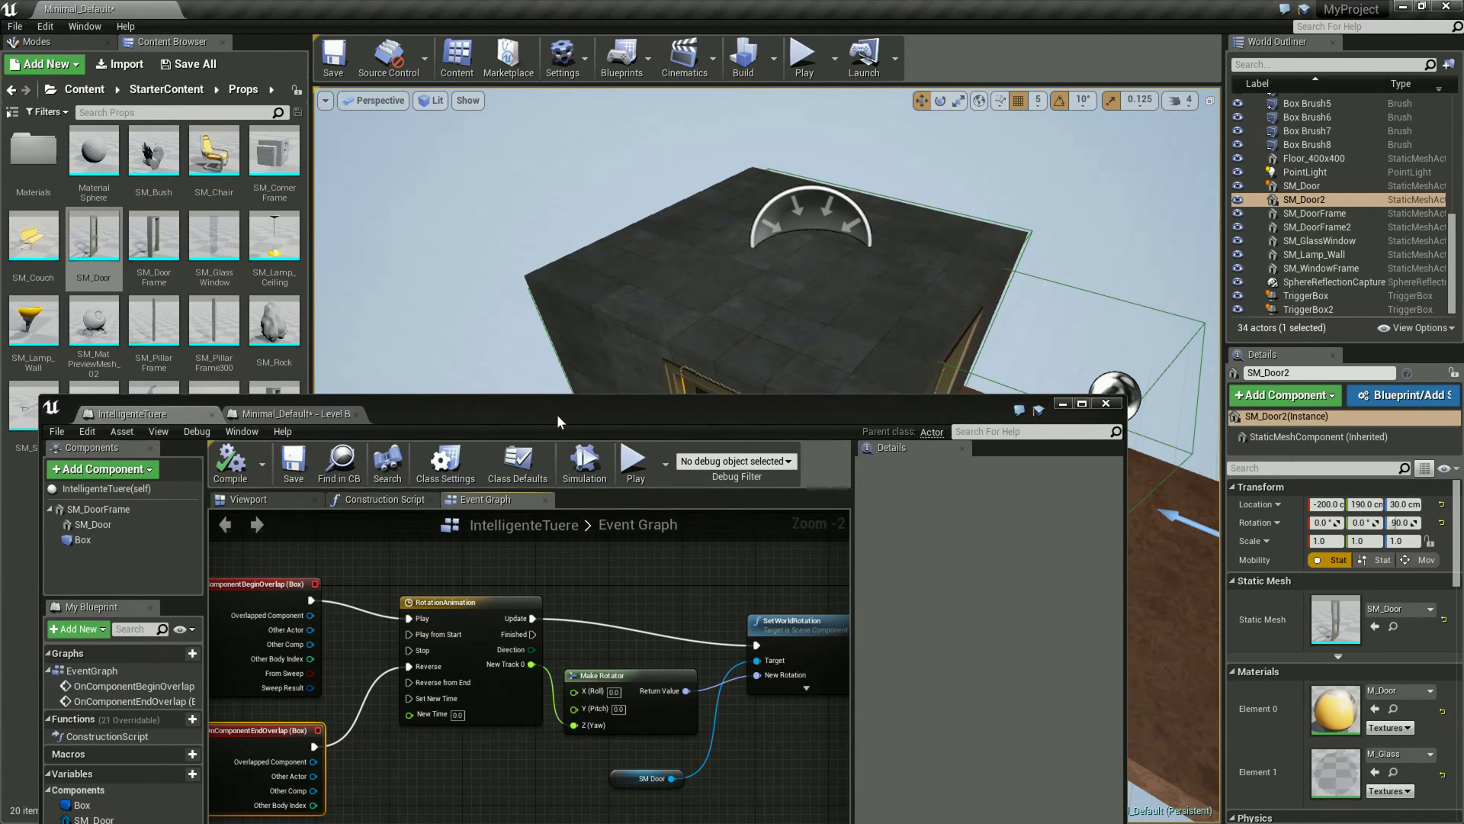
Place an IntelligenteTuere door from Content > Blueprints onto the grass and start Play
drag(550, 420, 494, 565)
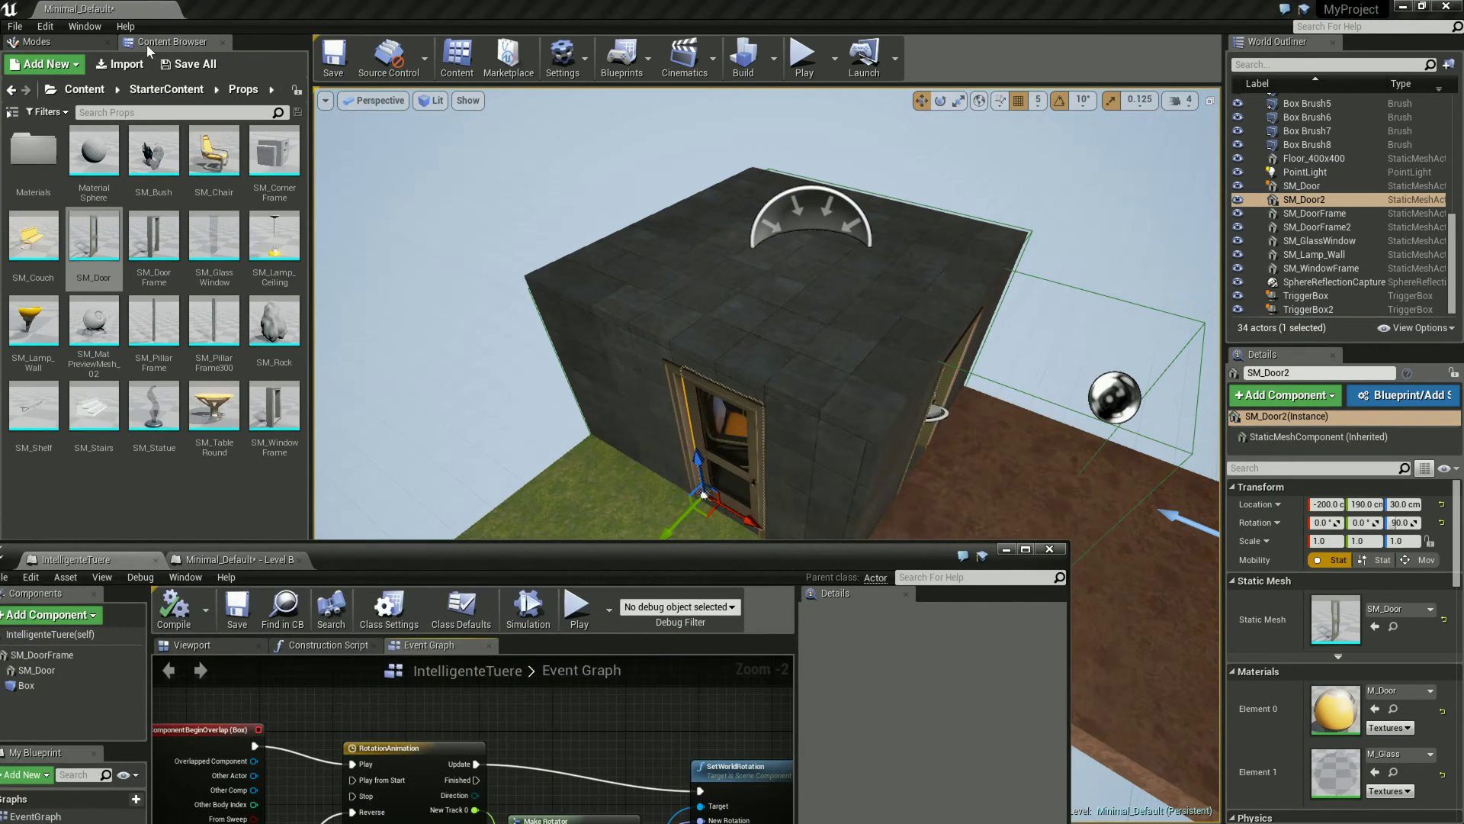
click(84, 89)
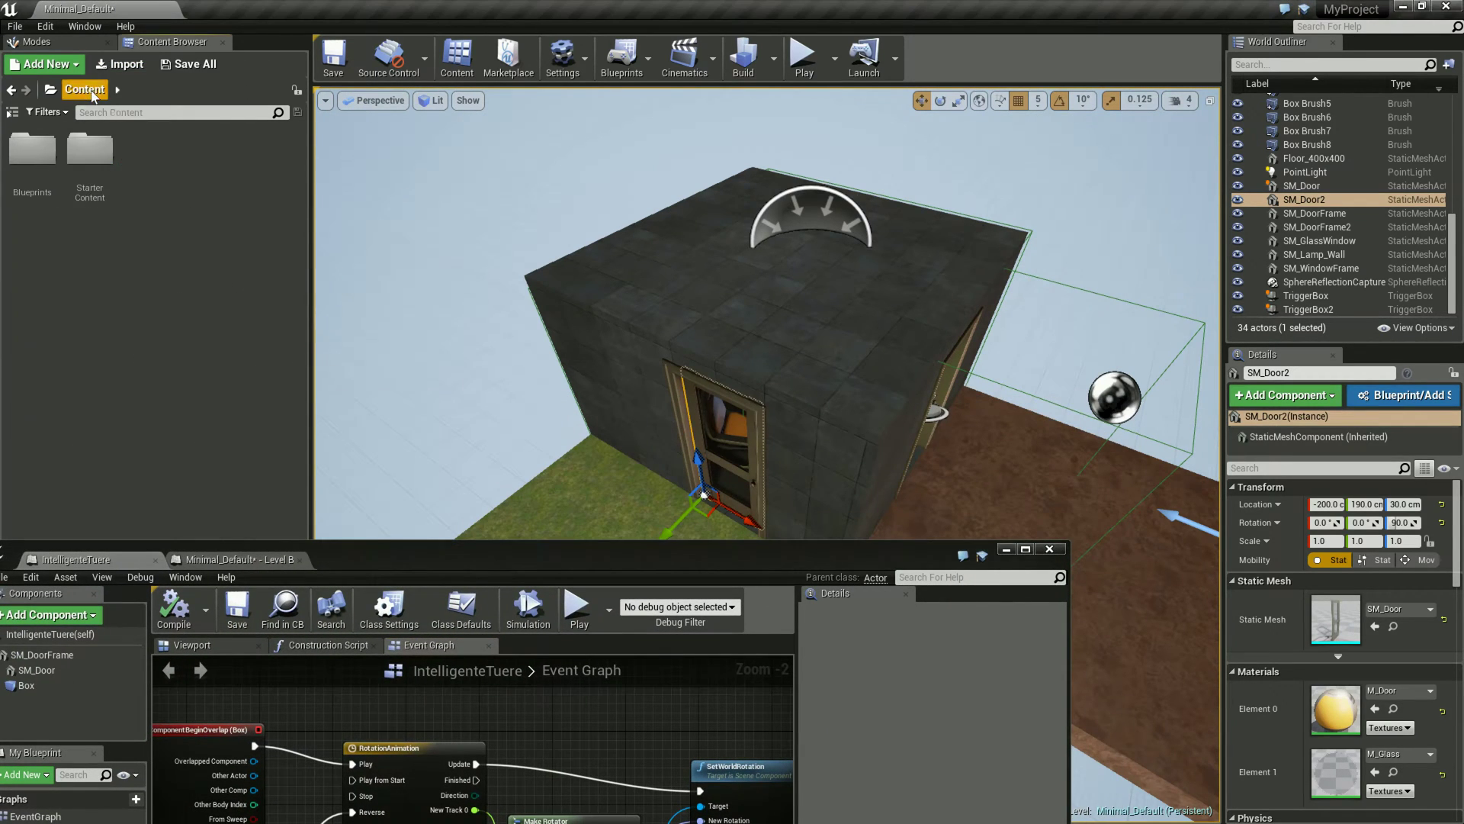
double_click(33, 153)
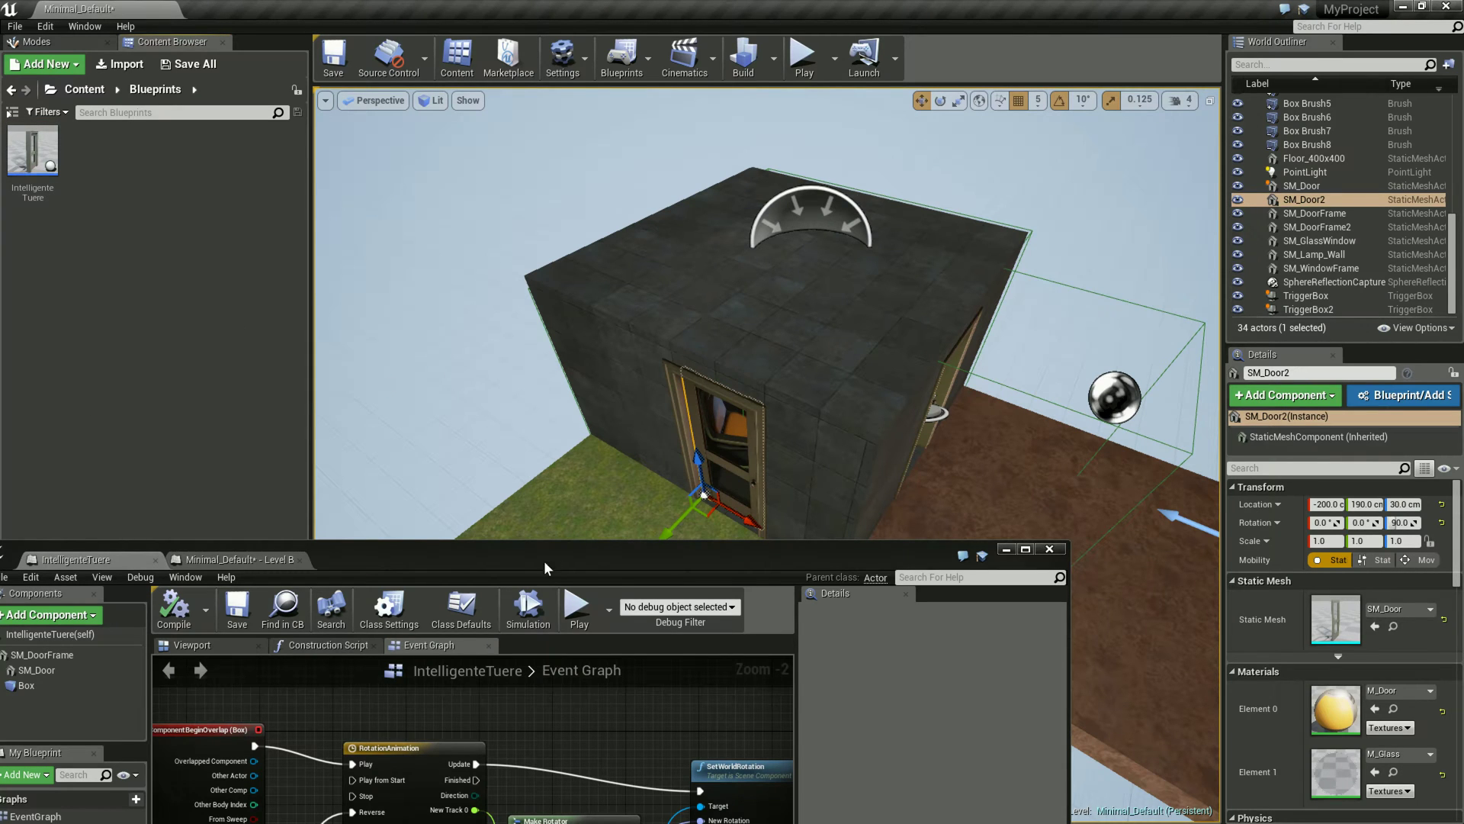
drag(552, 556, 513, 757)
mouse_move(647, 560)
mouse_down()
mouse_move(625, 534)
mouse_move(638, 534)
mouse_up()
right_click(638, 84)
click(434, 353)
drag(38, 143, 680, 401)
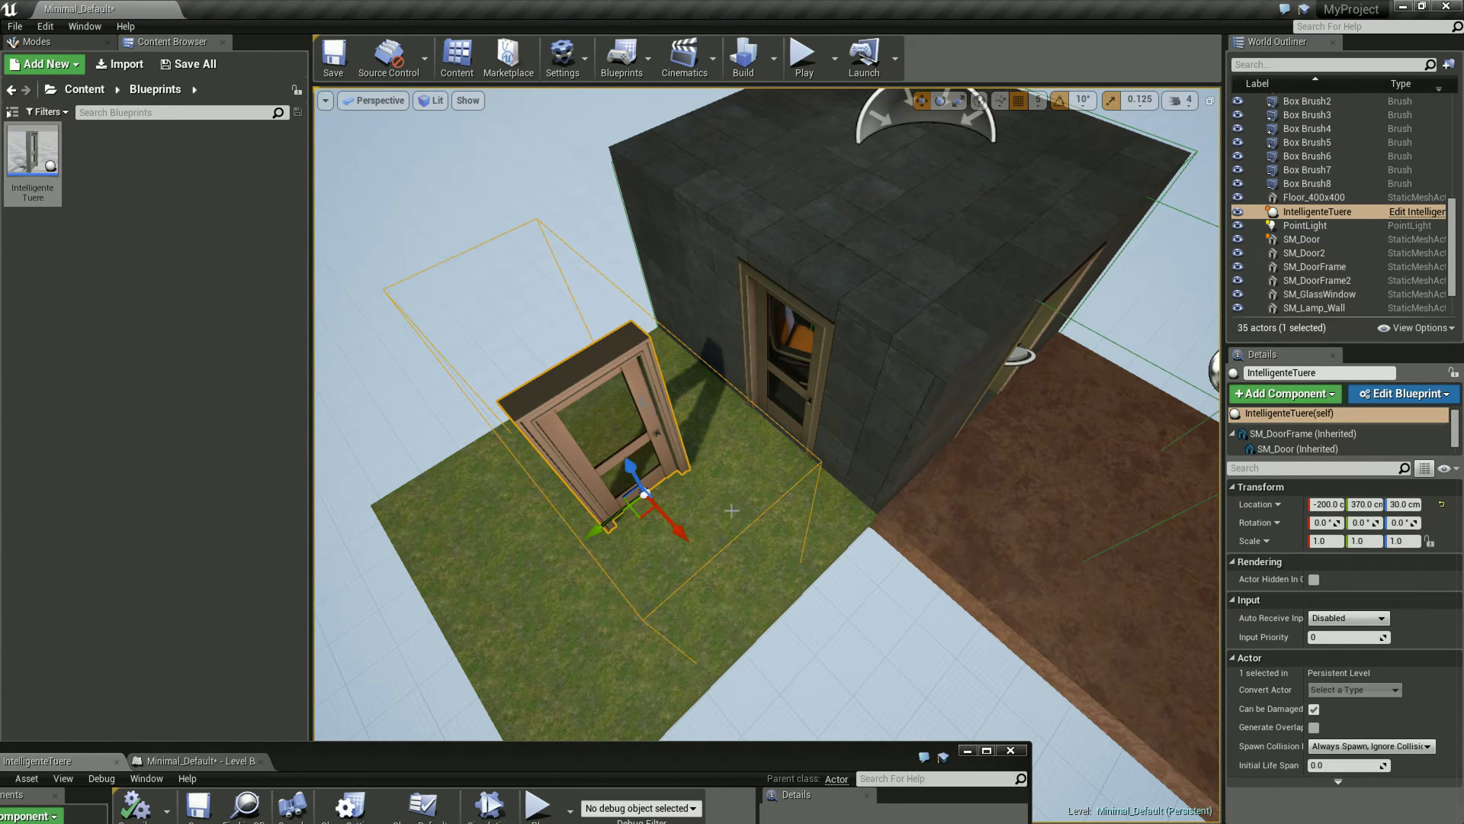
right_drag(840, 537, 922, 529)
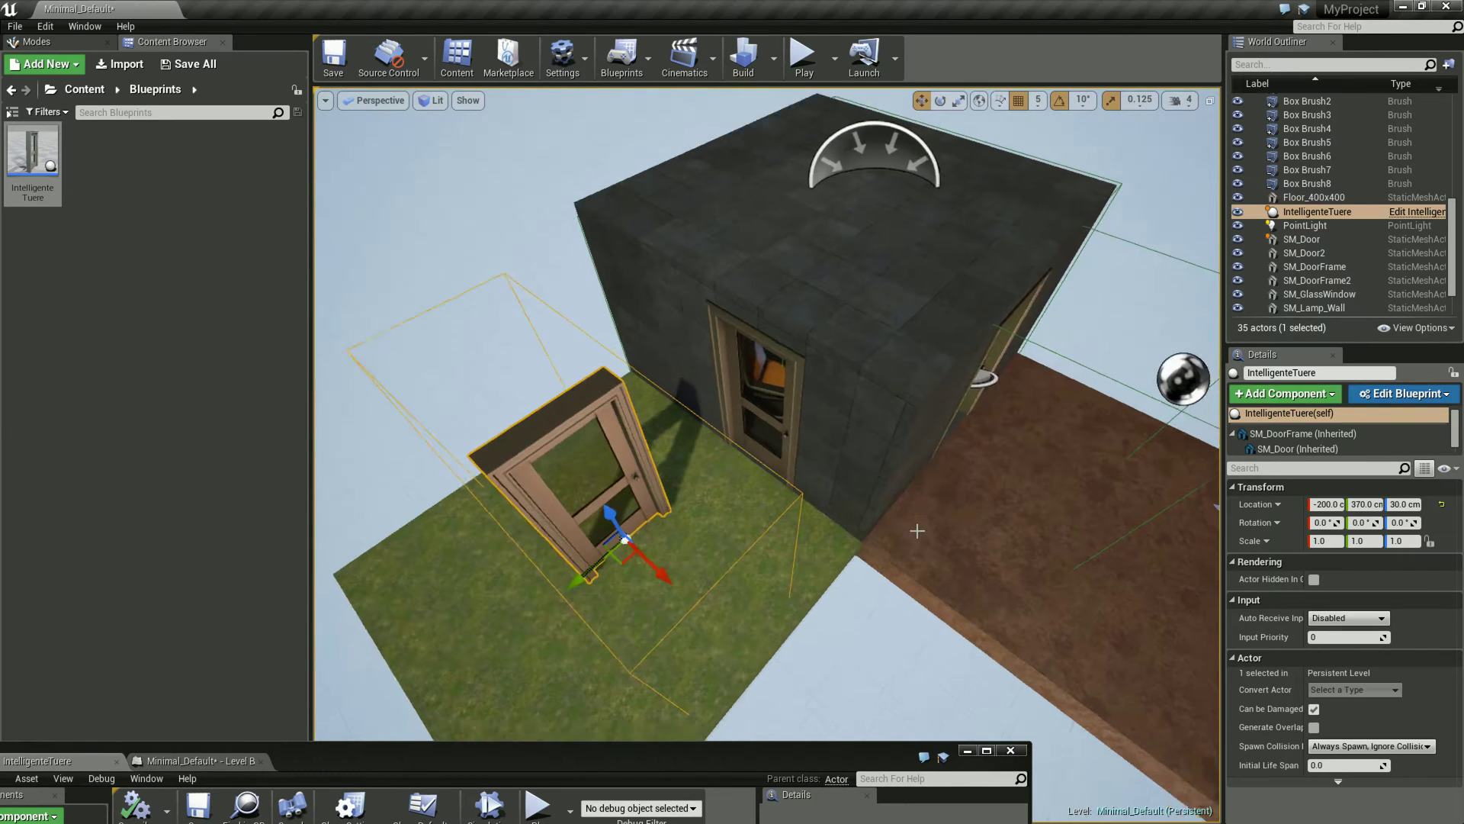
click(802, 76)
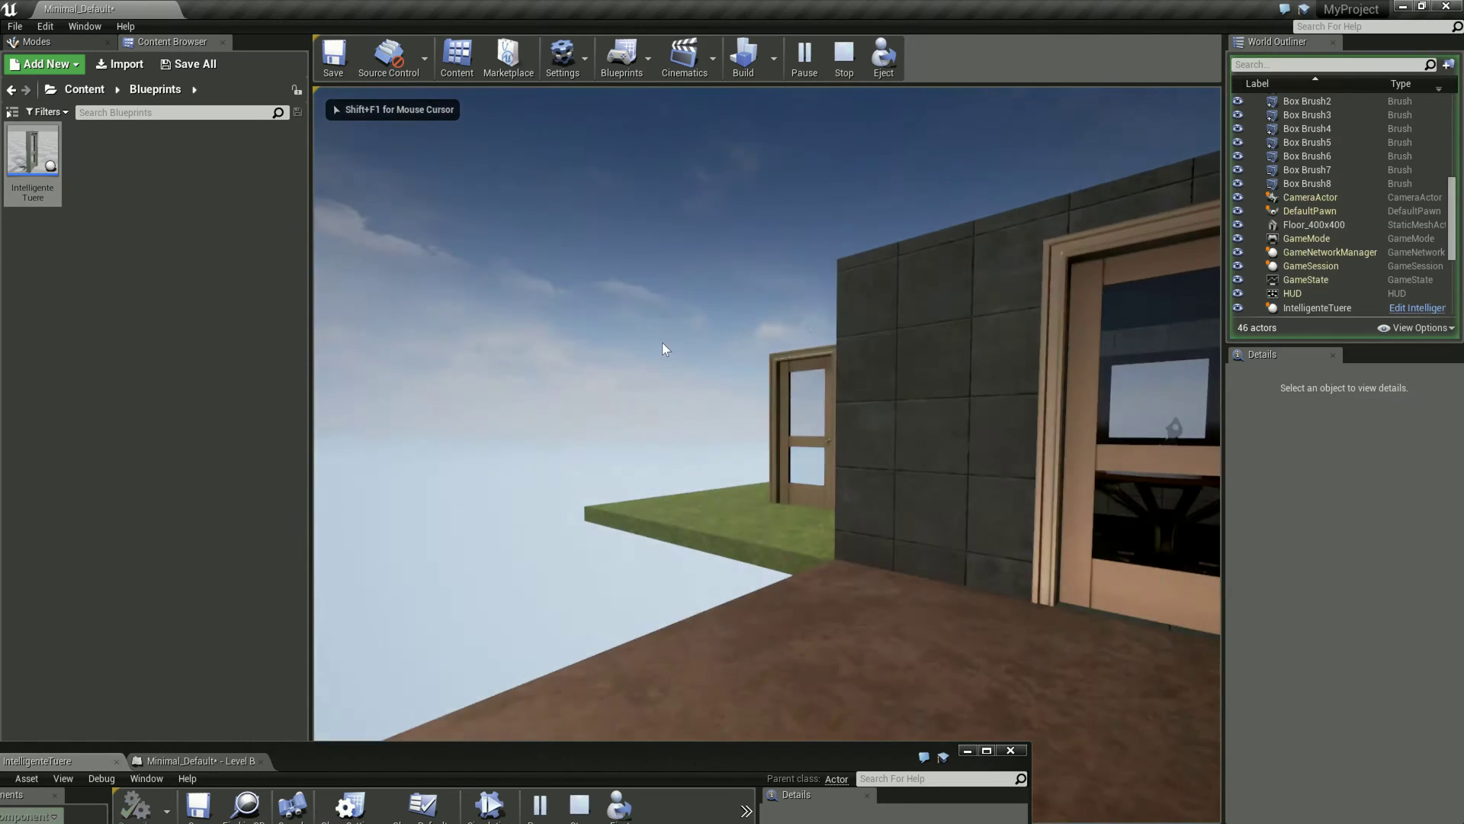
Walk up to the door to watch it swing open, back away, then stop playing
key(w)
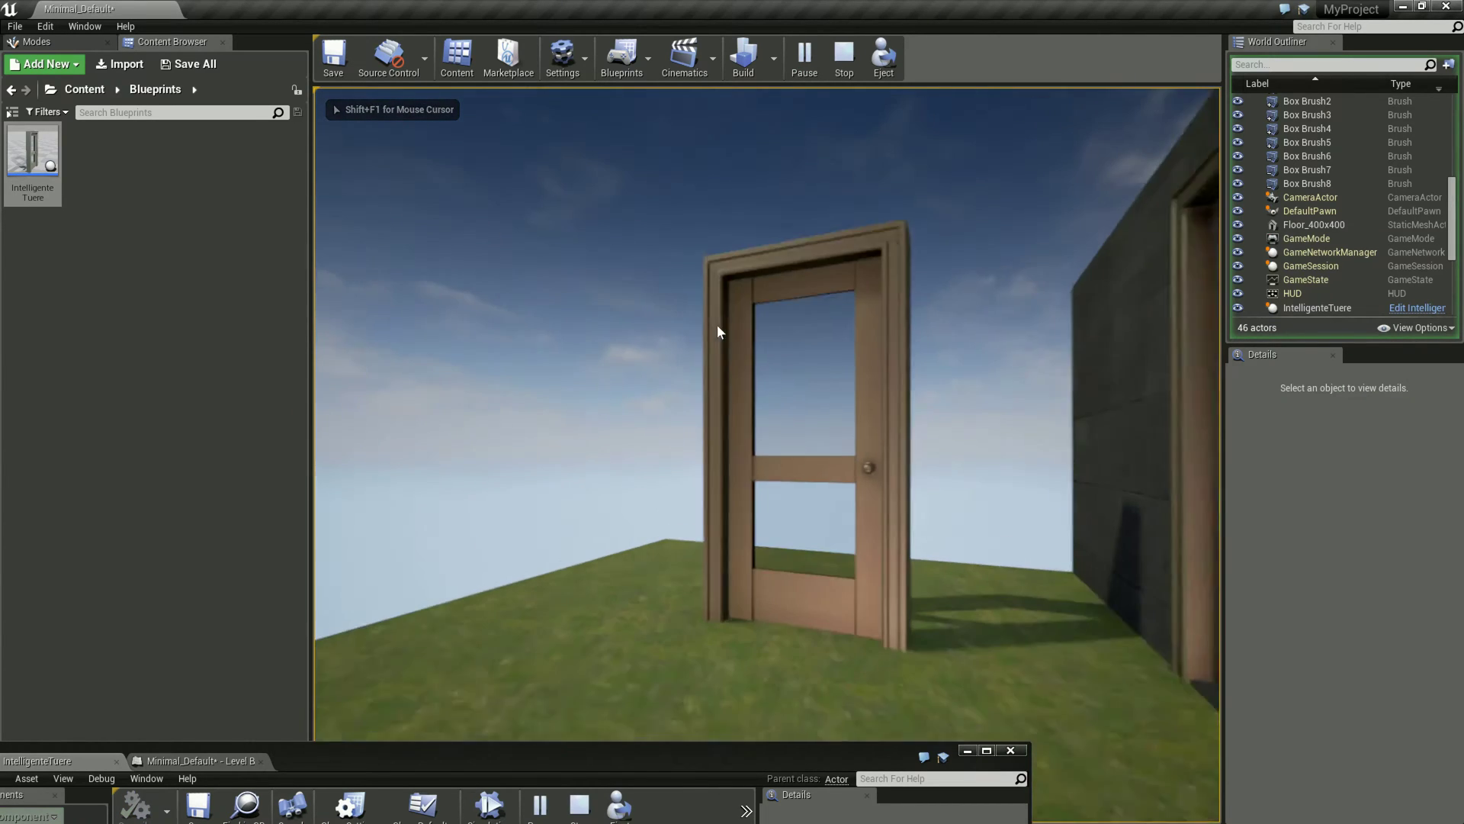
key(w)
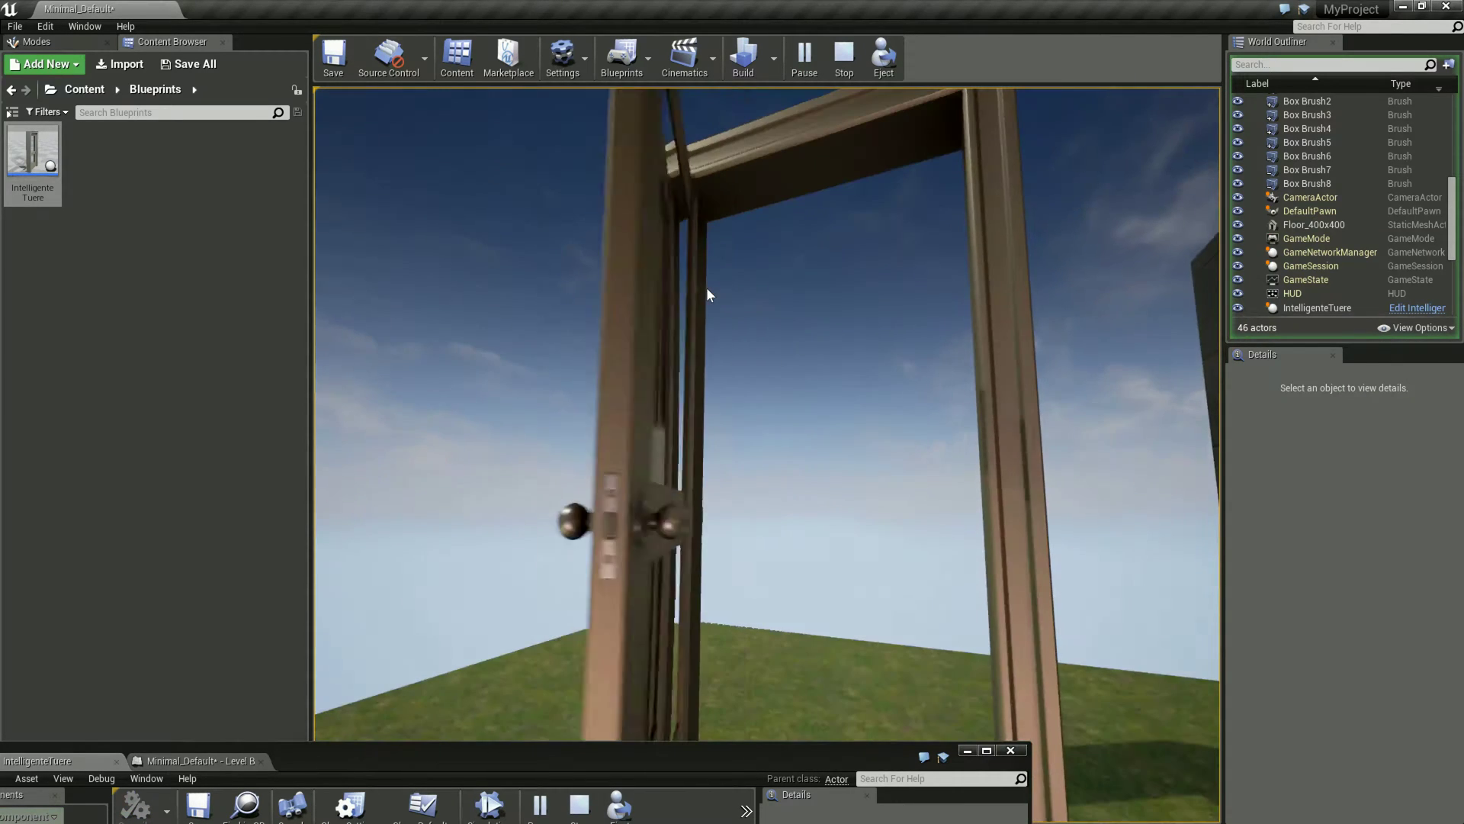
key(s)
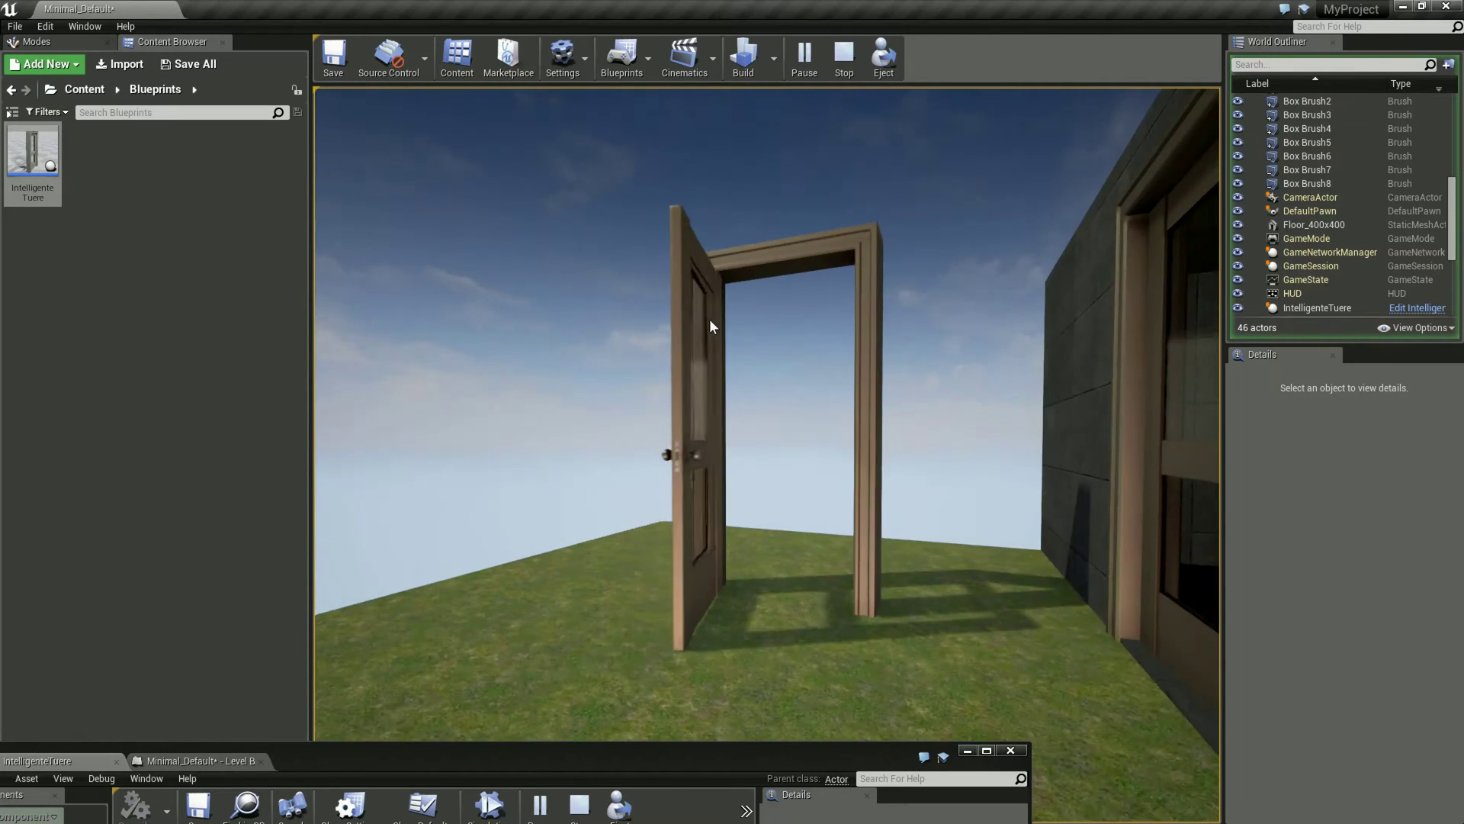
key(Right)
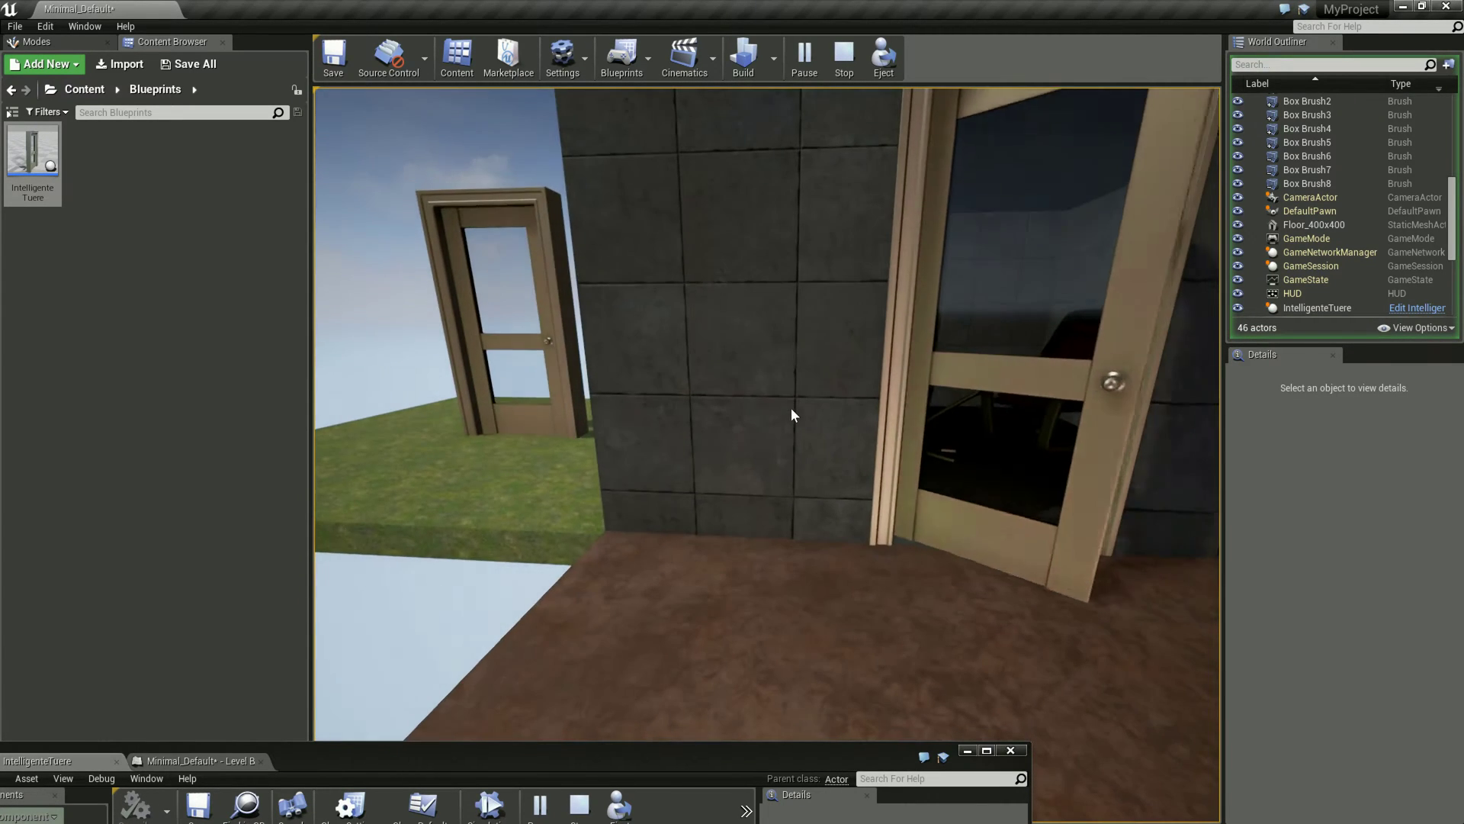
key(s)
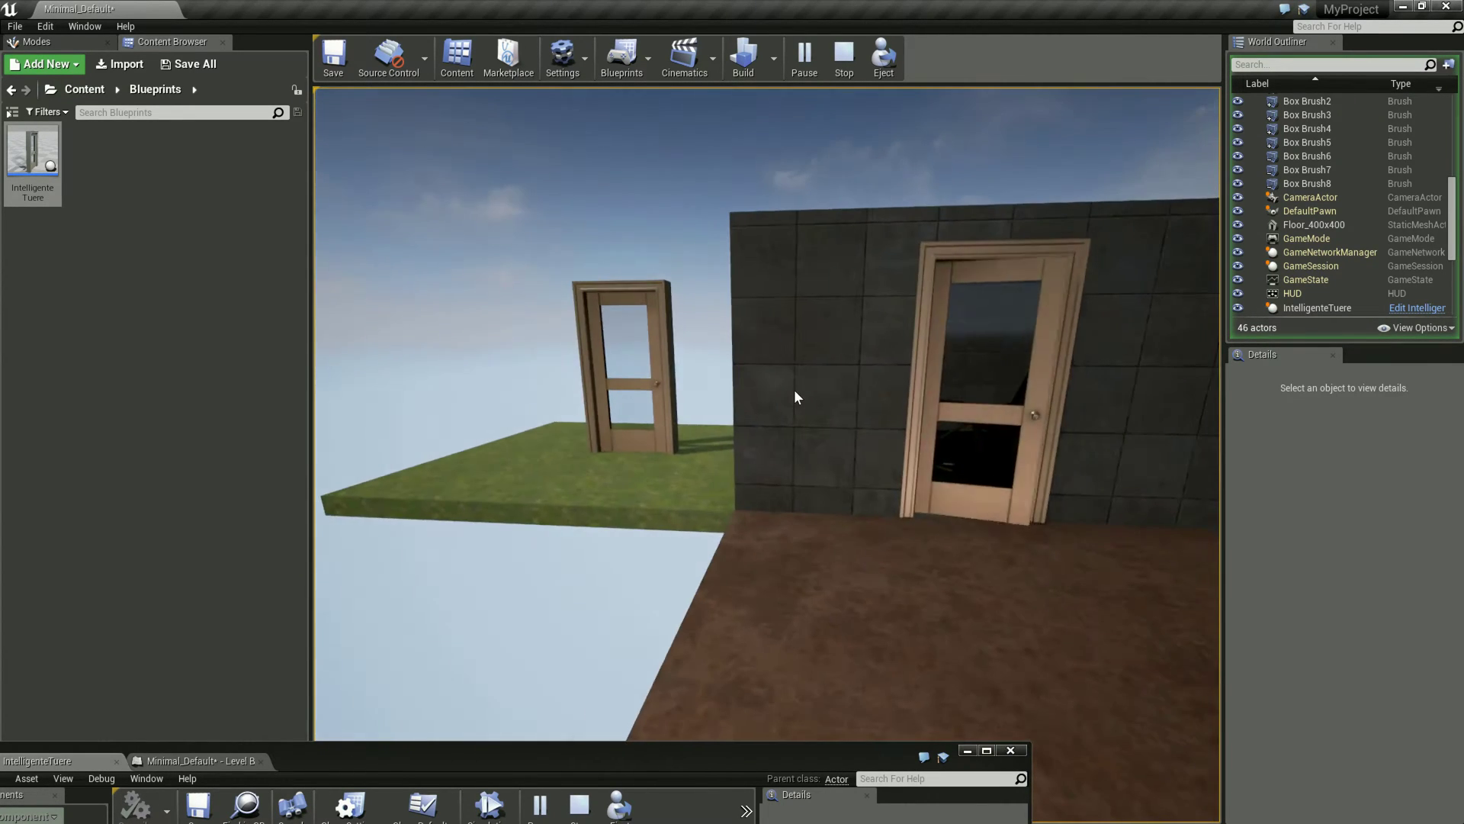
key(Escape)
alt+drag(790, 405, 668, 367)
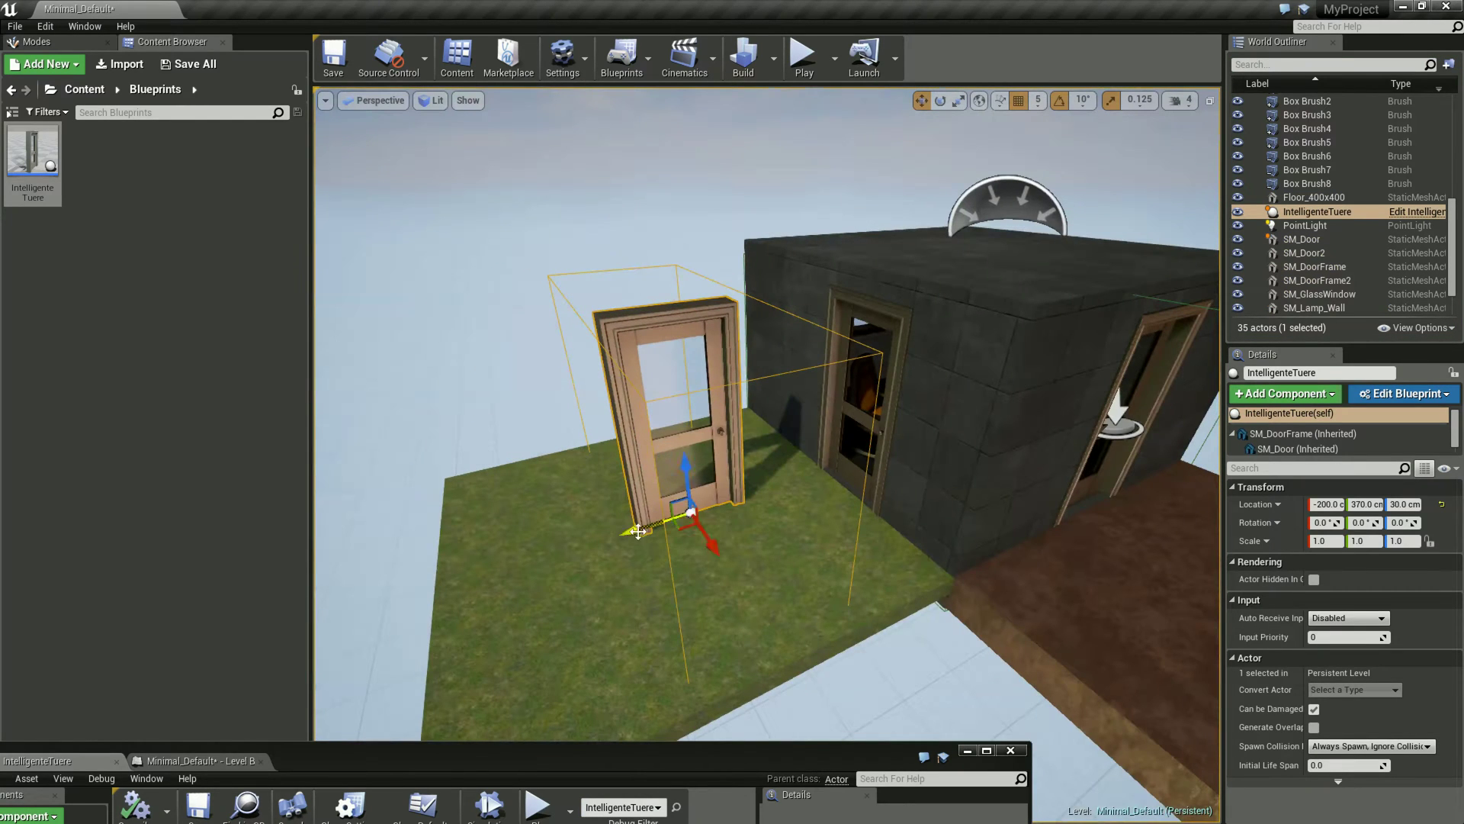
Slide the first door toward the building, place three more IntelligenteTuere doors, and start Play
drag(637, 532, 713, 503)
drag(32, 156, 506, 561)
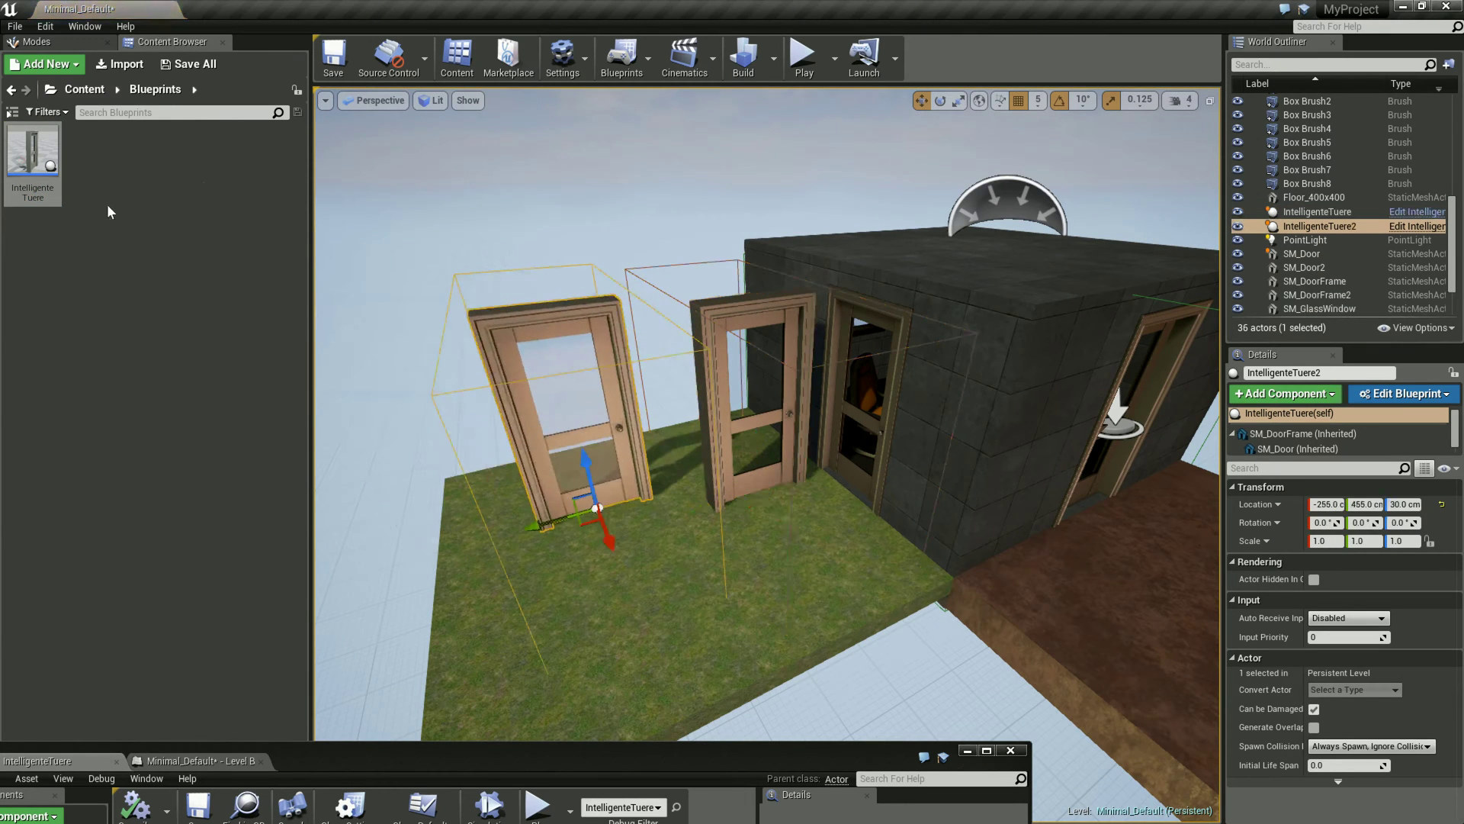
drag(33, 156, 480, 522)
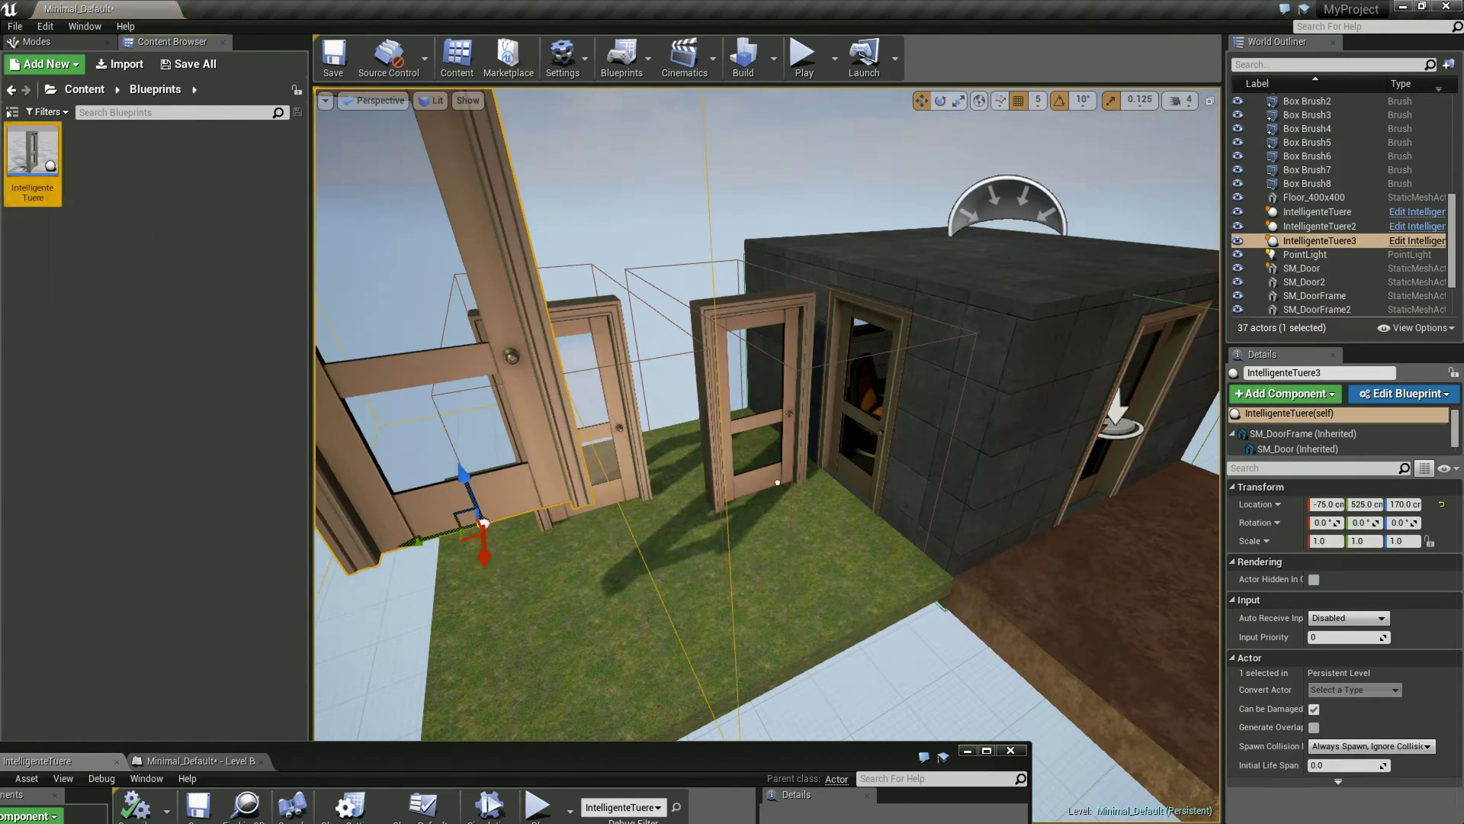
drag(33, 163, 805, 614)
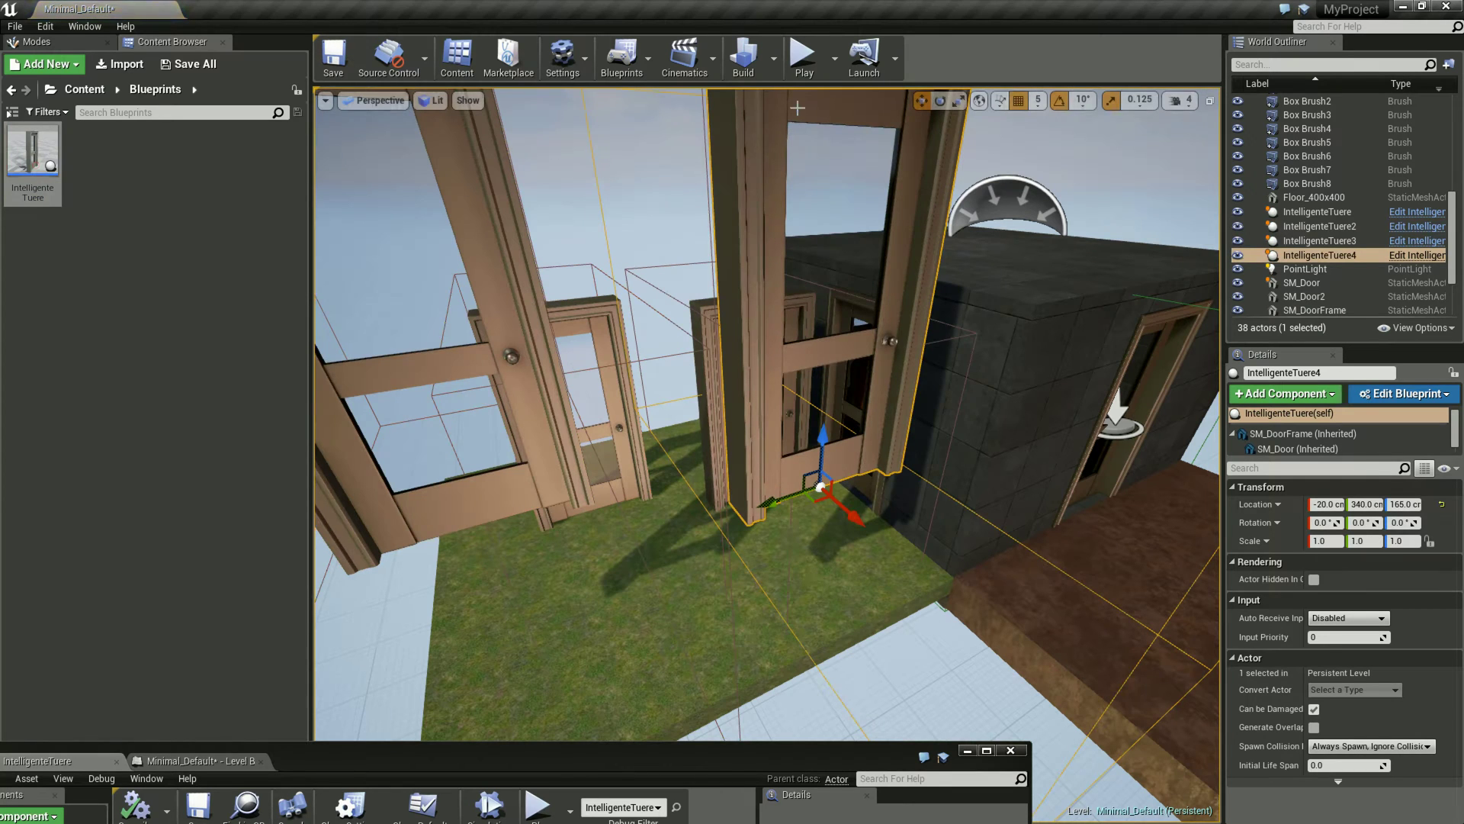
click(802, 55)
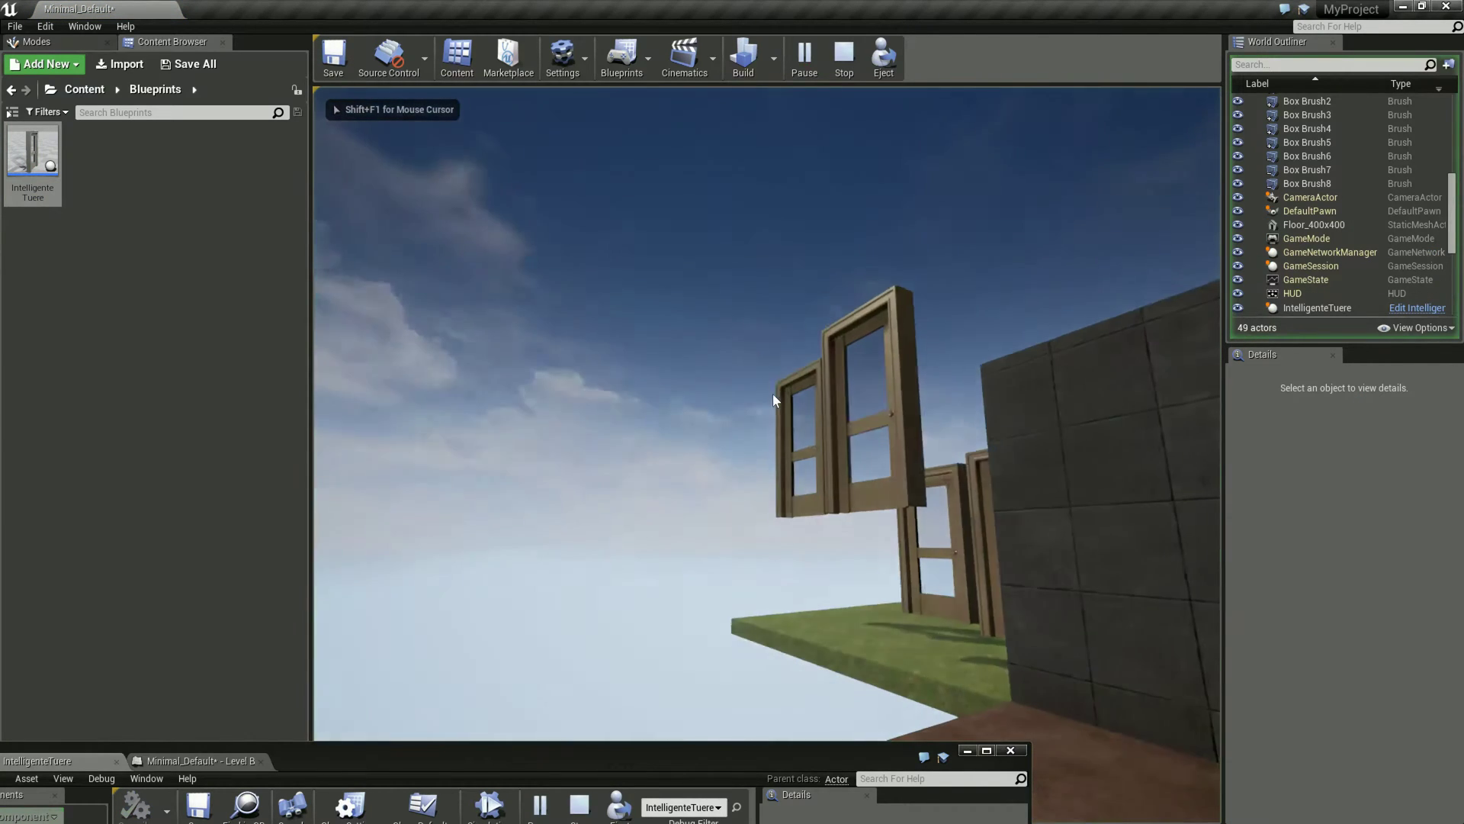
Walk through and around the placed doors, watching each swing open on approach
key(w)
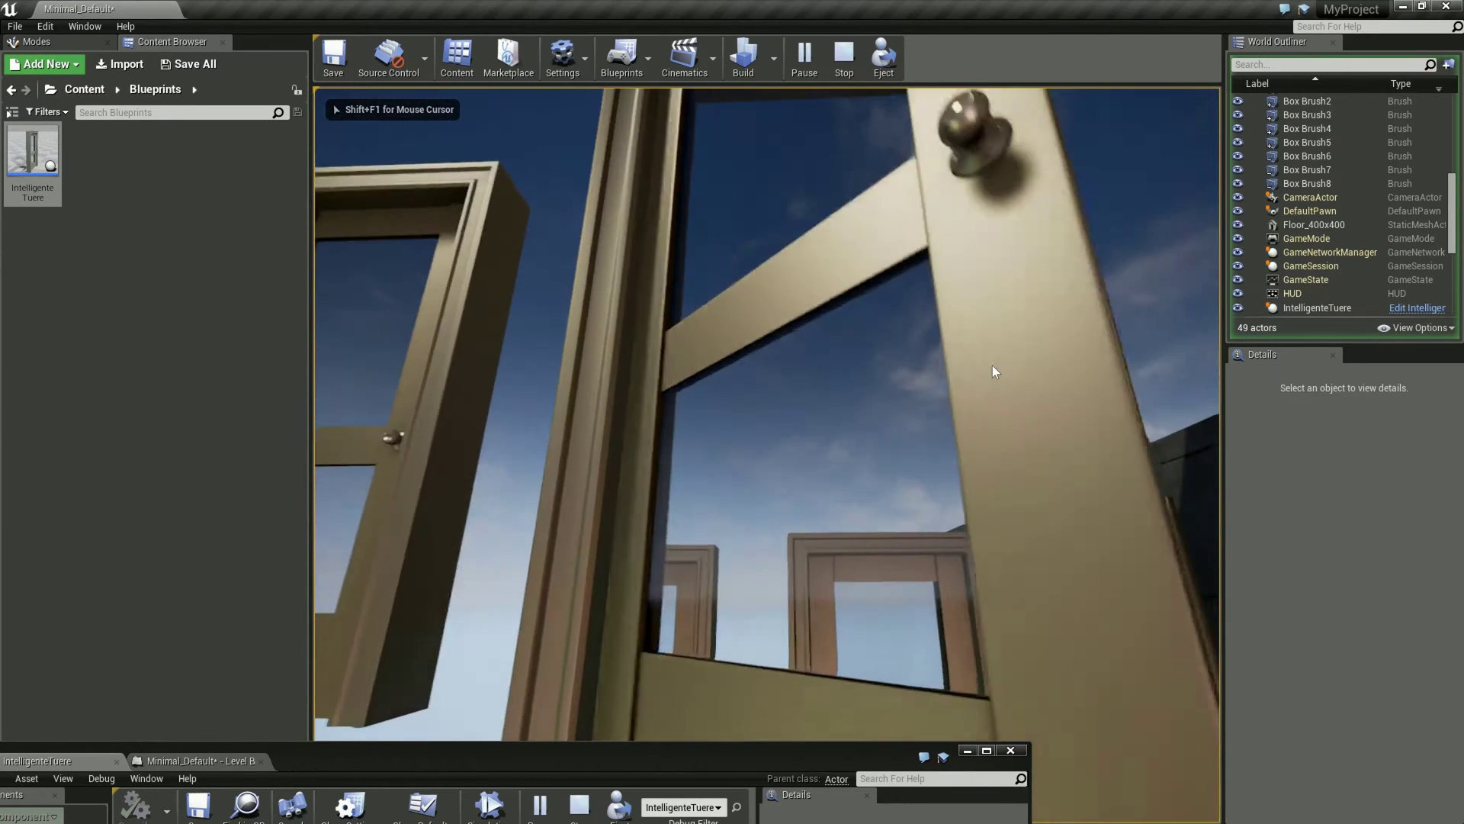
key(s)
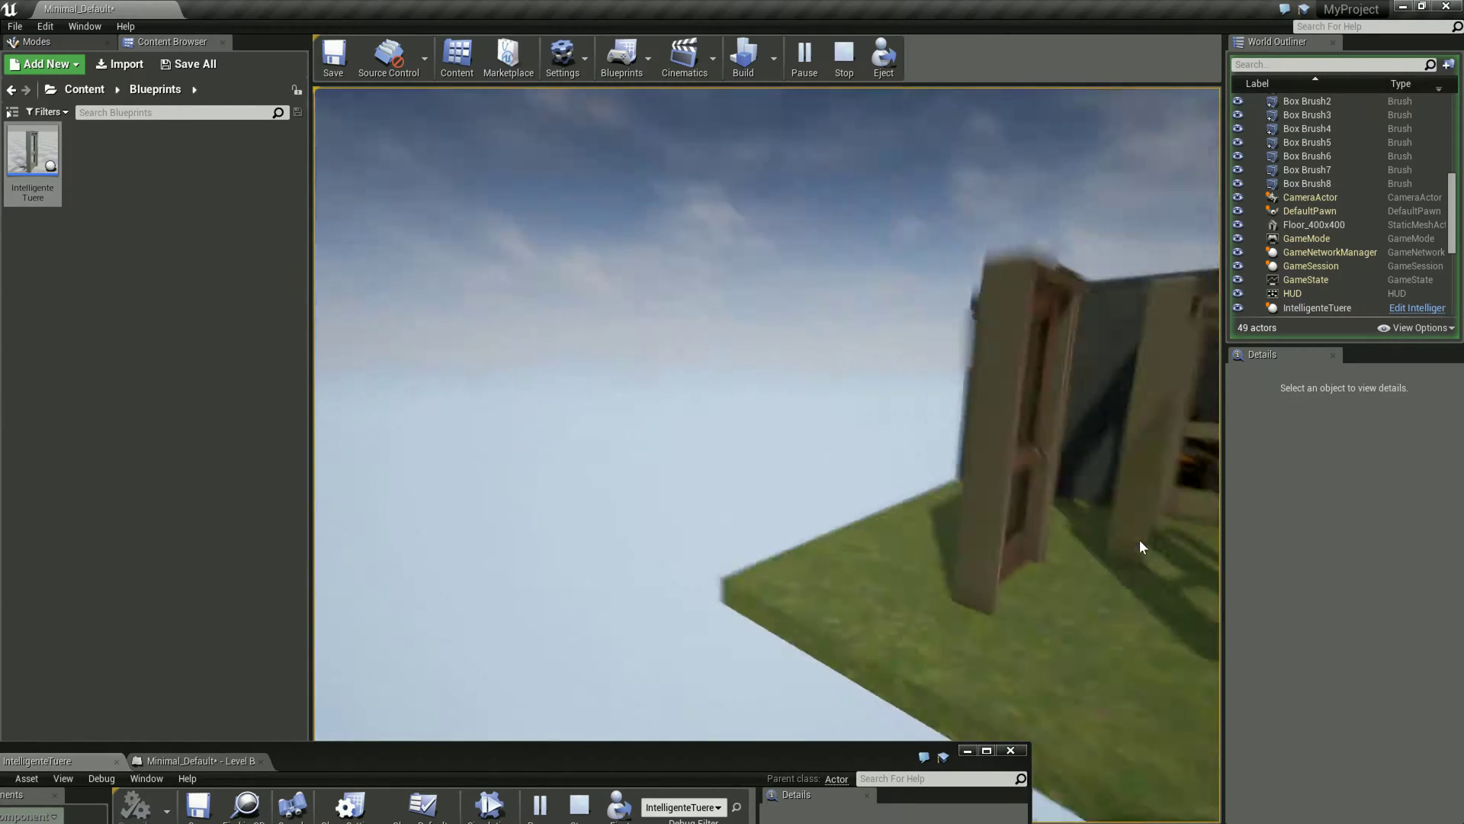
key(w)
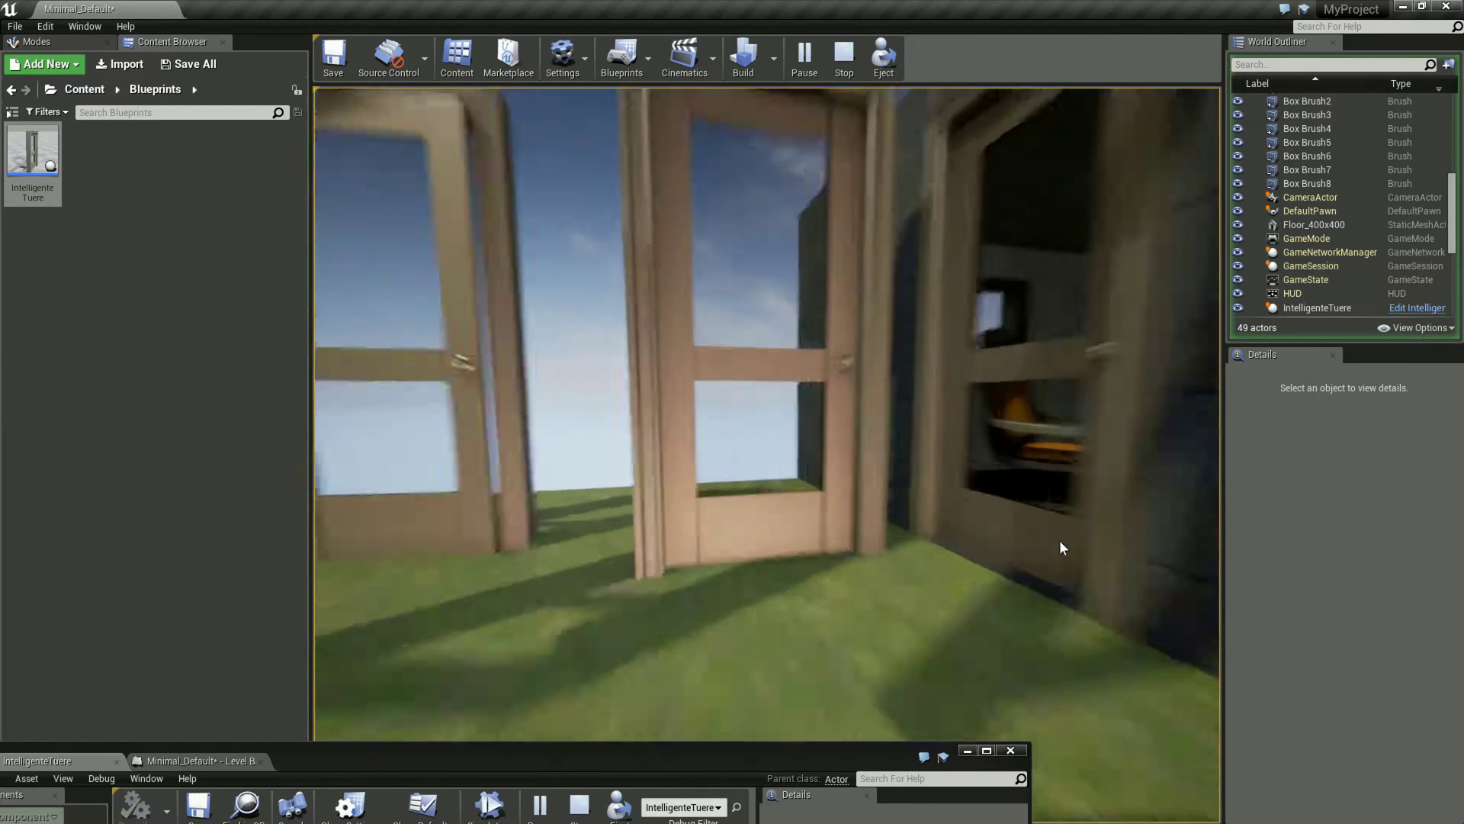
key(w)
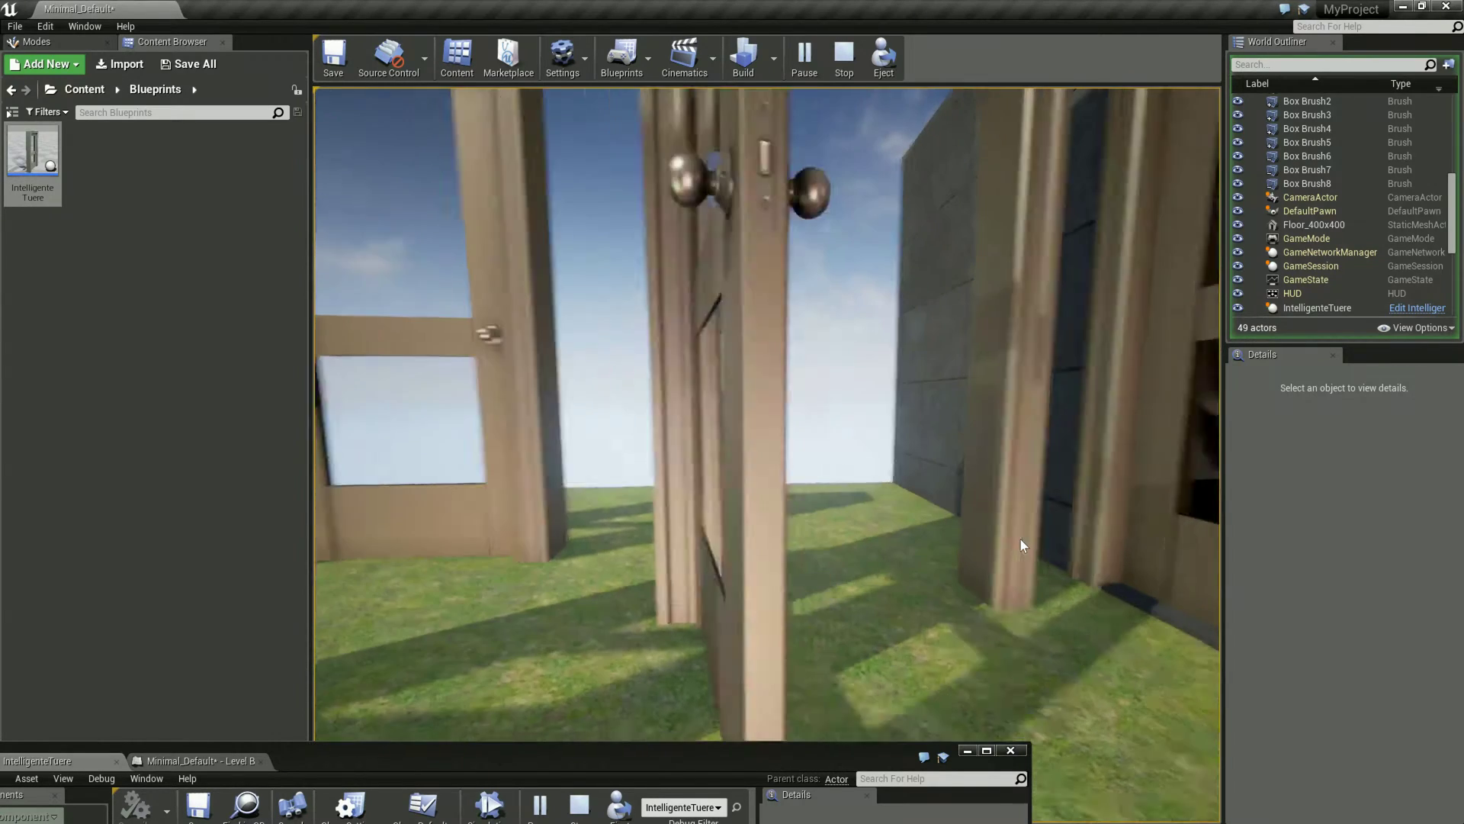
key(s)
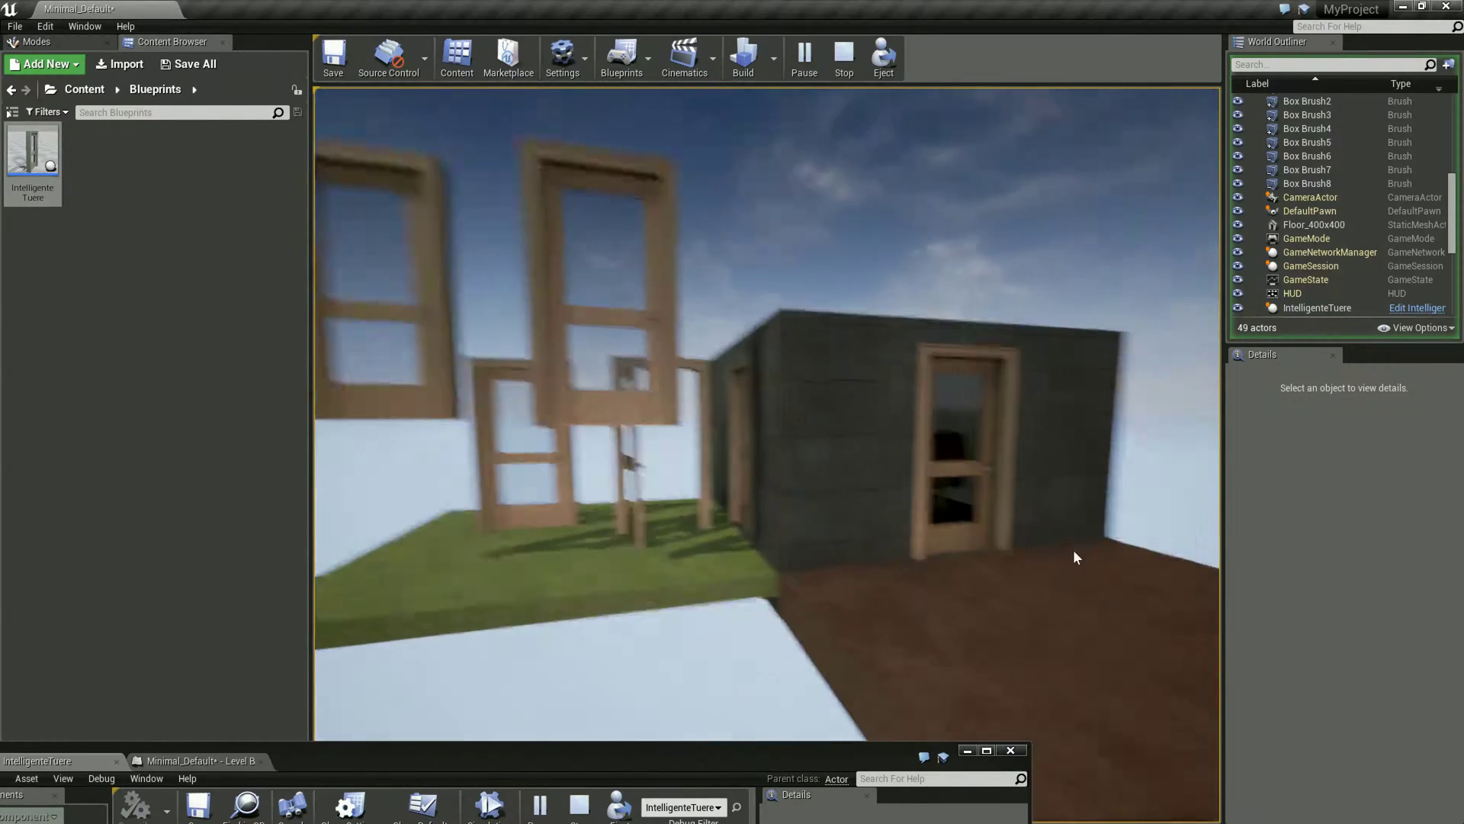
key(d)
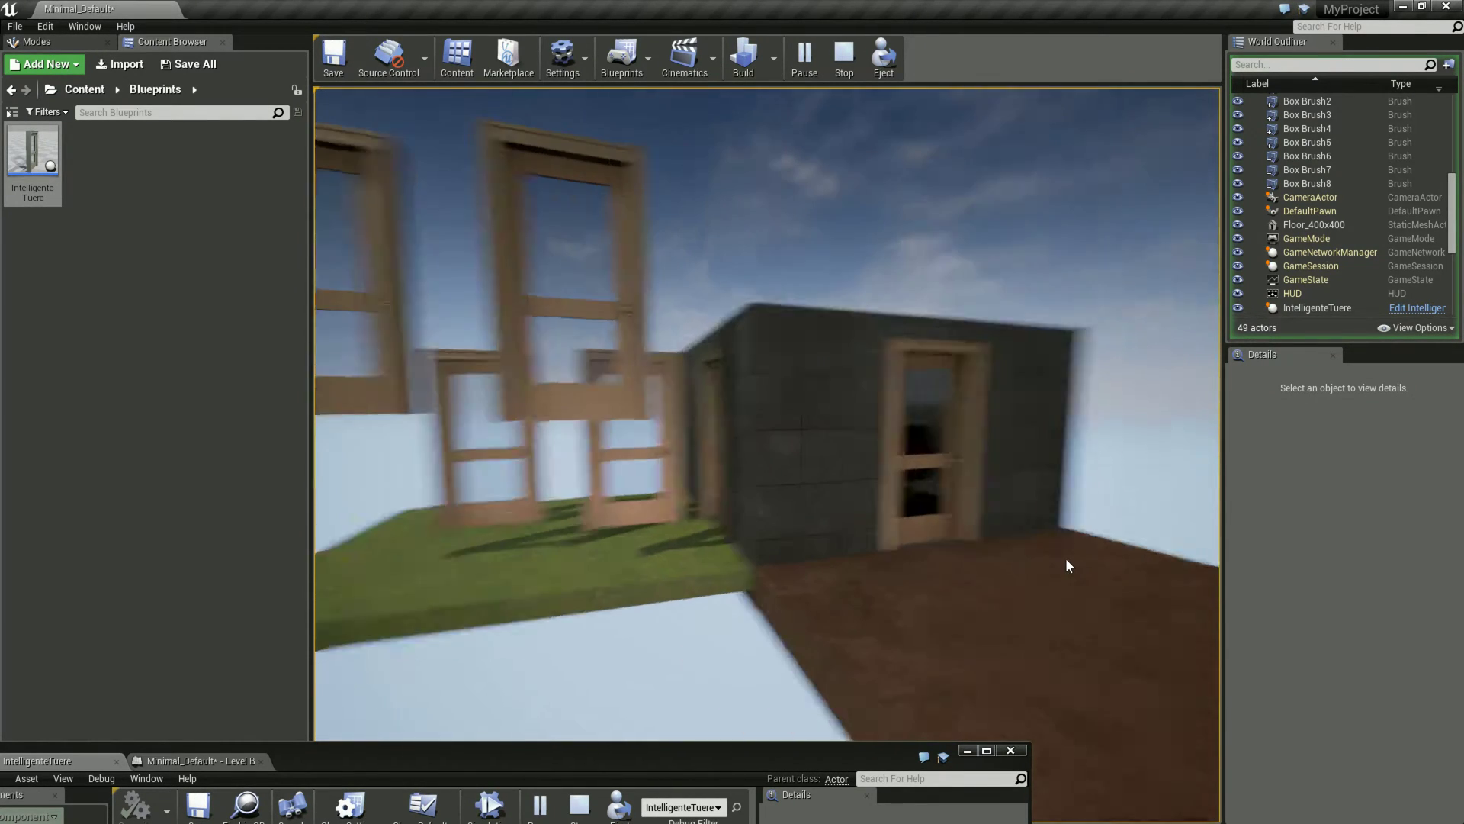
key(a)
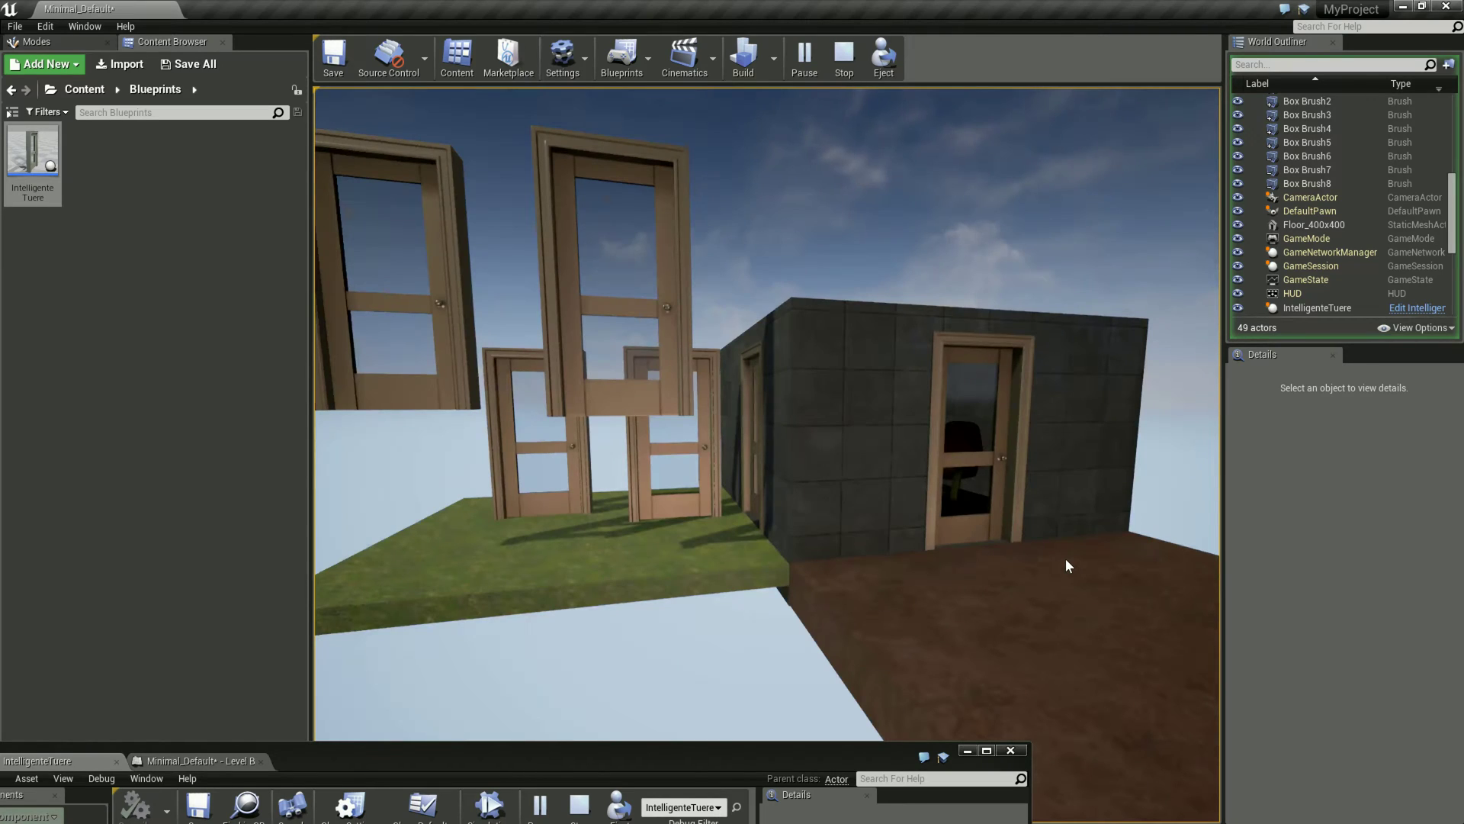